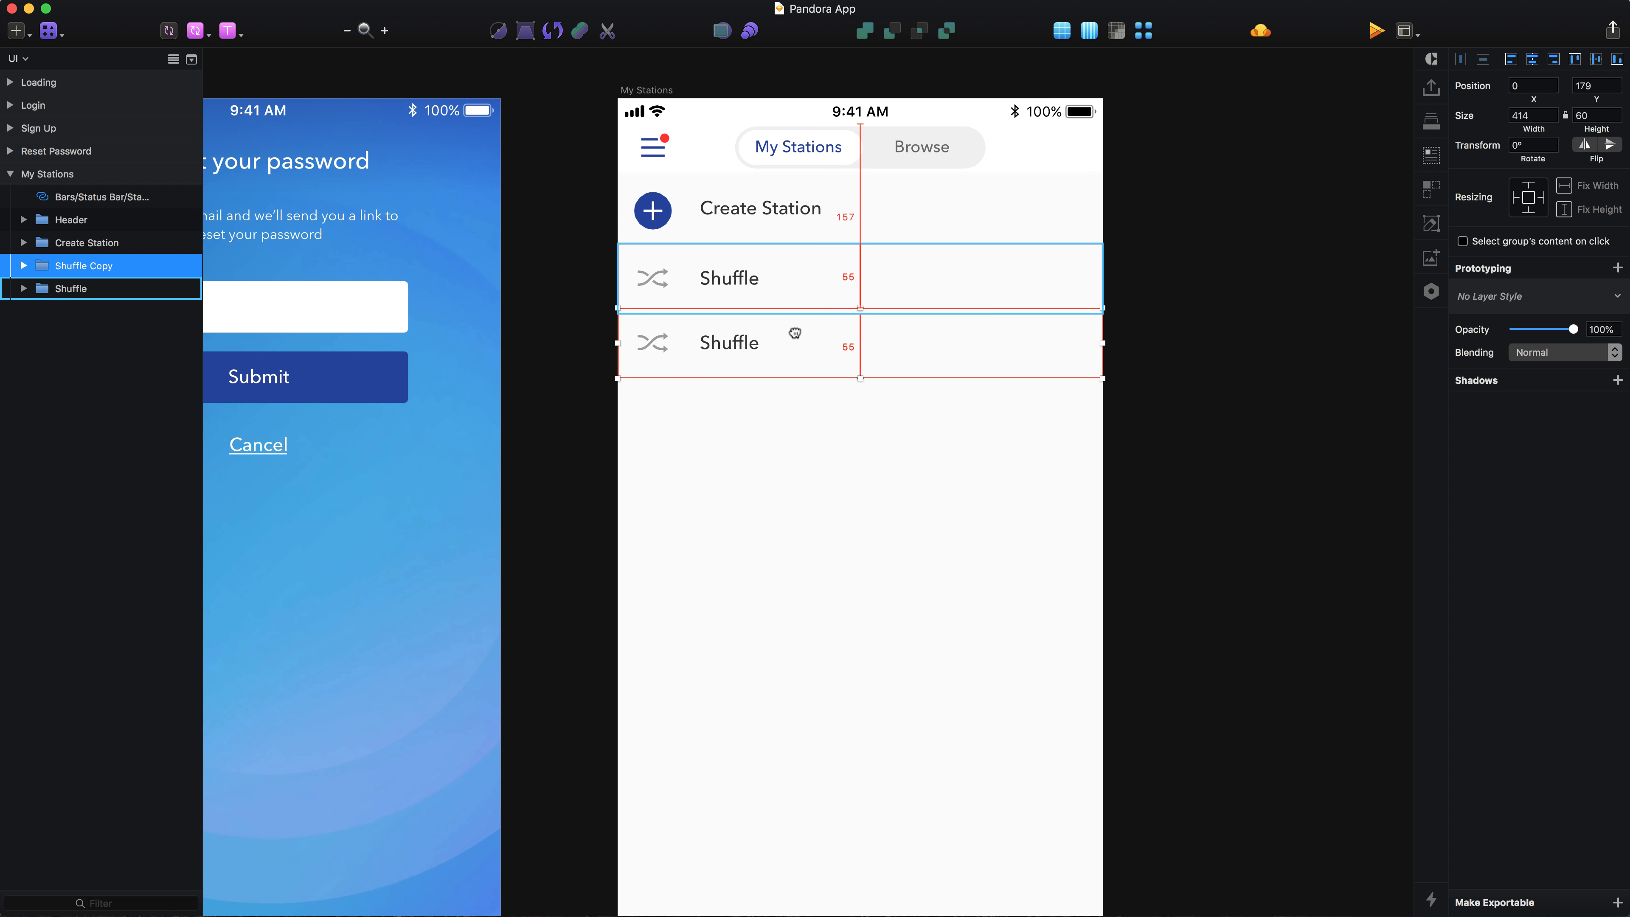
Send the duplicated Shuffle row below the original in the layer order and rename it "Station".
scroll(794, 339, "up", 5)
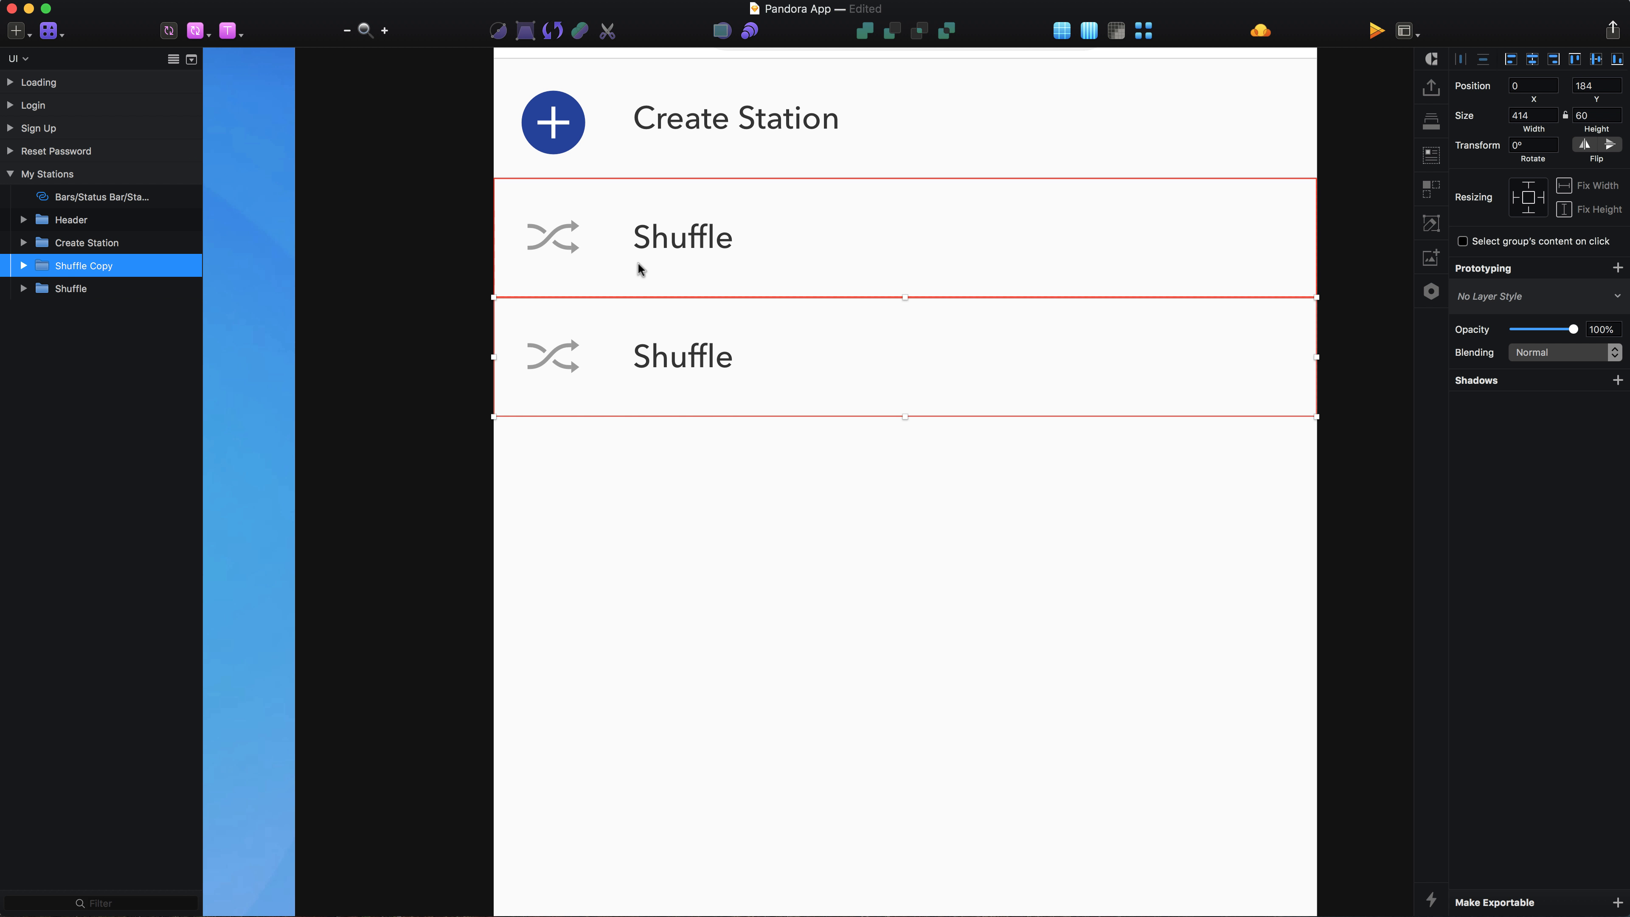
key("super+bracketleft")
double_click(87, 287)
type("Station")
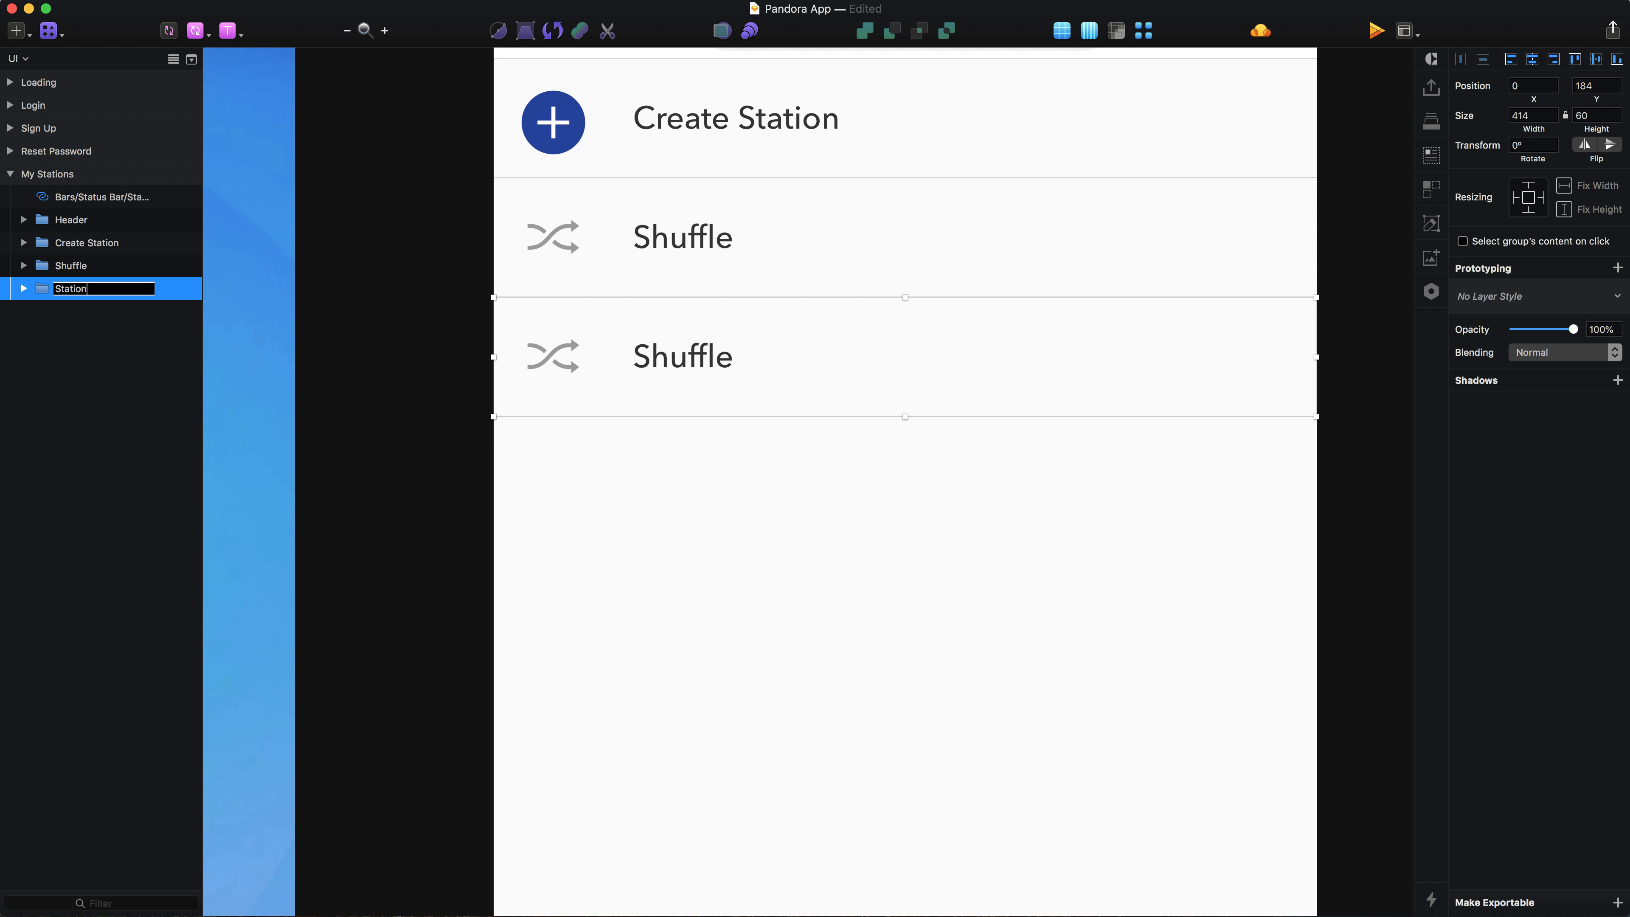
key("Return")
Group the Station row and name the new group "Stations".
key("super+r")
type("Sa")
key("Return")
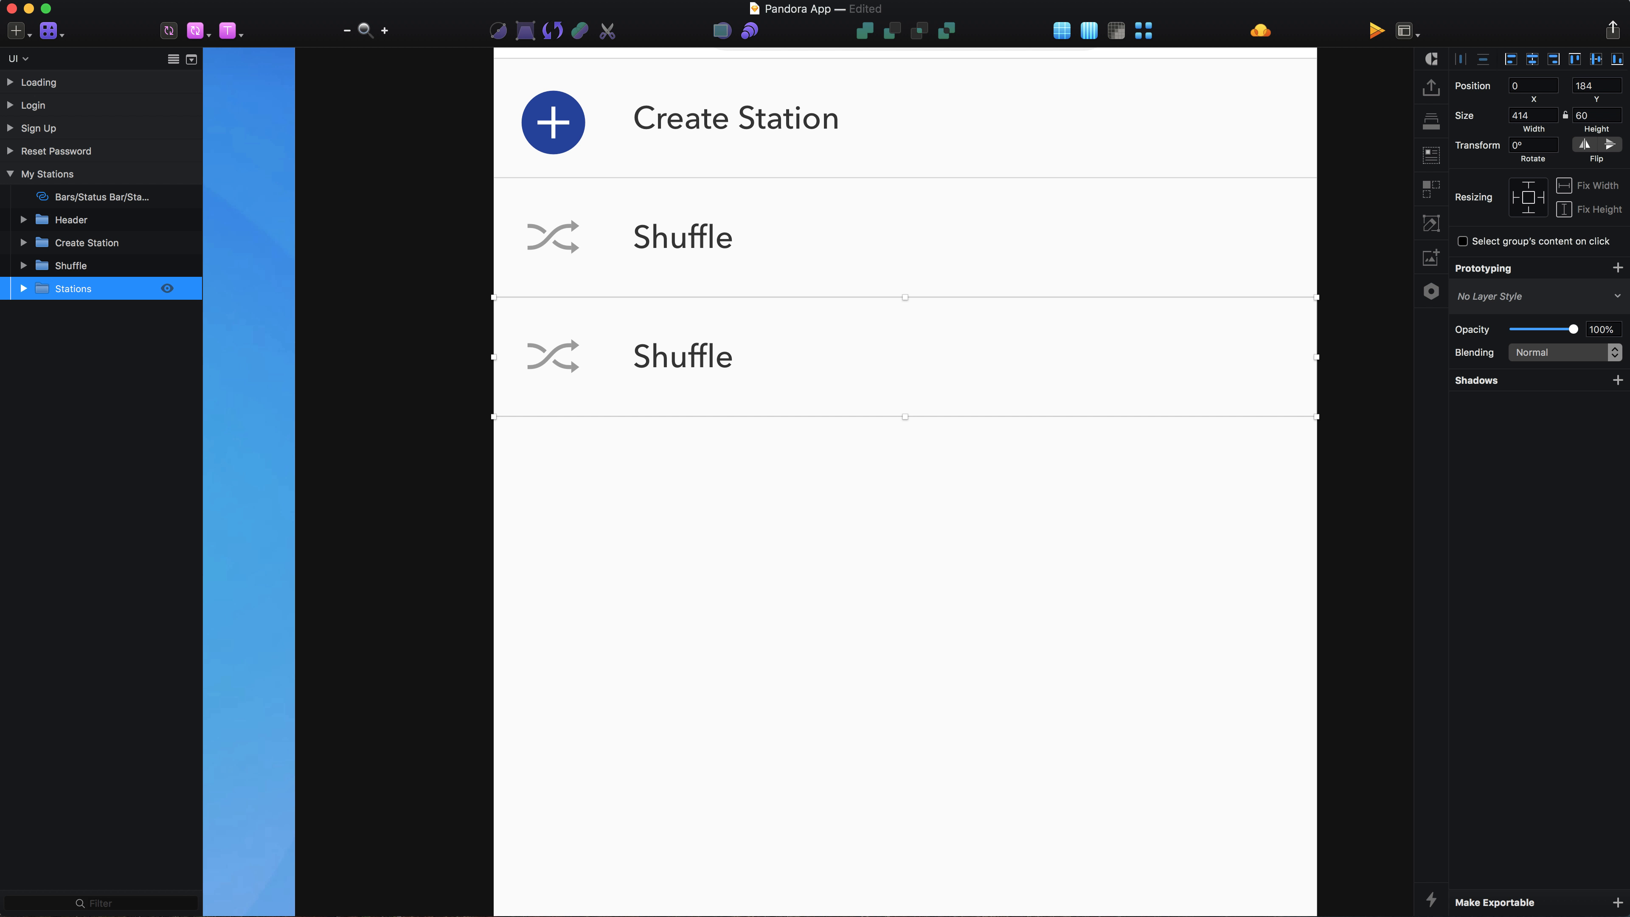
Expand the Stations group and delete the Shuffle Icon from the Station row.
left_click(23, 289)
left_click(84, 311)
left_click(720, 356)
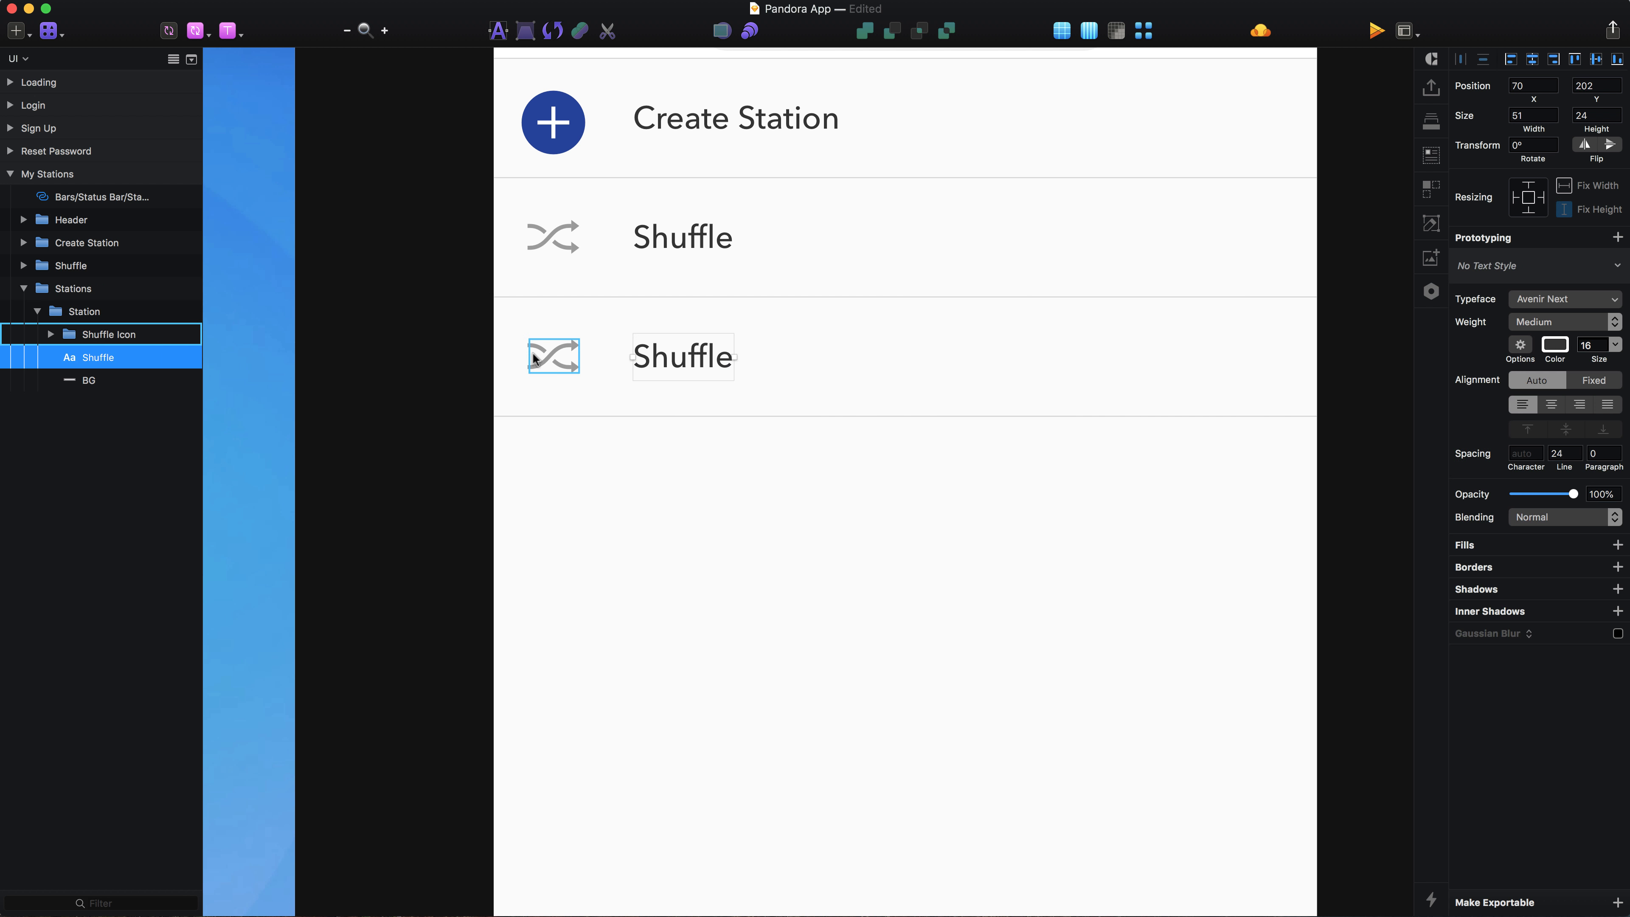
left_click(533, 359)
key("Delete")
Draw a 50 × 50 square at the start of the Station row and nudge it to X 5, Y 189.
left_click(642, 351)
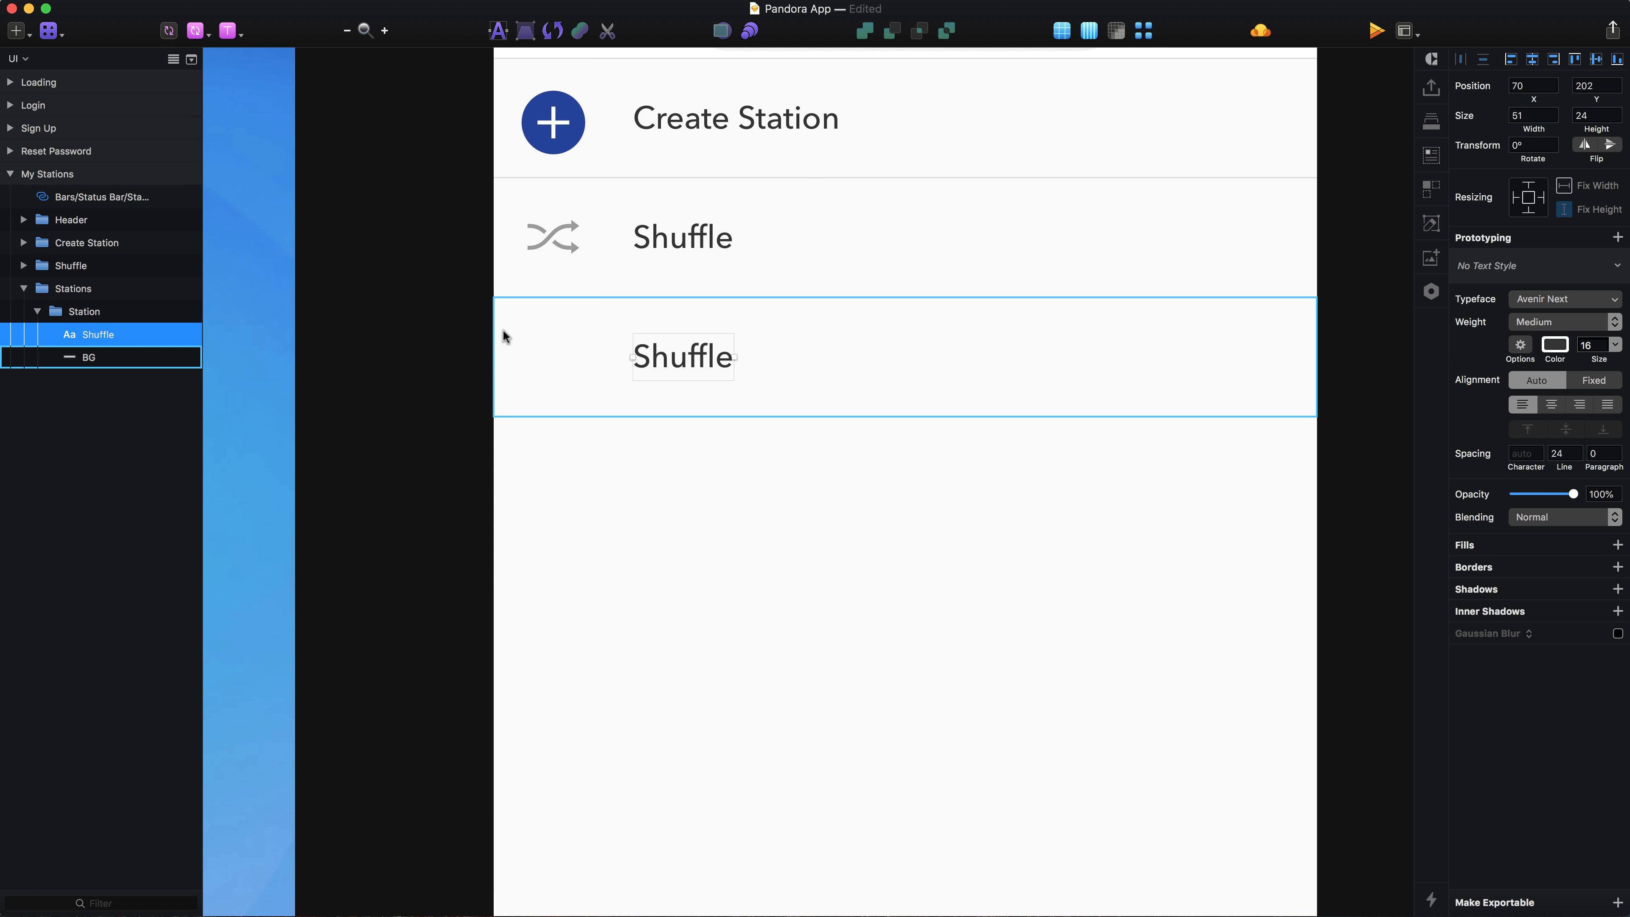
key("r")
left_click_drag(504, 309, 603, 394)
scroll(602, 393, "up", 2)
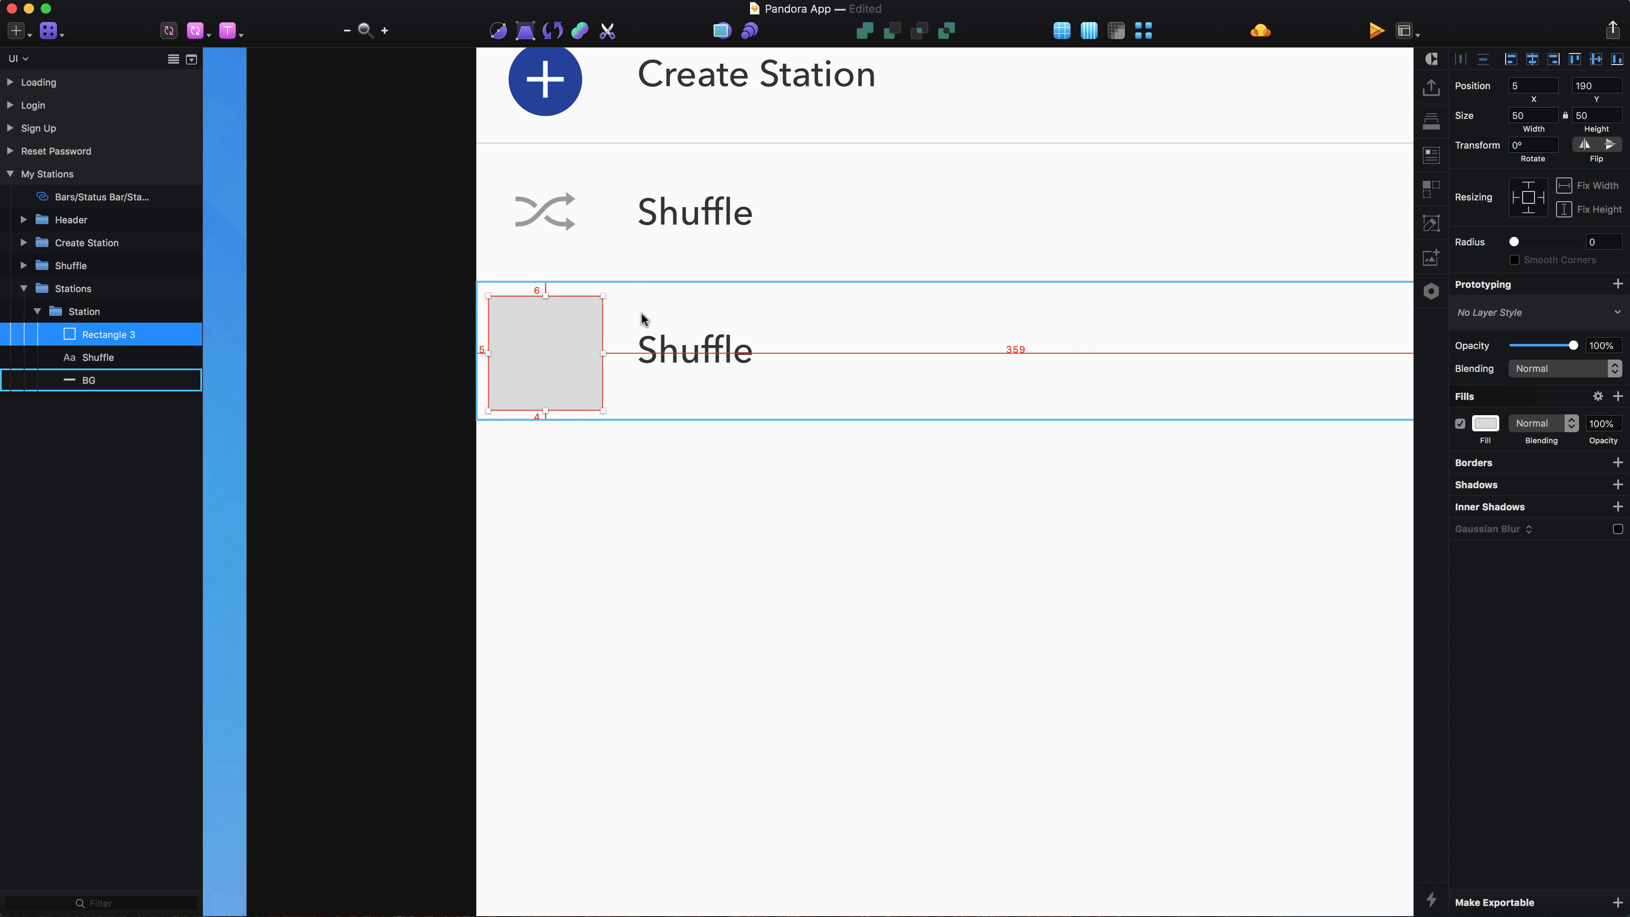
key("Up")
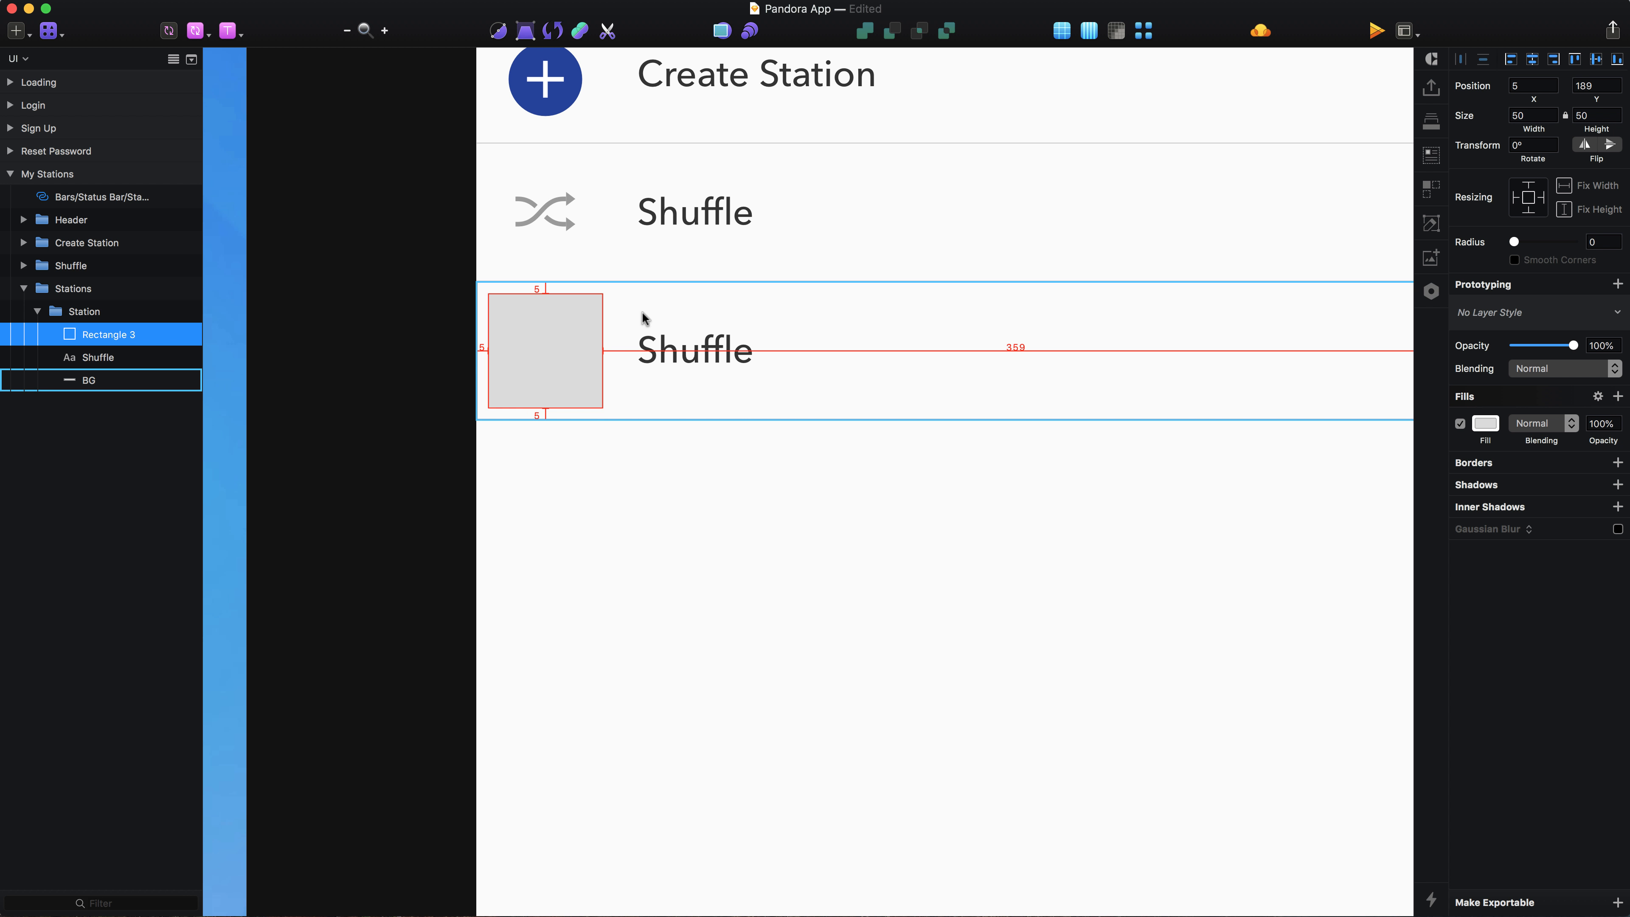
Change the Shuffle text in the Station row to "Station Title".
left_click(699, 352)
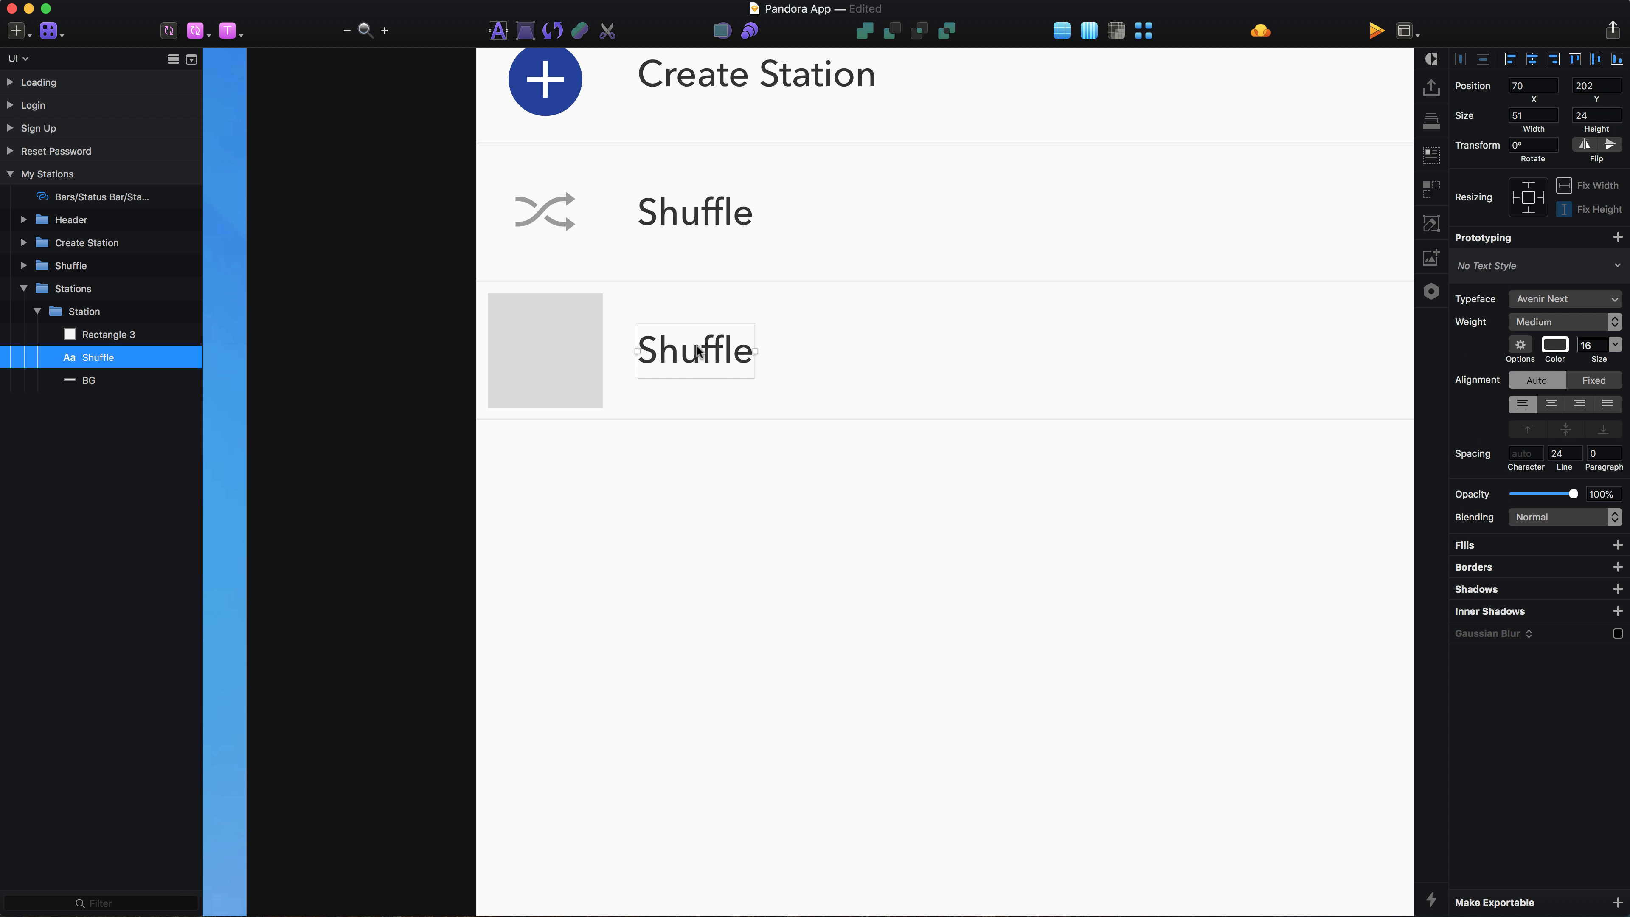
double_click(698, 352)
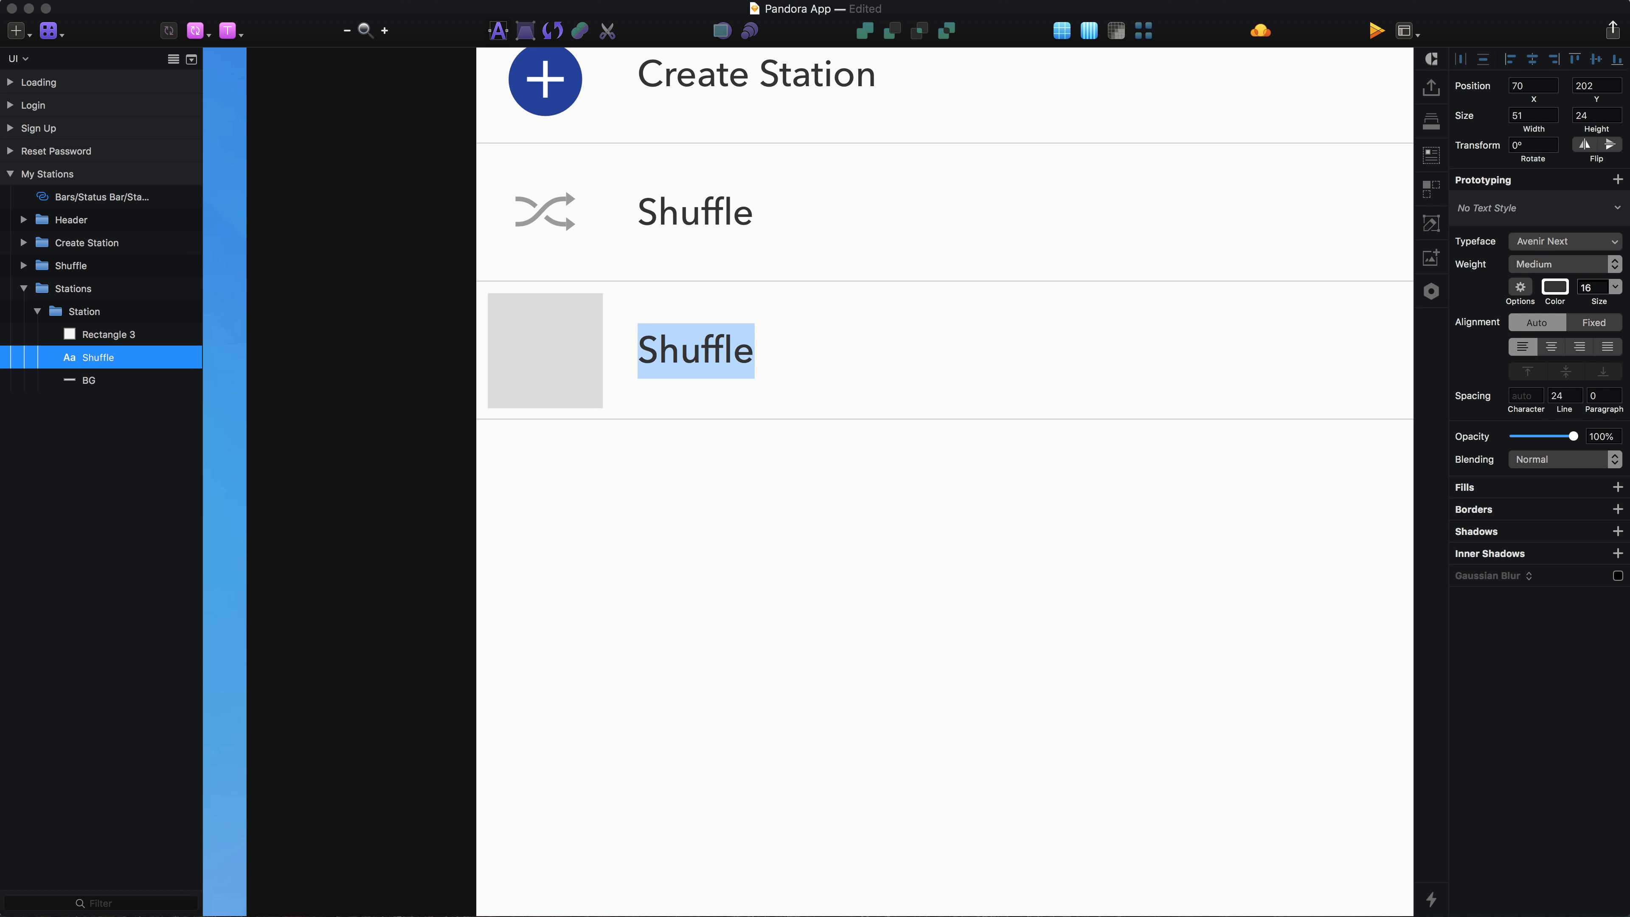
type("Station tit")
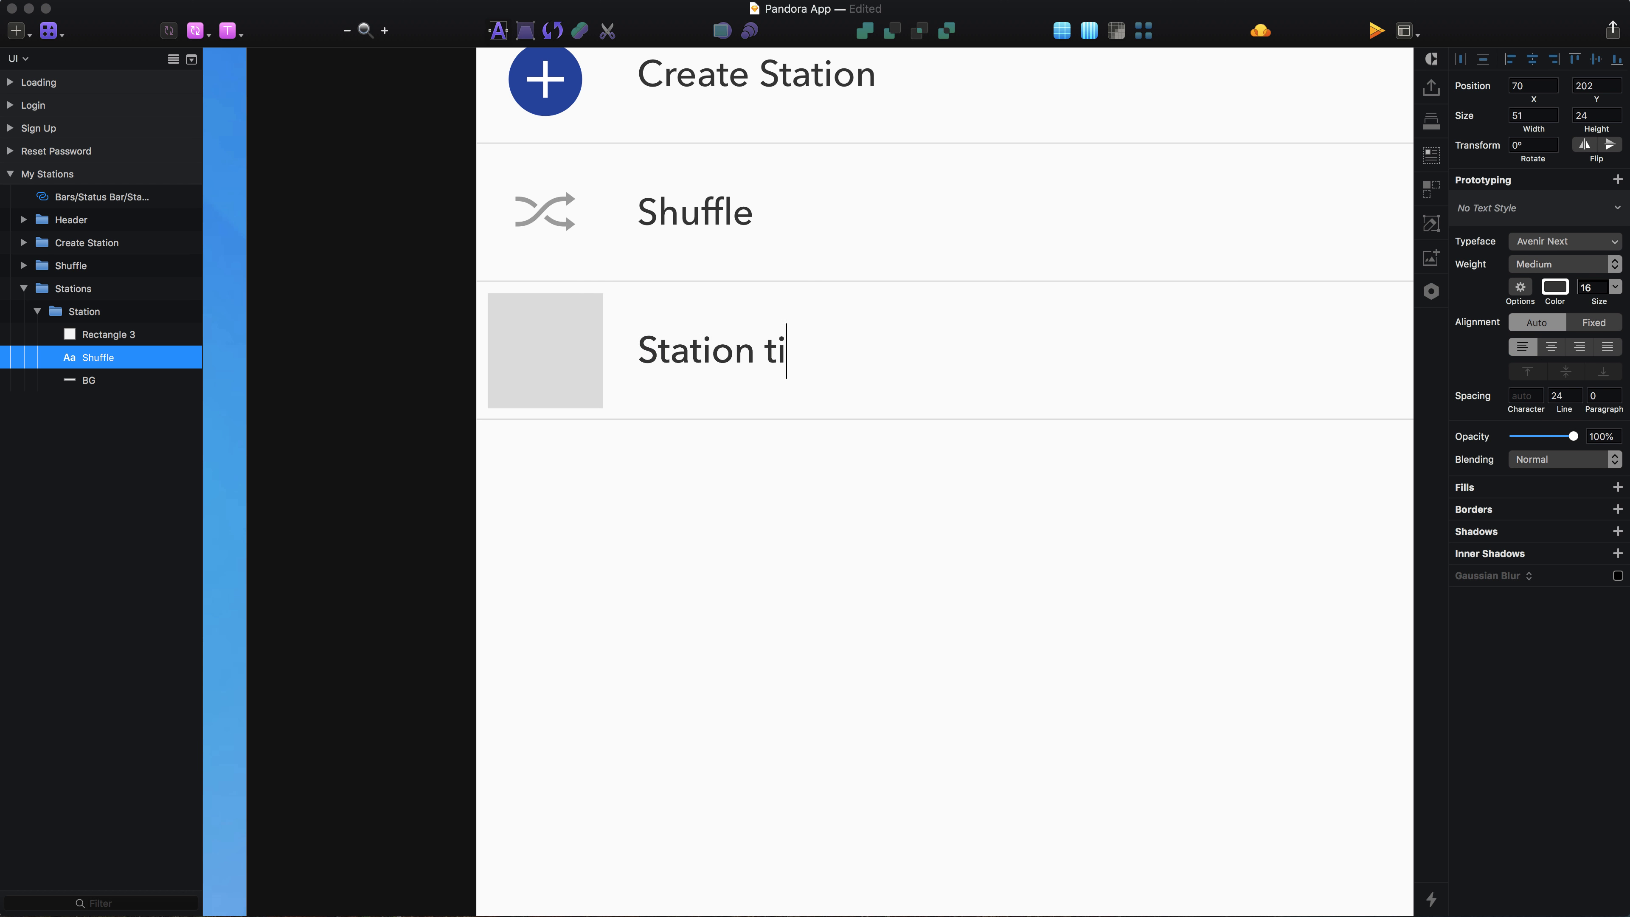
key("BackSpace")
key("BackSpace")
key("BackSpace")
type("Title")
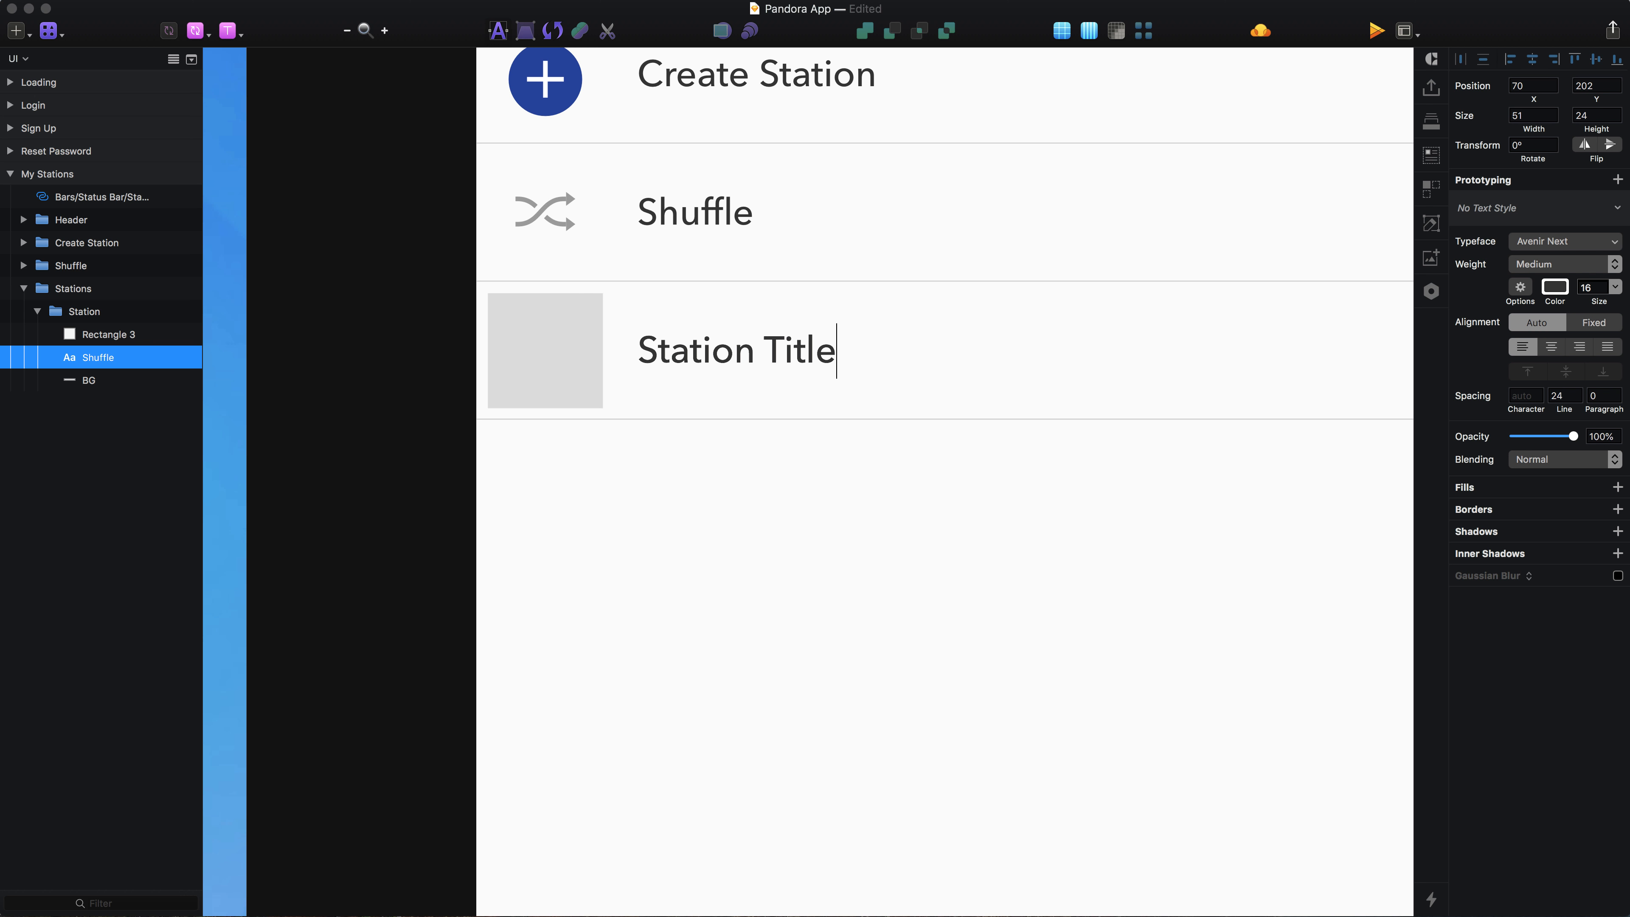
key("Escape")
Move the Station Title text up to Y 193 within the row.
key("super+equal")
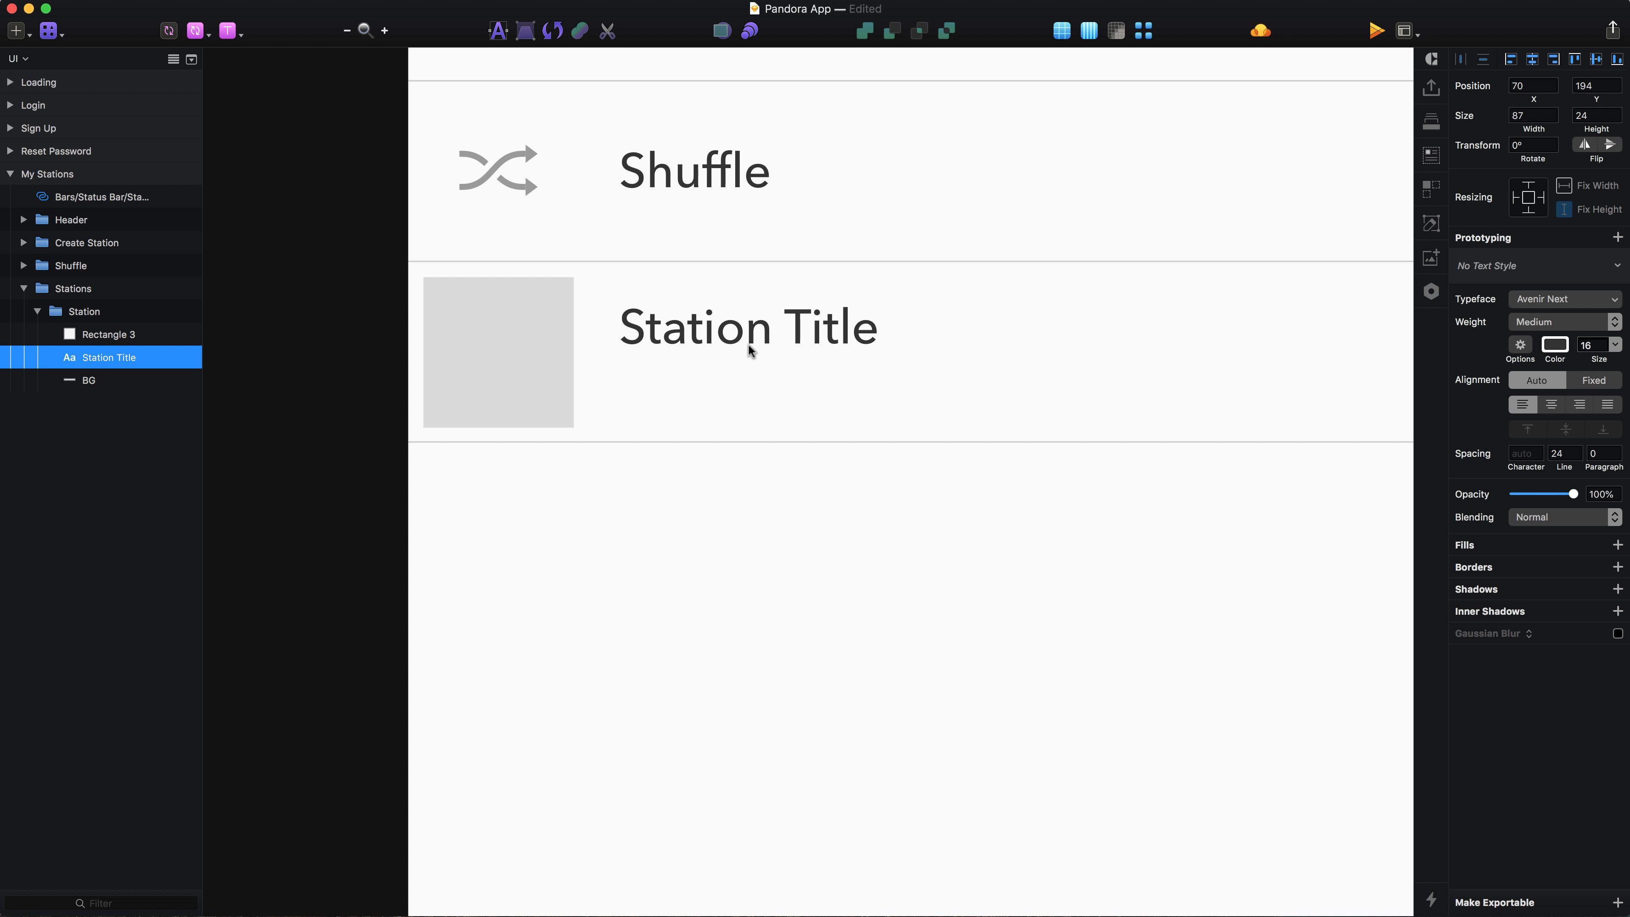
key("alt")
key("alt")
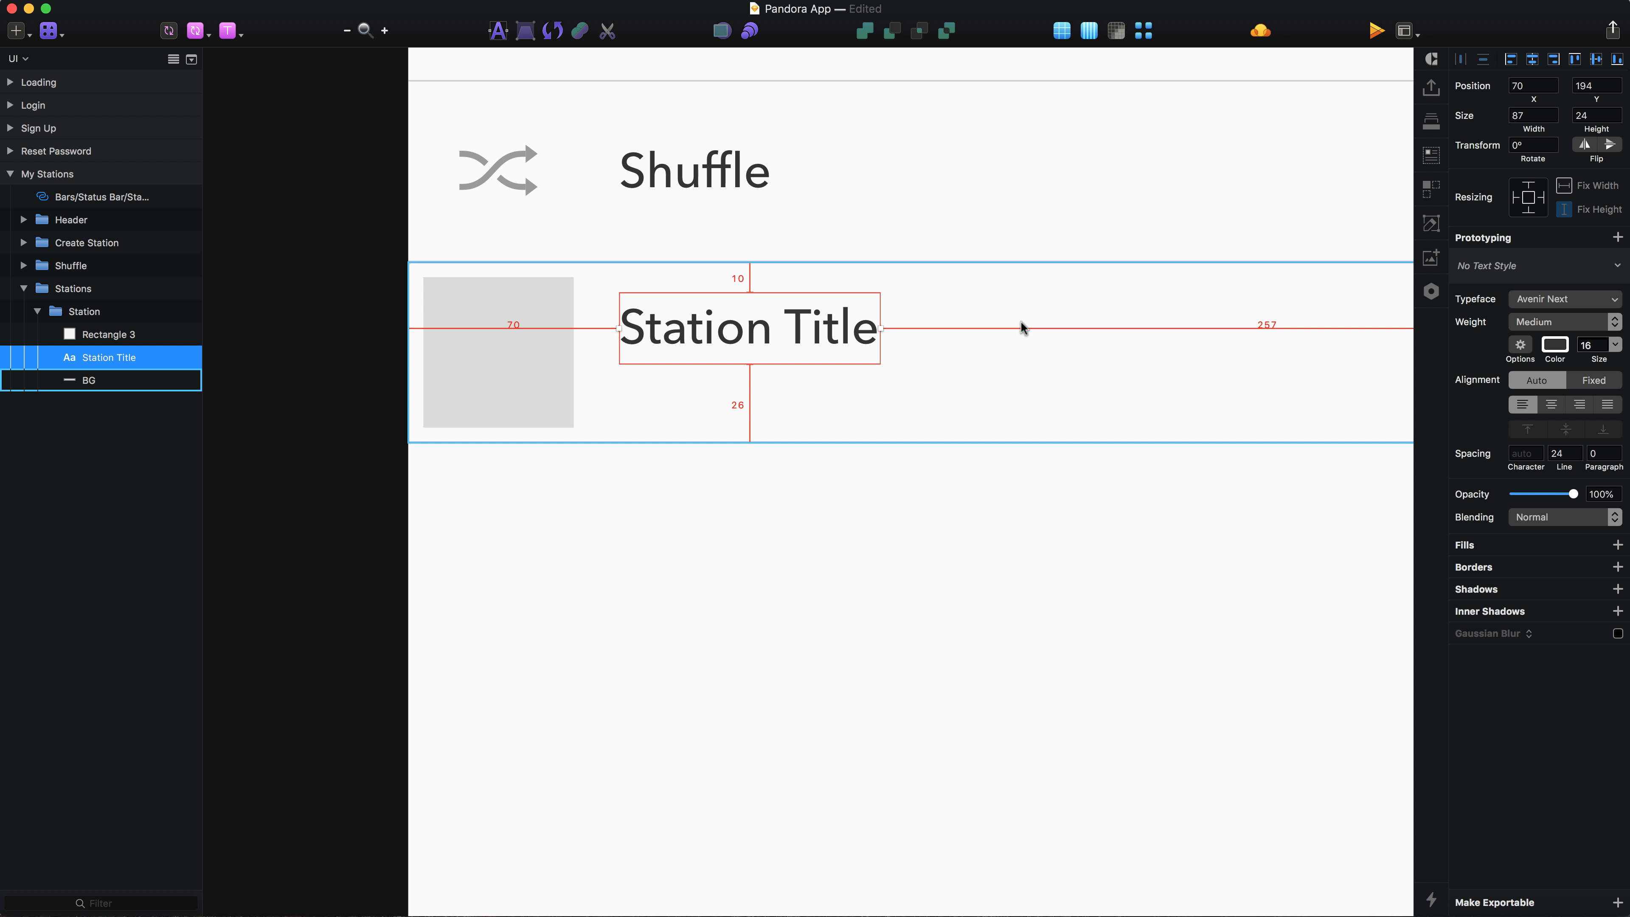
key("Up")
key("alt")
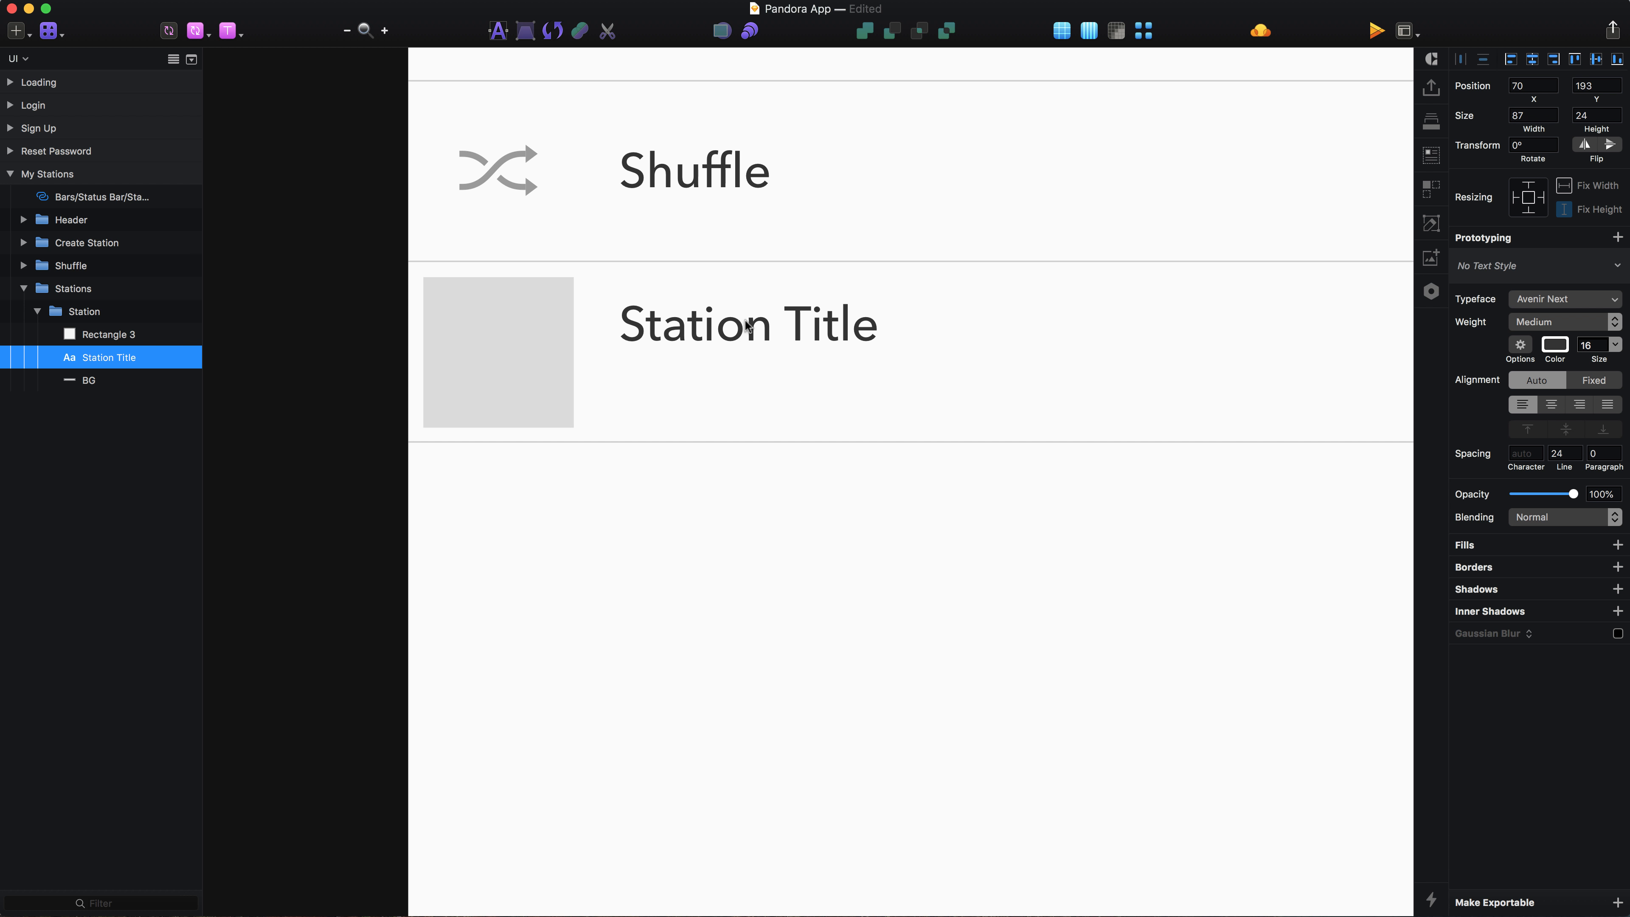
Duplicate the Station Title text directly below itself and change the copy's text to "Last Played".
left_click_drag(747, 326, 747, 386)
double_click(747, 380)
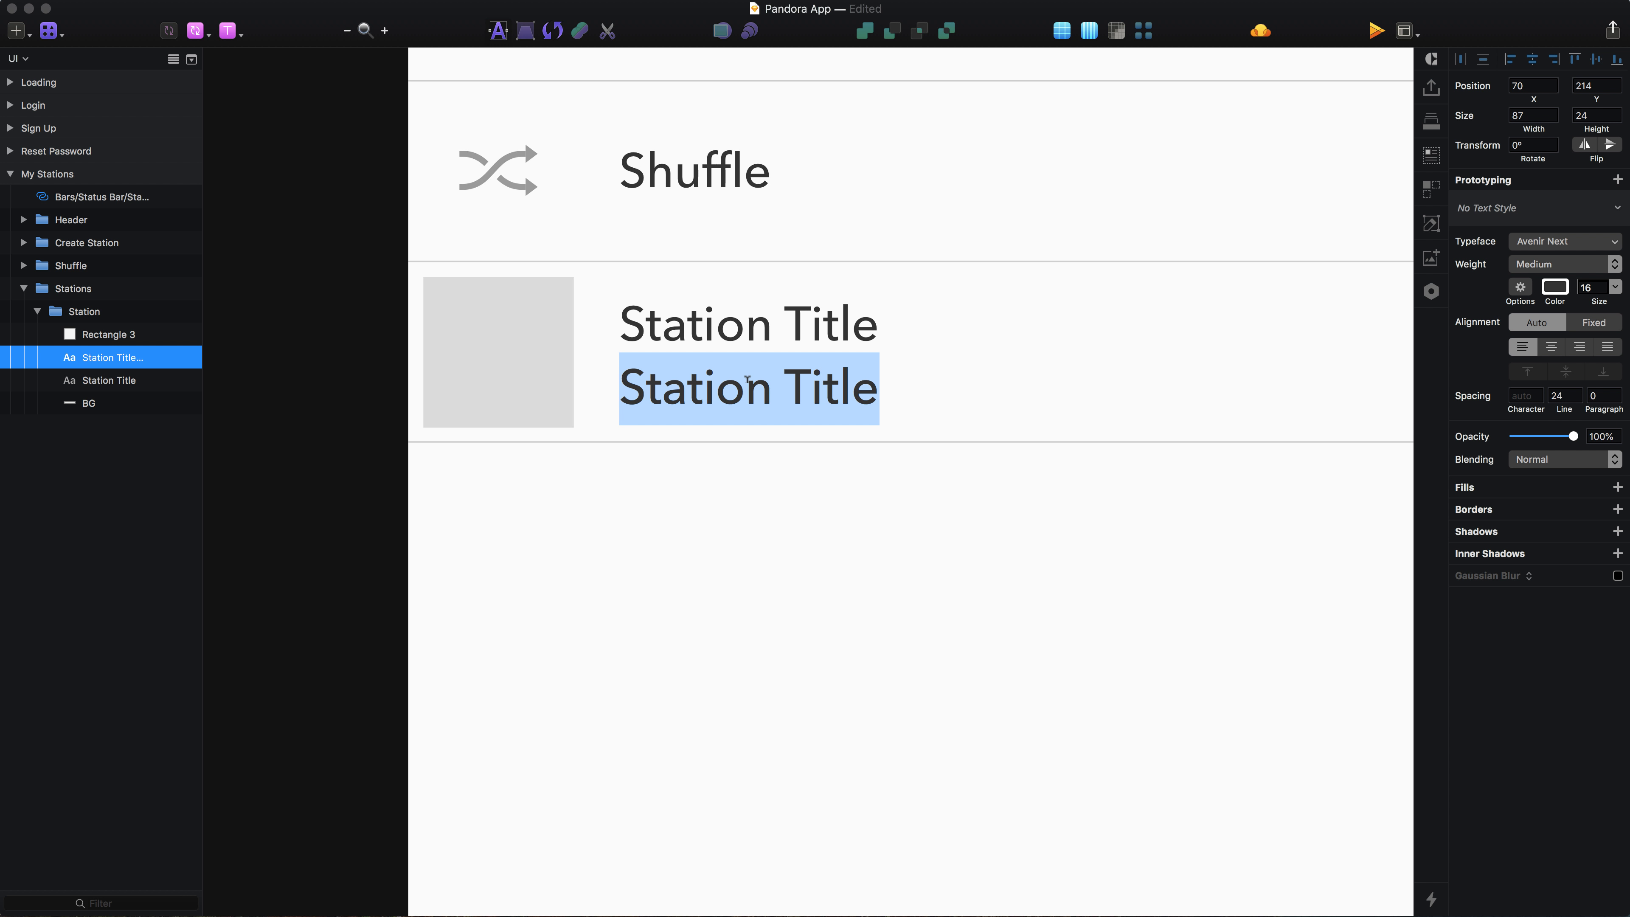
type("Last Paly")
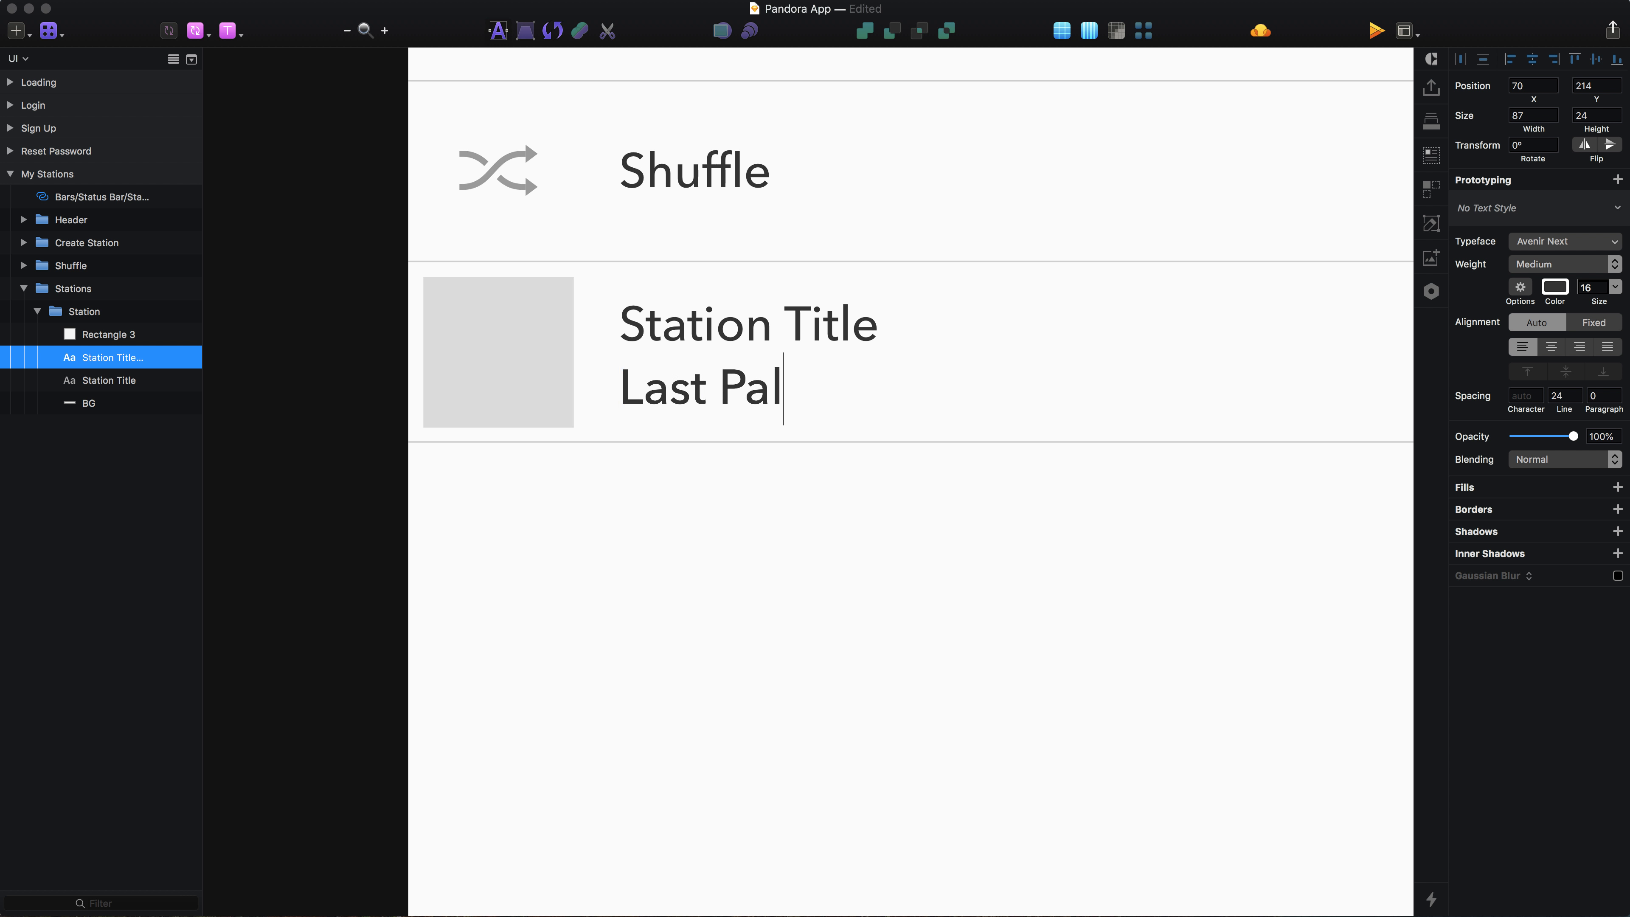
key("BackSpace")
key("BackSpace")
key("BackSpace")
type("layed")
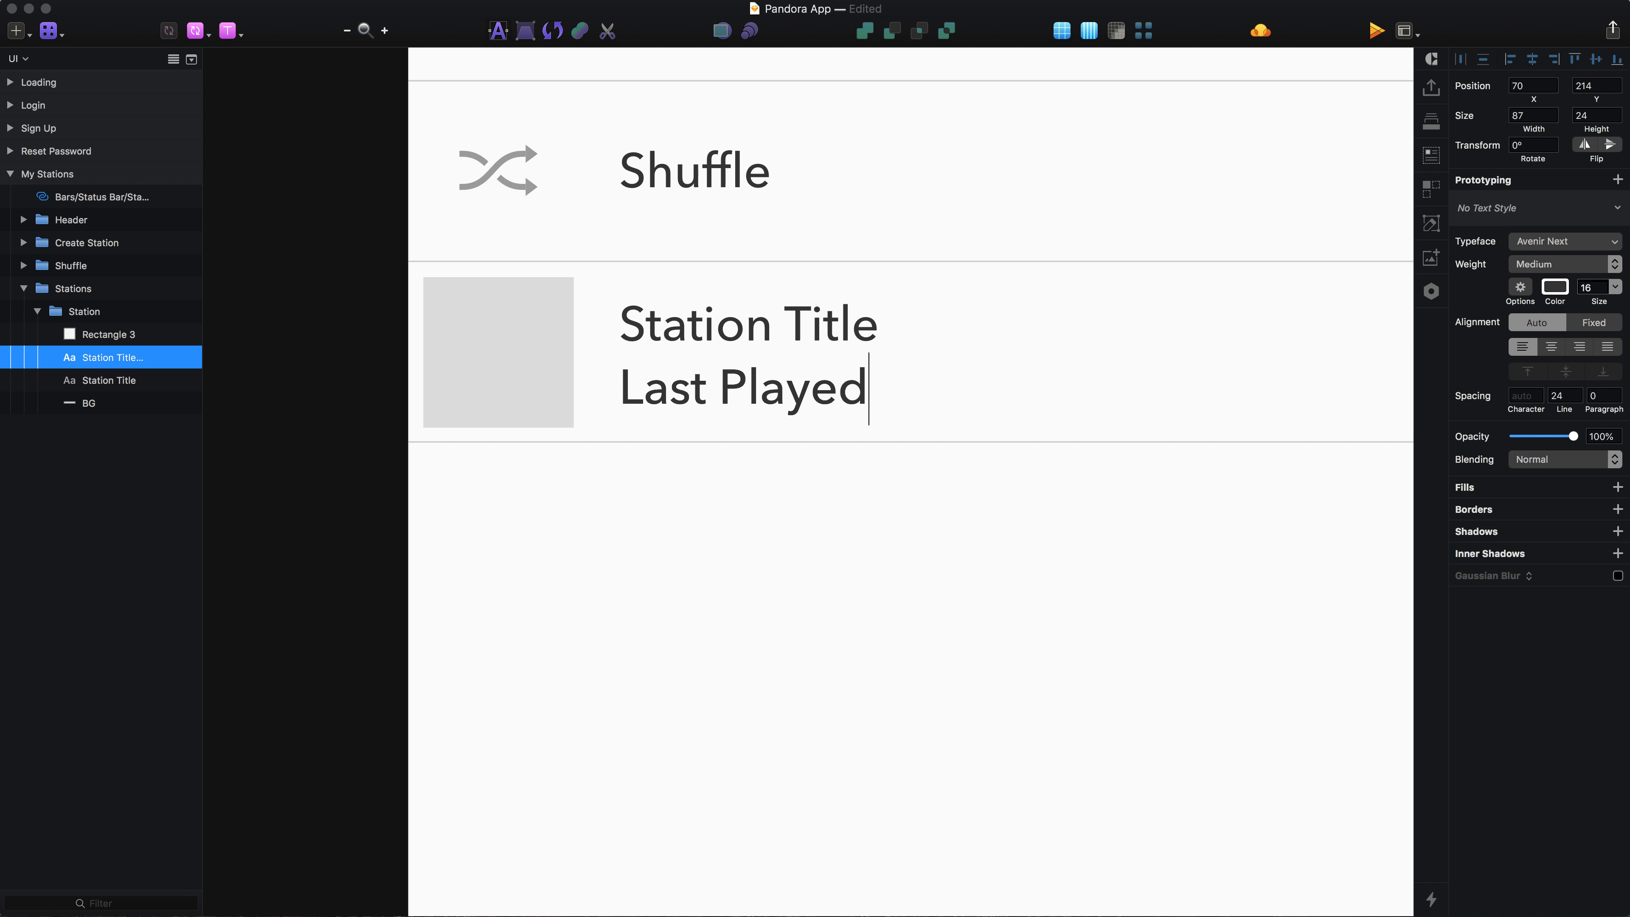
key("Escape")
Set the Last Played text to font size 11 and line spacing 16.
double_click(1591, 345)
type("11")
key("Return")
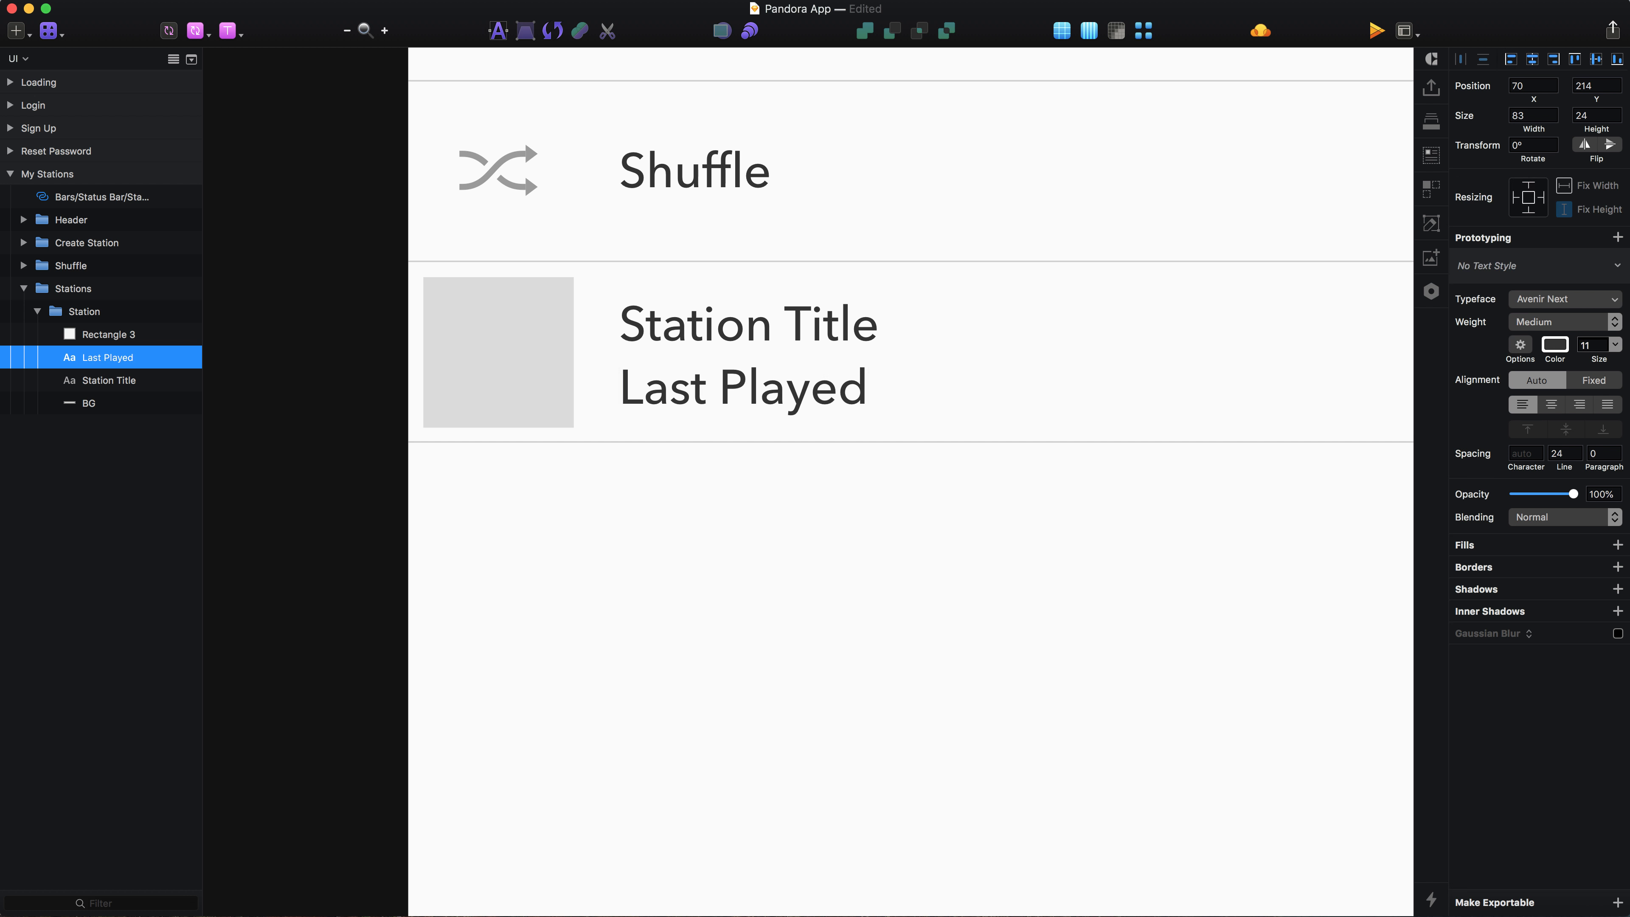
double_click(1561, 453)
type("16")
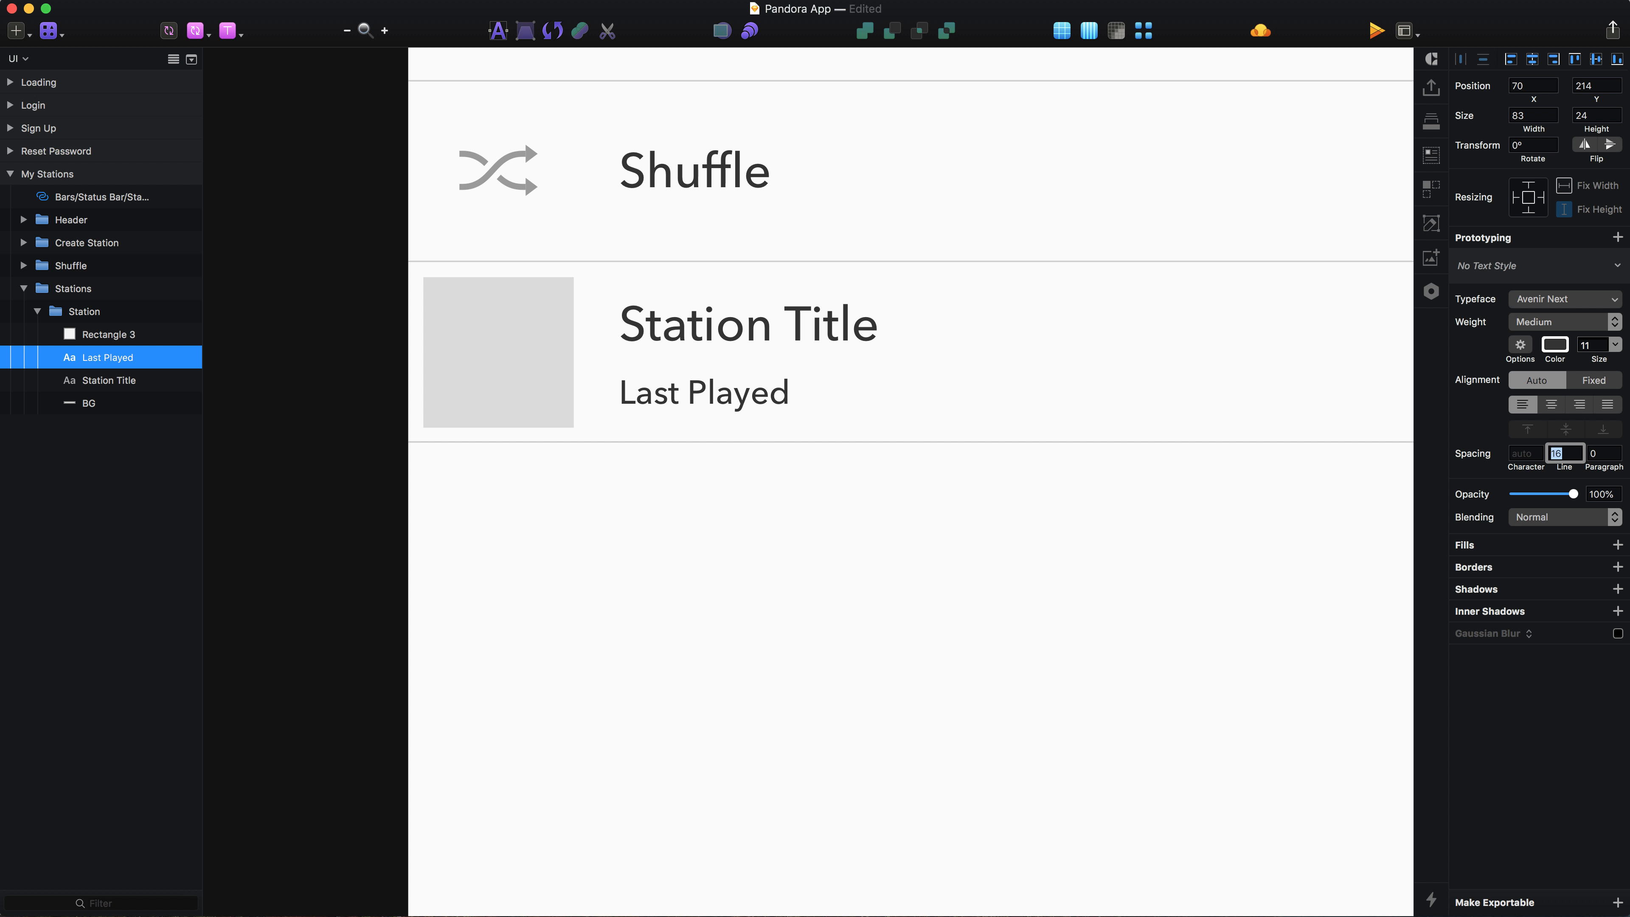
Set the Last Played text colour to hex 999.
left_click(1564, 347)
double_click(1476, 551)
type("9B9B9B")
key("Return")
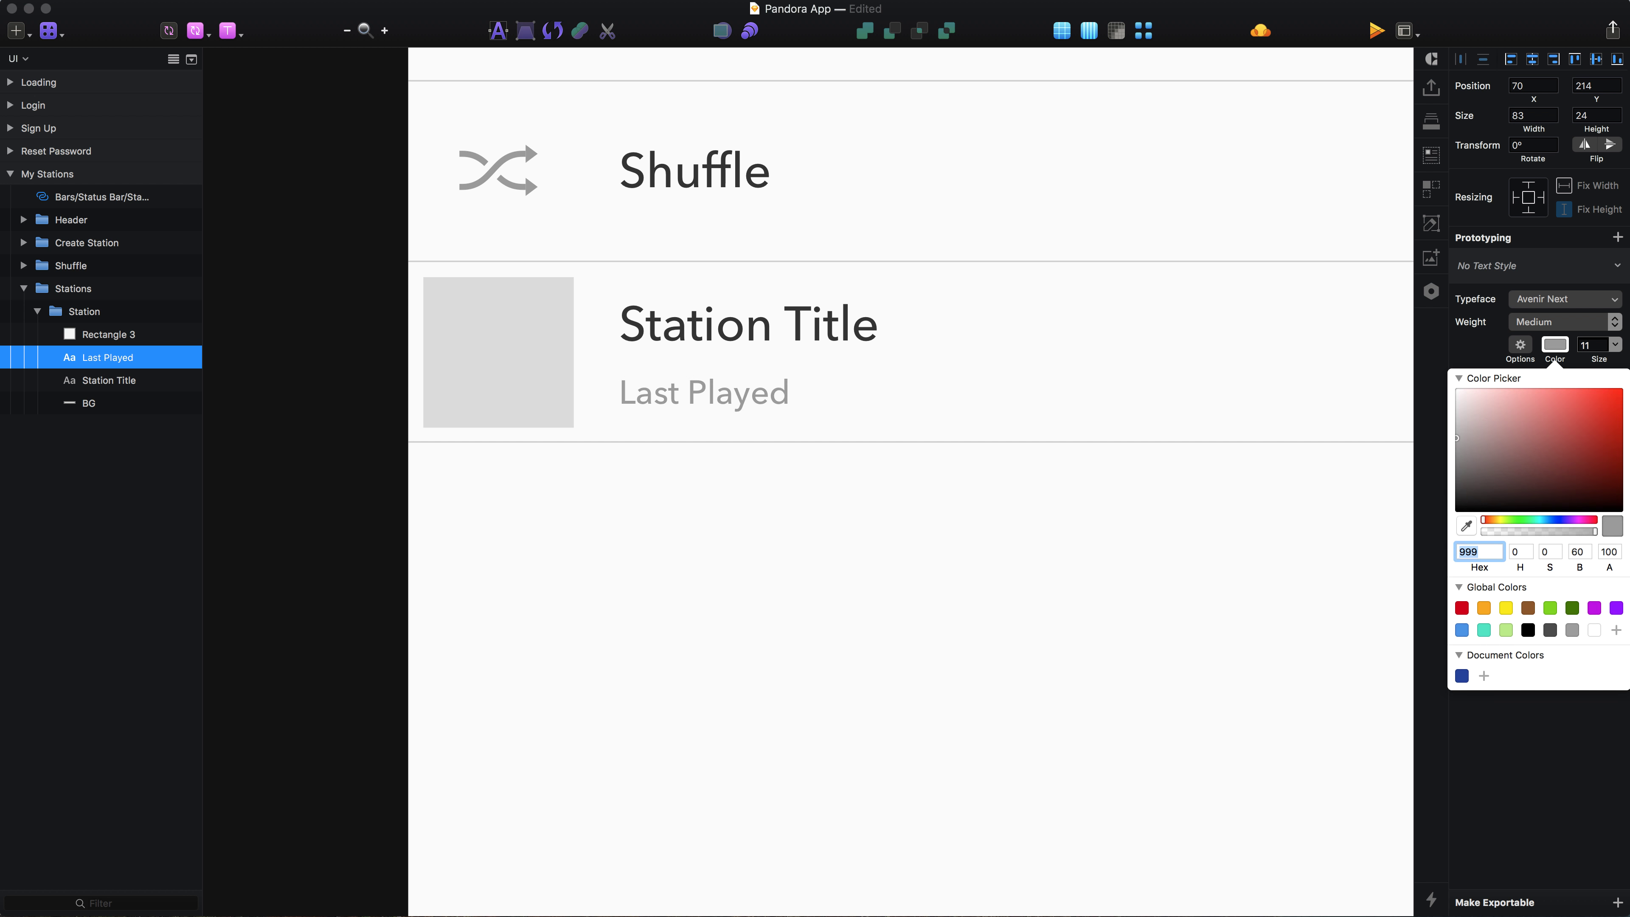
left_click(807, 520)
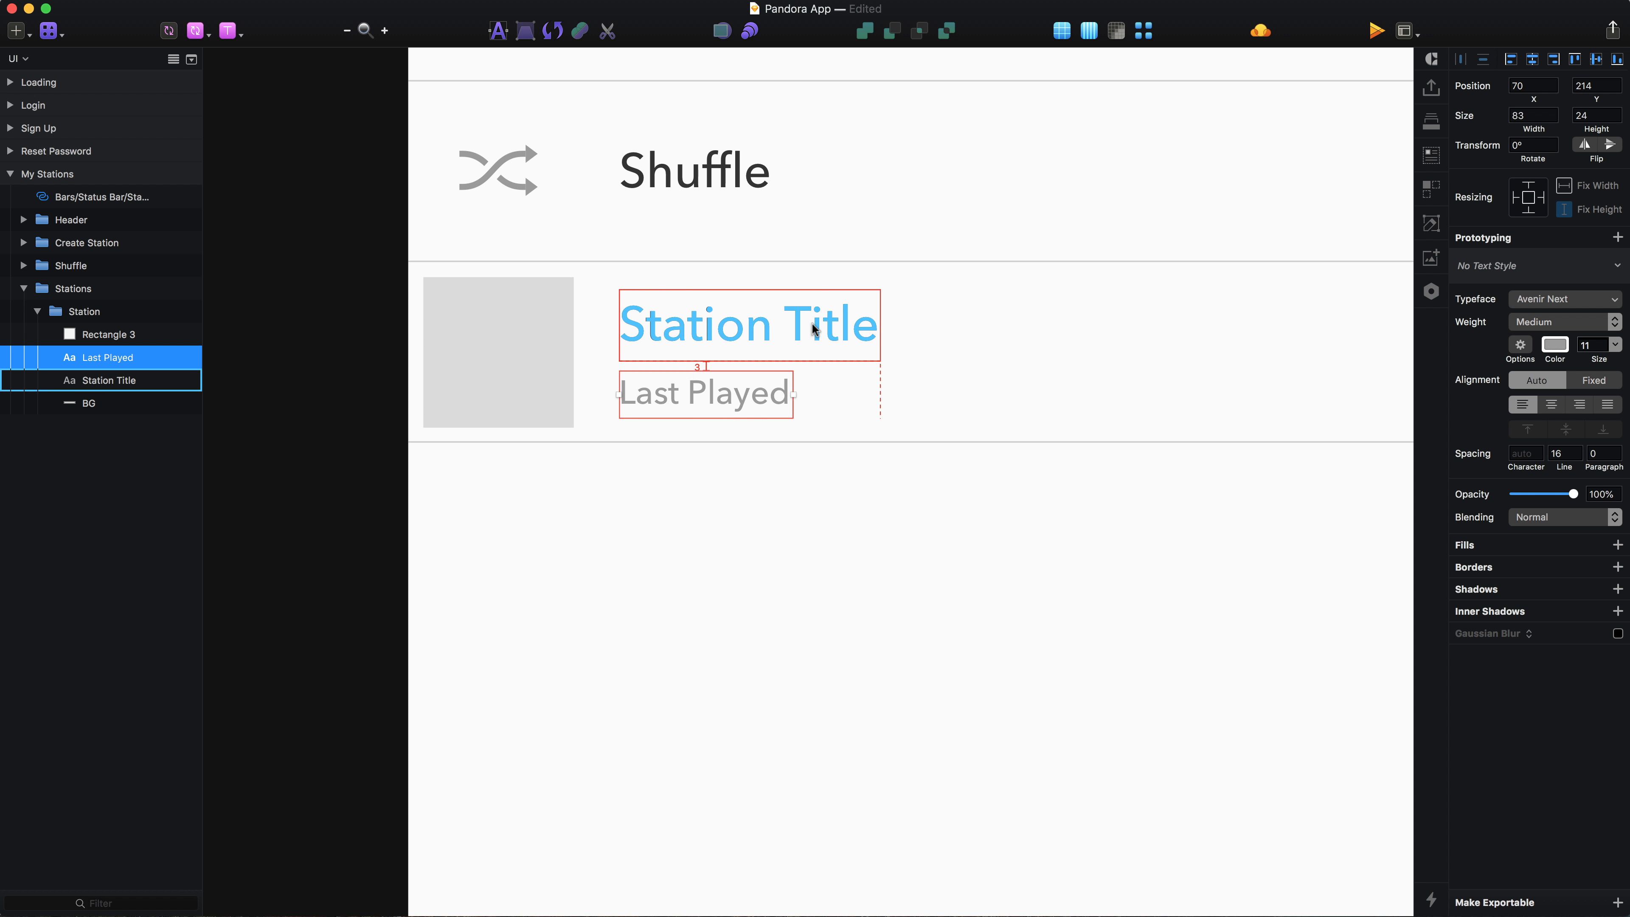
Place the Last Played text at Y 218 and send it below Station Title in the layer order.
key("alt")
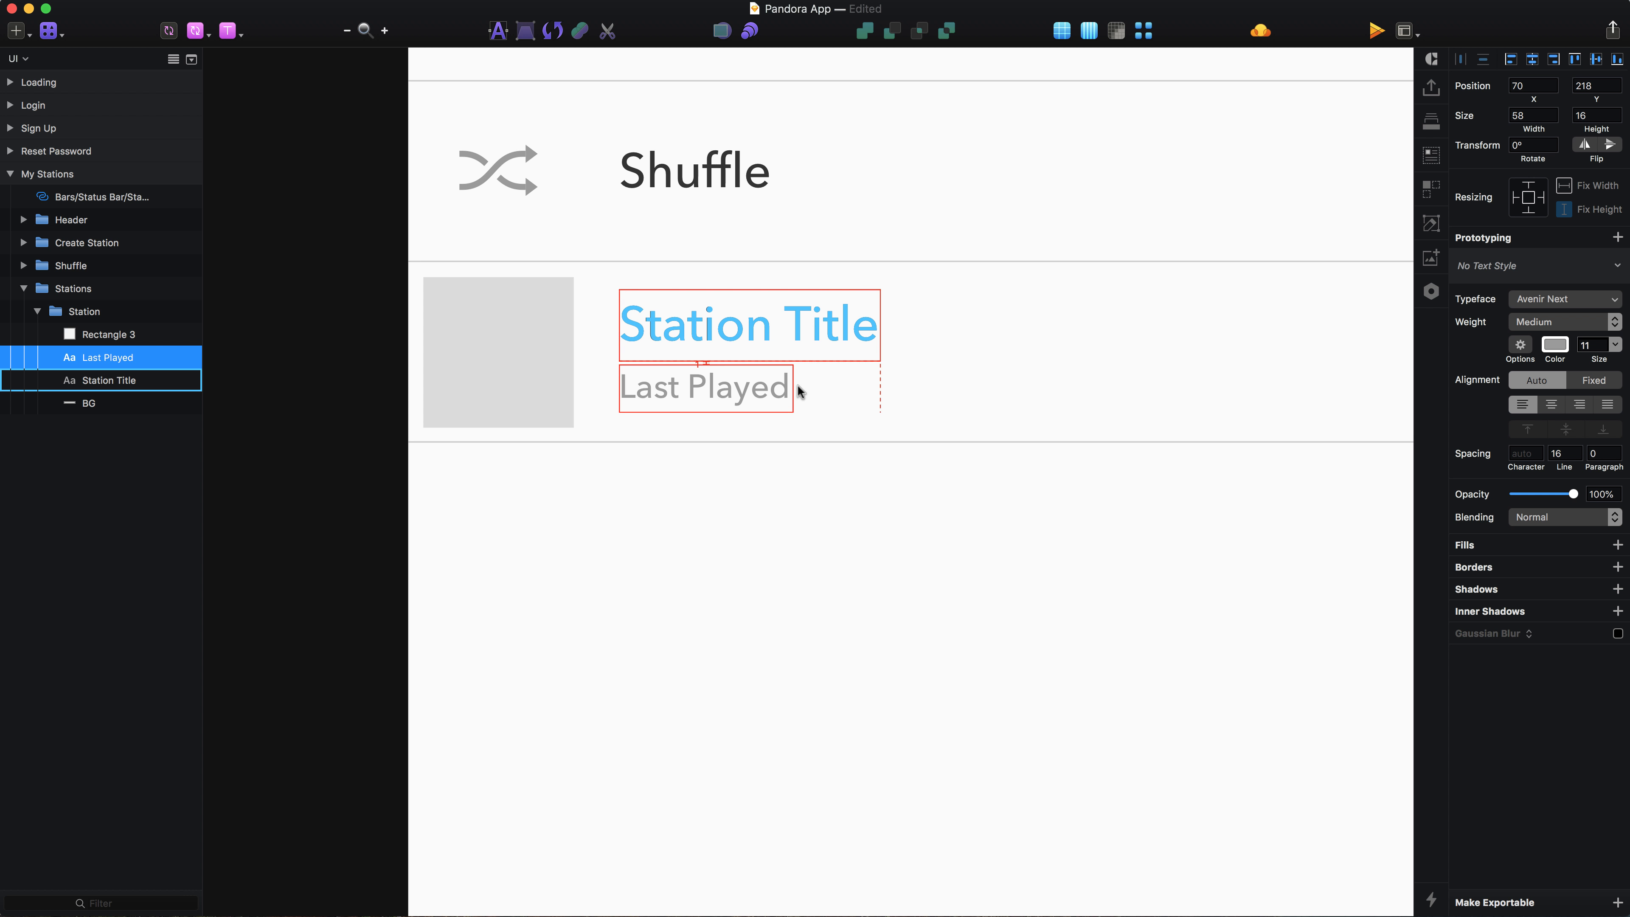
key("super+alt+Down")
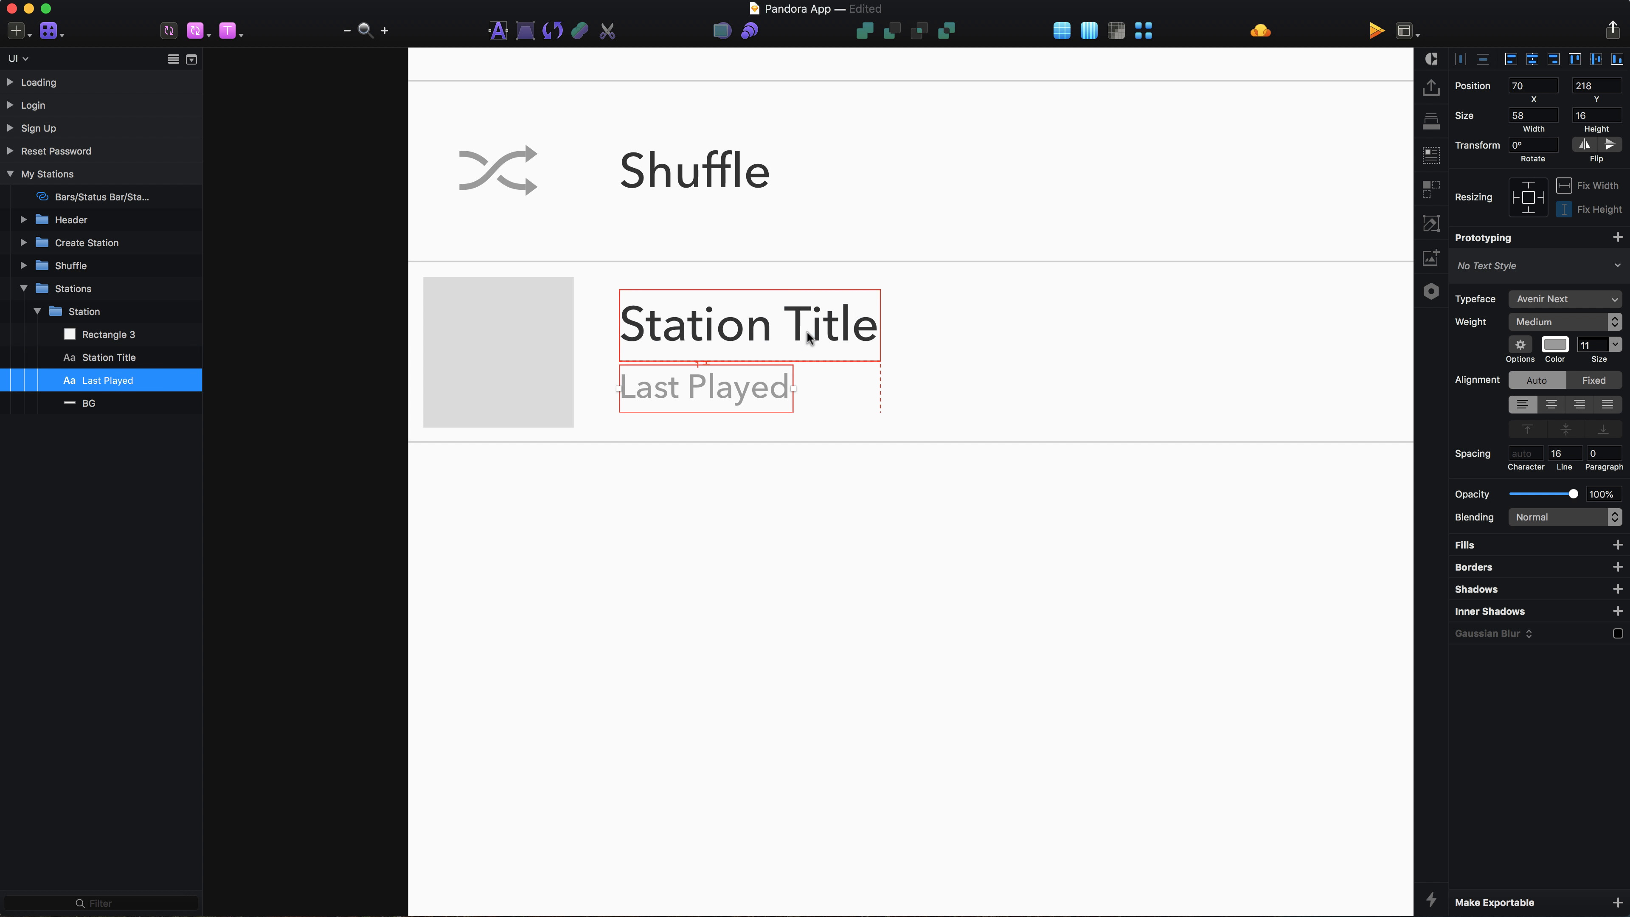
Rename the grey square's layer "Album Artwork".
left_click(478, 317)
key("super+r")
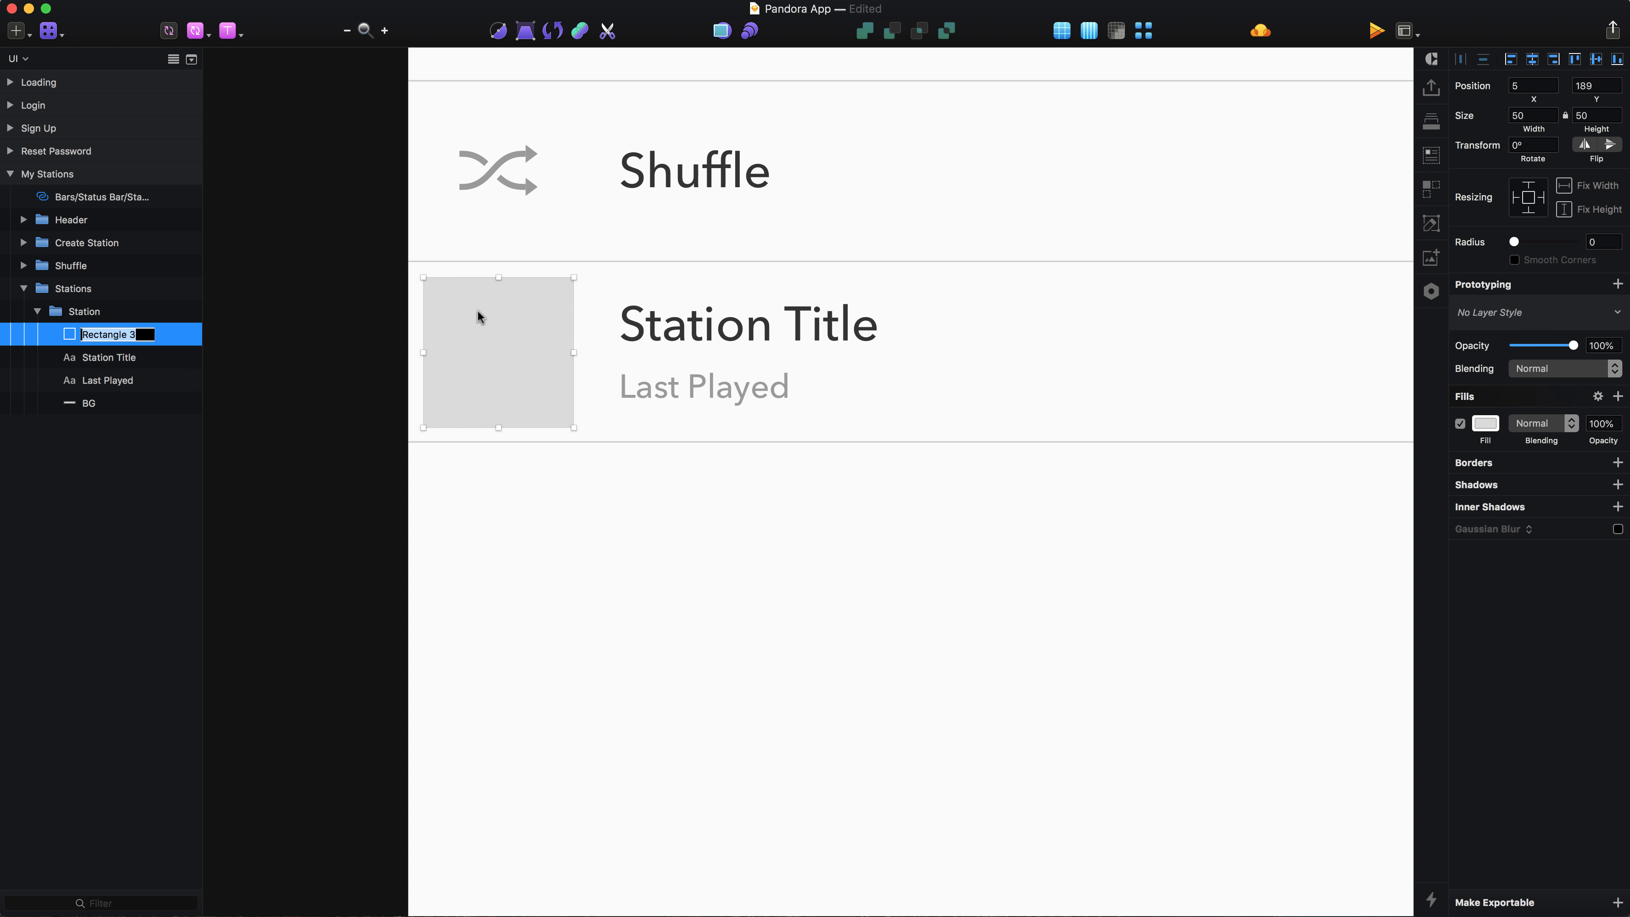
type("Album Artwork")
key("Return")
Disable and remove the inner shadow from the Station row's BG layer.
left_click(771, 354)
scroll(771, 353, "down", 3)
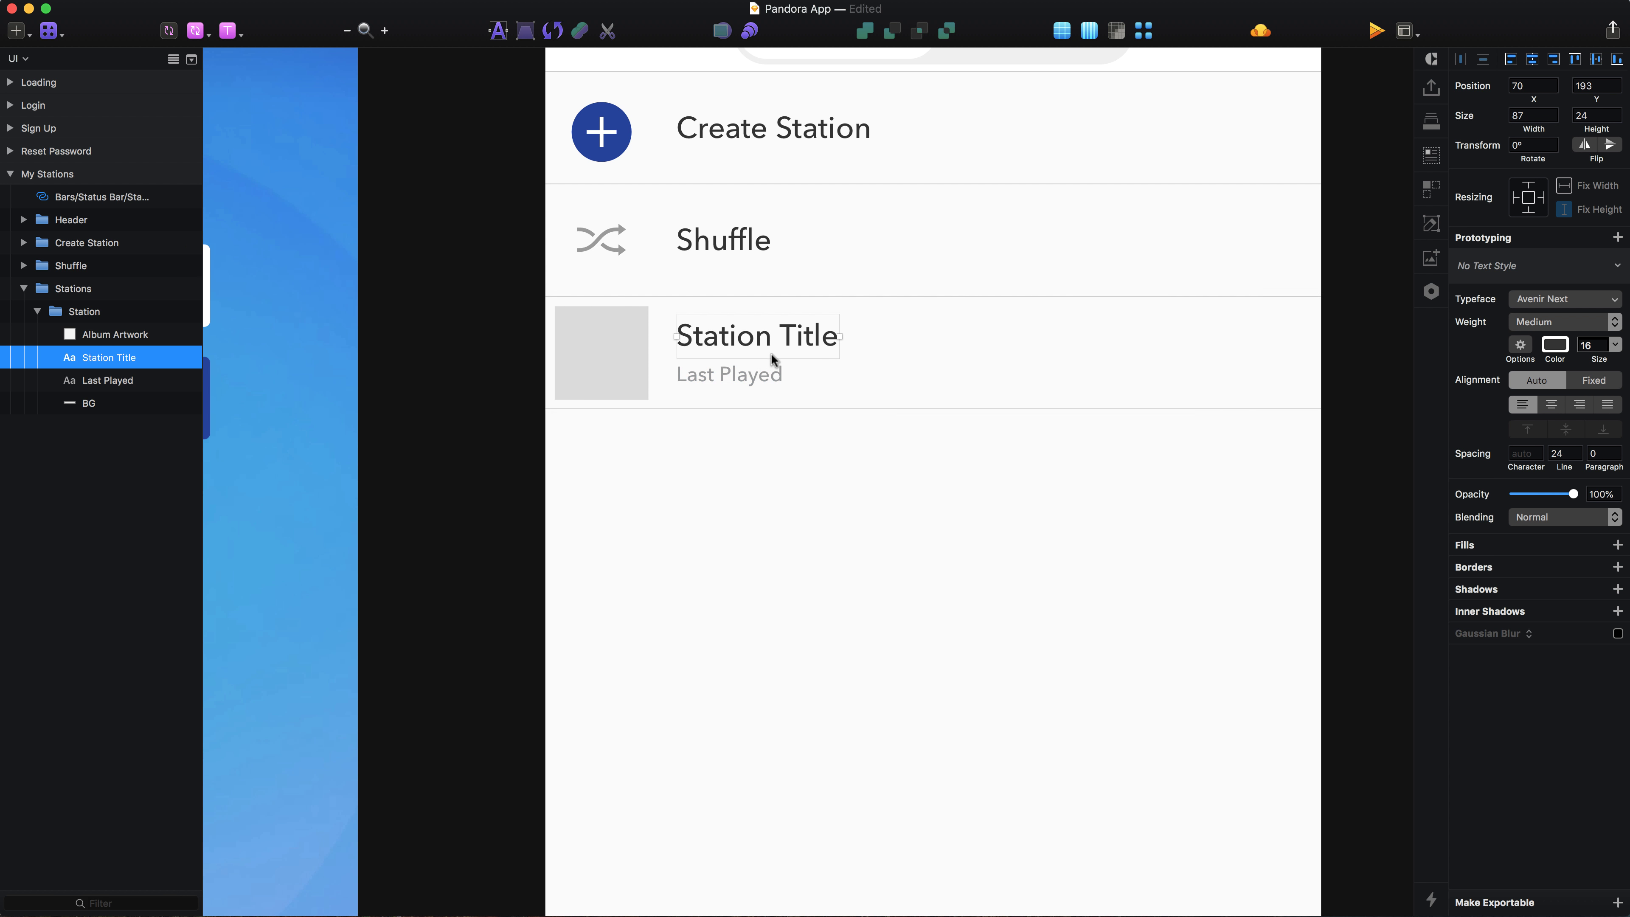
left_click(882, 386)
scroll(801, 392, "up", 2)
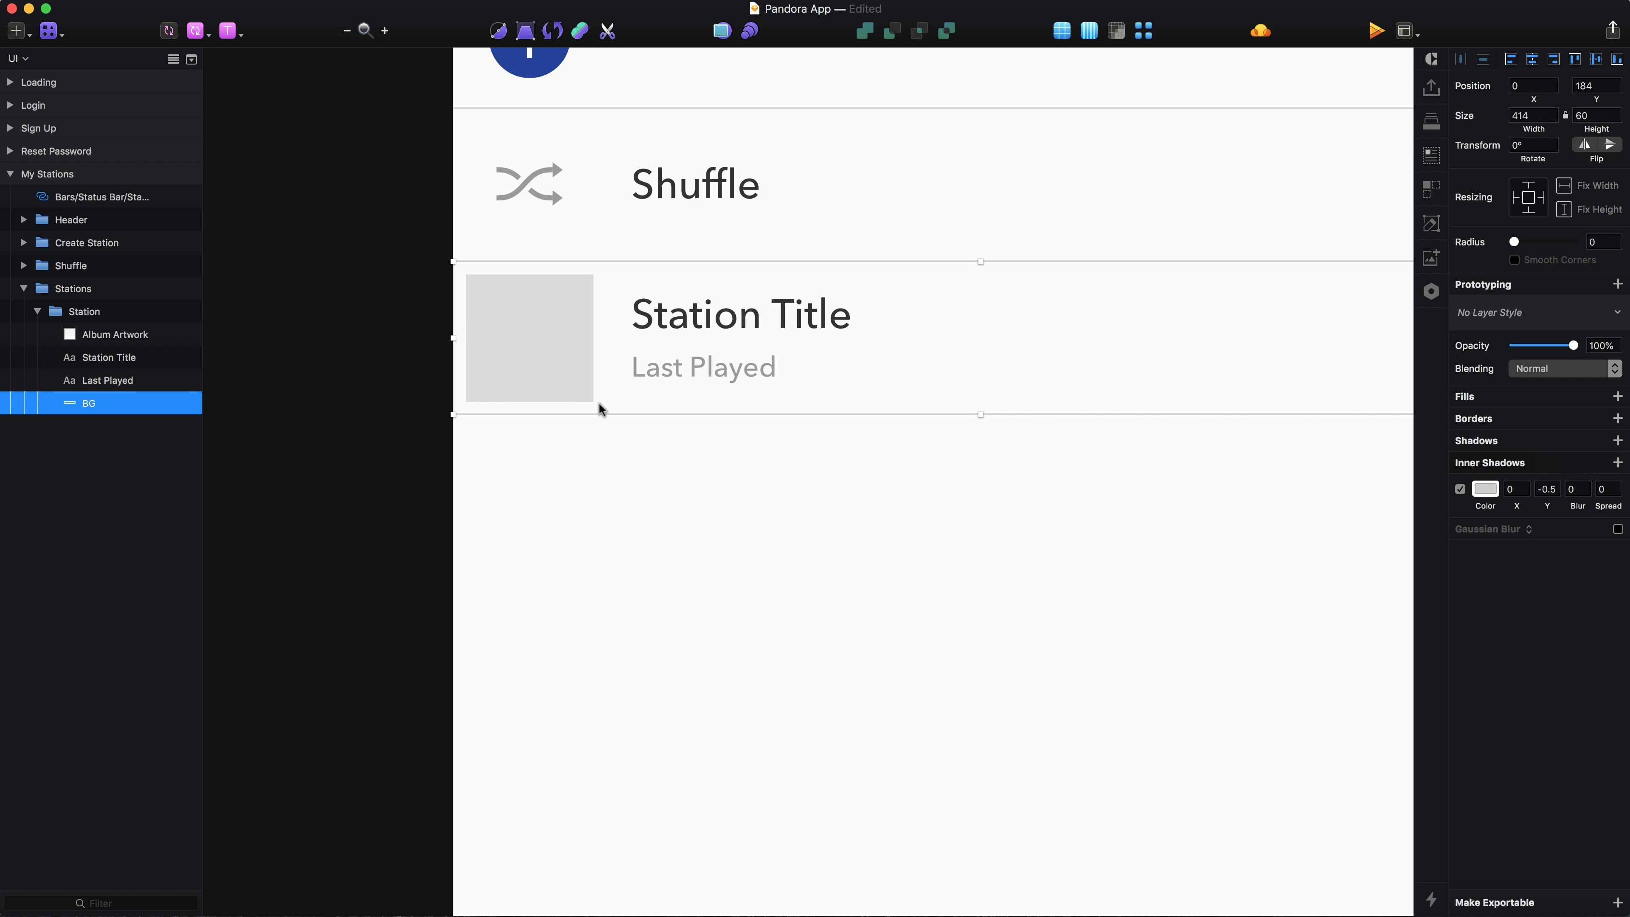
left_click(1460, 489)
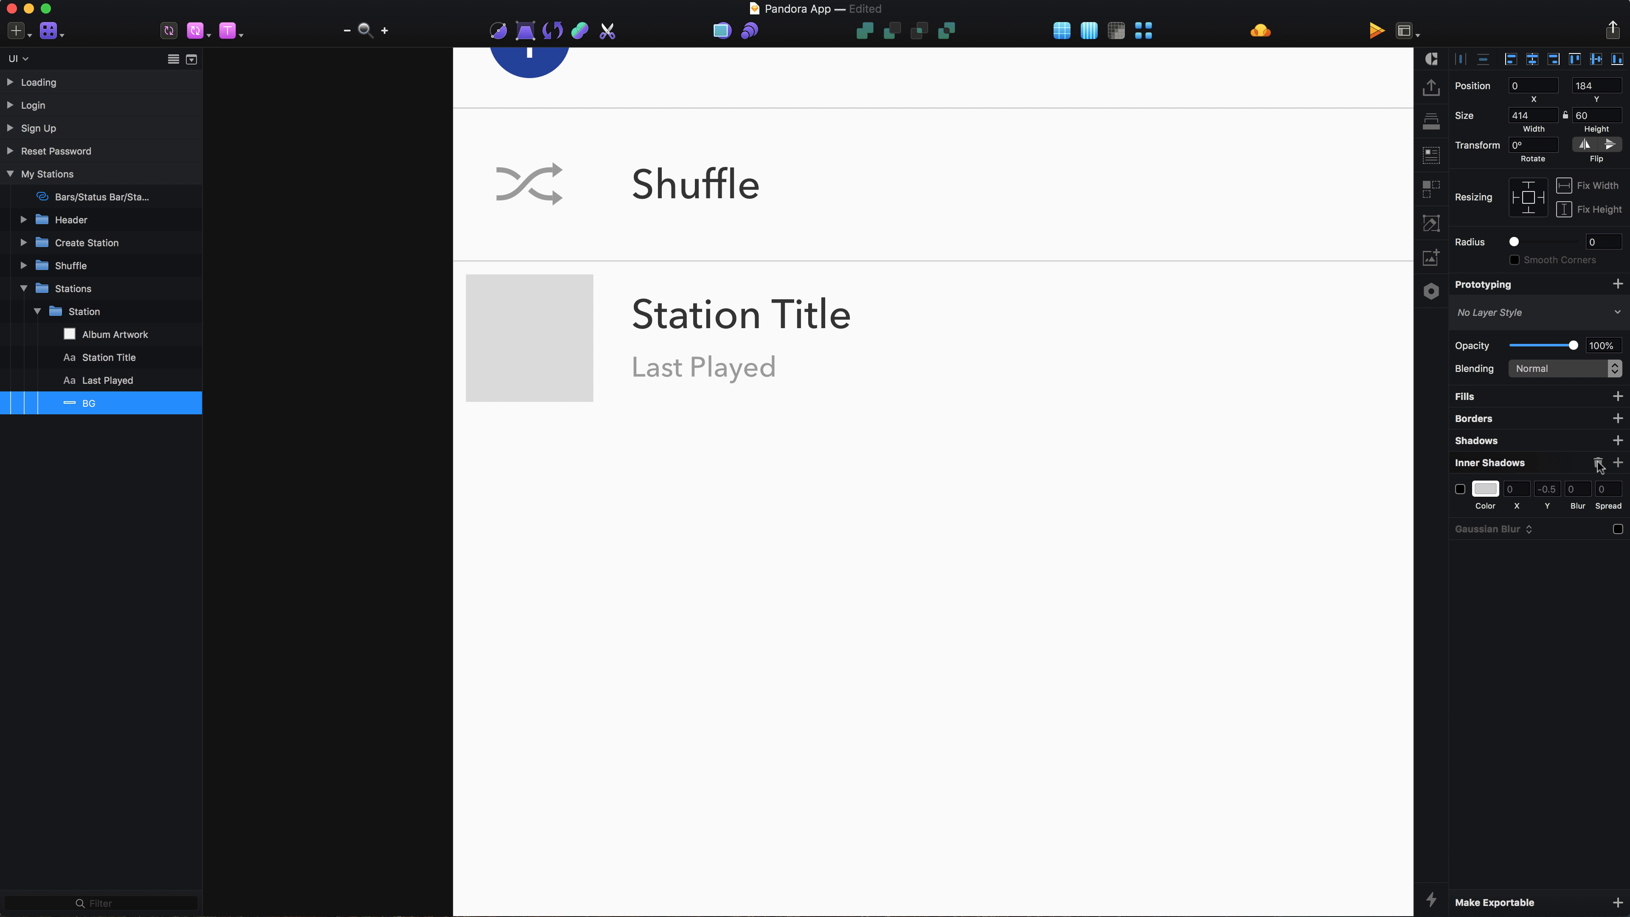
left_click(1601, 463)
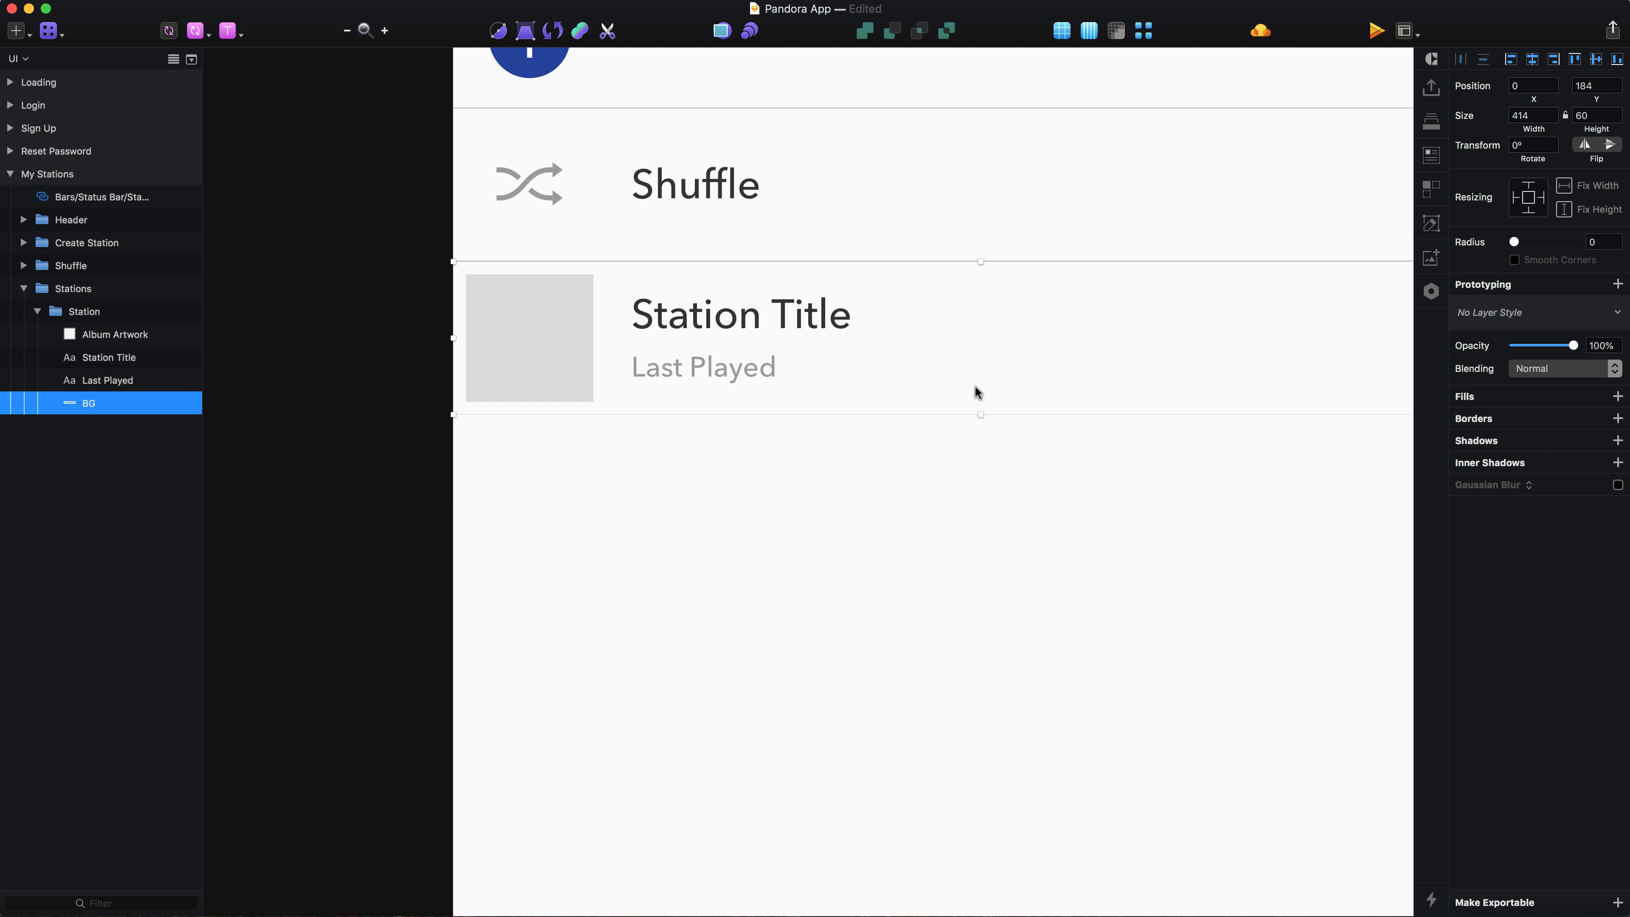
key("super+z")
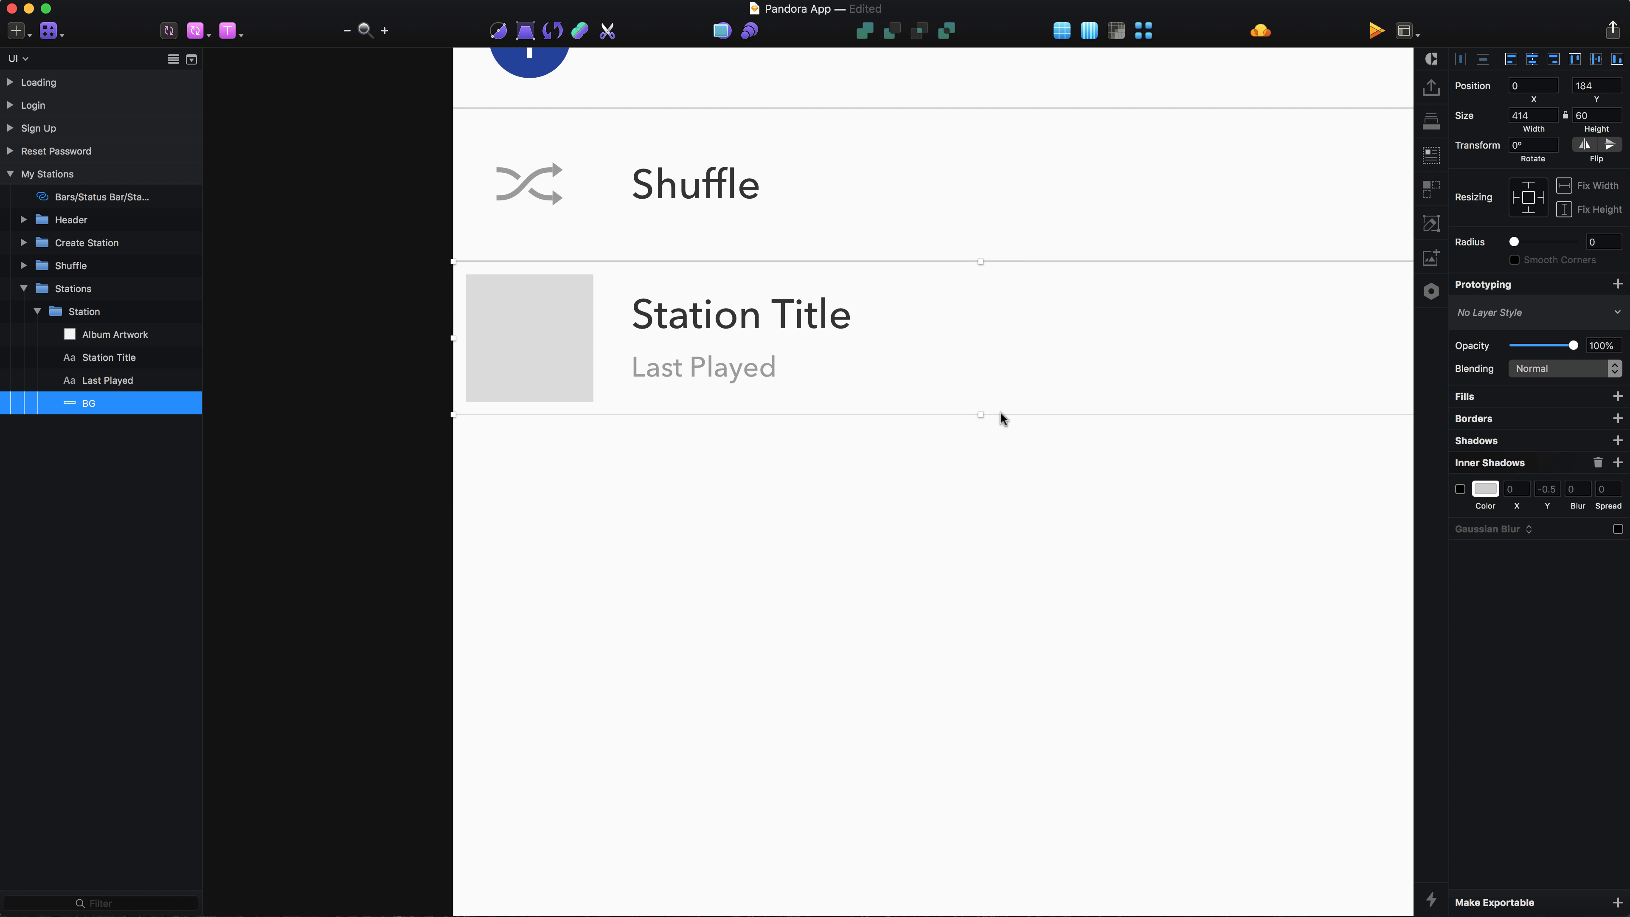
key("super+shift+z")
Duplicate the Station row's BG, resize the copy to 344 × 0.5 as a divider, and align it to the row's right edge.
key("super+d")
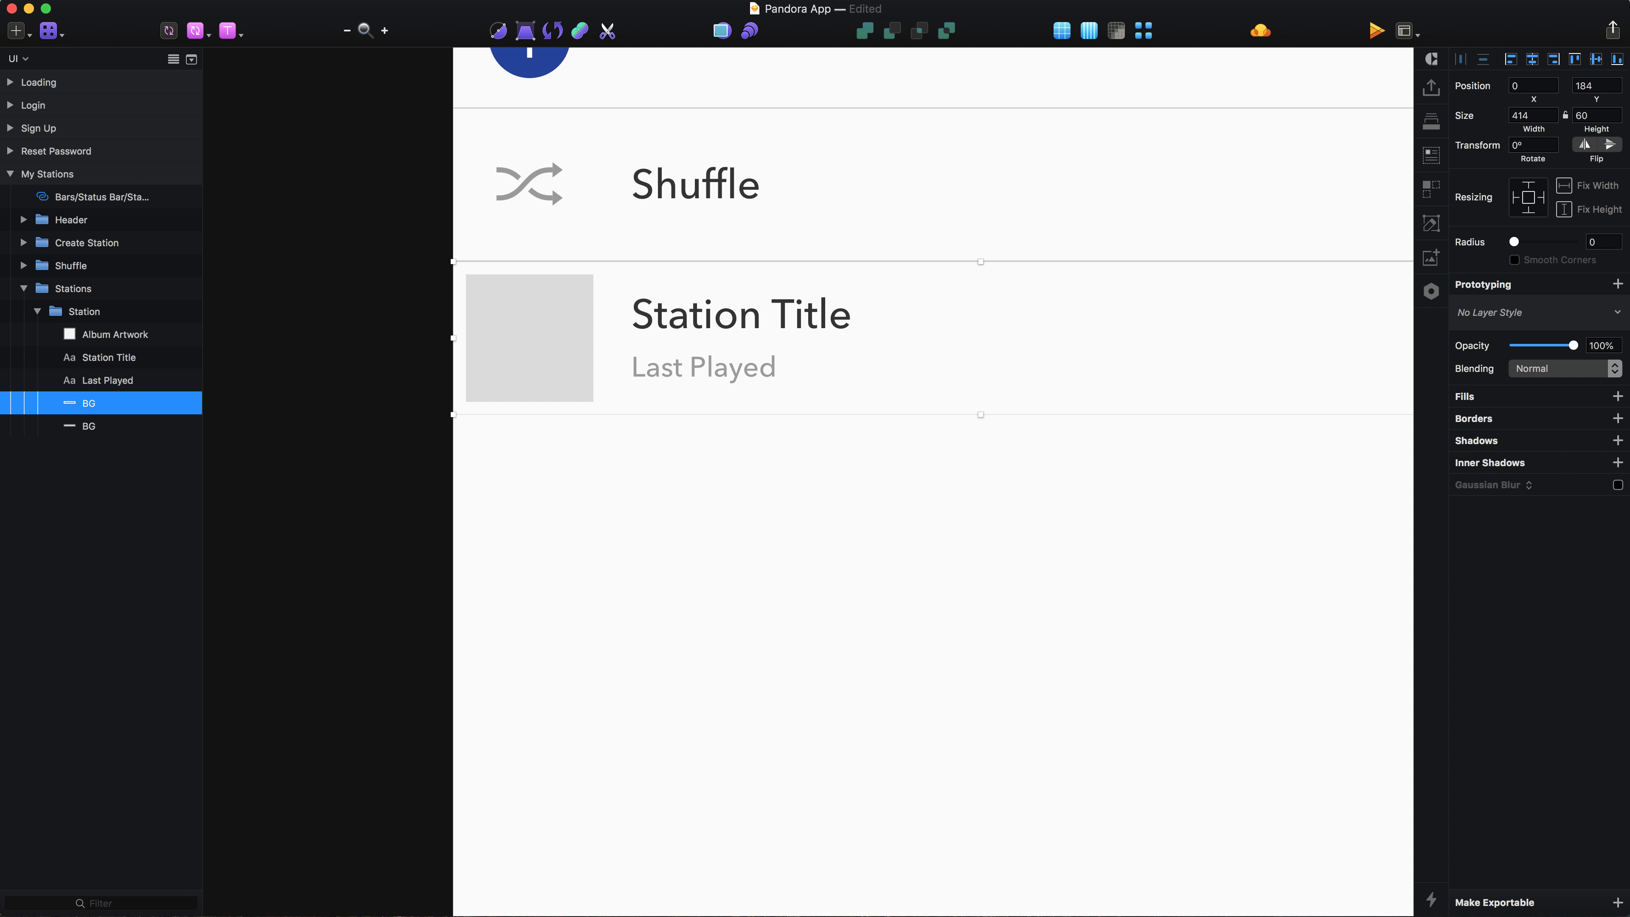
left_click(1596, 115)
left_click(1537, 108)
key("Return")
left_click(1553, 59)
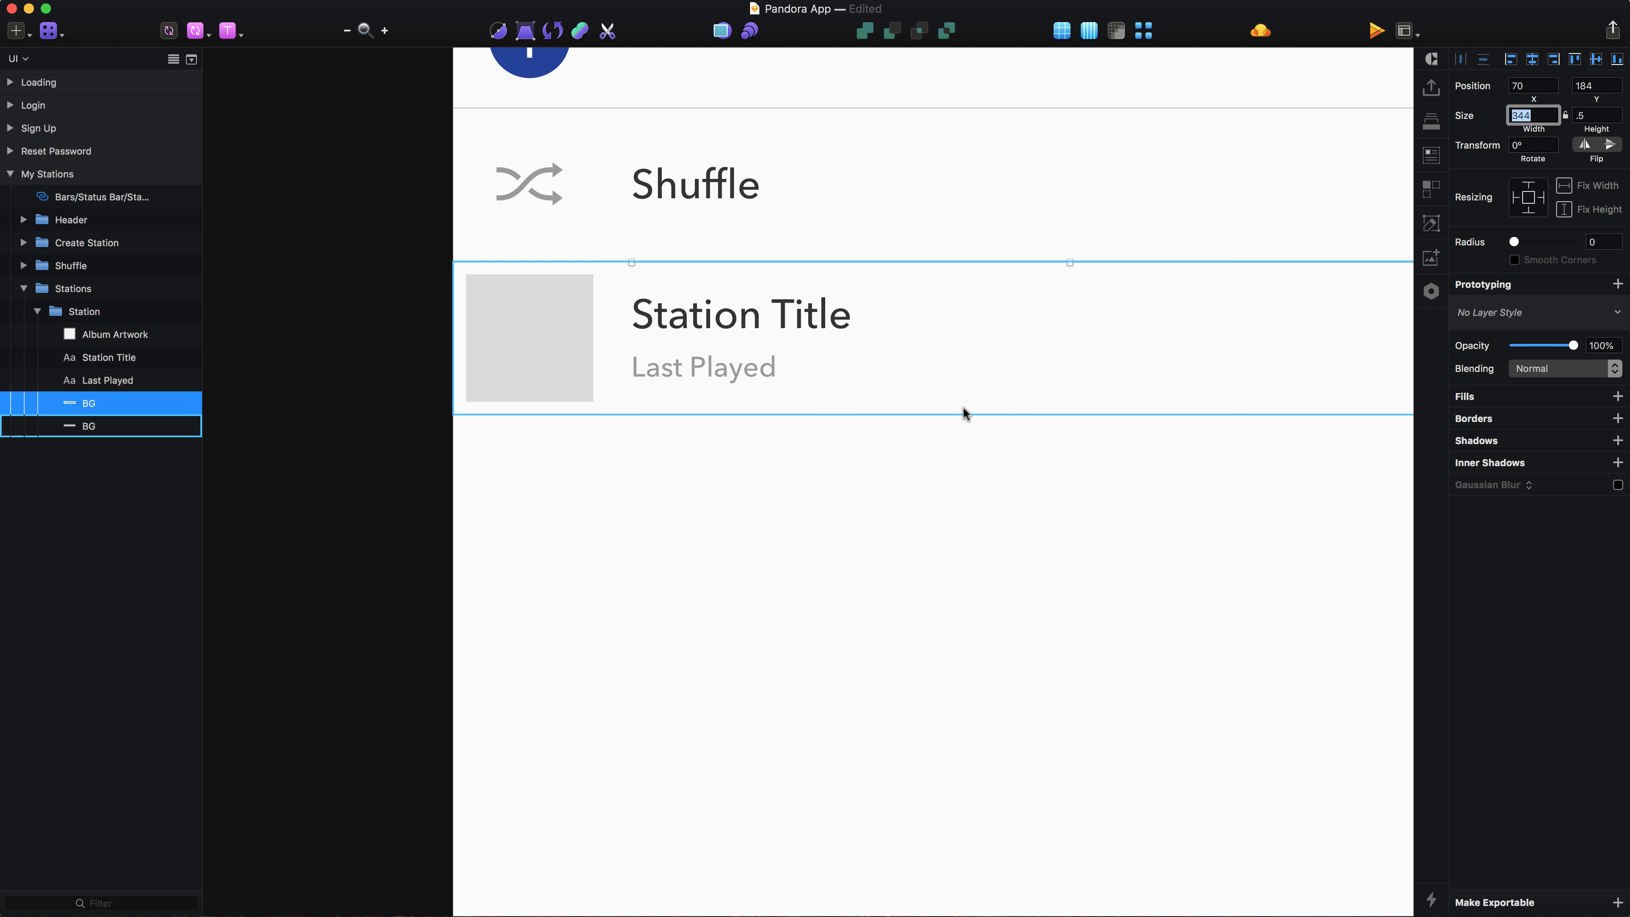
Align the thin divider with the bottom edge of the Station row's BG.
scroll(964, 386, "right", 3)
left_click(1247, 364, "shift")
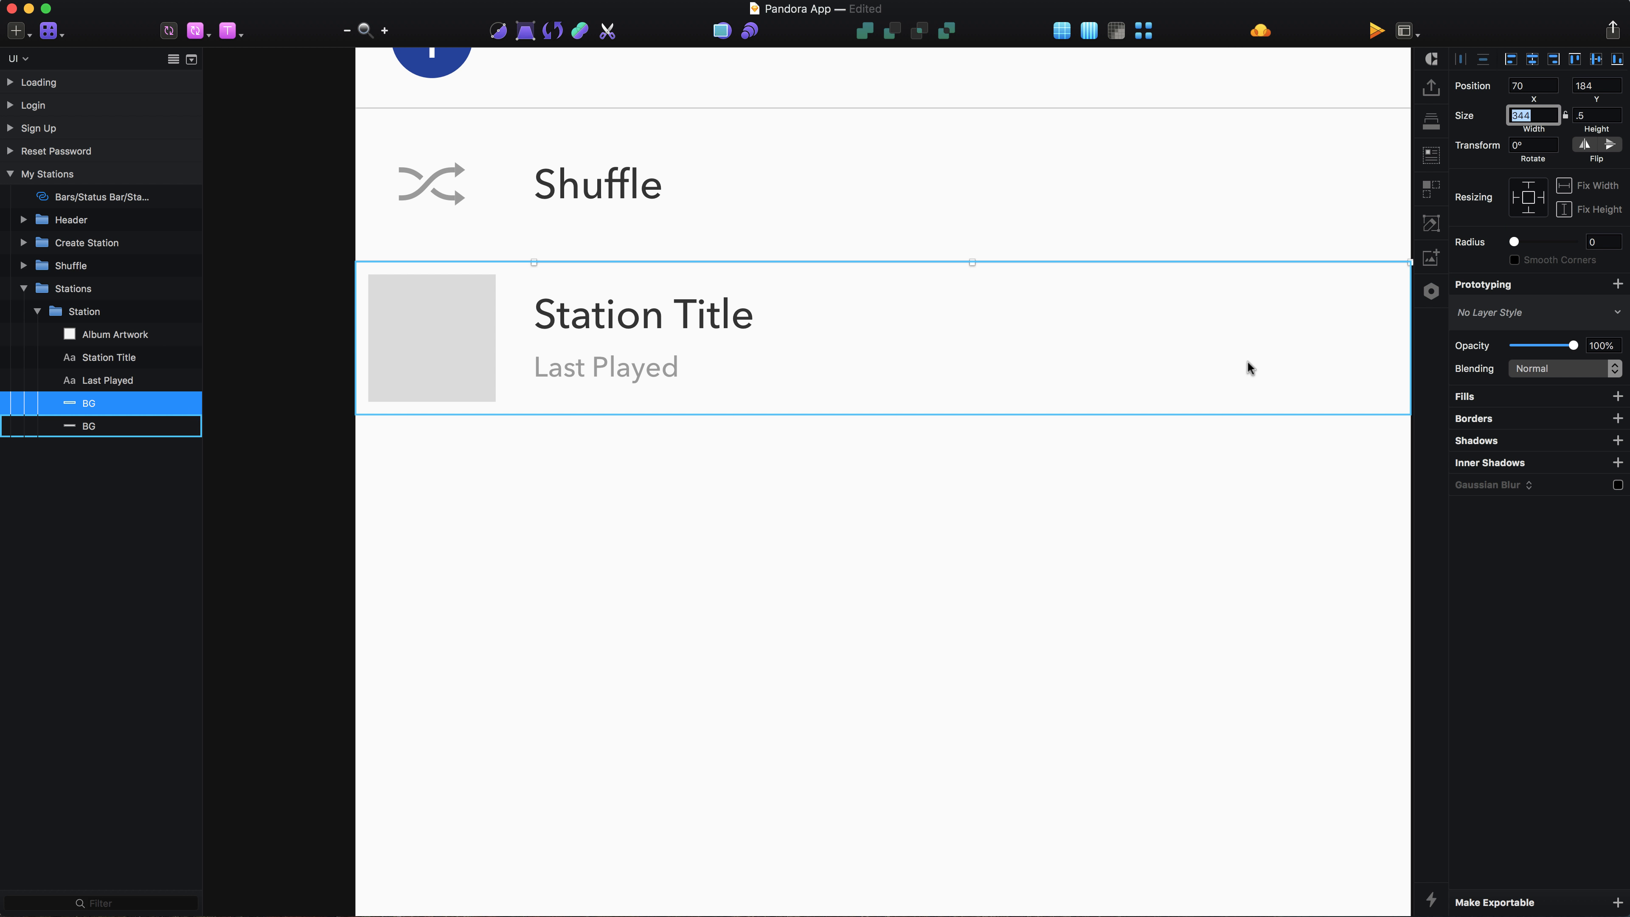
left_click(1617, 59)
Add a solid fill with hex colour CCC to the 344-wide divider and zoom in on it.
left_click(933, 423)
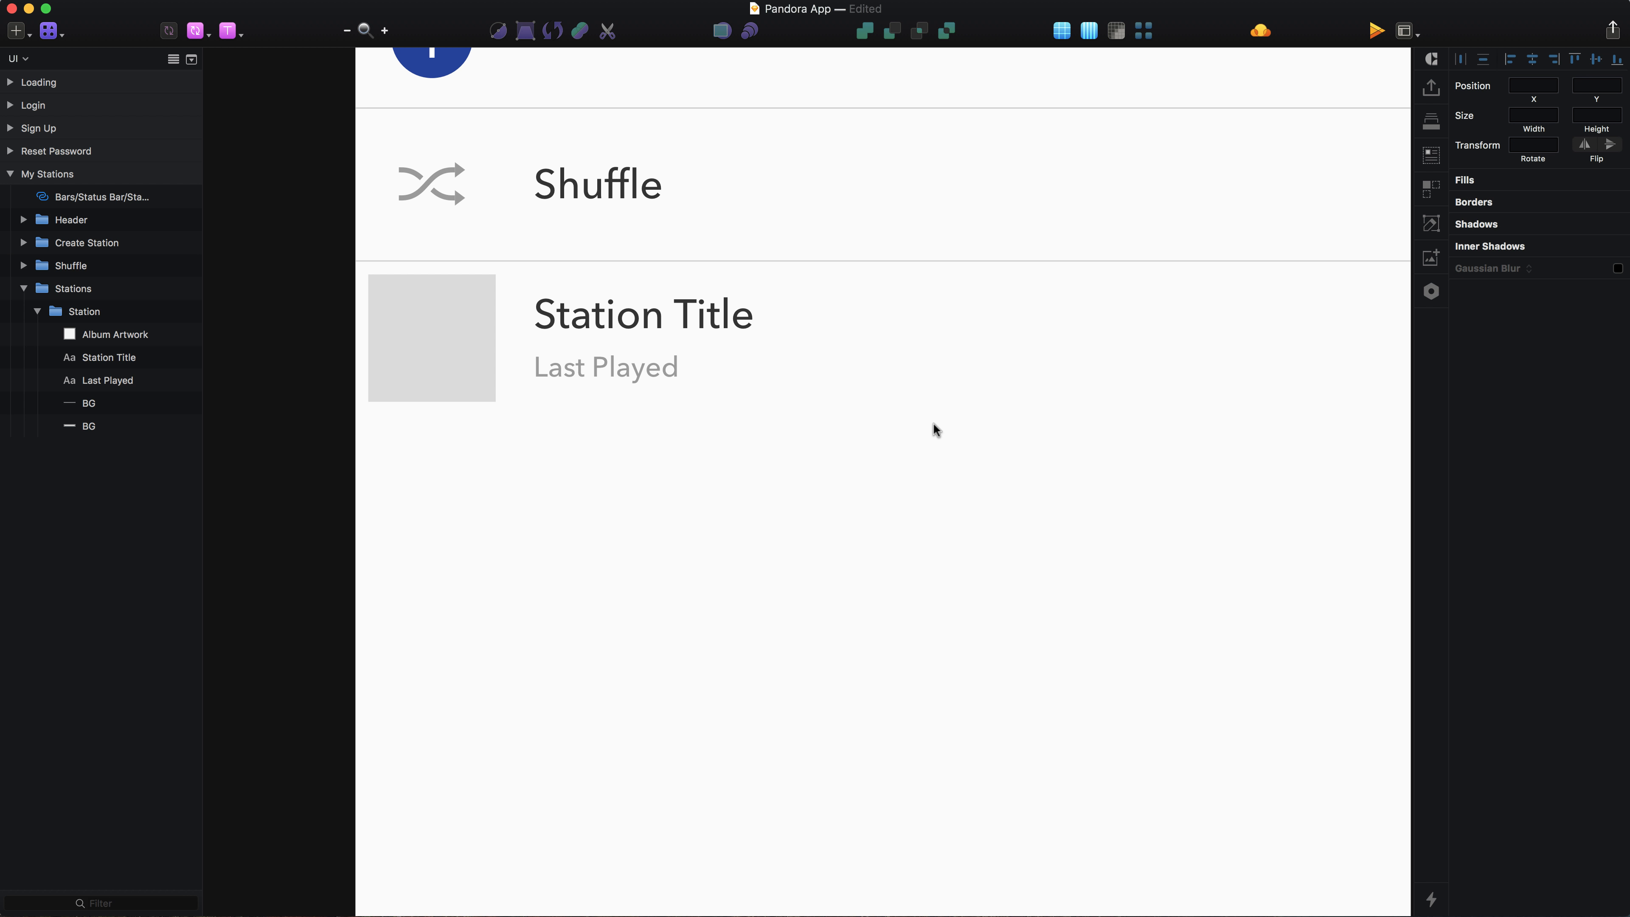
left_click(925, 414)
left_click(1498, 395)
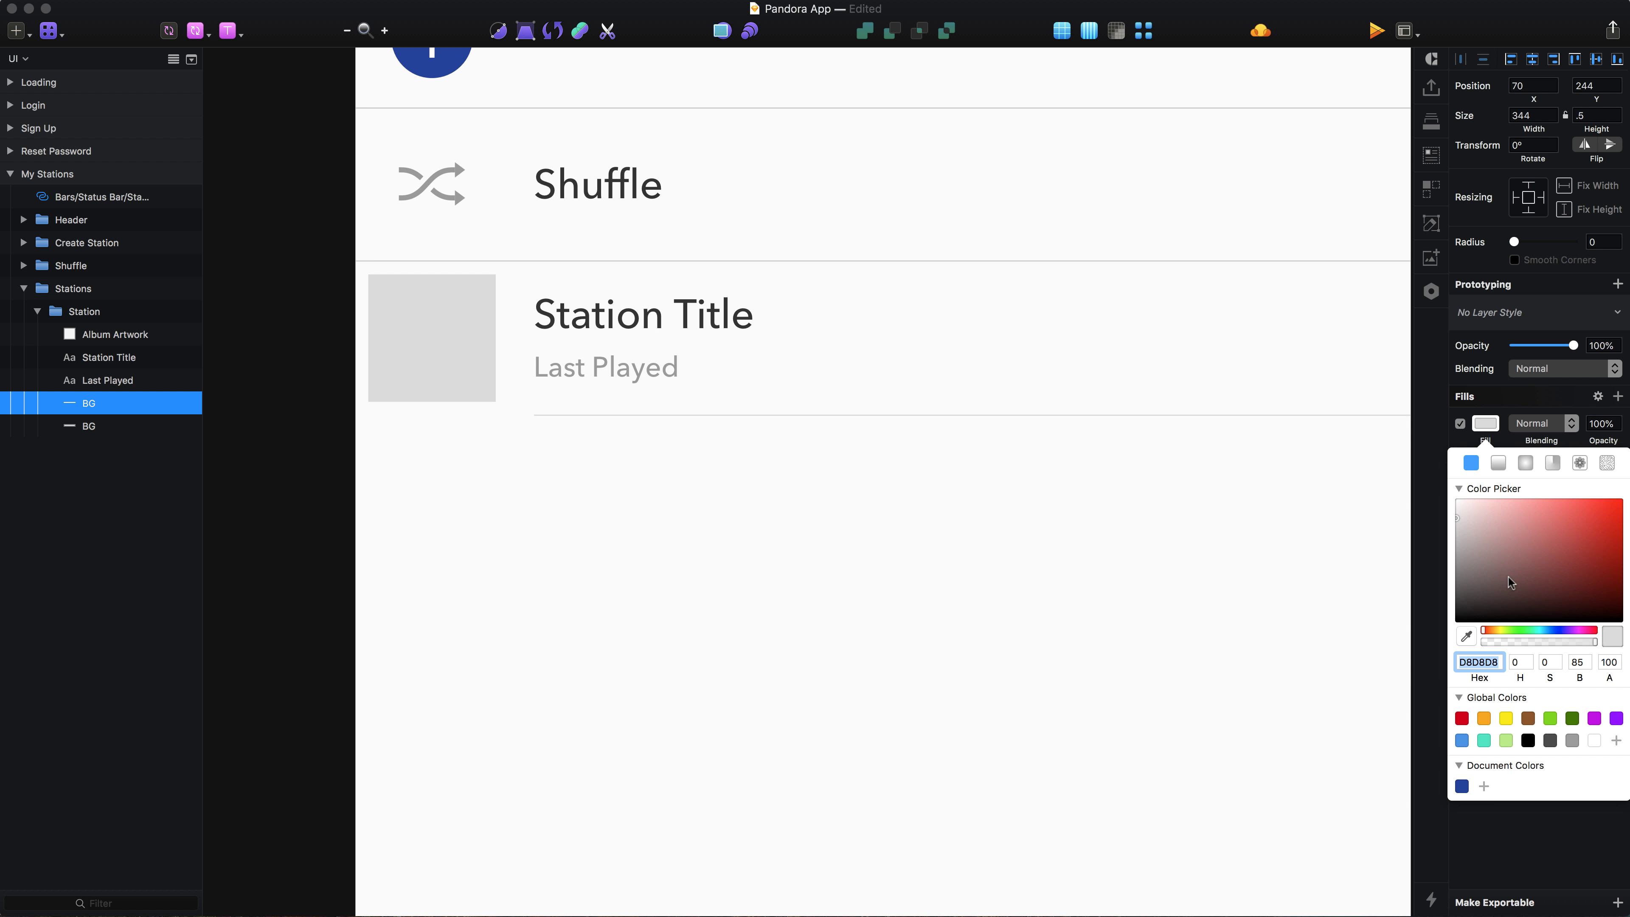
type("ccc")
left_click(924, 535)
scroll(506, 389, "up", 6)
scroll(616, 484, "up", 5)
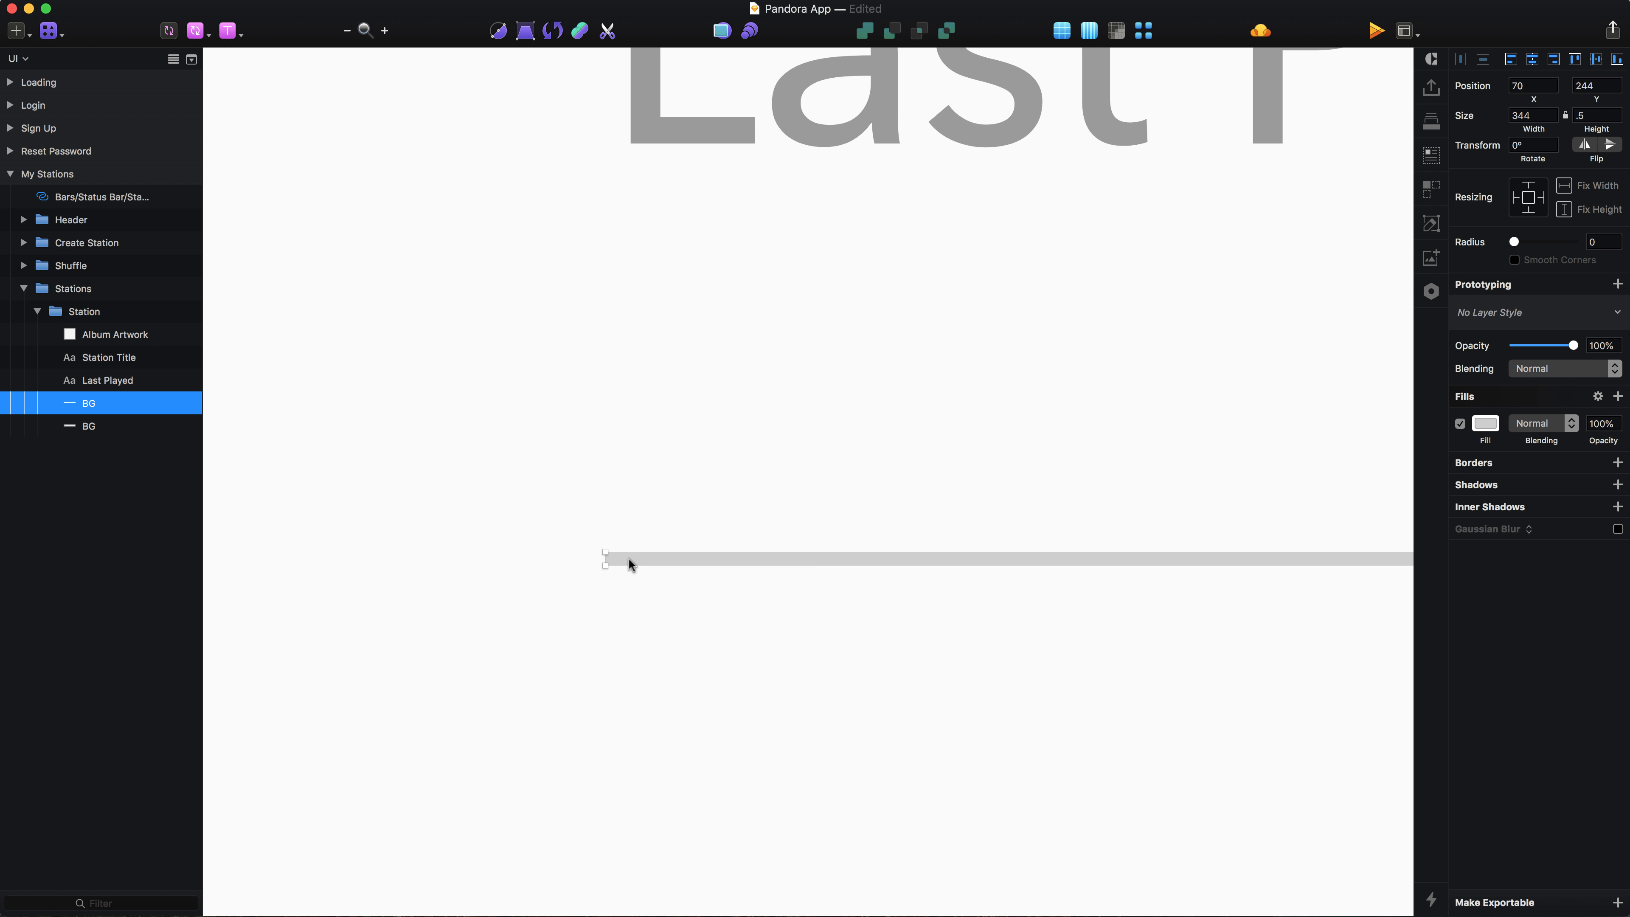
Set the divider line's Y position to 243.5 and rename its layer Border.
left_click(1593, 84)
type("243.5")
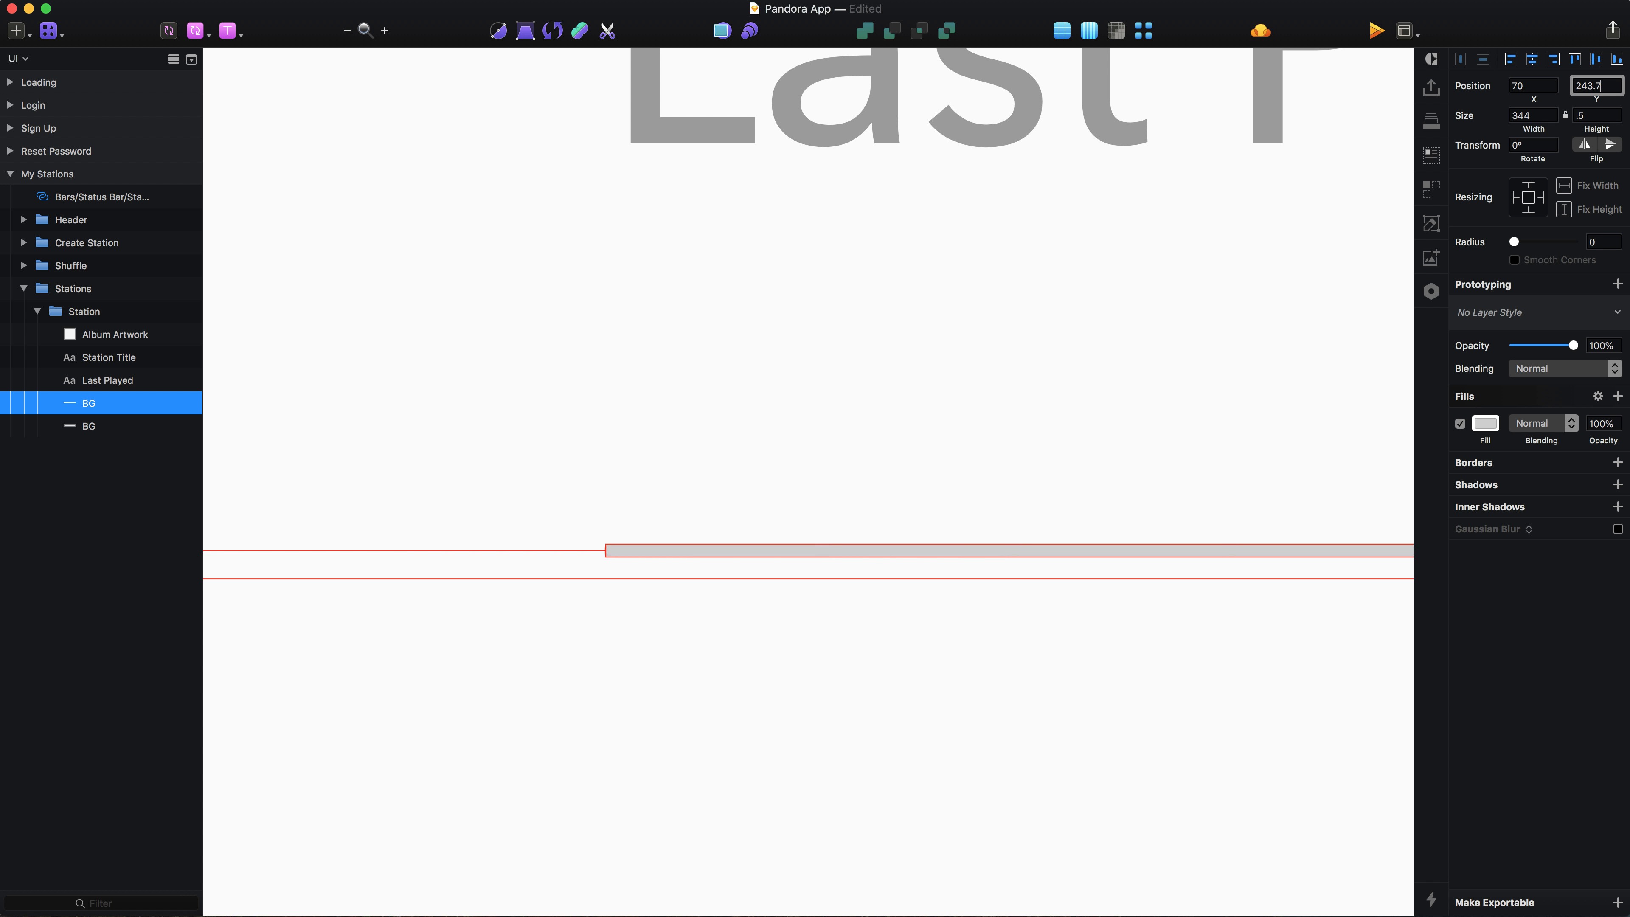
left_click(571, 549)
left_click(95, 403)
double_click(95, 403)
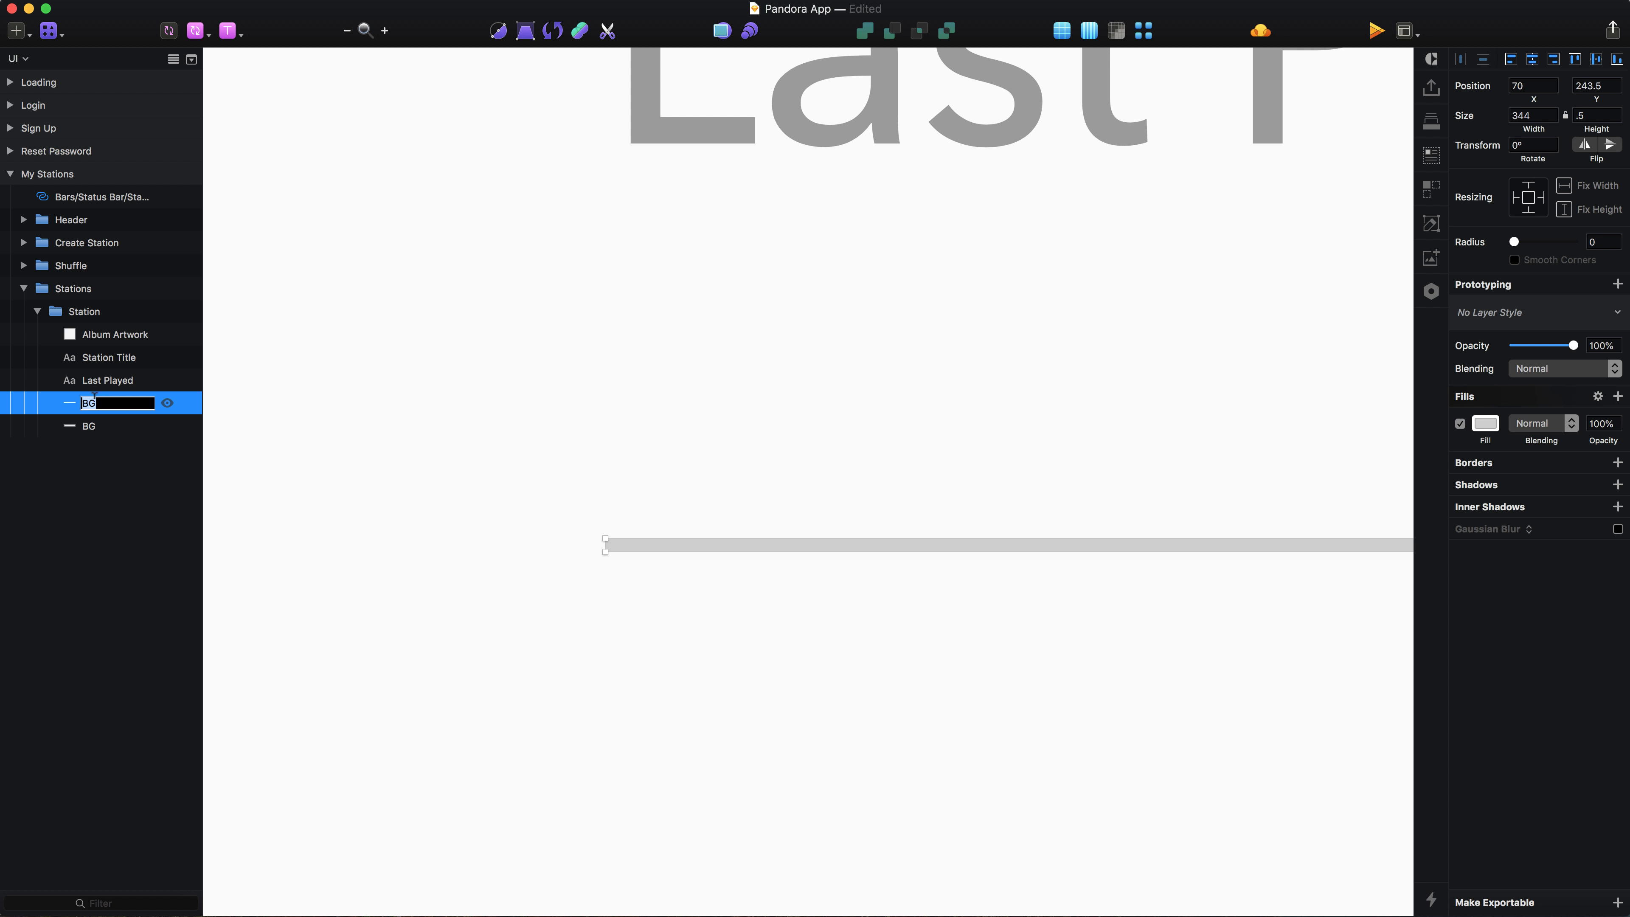
type("Border")
key("Return")
key("super+0")
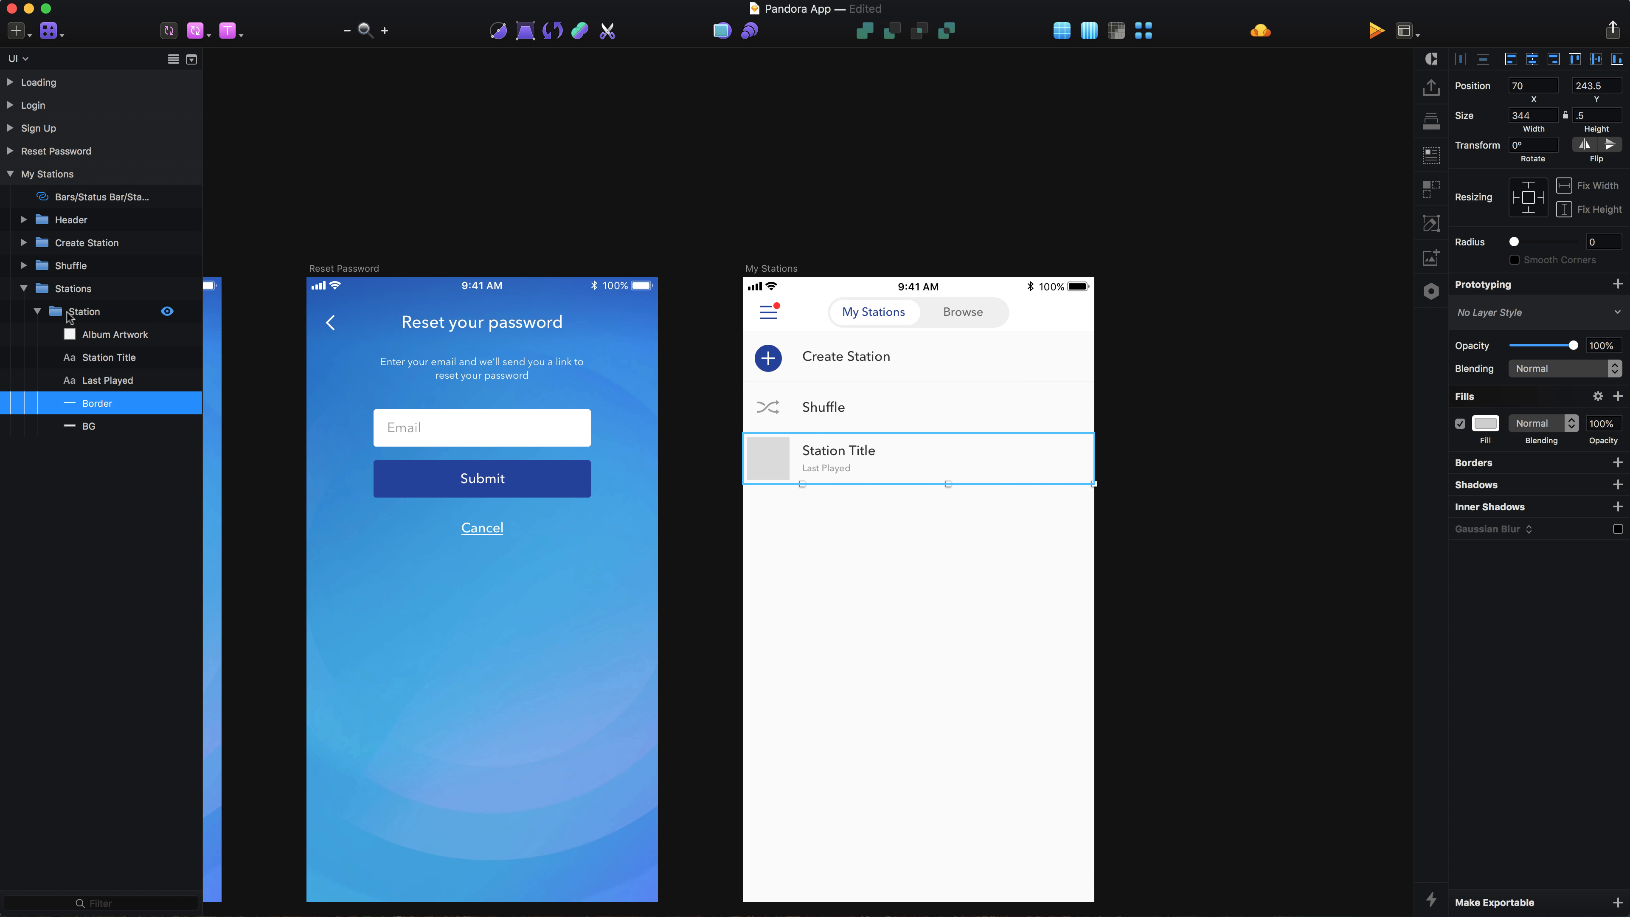
Duplicate the Station row directly below itself, repeating until there are eight copies stacked down the My Stations screen.
left_click(95, 314)
left_click(38, 311)
scroll(1008, 556, "up", 3)
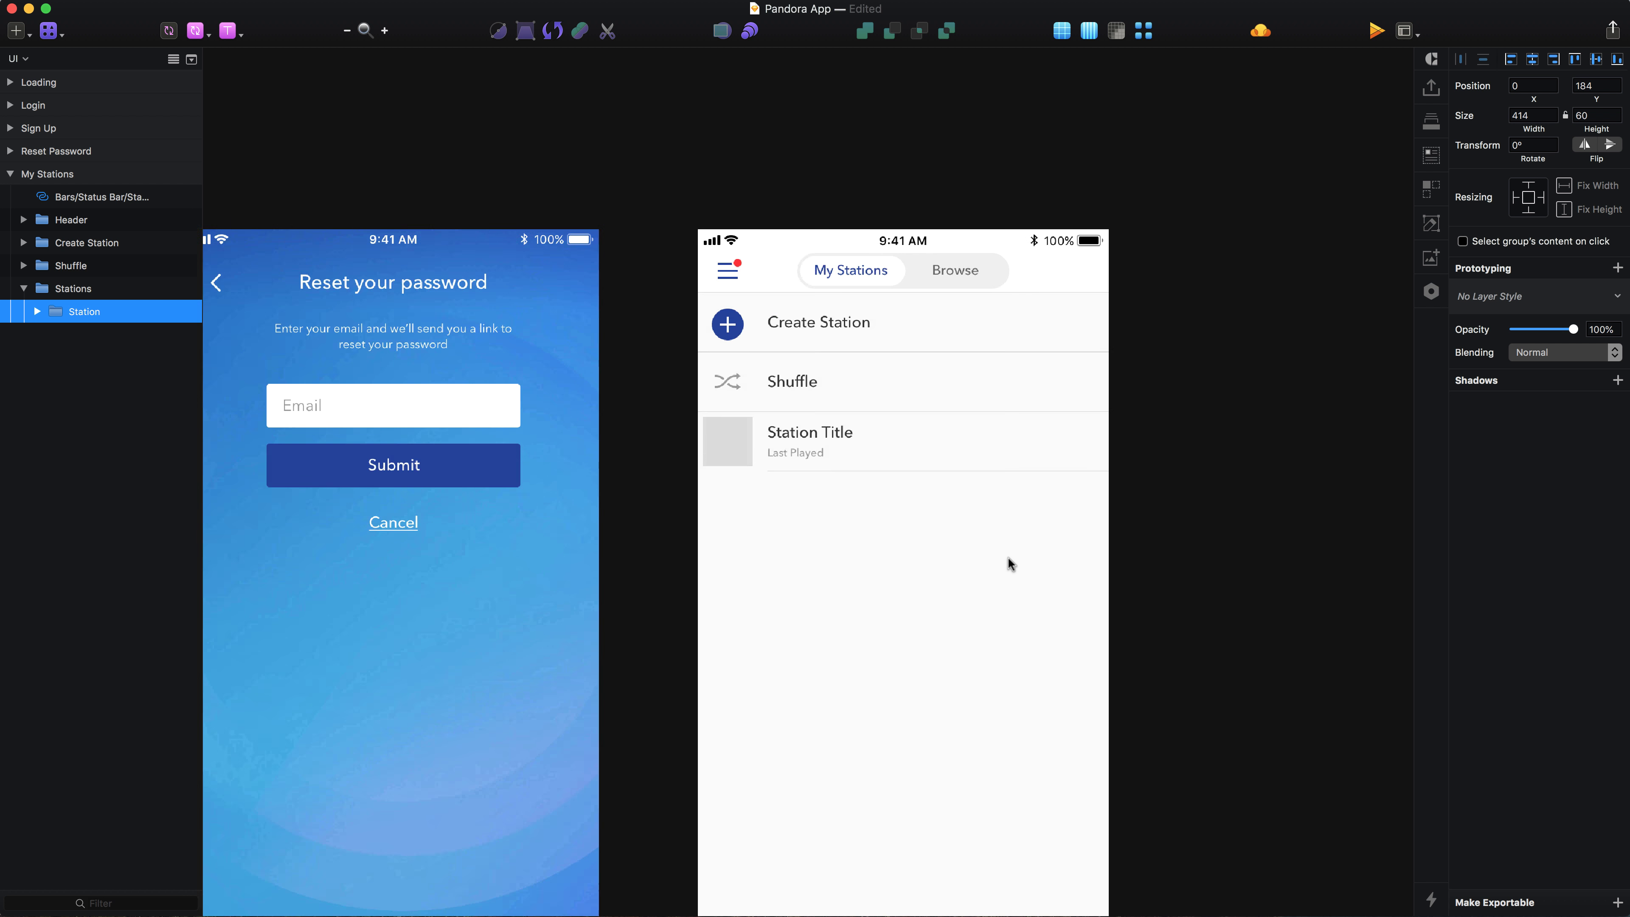
scroll(864, 423, "up", 2)
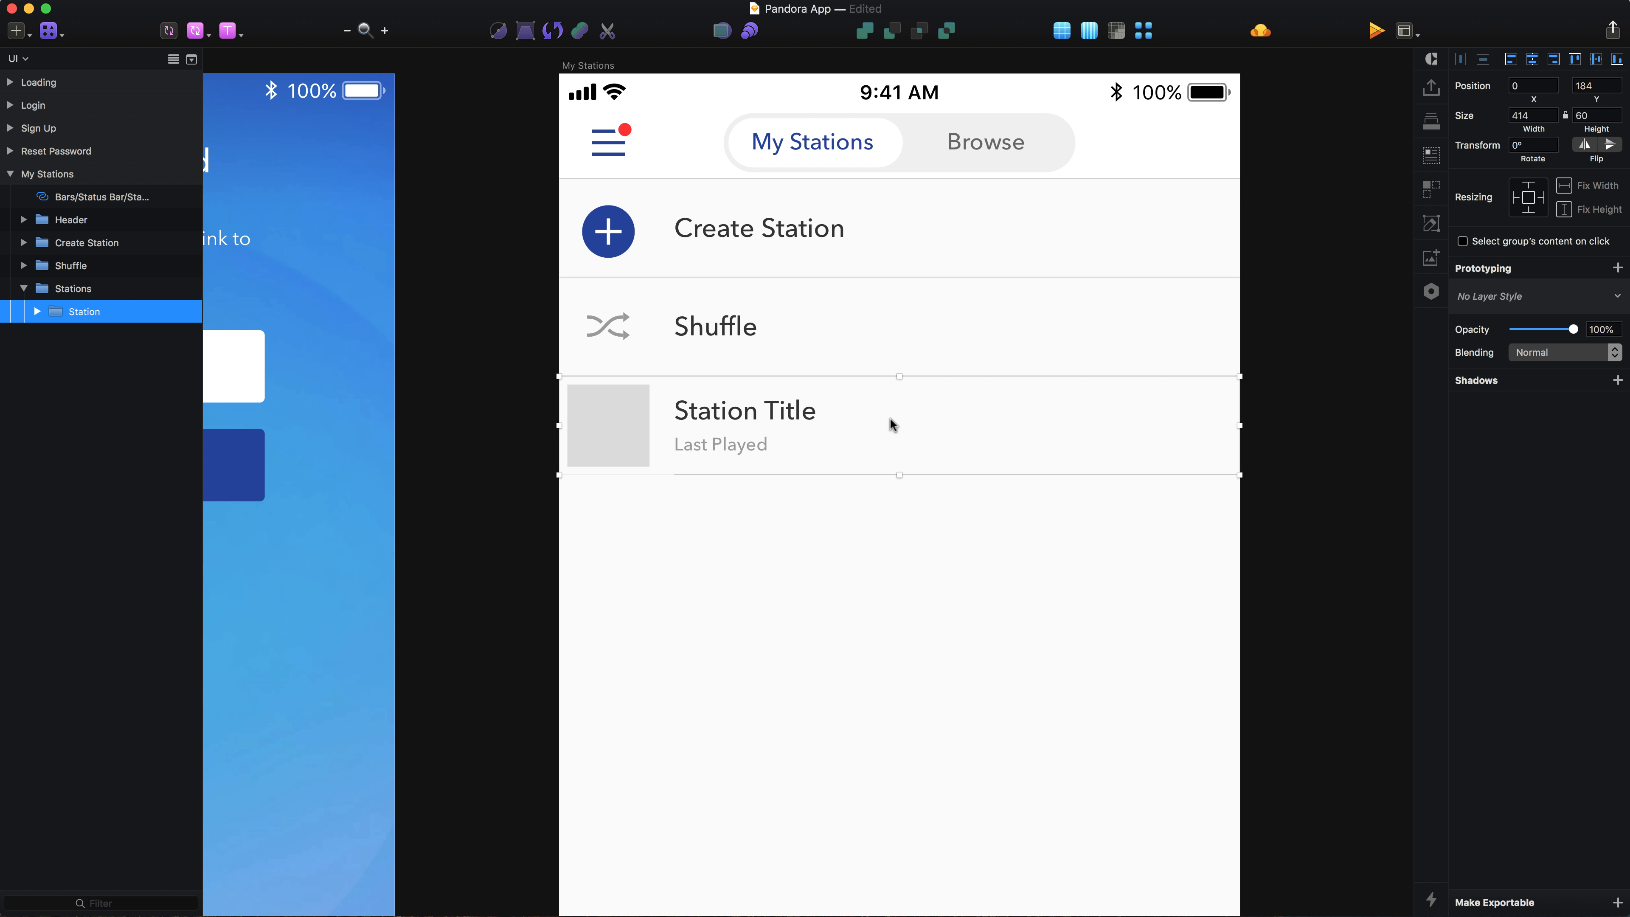
left_click_drag(890, 417, 890, 518)
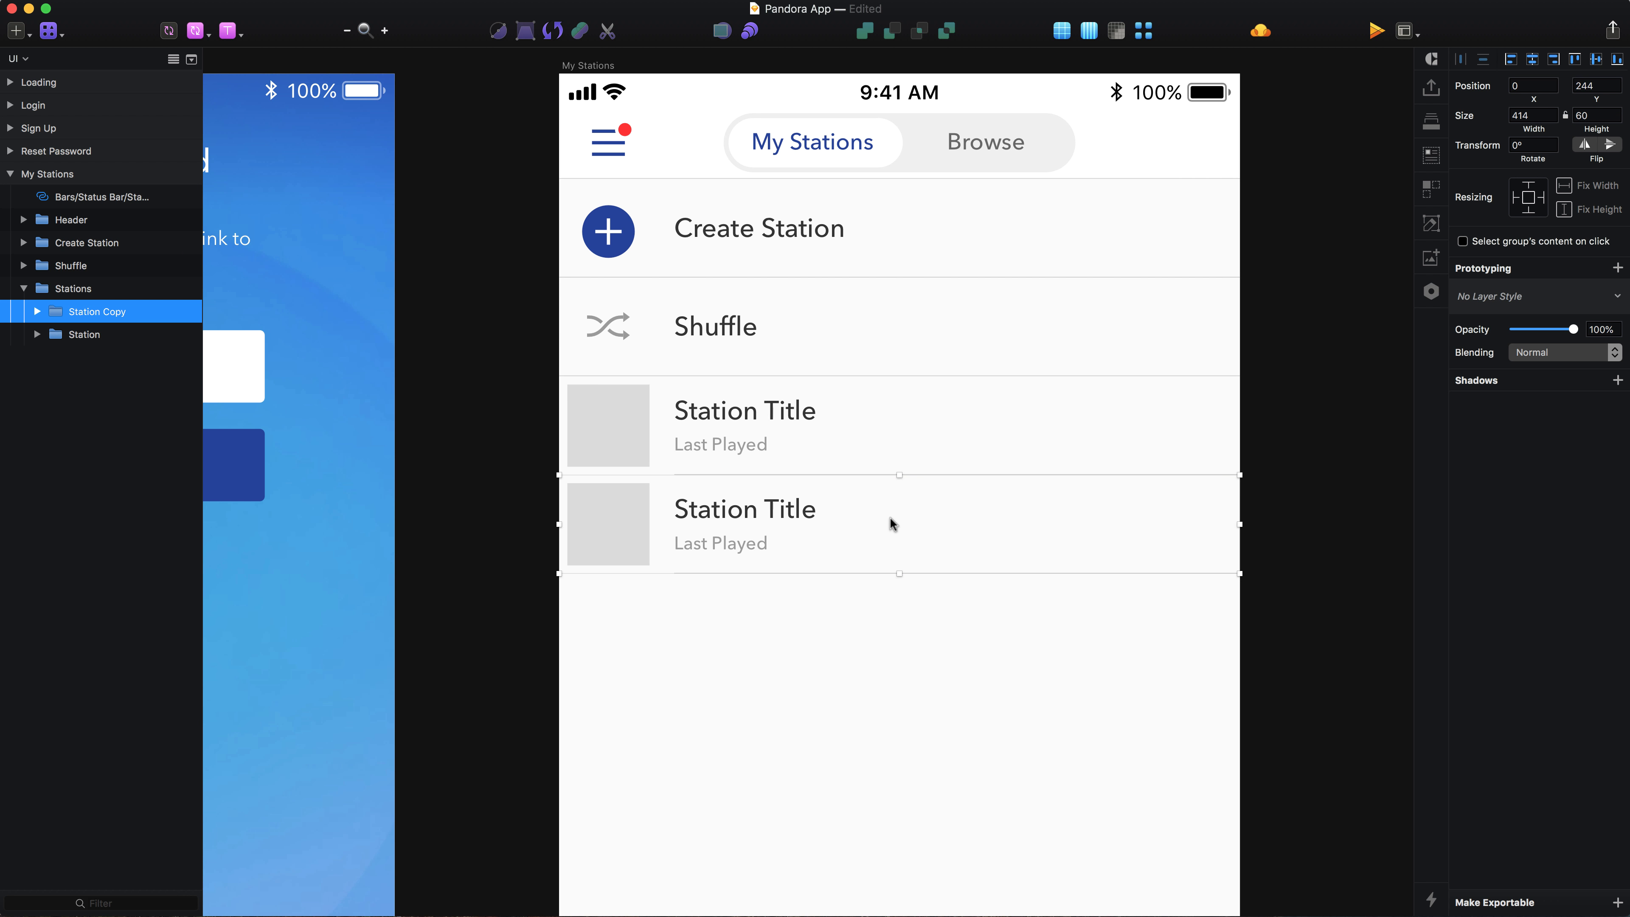
key("super+d")
key("super+d")
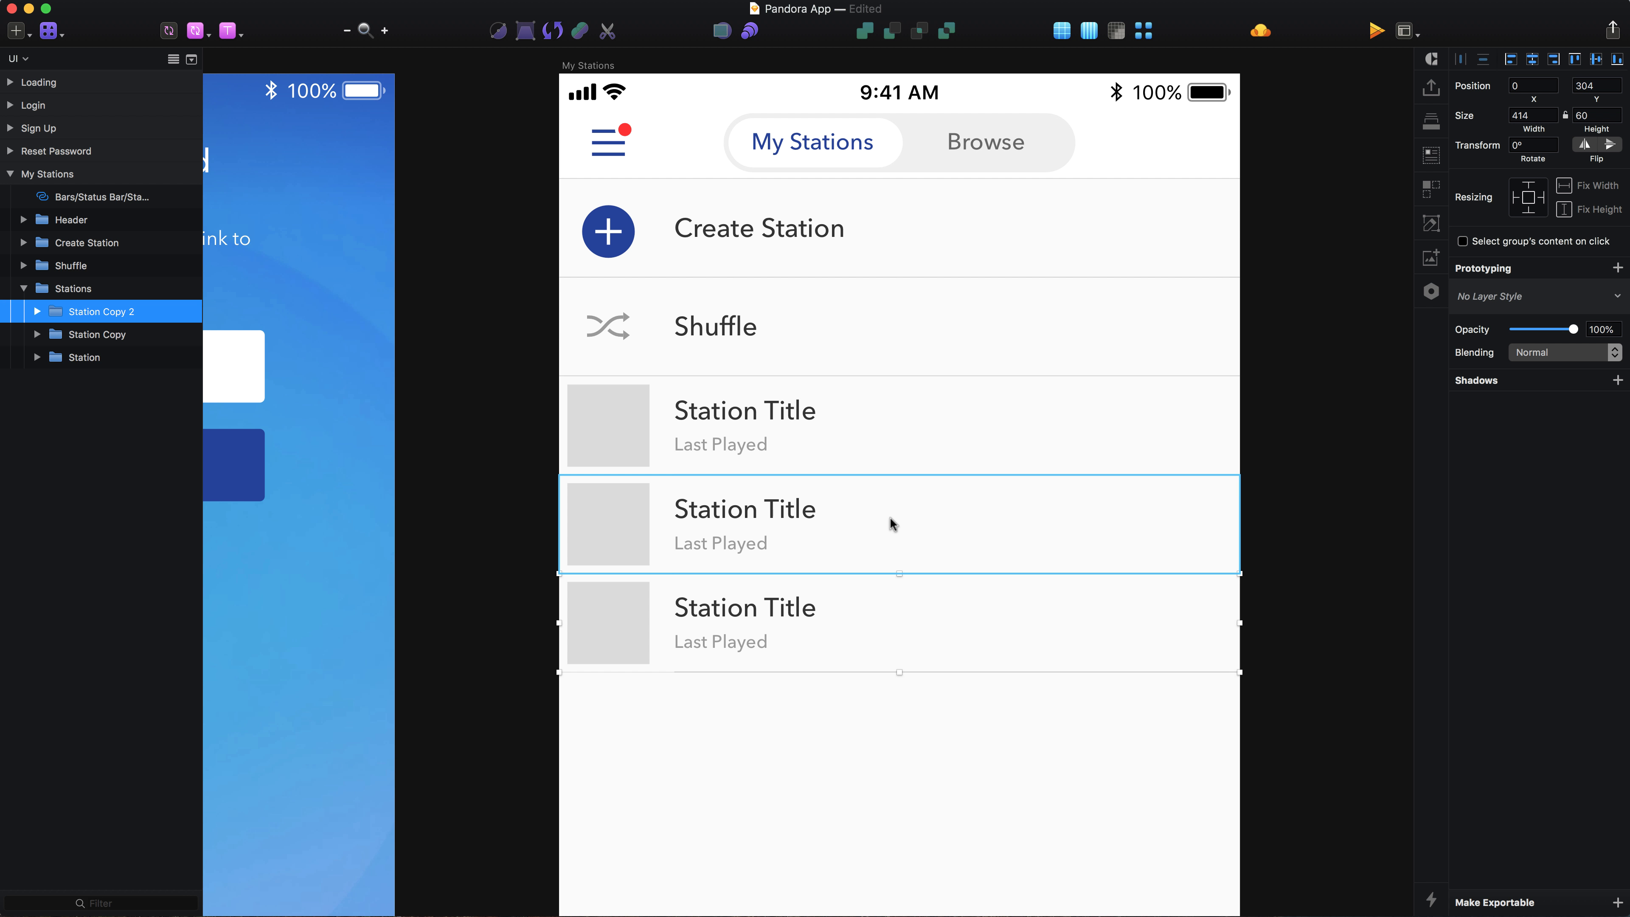
key("super+d")
scroll(890, 516, "down", 5)
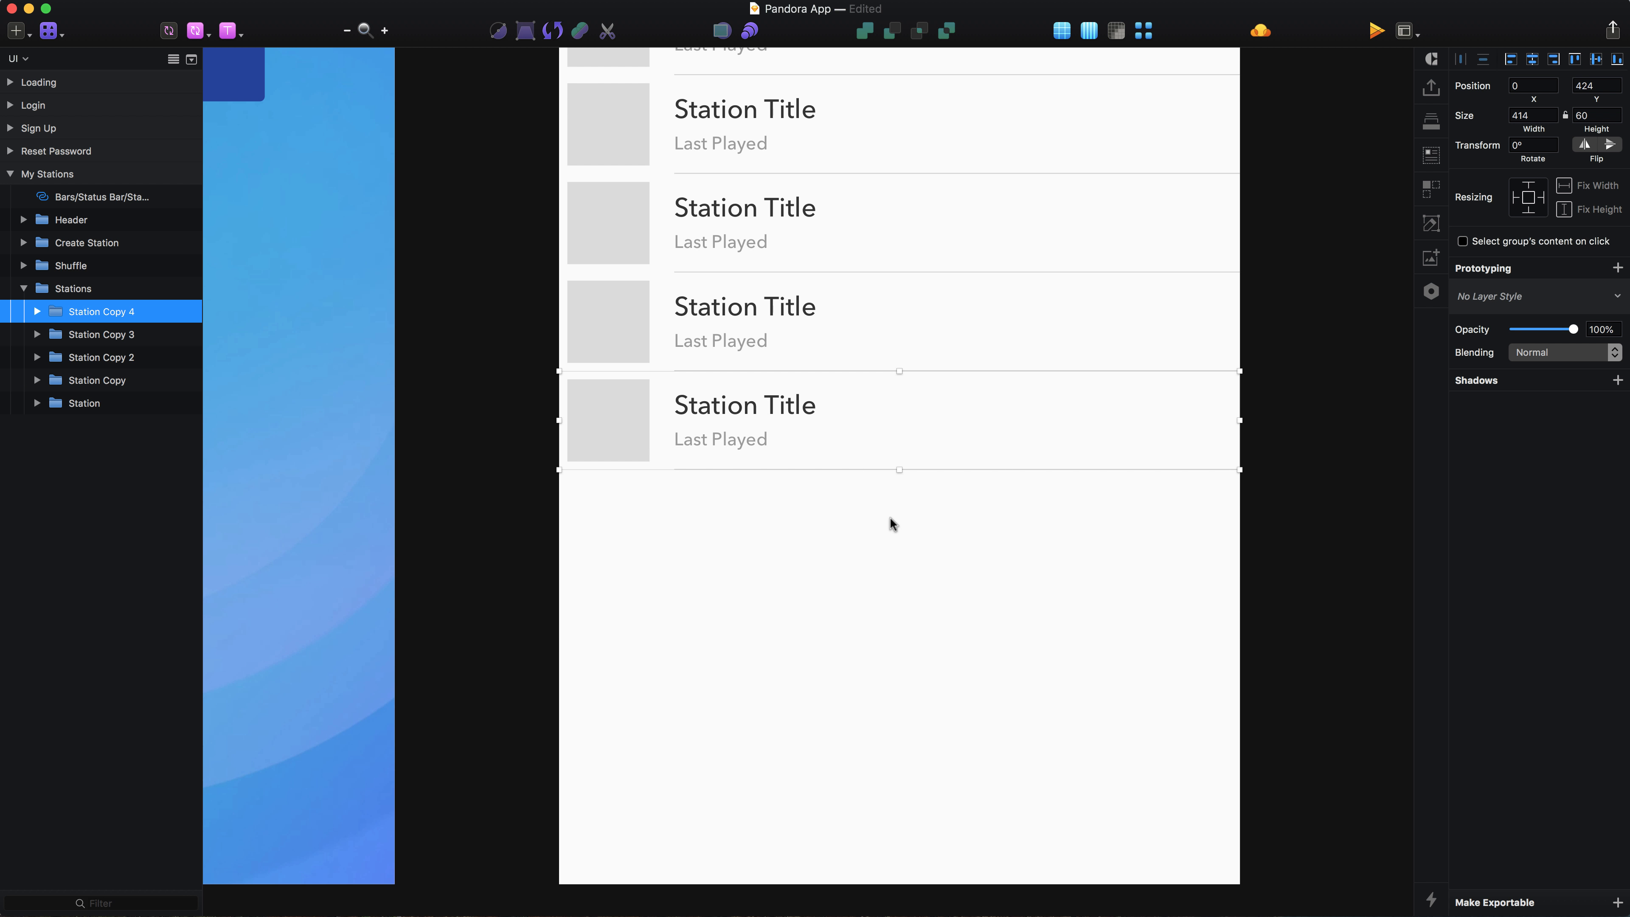
key("super+d")
key("super+d")
key("super+d")
key("super+d")
Add a solid fill with hex colour 7A8BC3 to the BG of the first Station row.
scroll(890, 516, "up", 8)
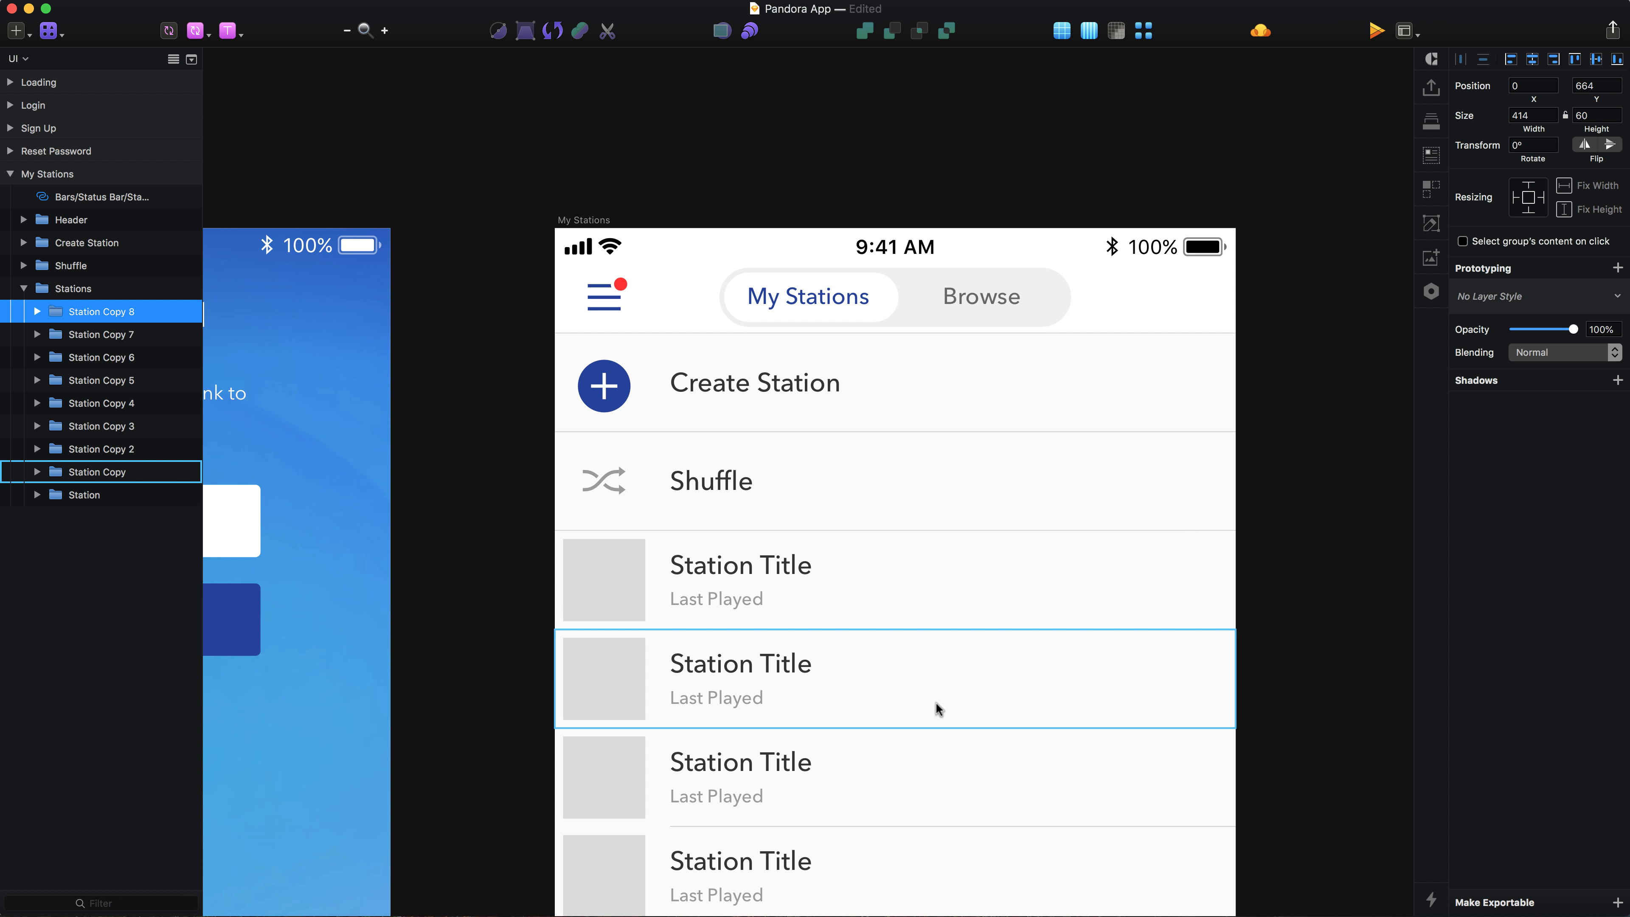
scroll(936, 701, "up", 3)
scroll(693, 475, "down", 4)
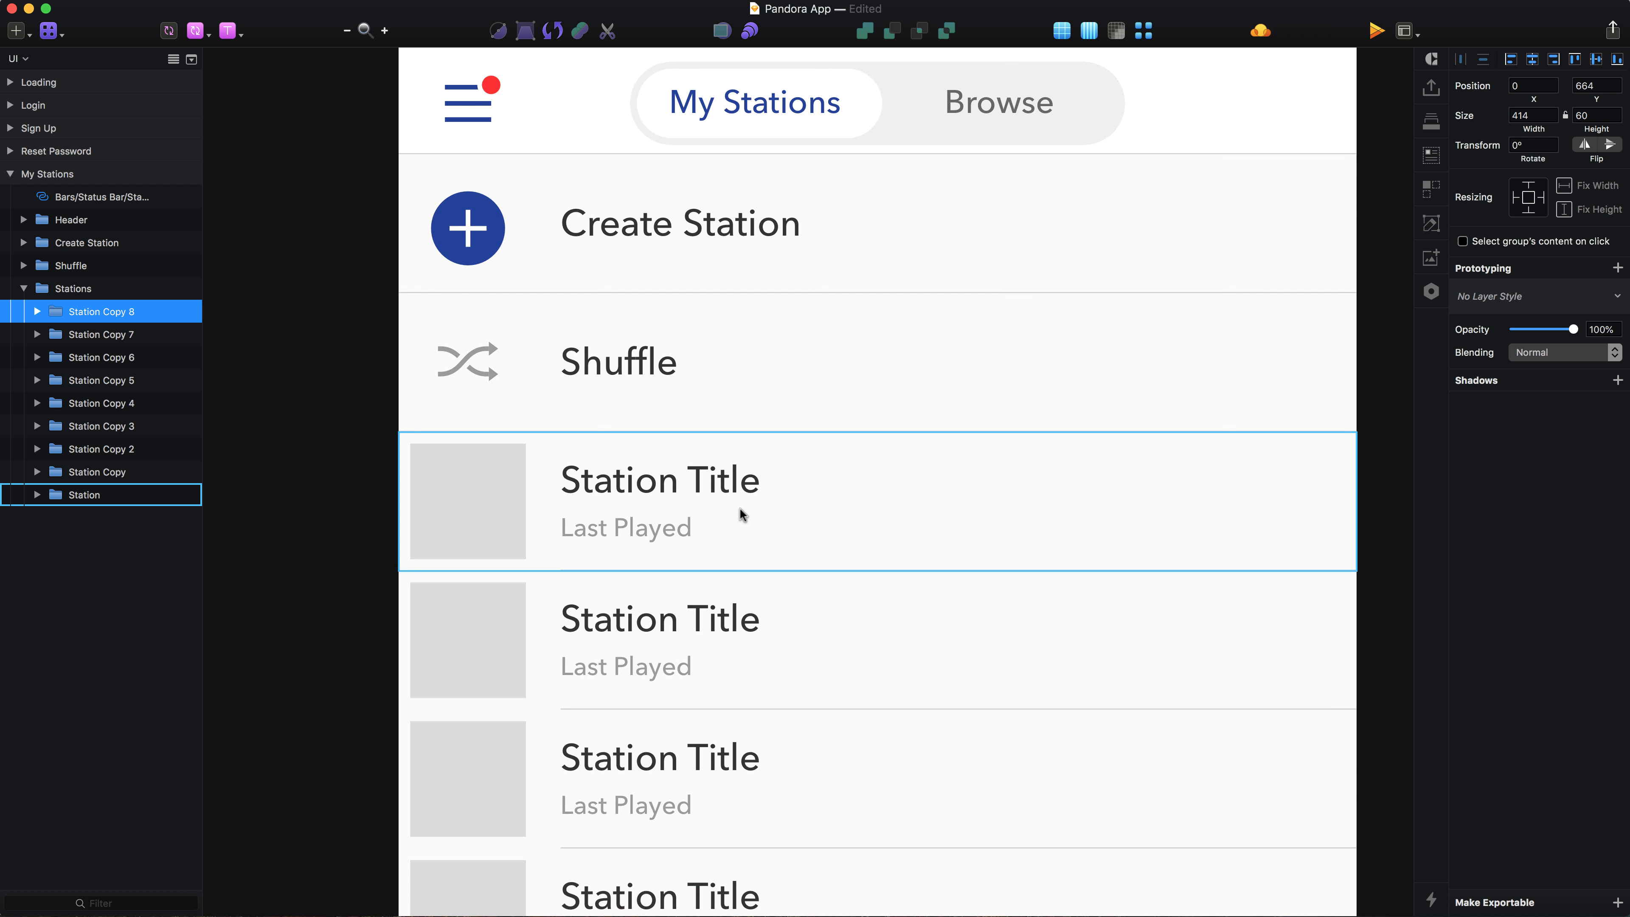
left_click(795, 416, "super")
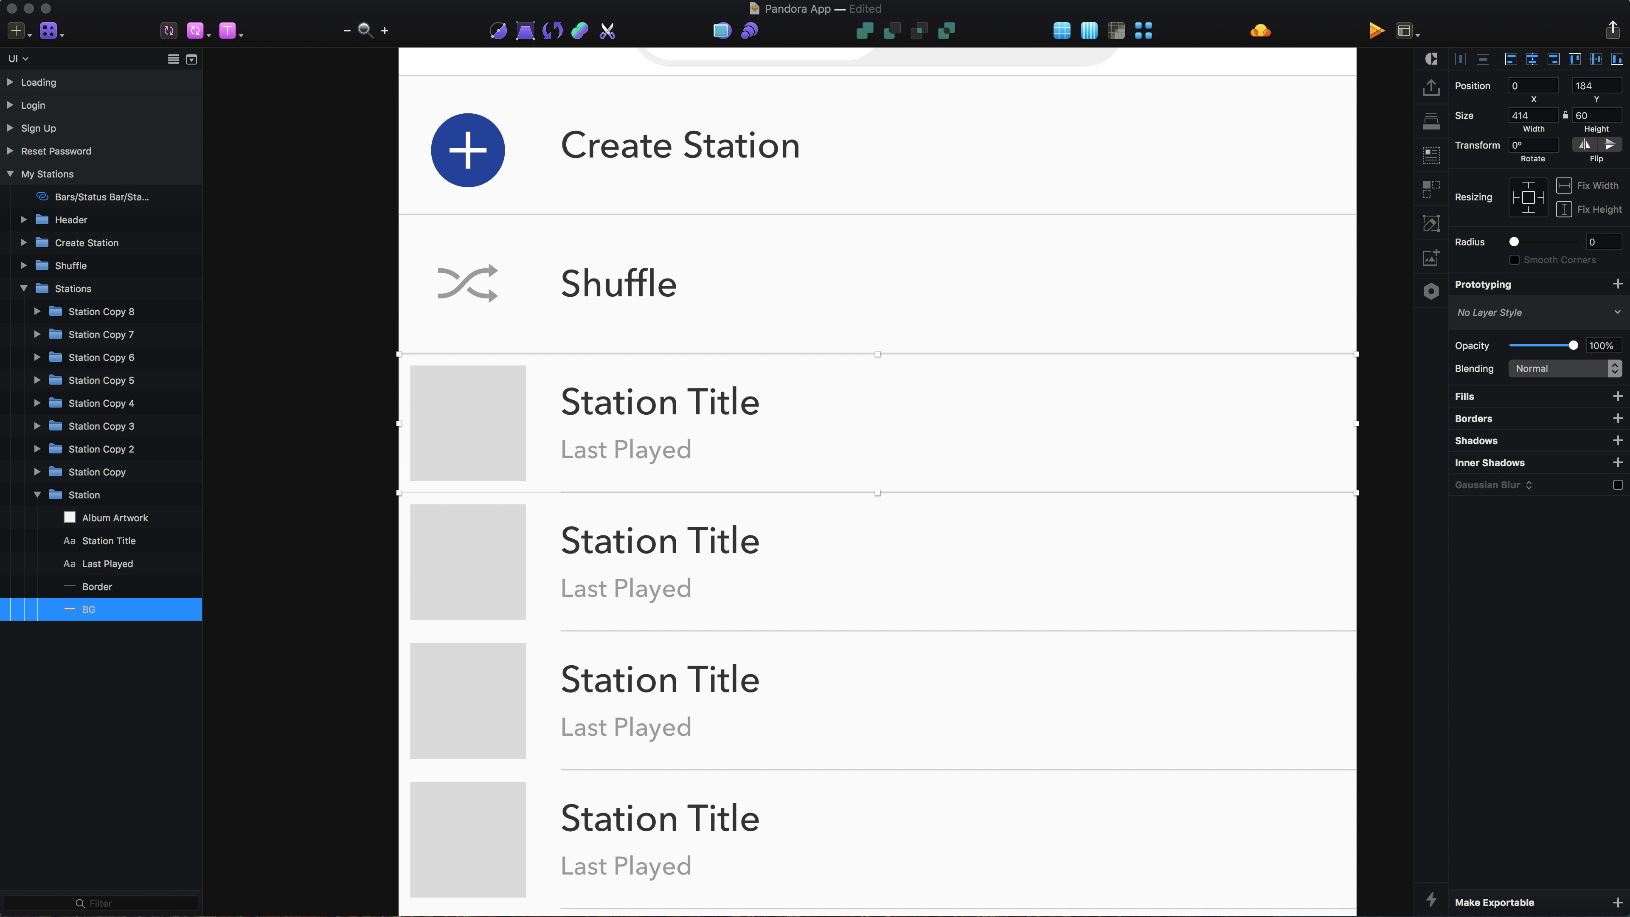
left_click(1522, 398)
left_click(1521, 396)
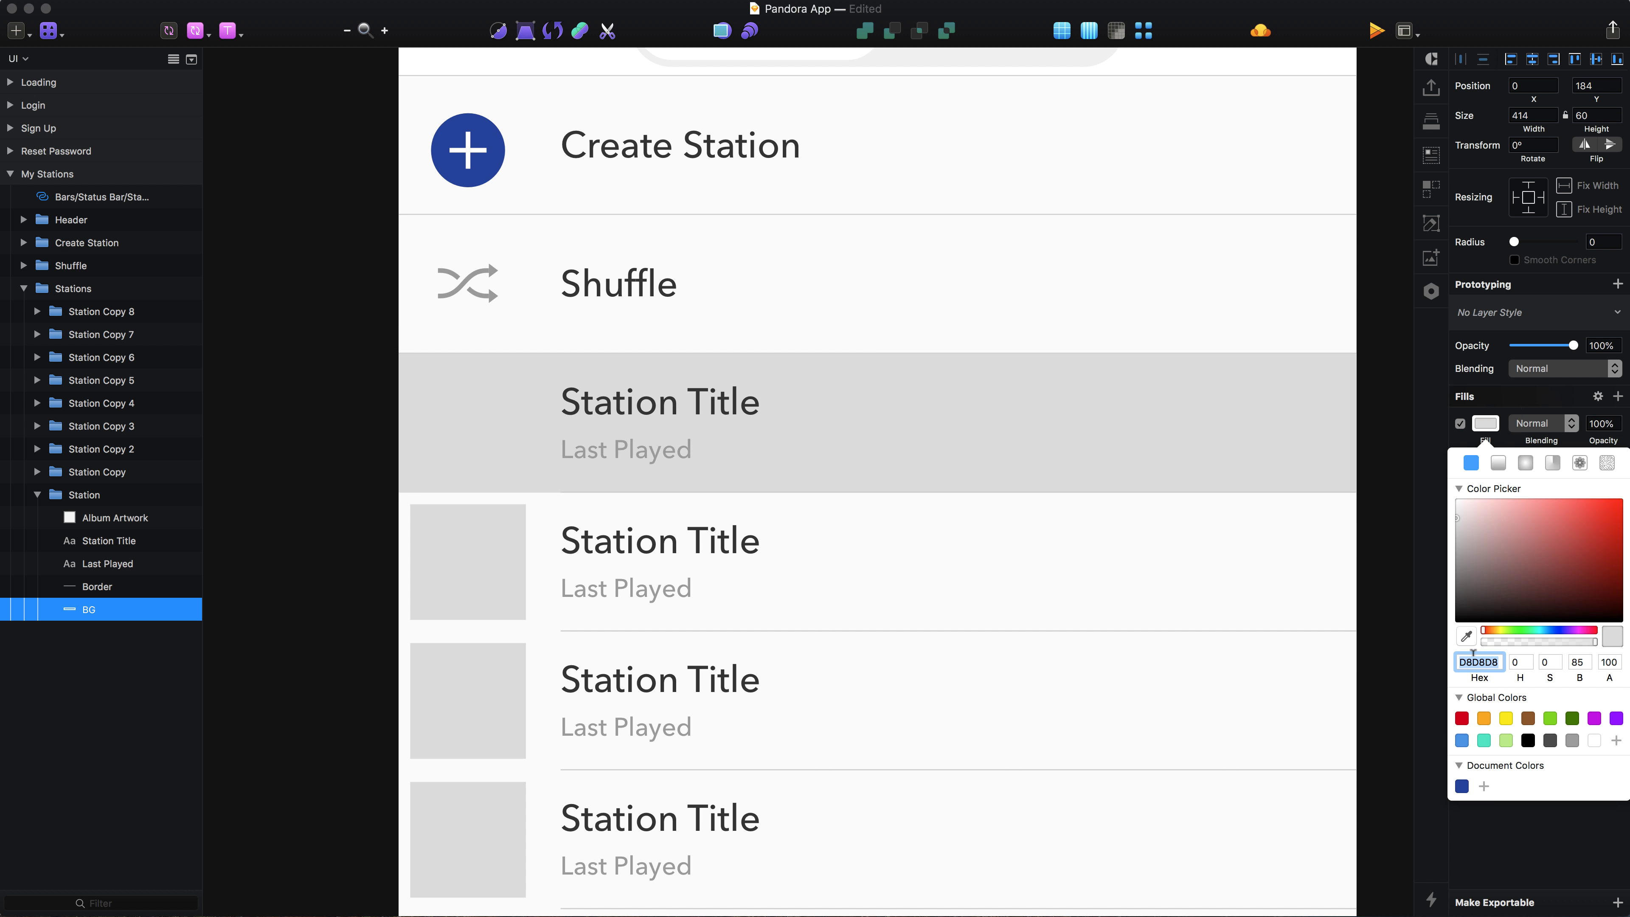
type("7B8BC4")
key("Return")
Colour the first Station row's Station Title and Last Played texts white (FFFFFF).
left_click(592, 411)
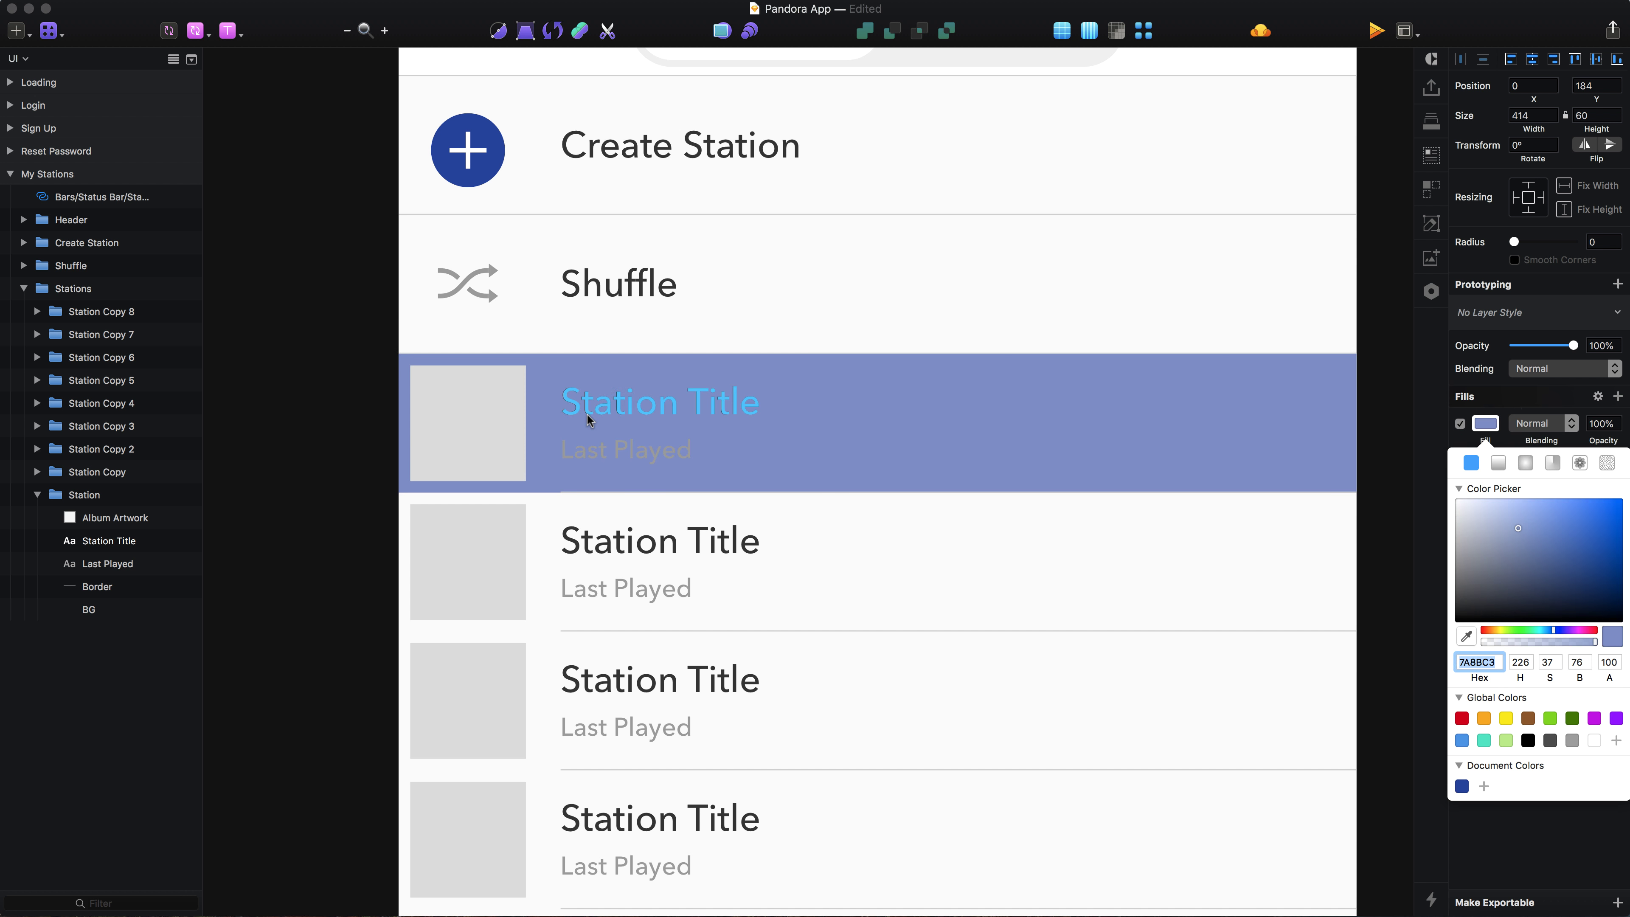
left_click(592, 457, "shift")
left_click(1554, 344)
left_click(1594, 630)
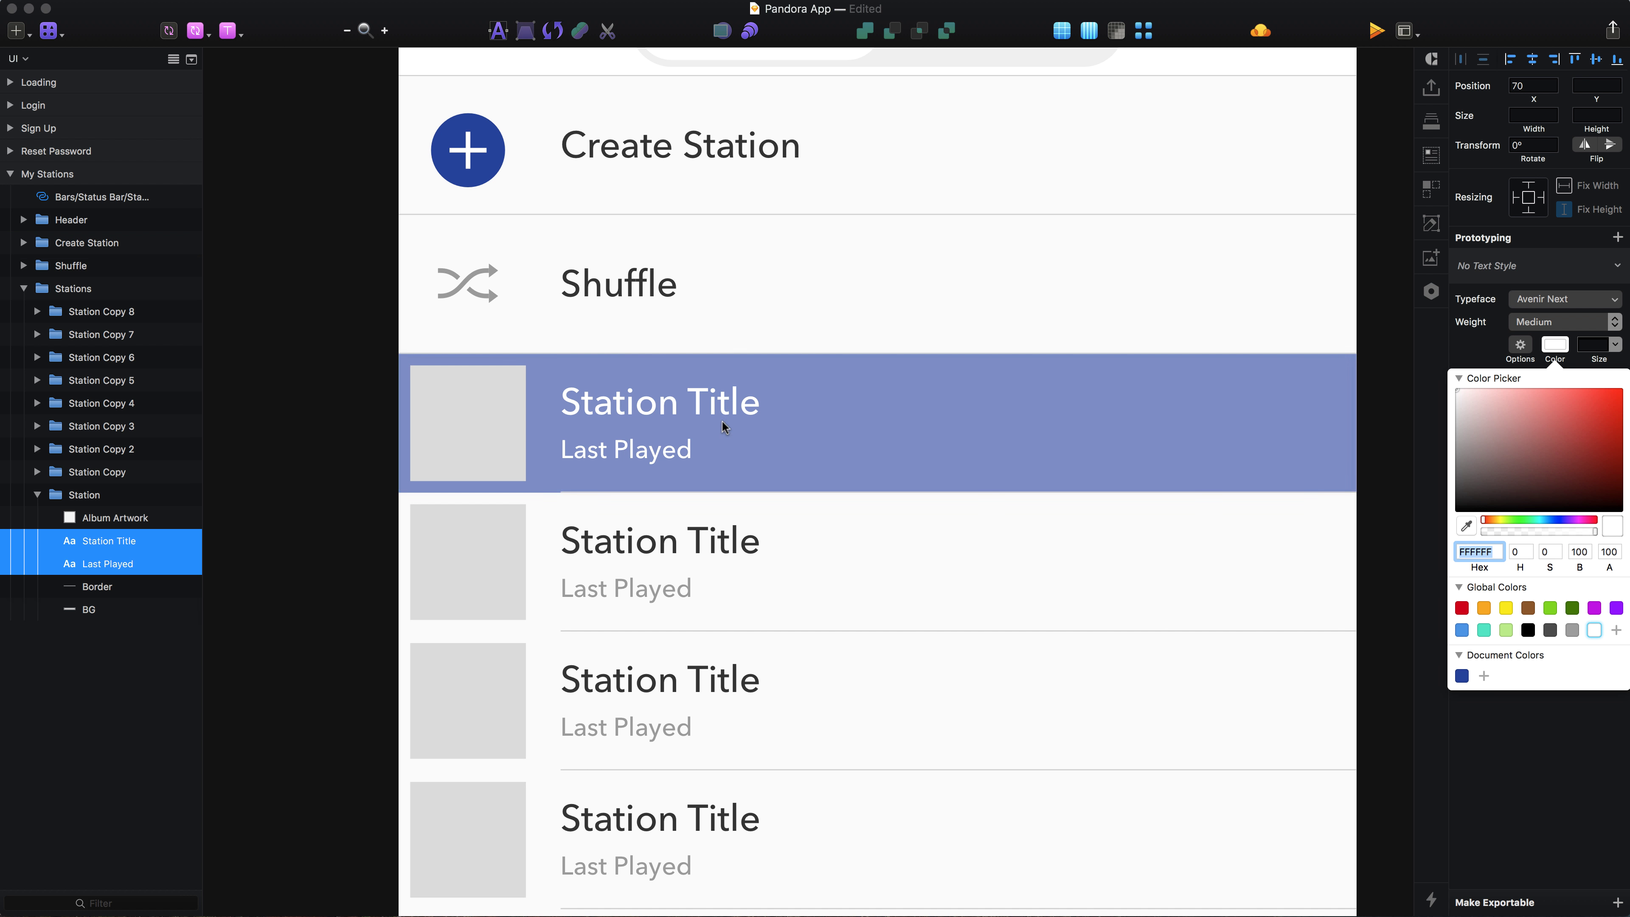
Delete the Border layer from the highlighted first Station row.
left_click(121, 609)
left_click(124, 587)
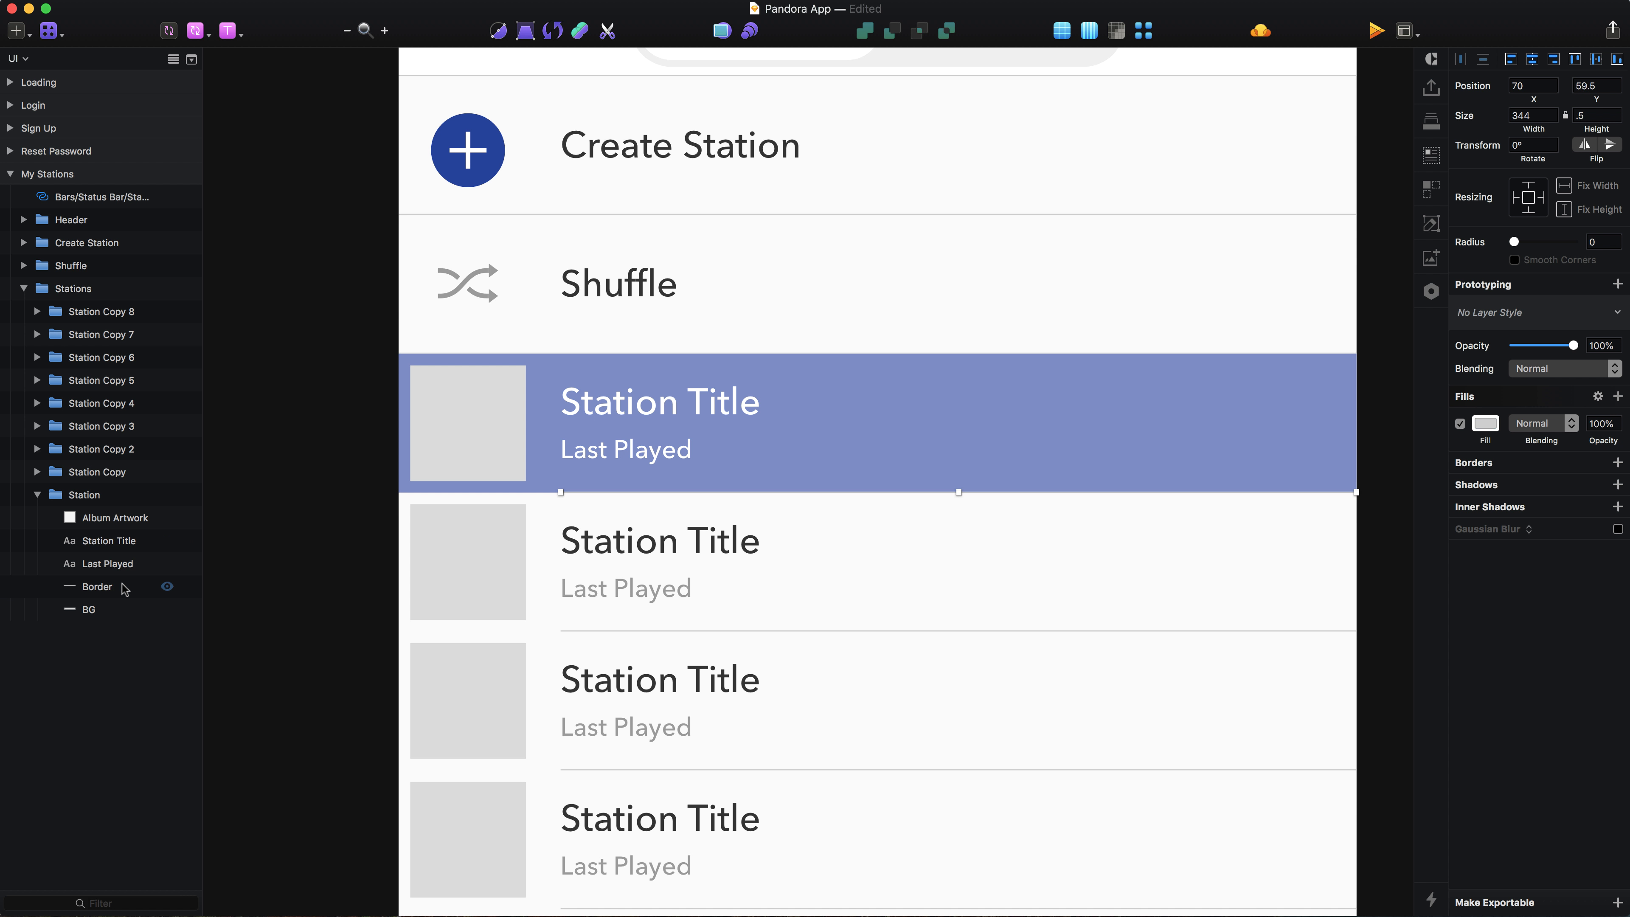
key("BackSpace")
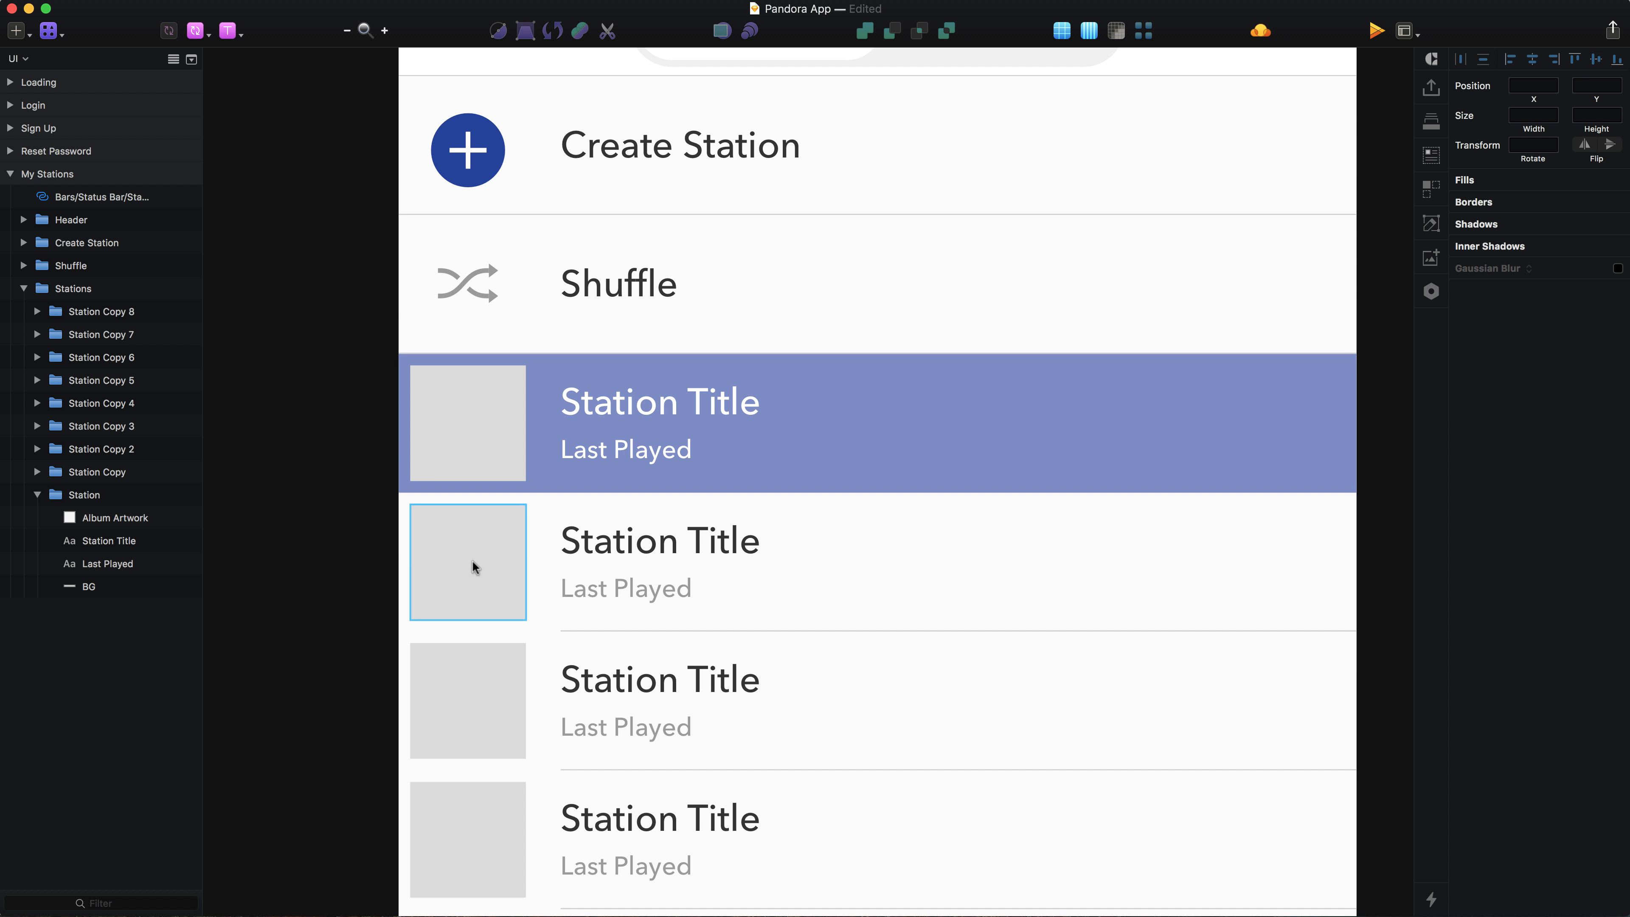
Replace the Last Played text in the highlighted Station row with "Now Playing".
left_click(682, 449)
double_click(682, 448)
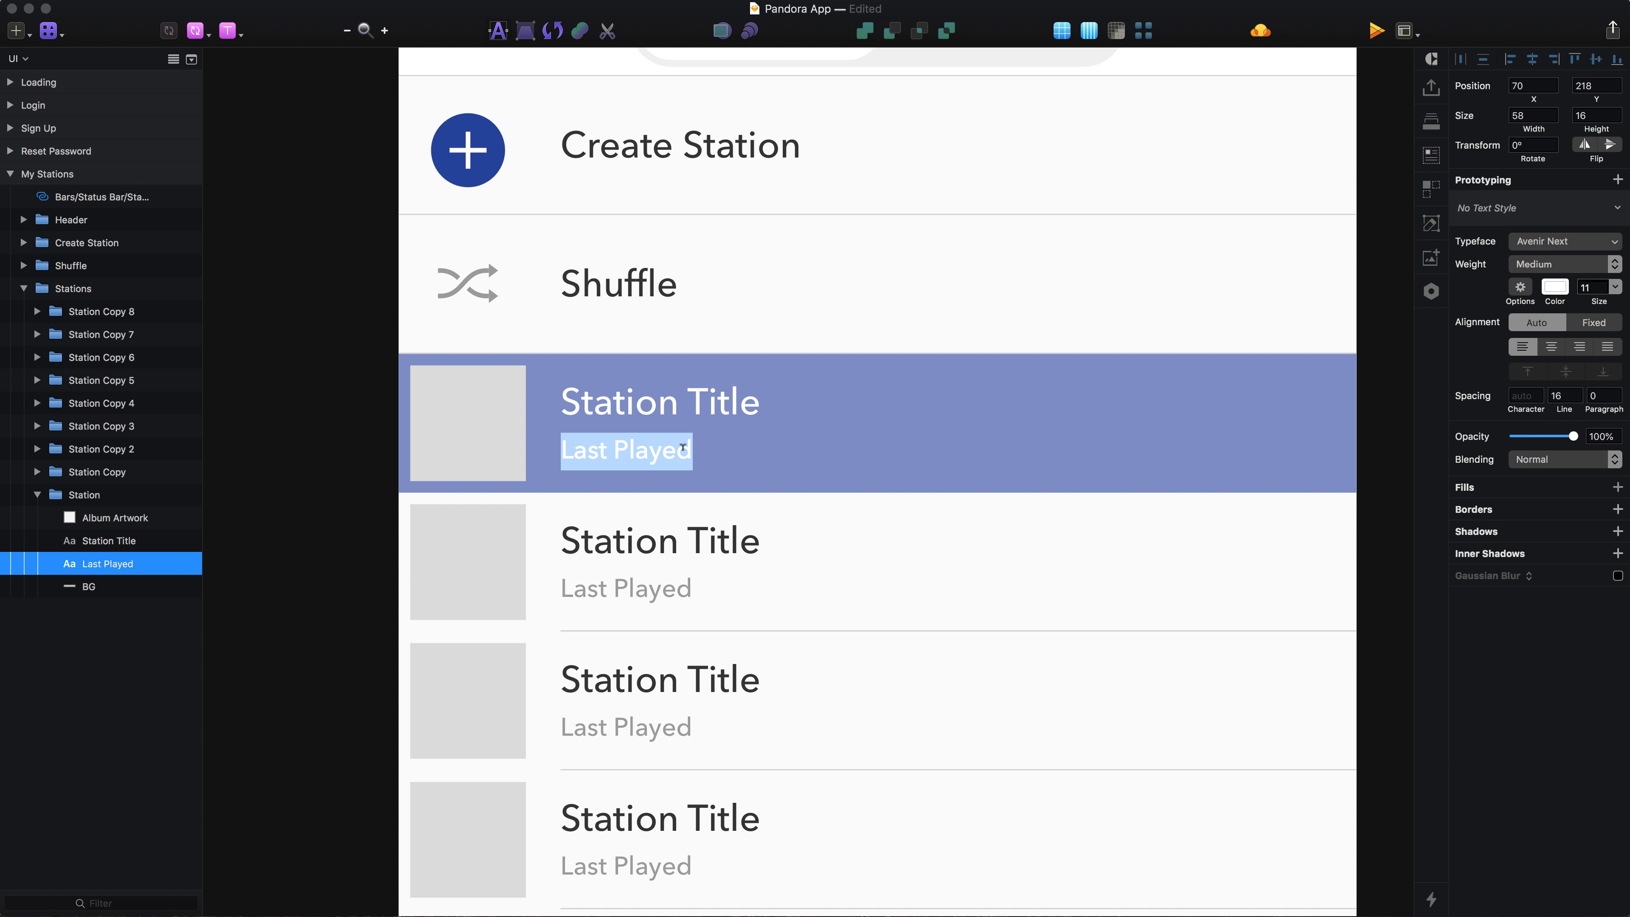
type("Now Playing")
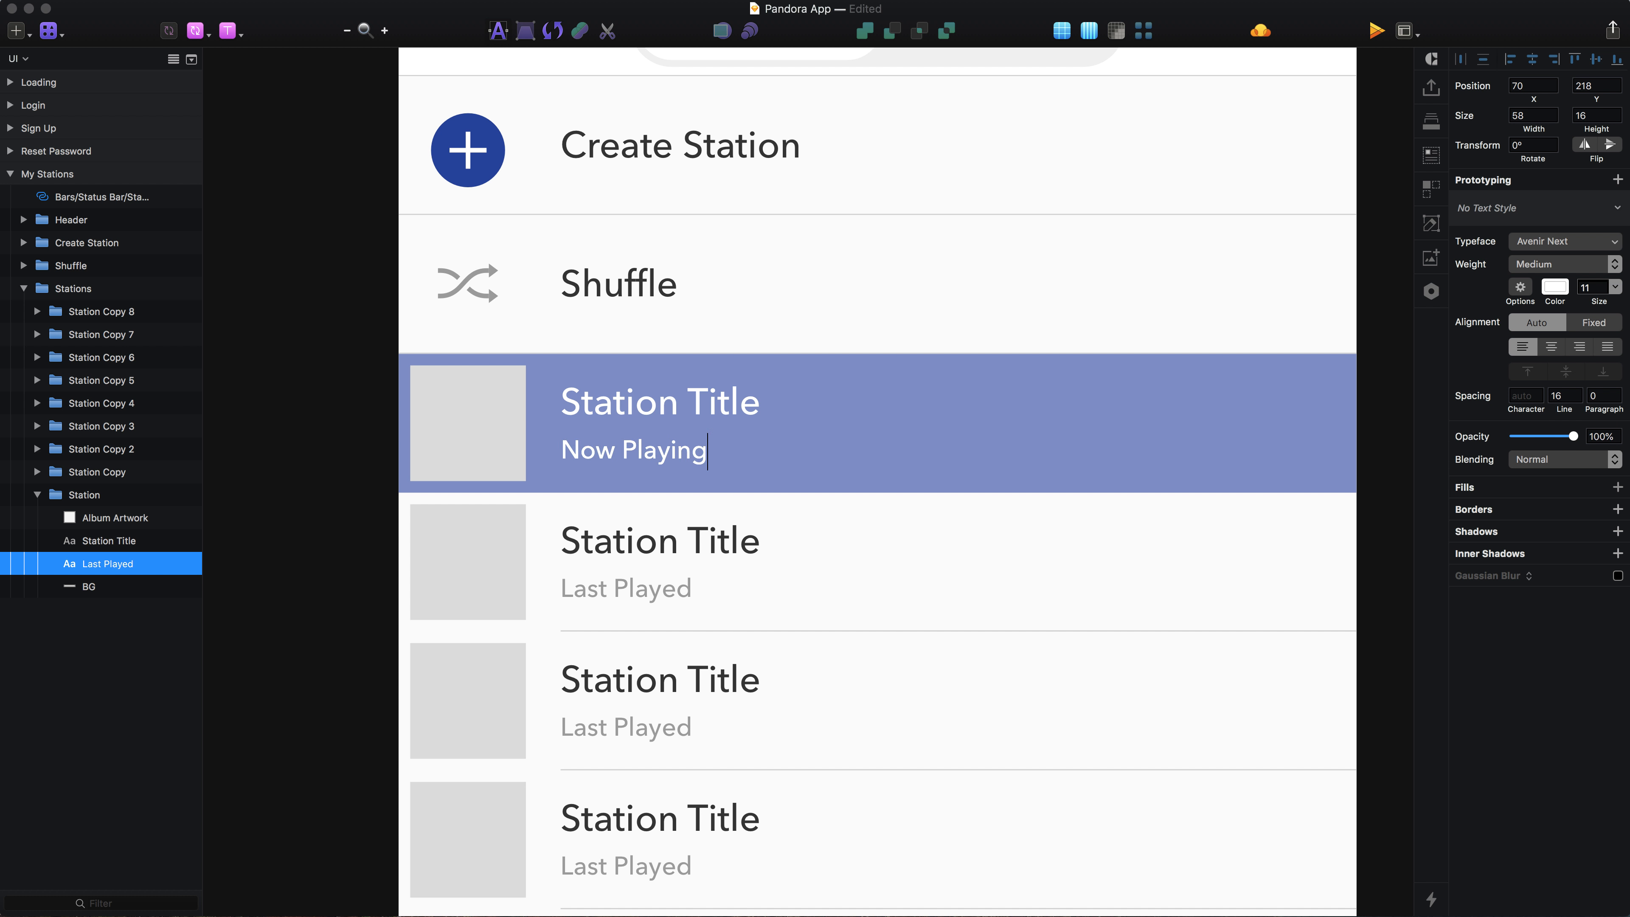
key("Escape")
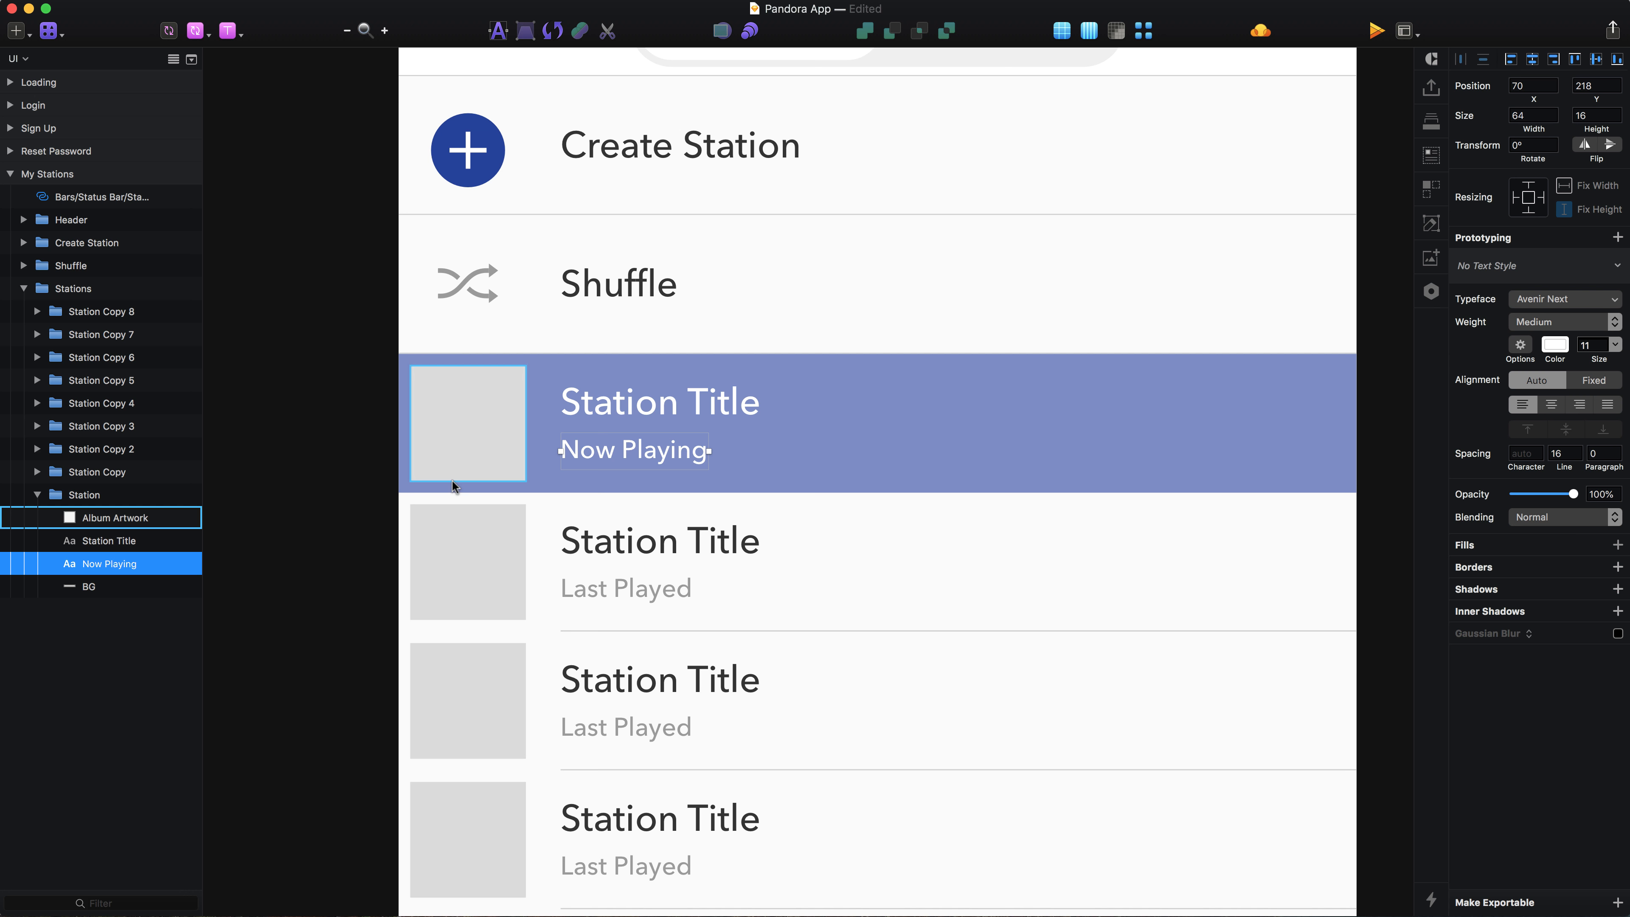
Collapse the Station and Stations groups in the layer list and save the document.
left_click(36, 496)
left_click(23, 288)
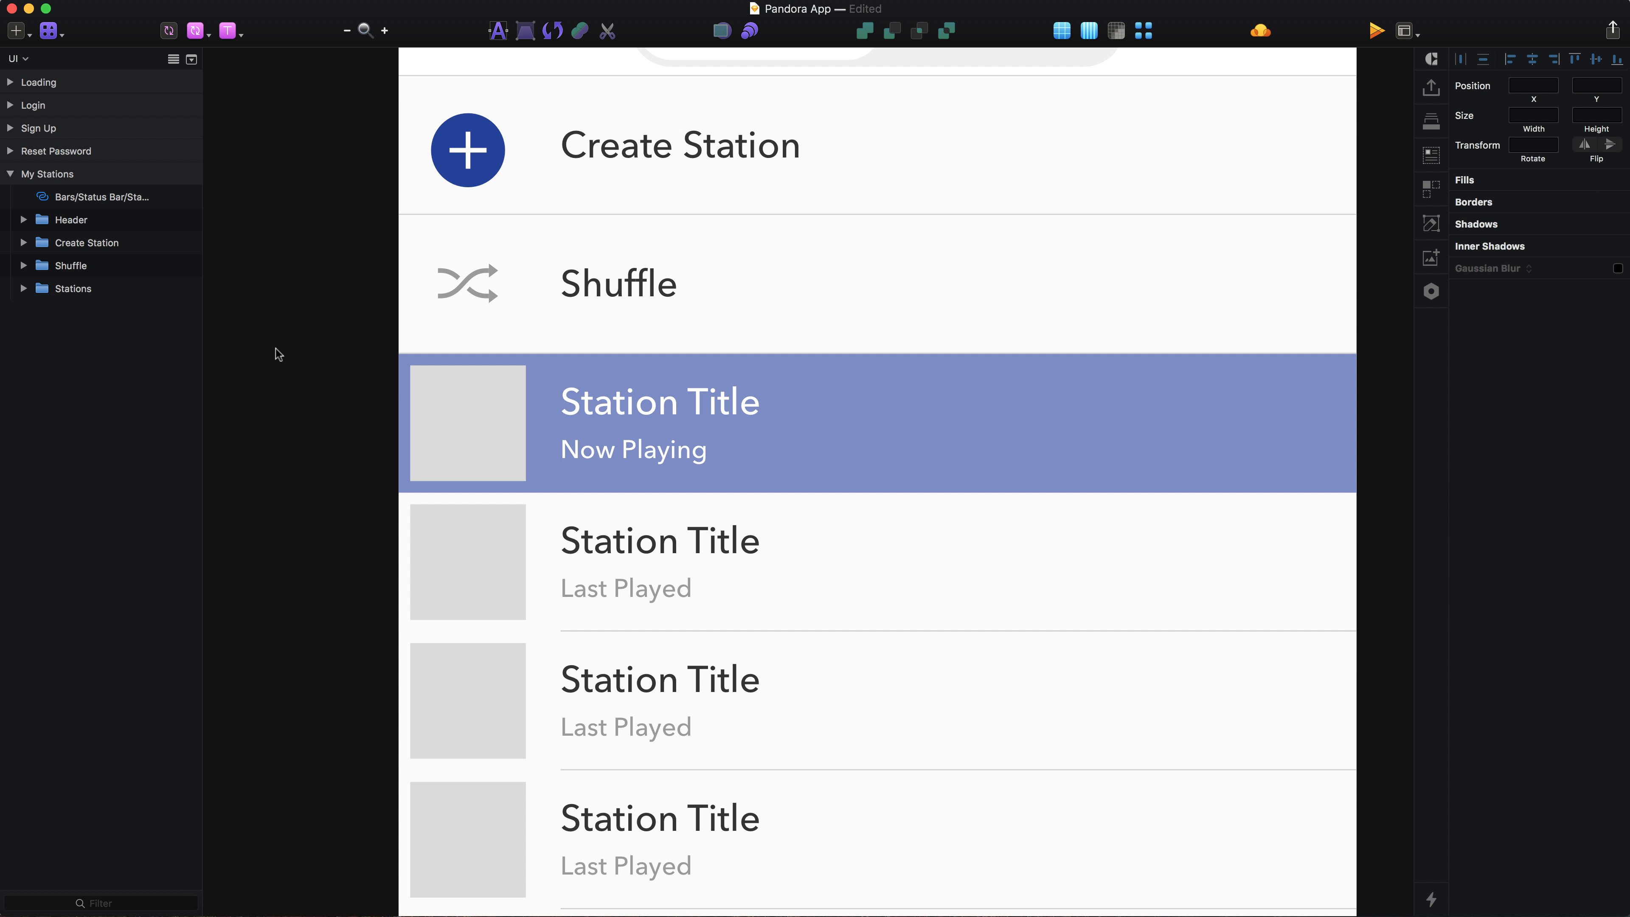
key("super+s")
Draw a 414-wide rectangle across the bottom of the My Stations artboard, set its height to 62, and align it to the artboard's bottom edge.
key("super+minus")
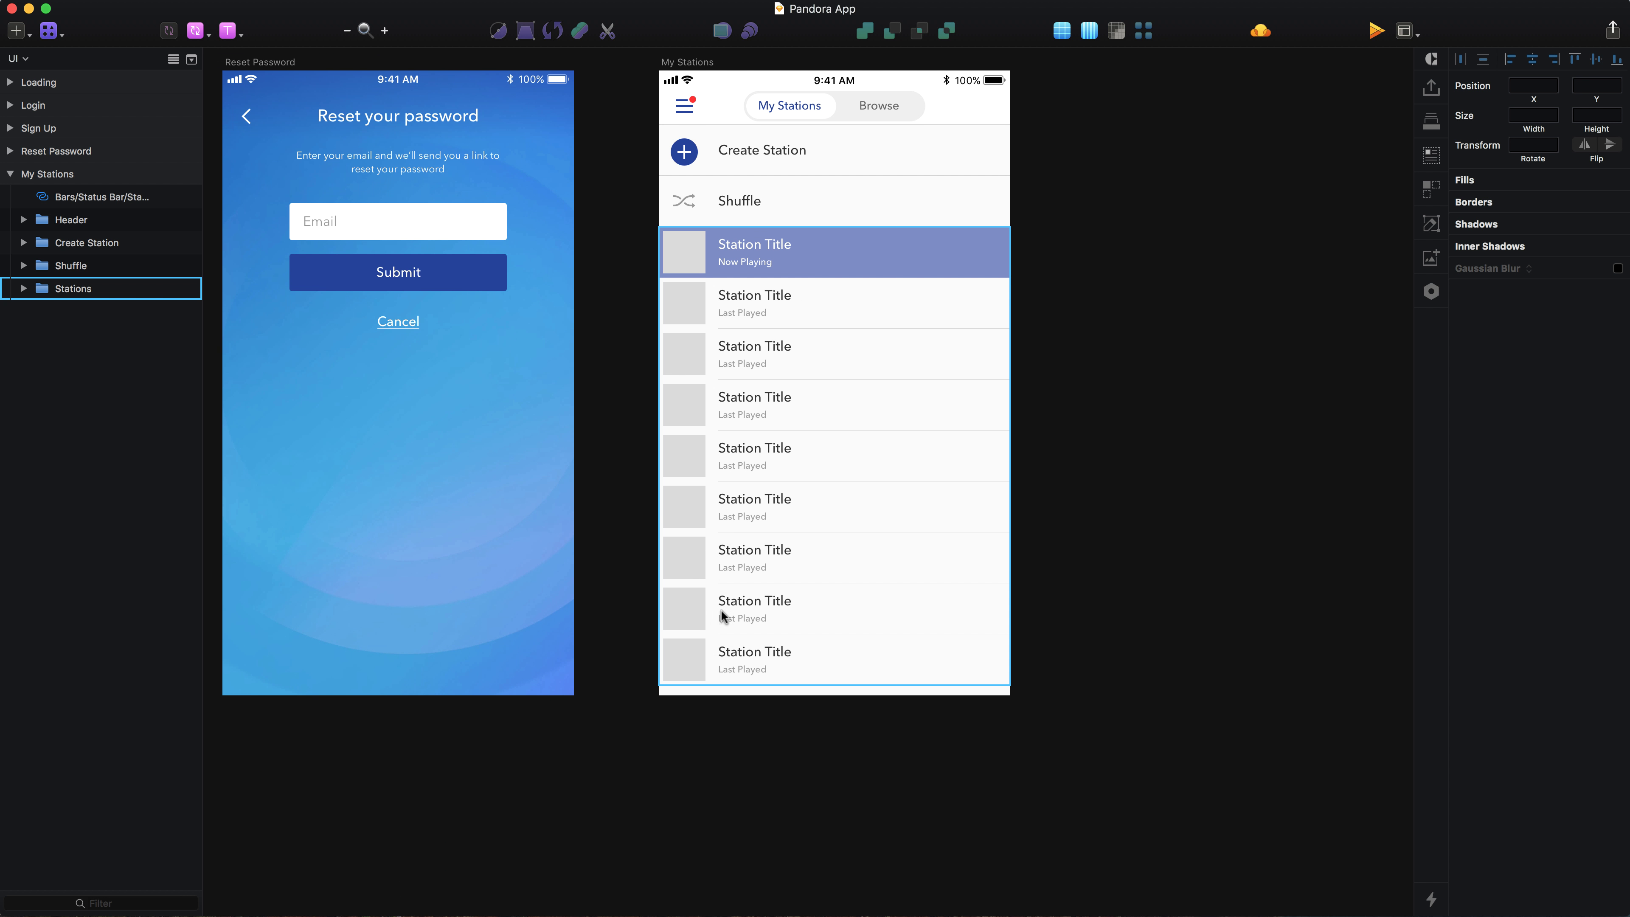
scroll(722, 616, "up", 3)
key("r")
mouse_move(598, 640)
left_mouse_down()
mouse_move(1020, 700)
mouse_move(1270, 691)
mouse_move(1302, 717)
mouse_move(1289, 731)
left_mouse_up()
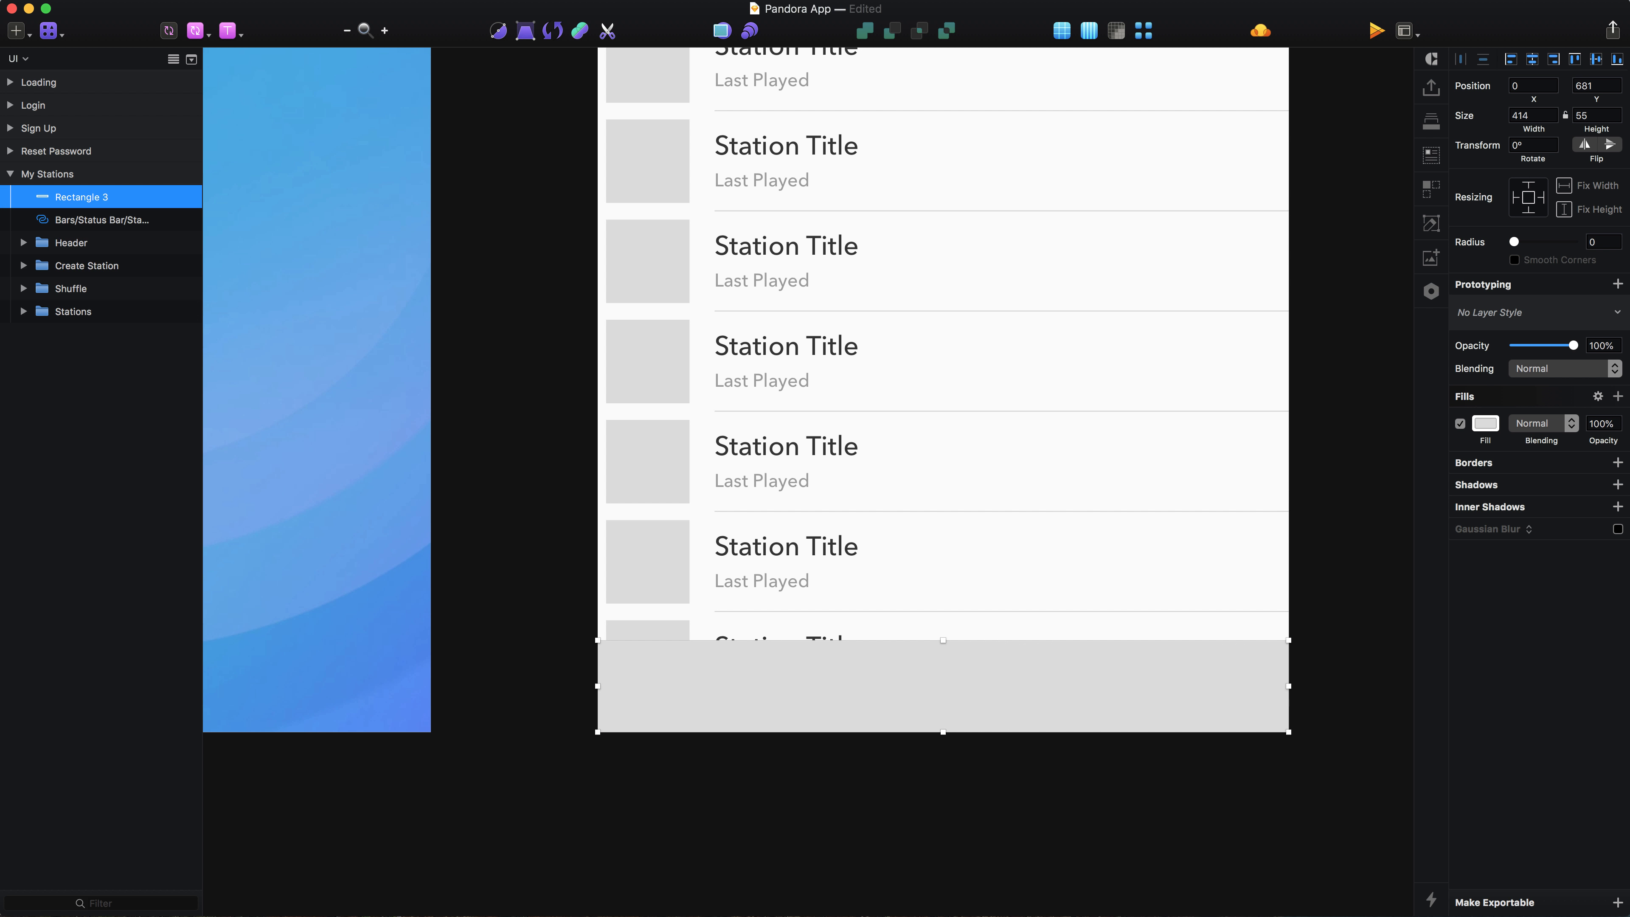
left_click(1597, 114)
type("62")
key("Return")
left_click(1617, 59)
key("super+plus")
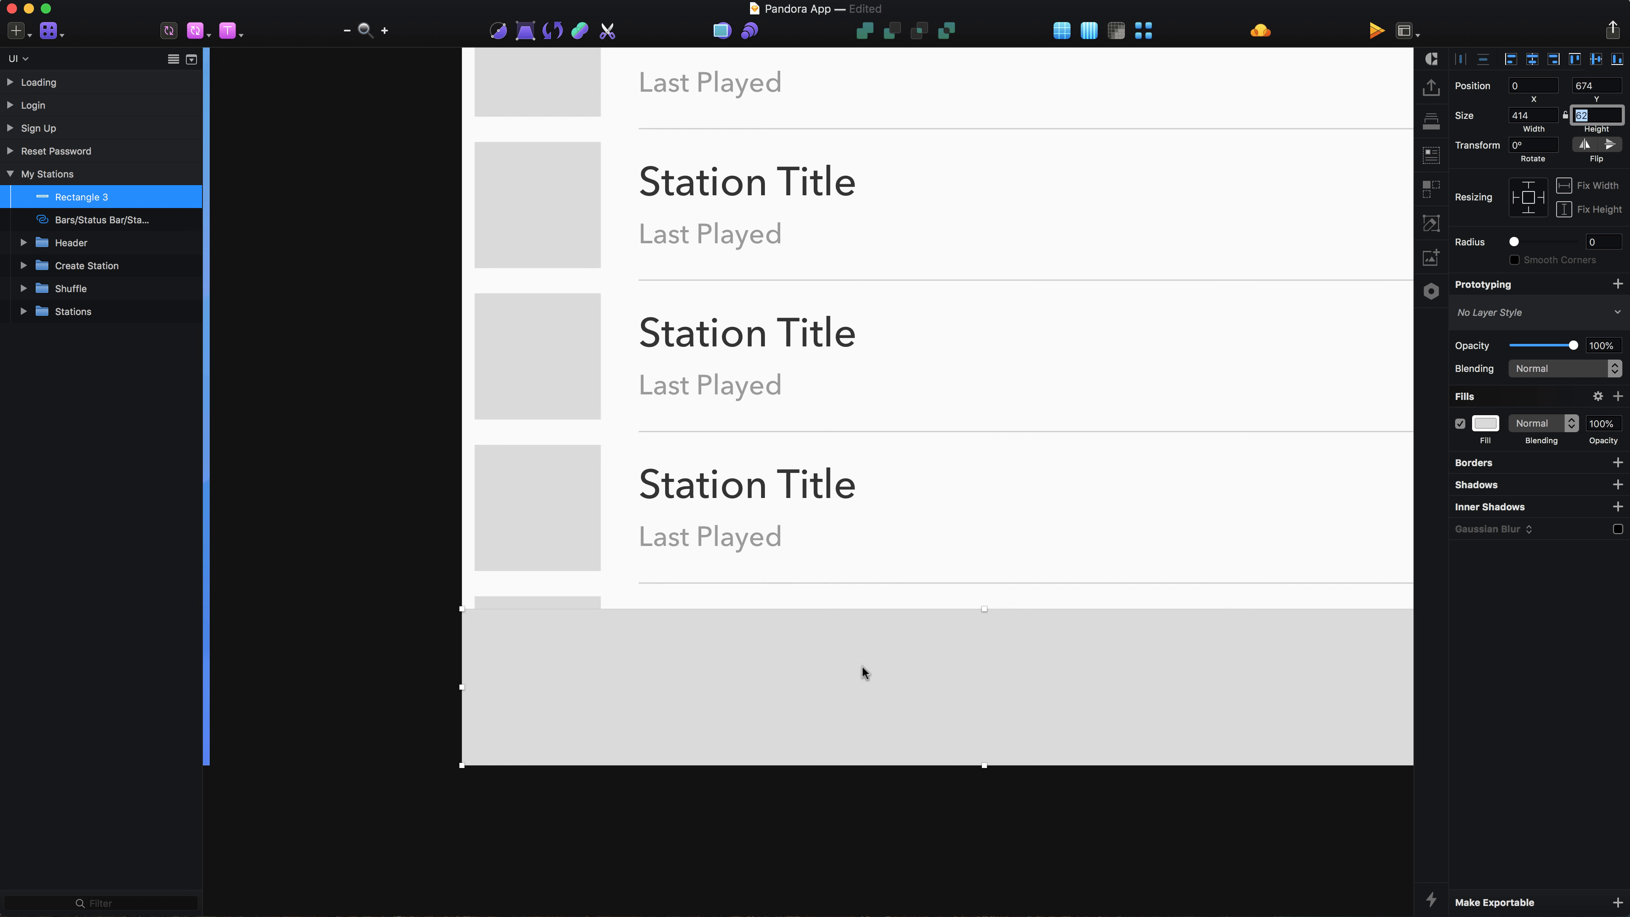
Rename the bottom rectangle BG and move it down the layer order to directly above the Stations group.
key("super+r")
type("BG")
key("Return")
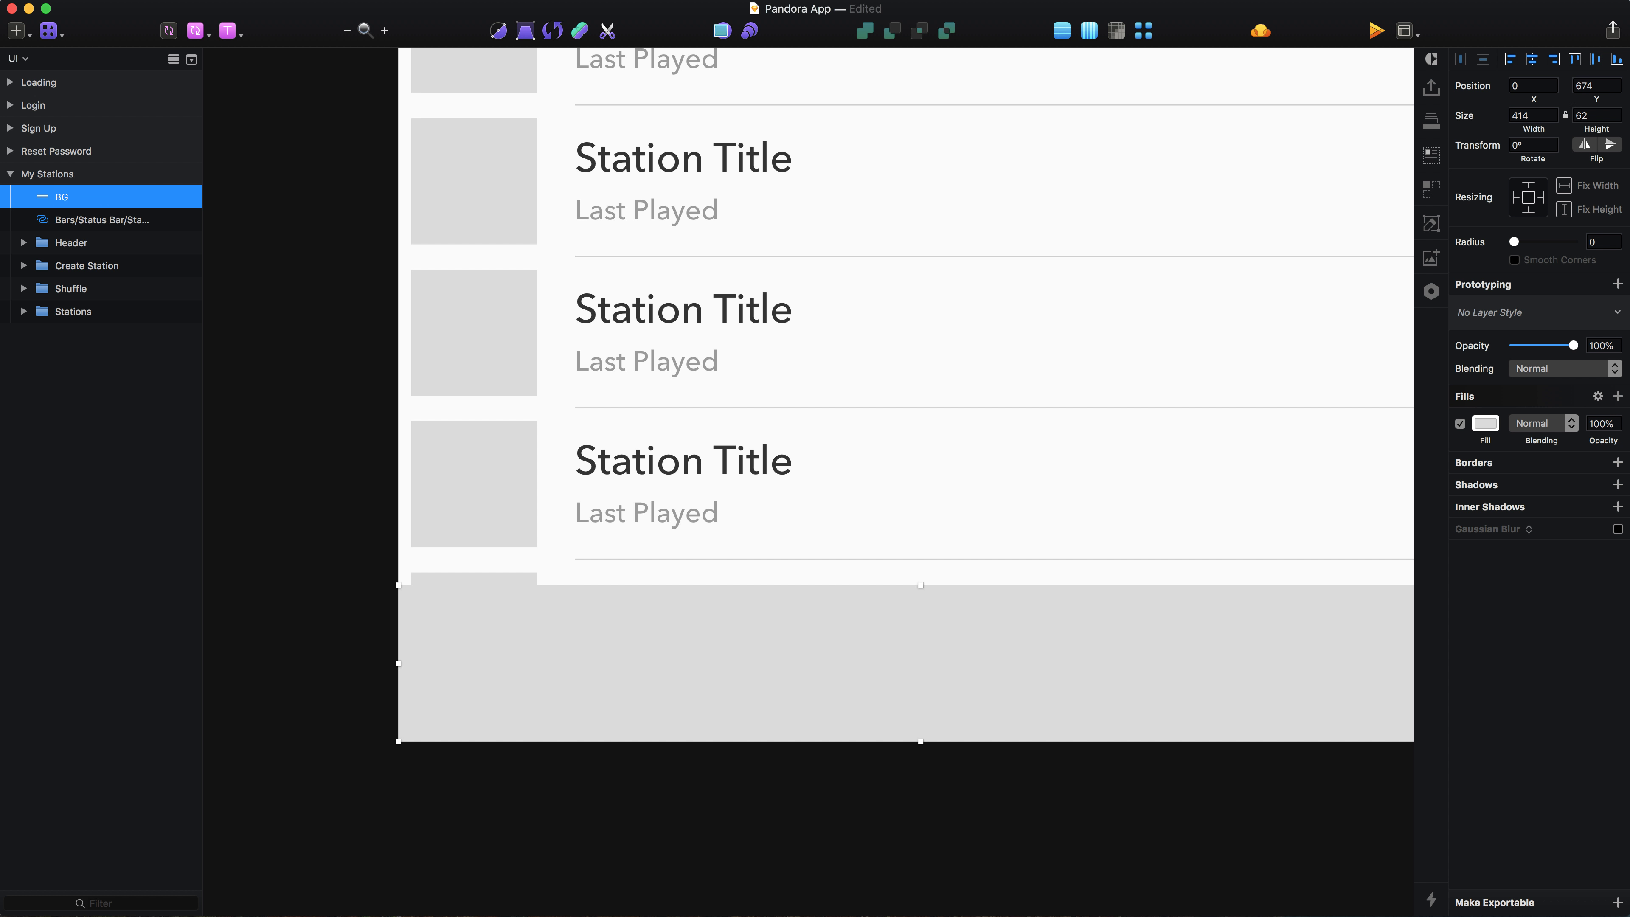
key("super+alt+Down")
key("super+alt+Down")
key("super+alt+Down")
key("super+alt+Down")
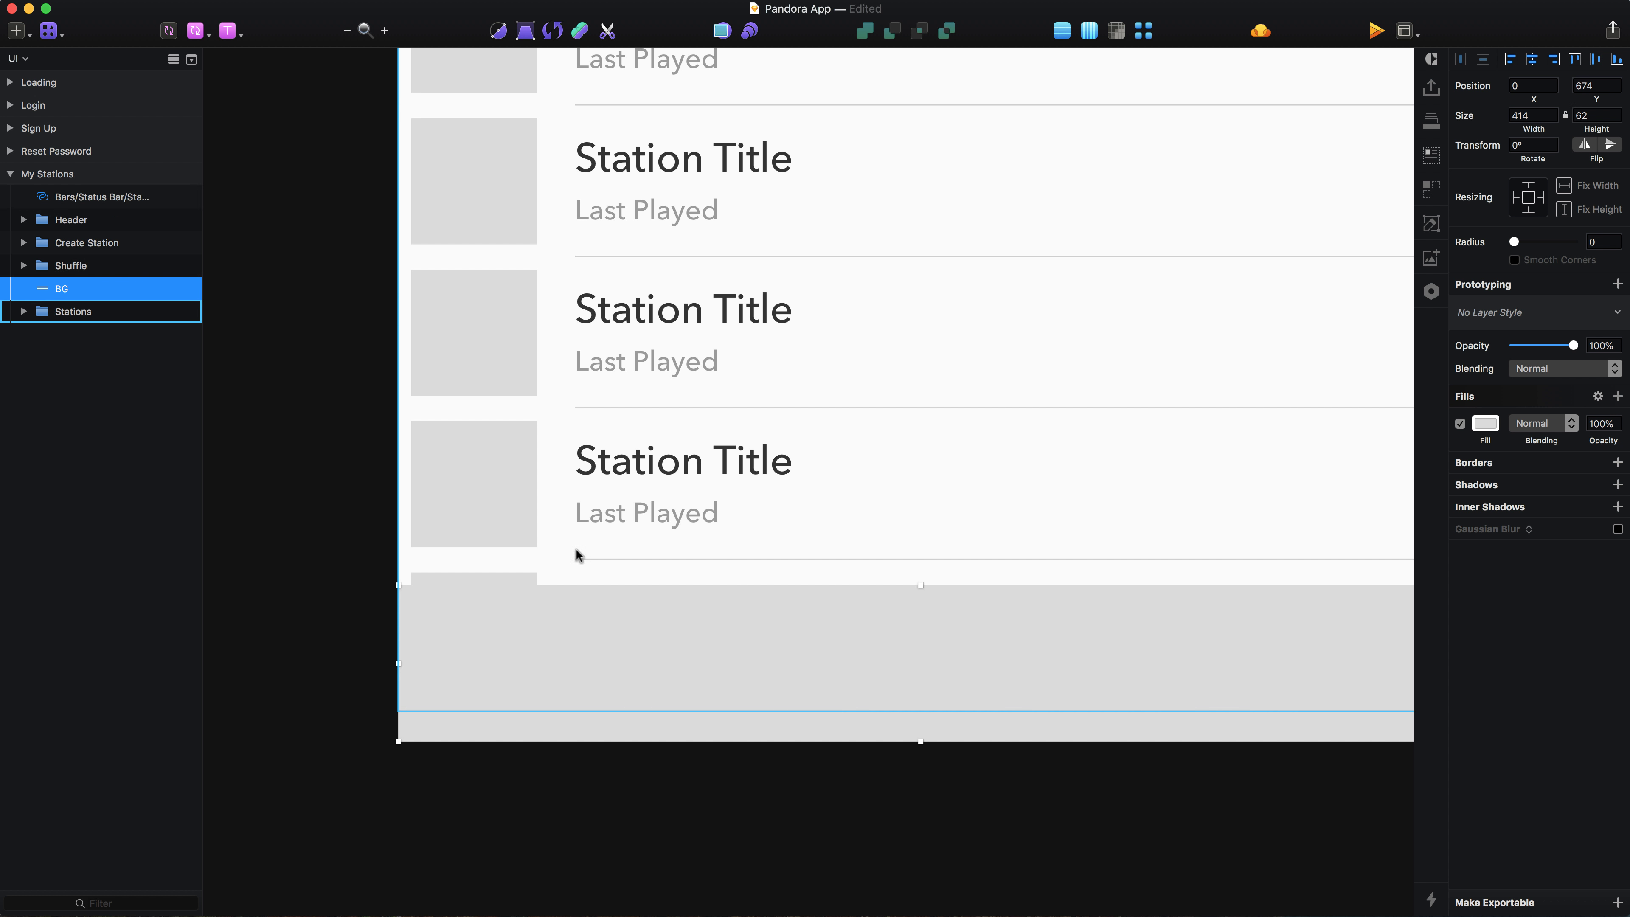
Fill the bottom BG rectangle with the dark blue saved in the document colours.
left_click(1483, 425)
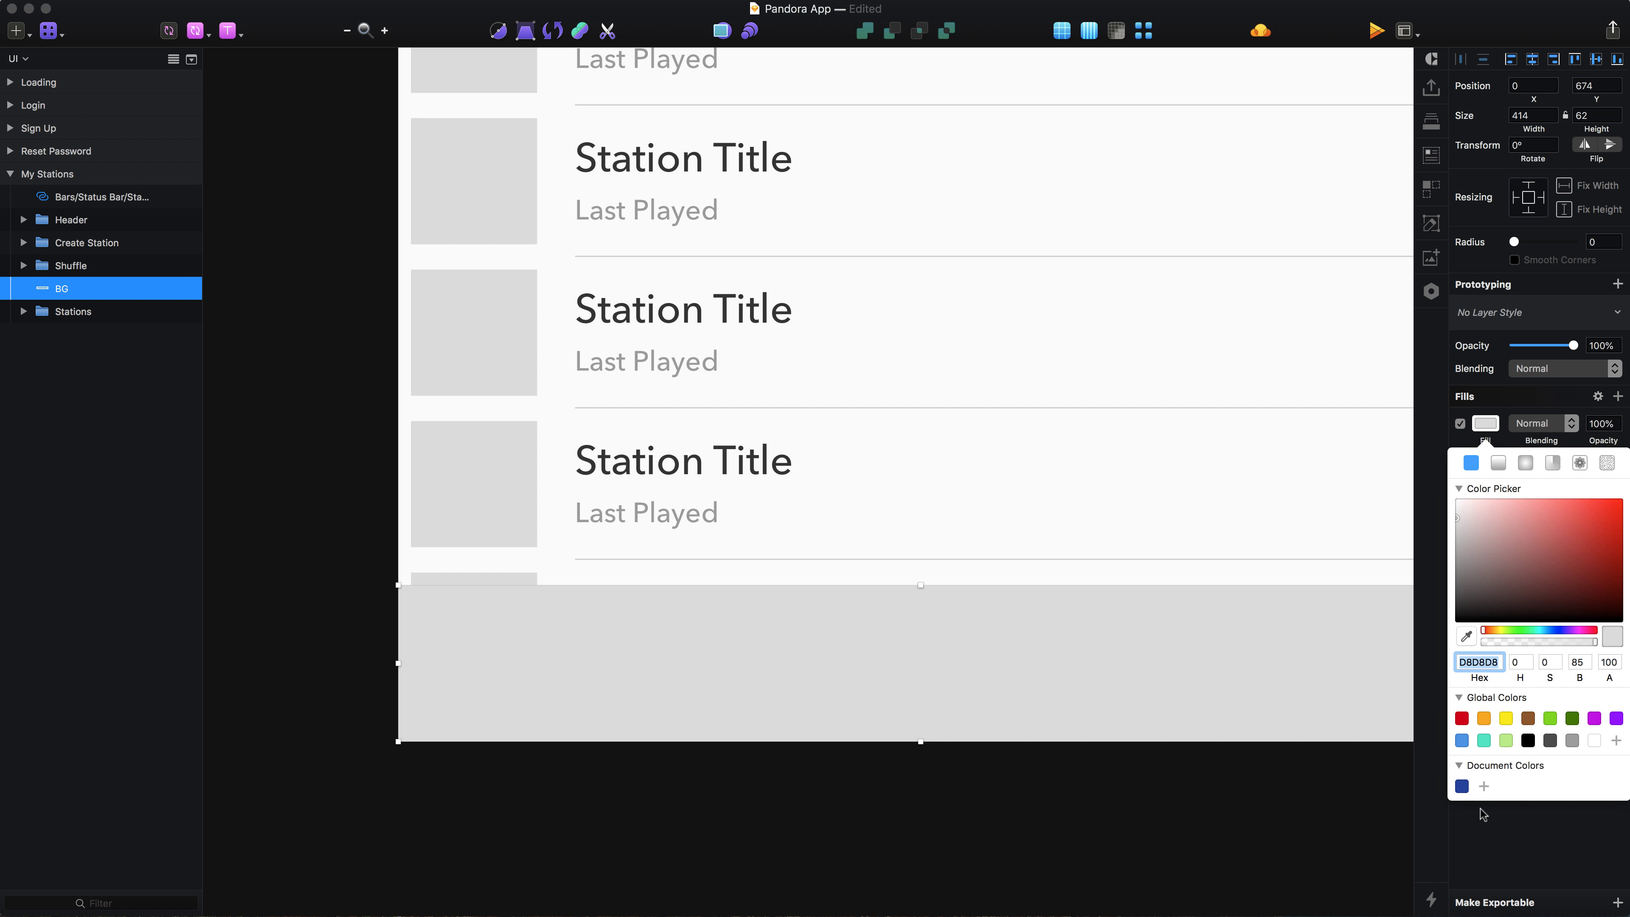
left_click(1461, 784)
left_click(1041, 794)
scroll(1041, 793, "right", 2)
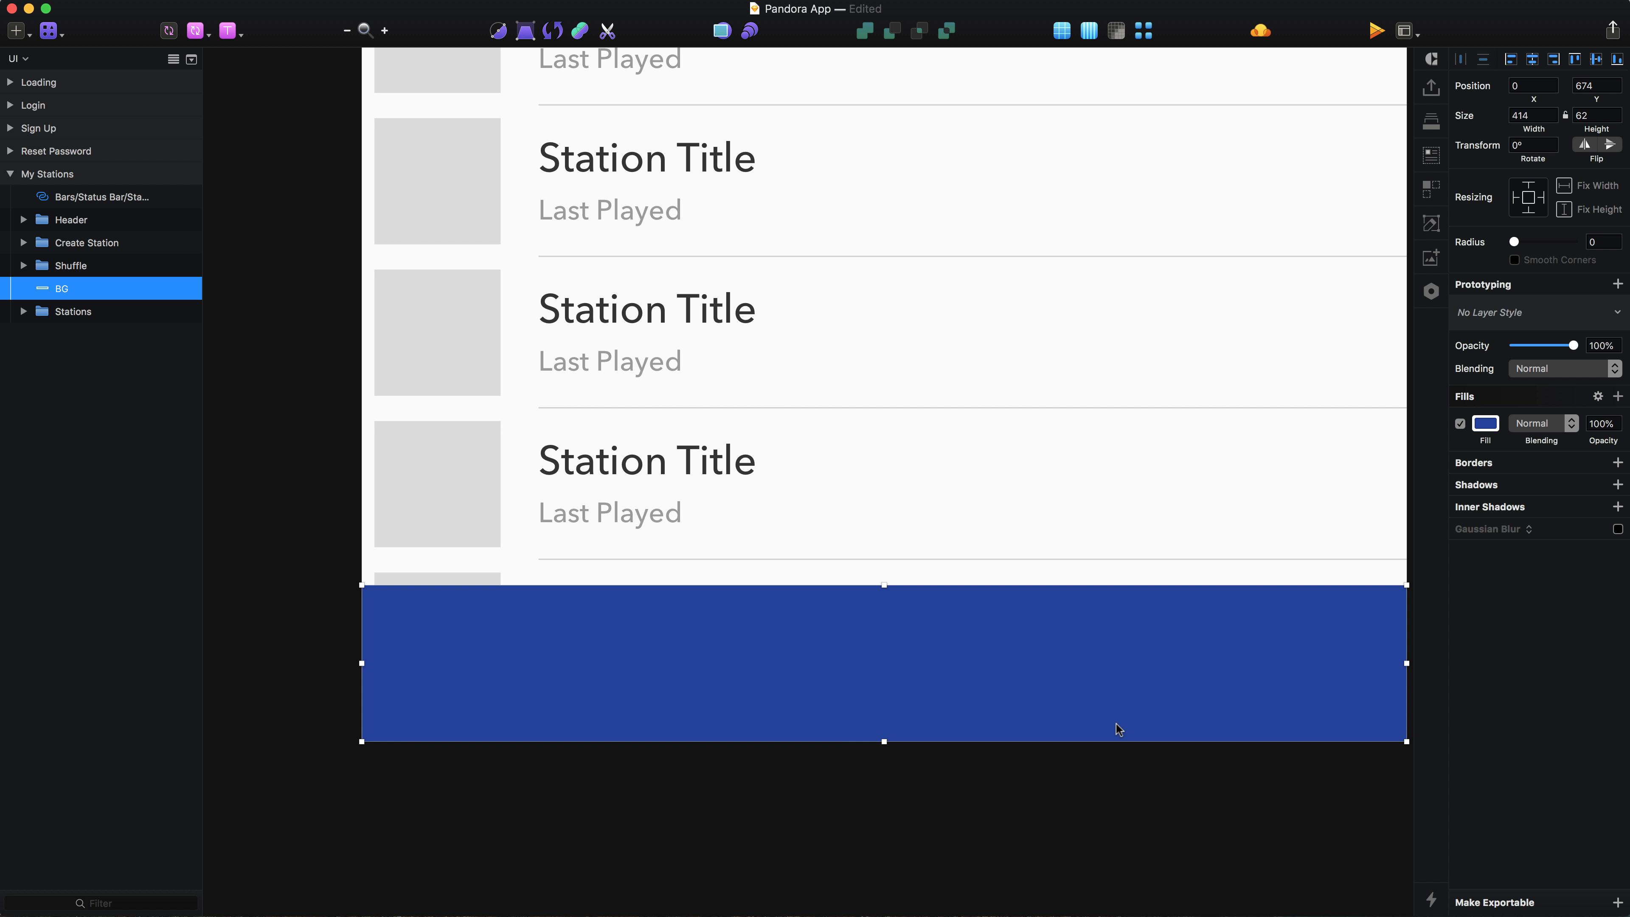
scroll(1014, 665, "left", 3)
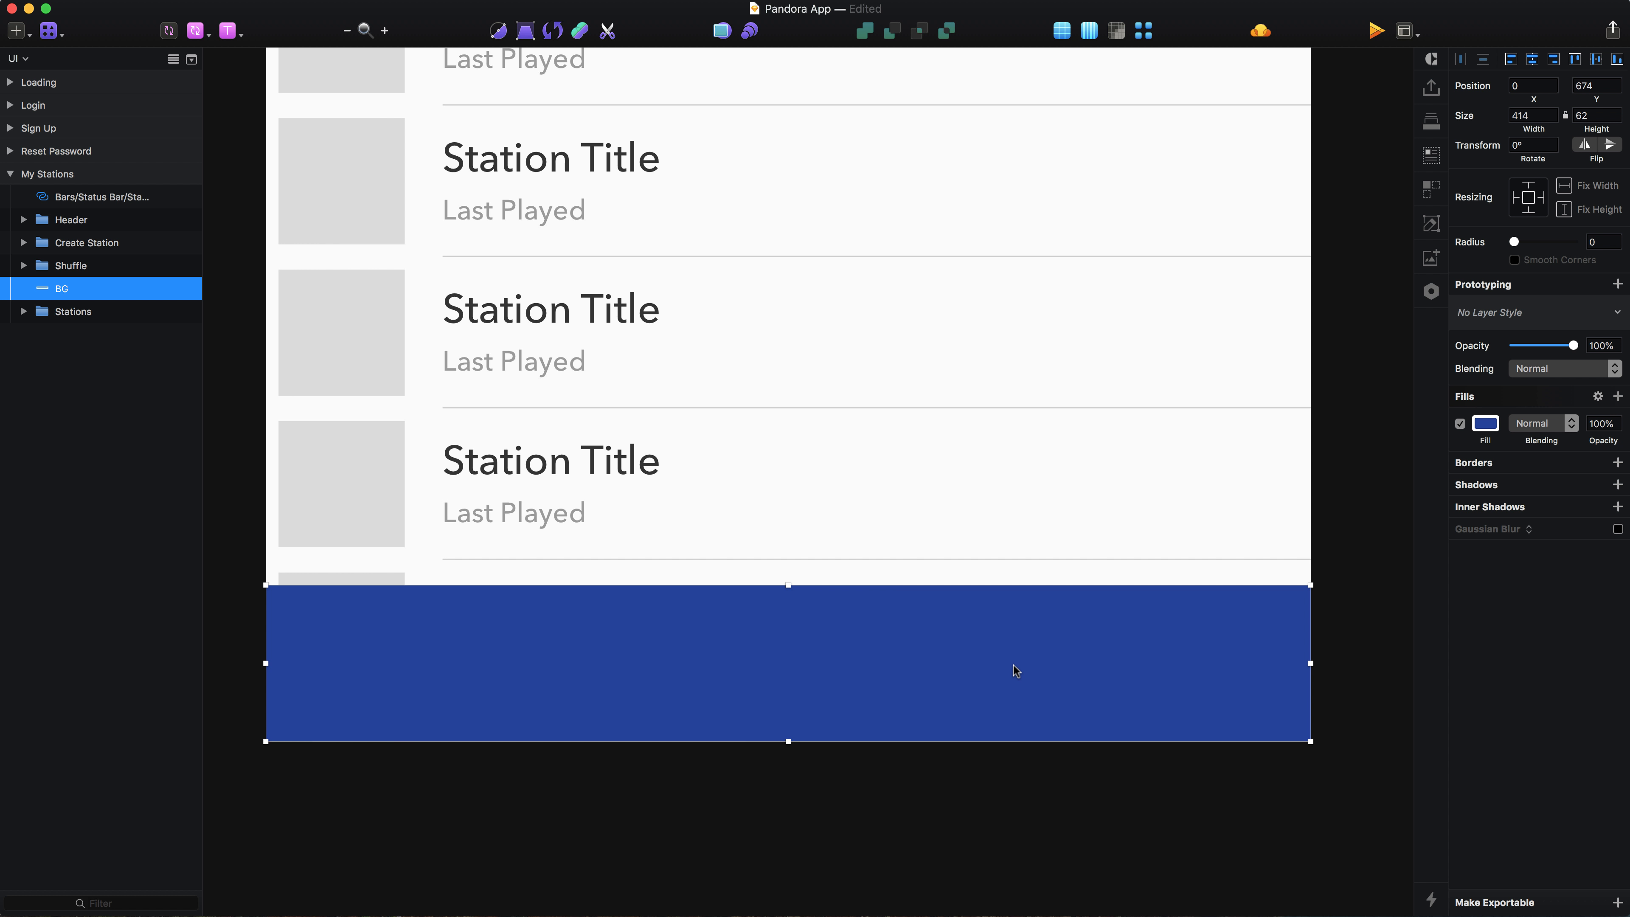
Group the blue BG rectangle and name the group Now Playing Bar.
key("super+g")
key("super+r")
type("N")
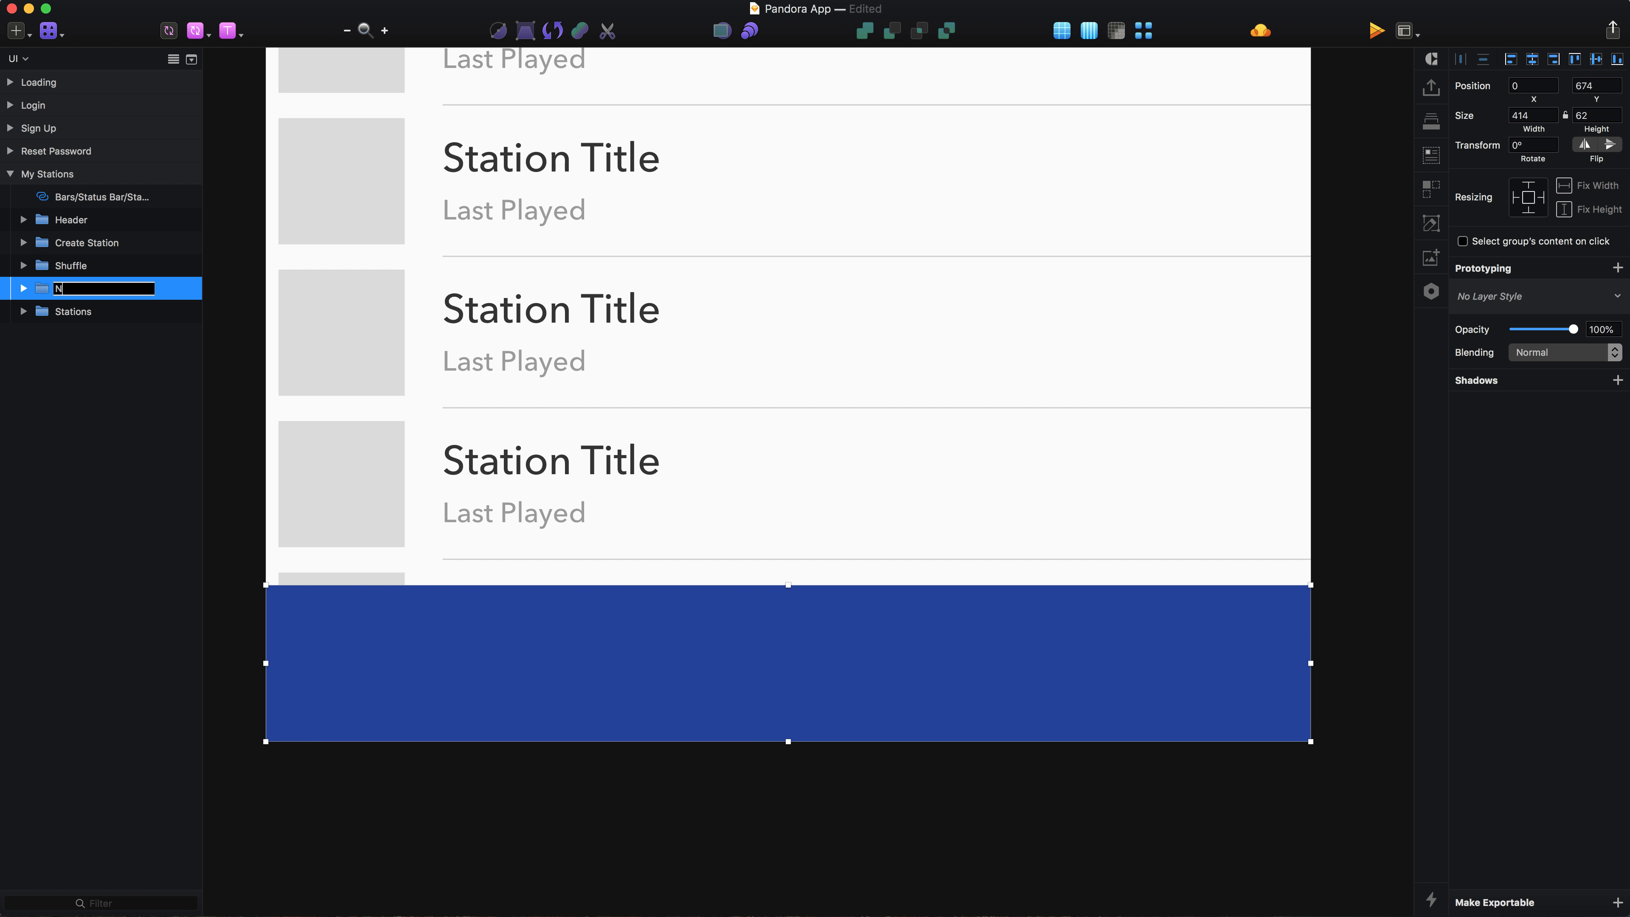
type("ow Playing Bar")
key("Return")
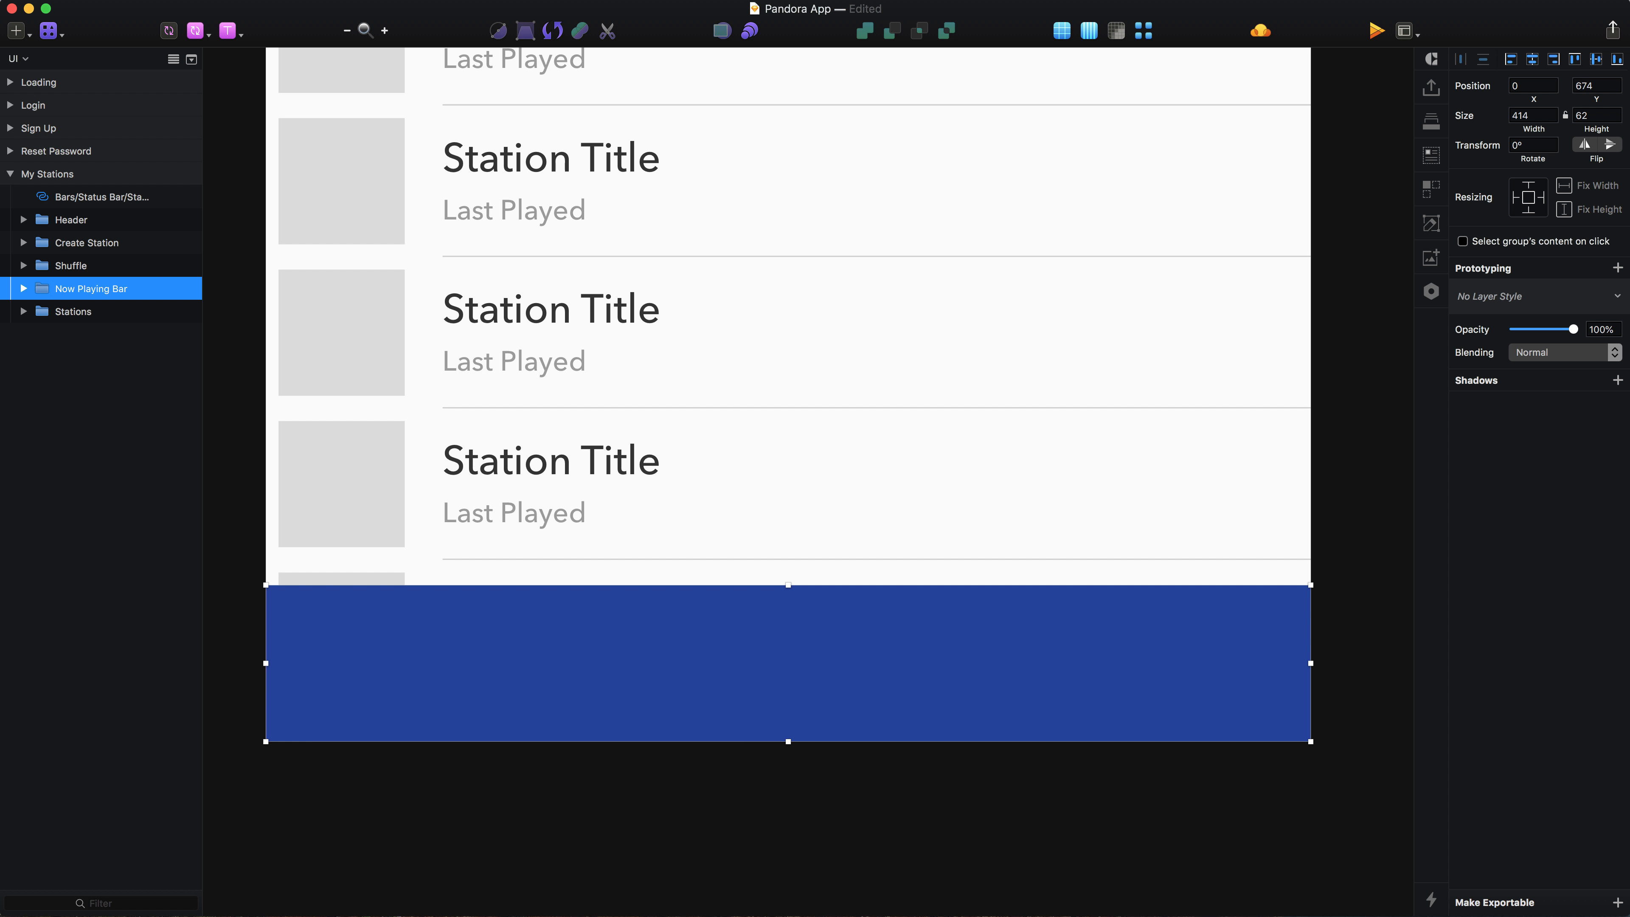
Duplicate the BG inside the Now Playing Bar group and set the copy's height to 2.
double_click(603, 667)
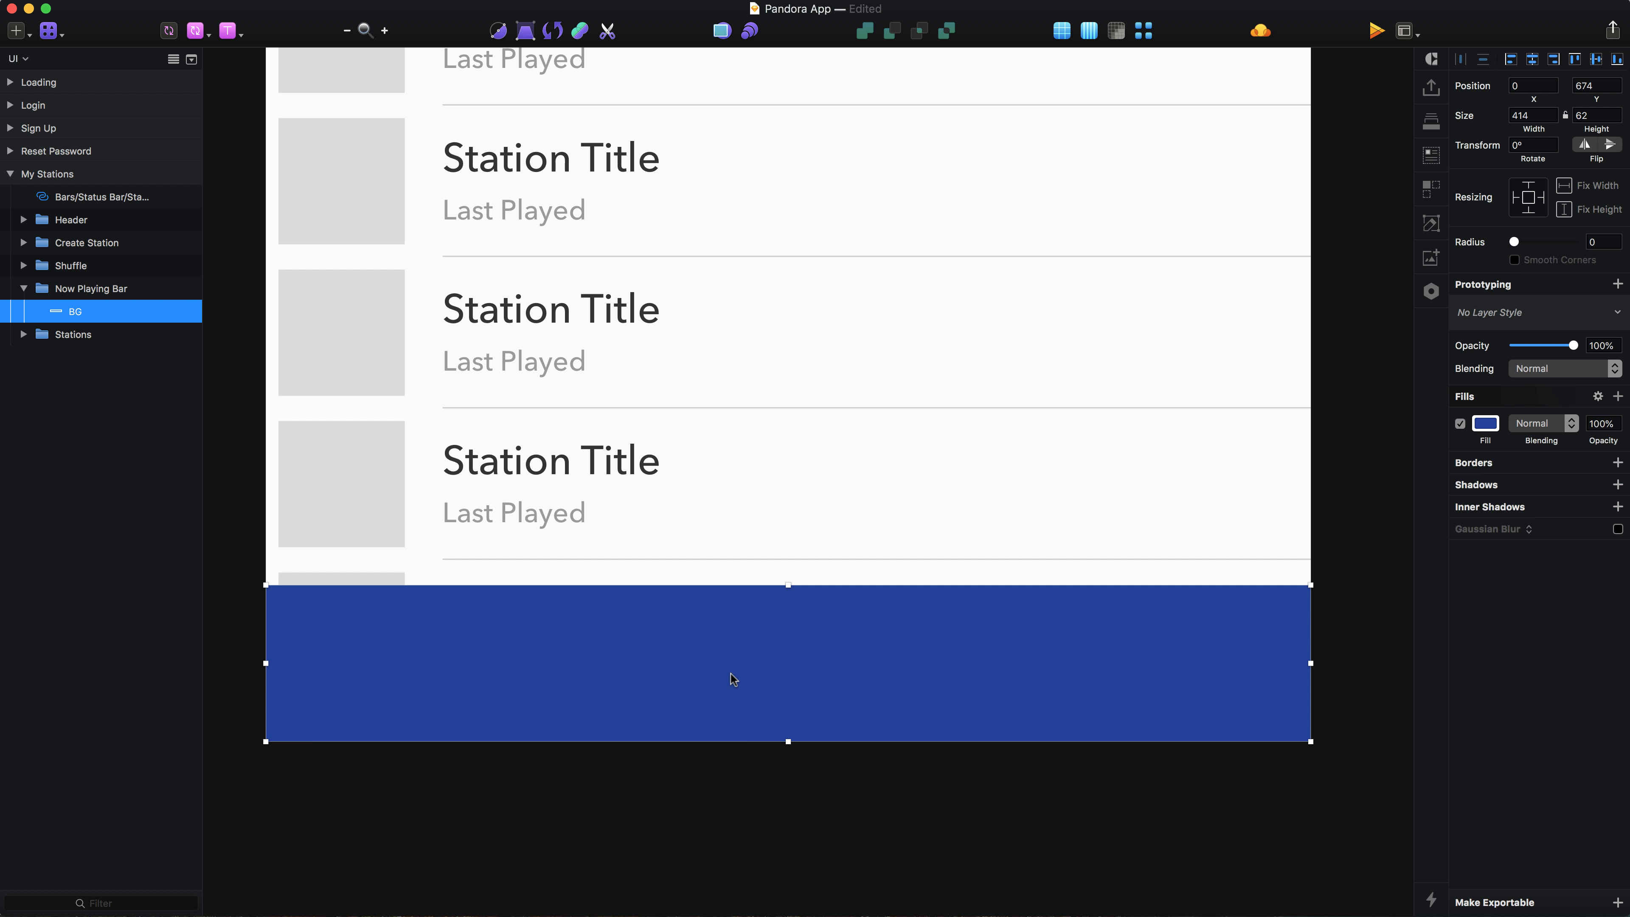
key("super+d")
left_click(1591, 115)
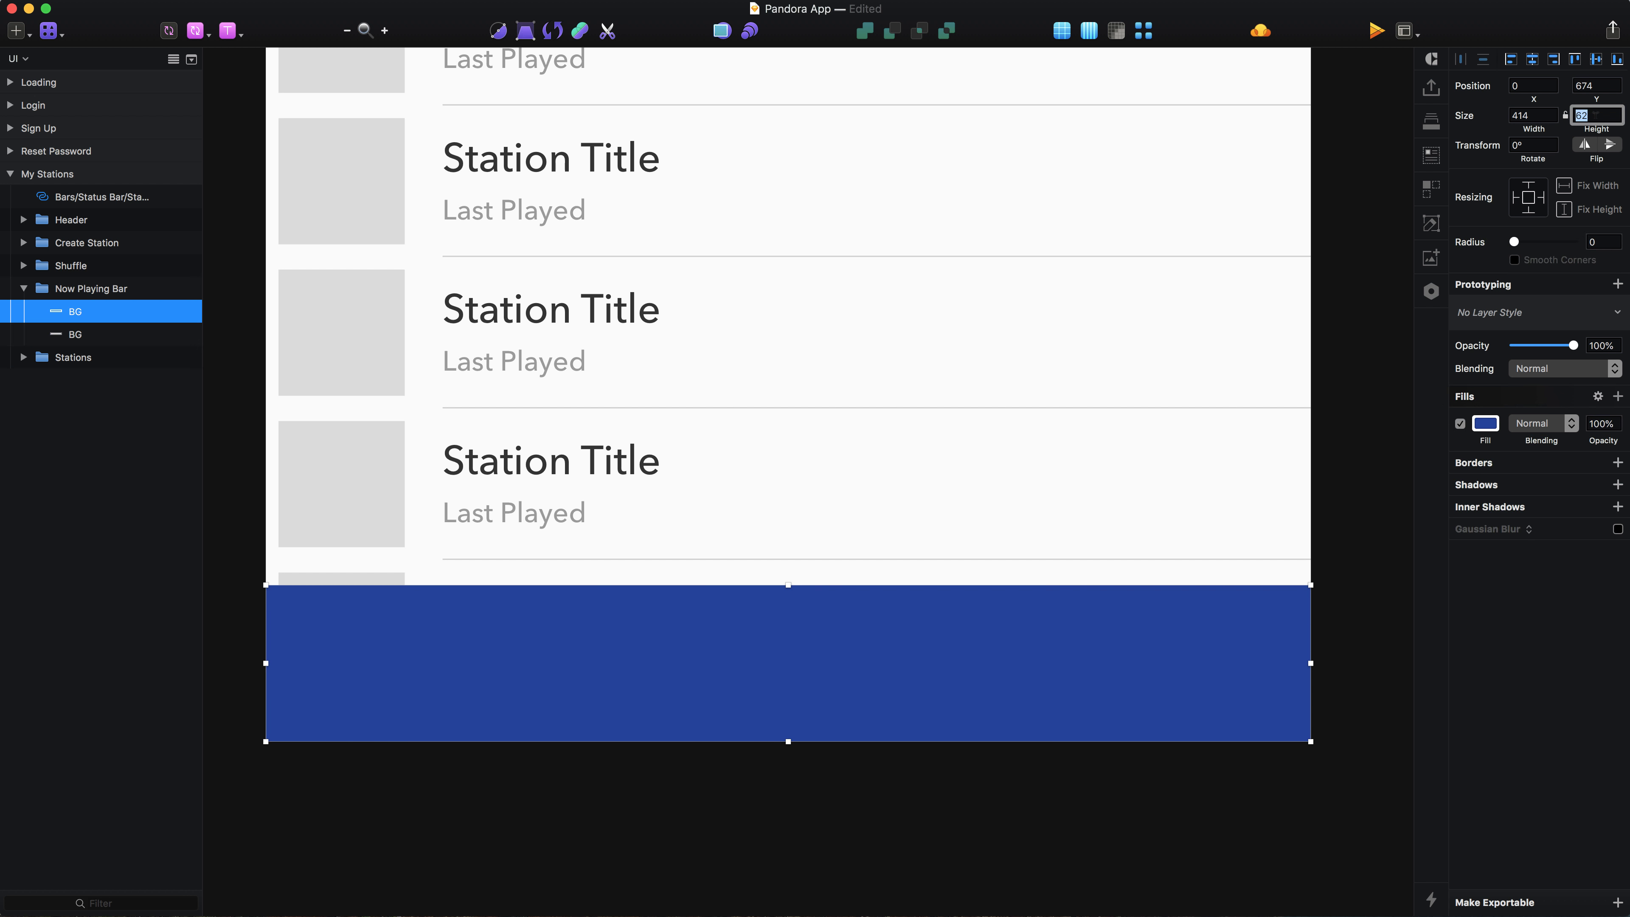
type("2")
key("Return")
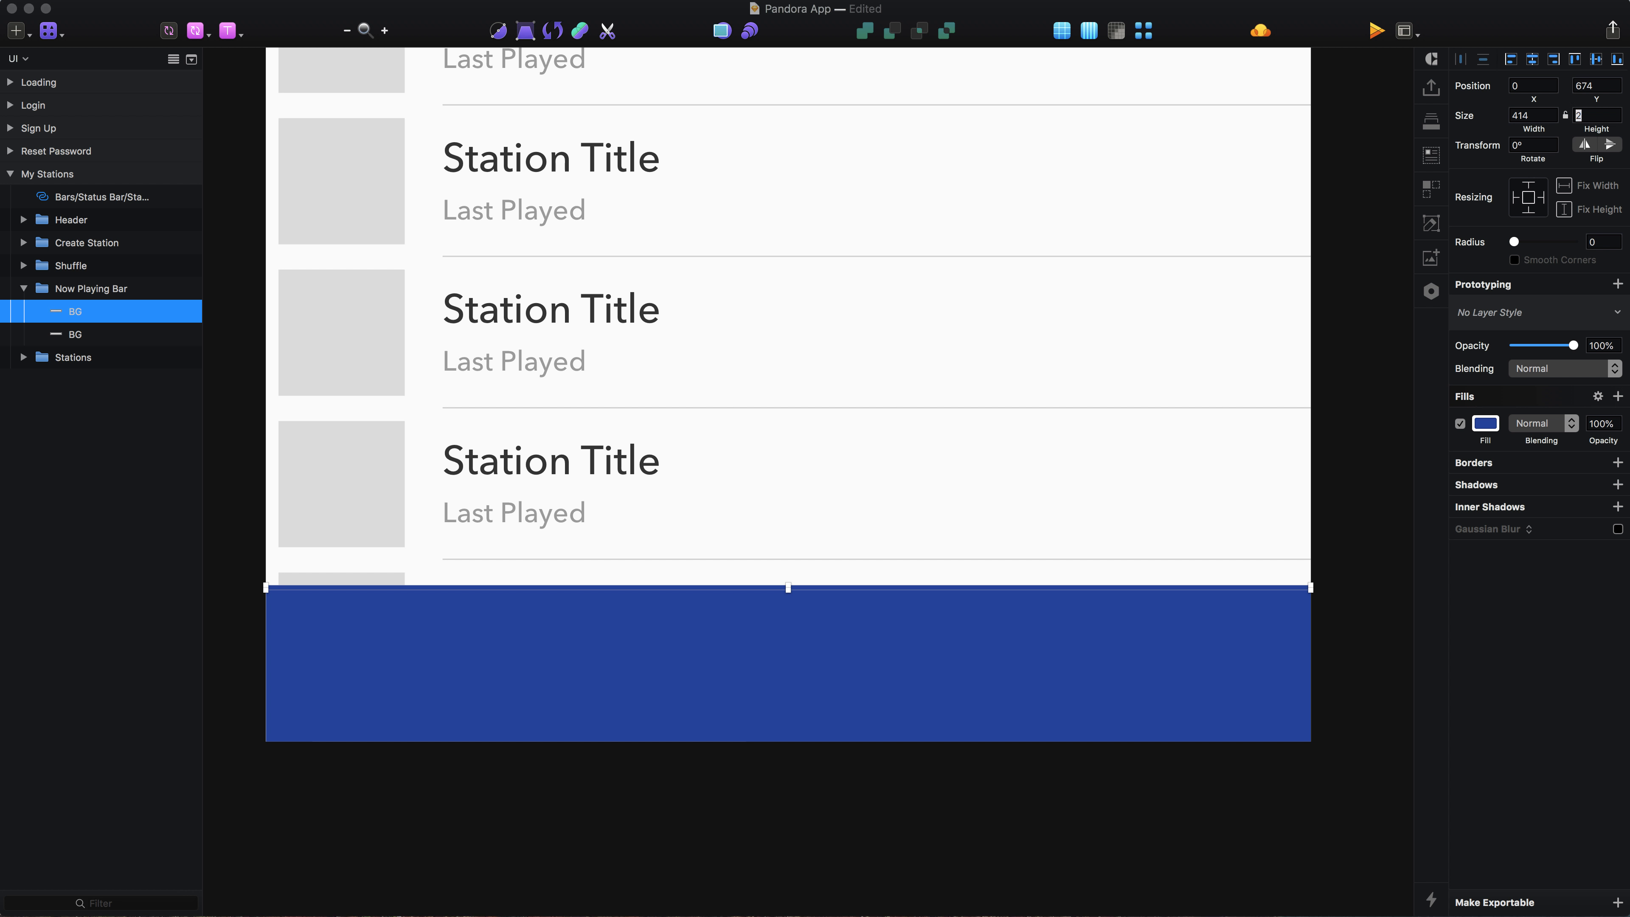
Darken the fill of the 2-high strip to hex 1F327B, then select the full-height BG of the bar.
left_click(1485, 423)
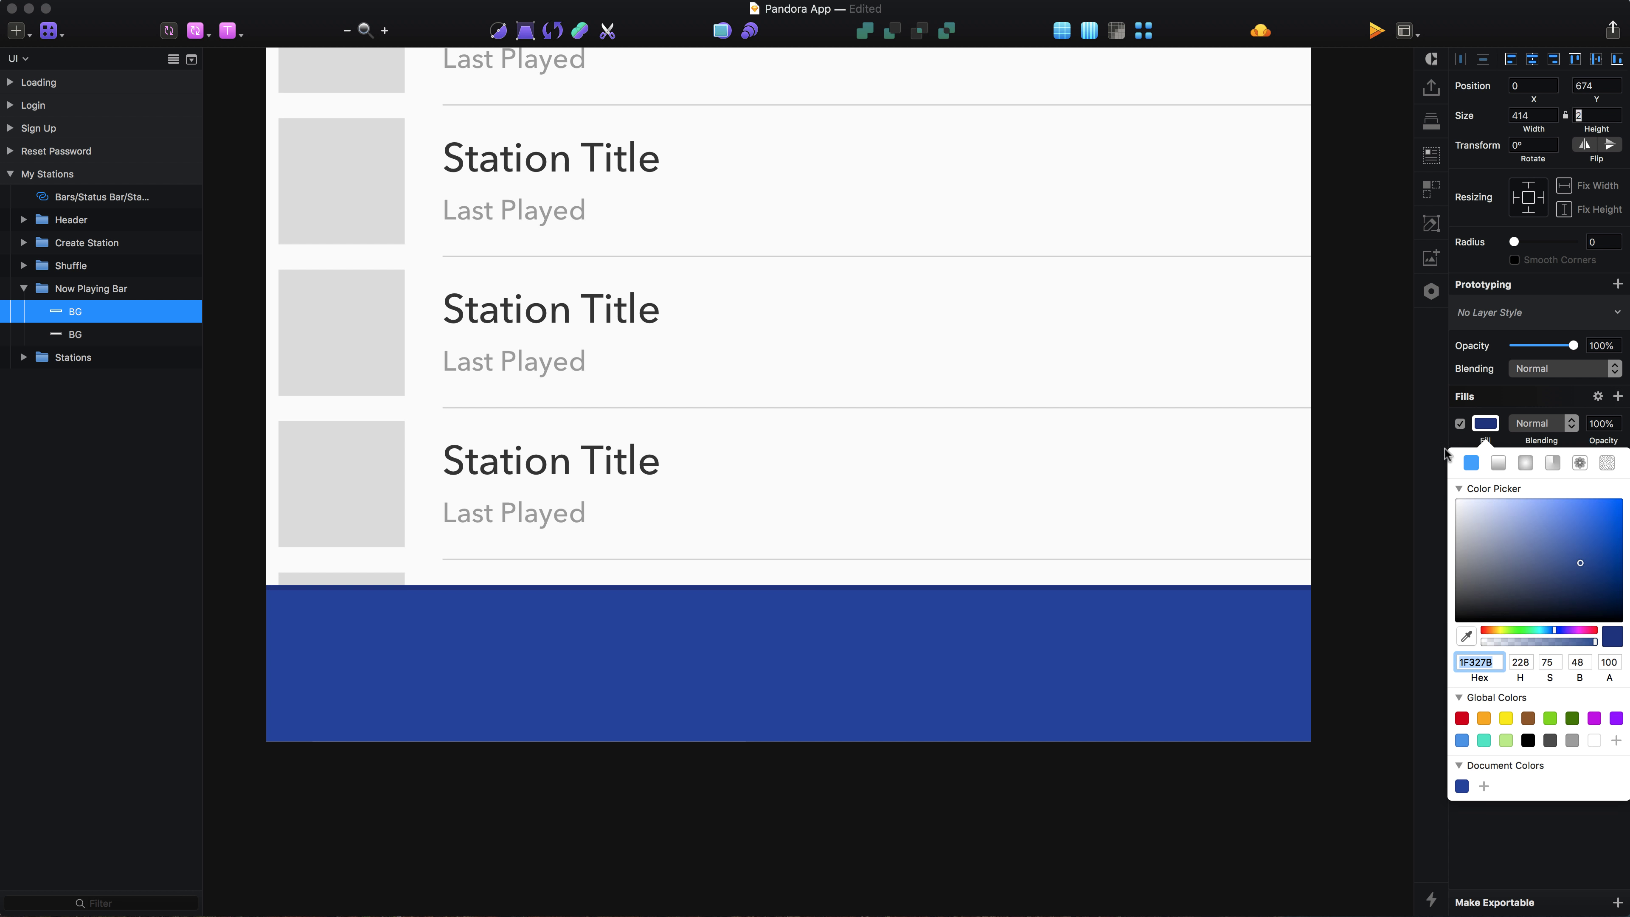
left_click(797, 821)
left_click(675, 685)
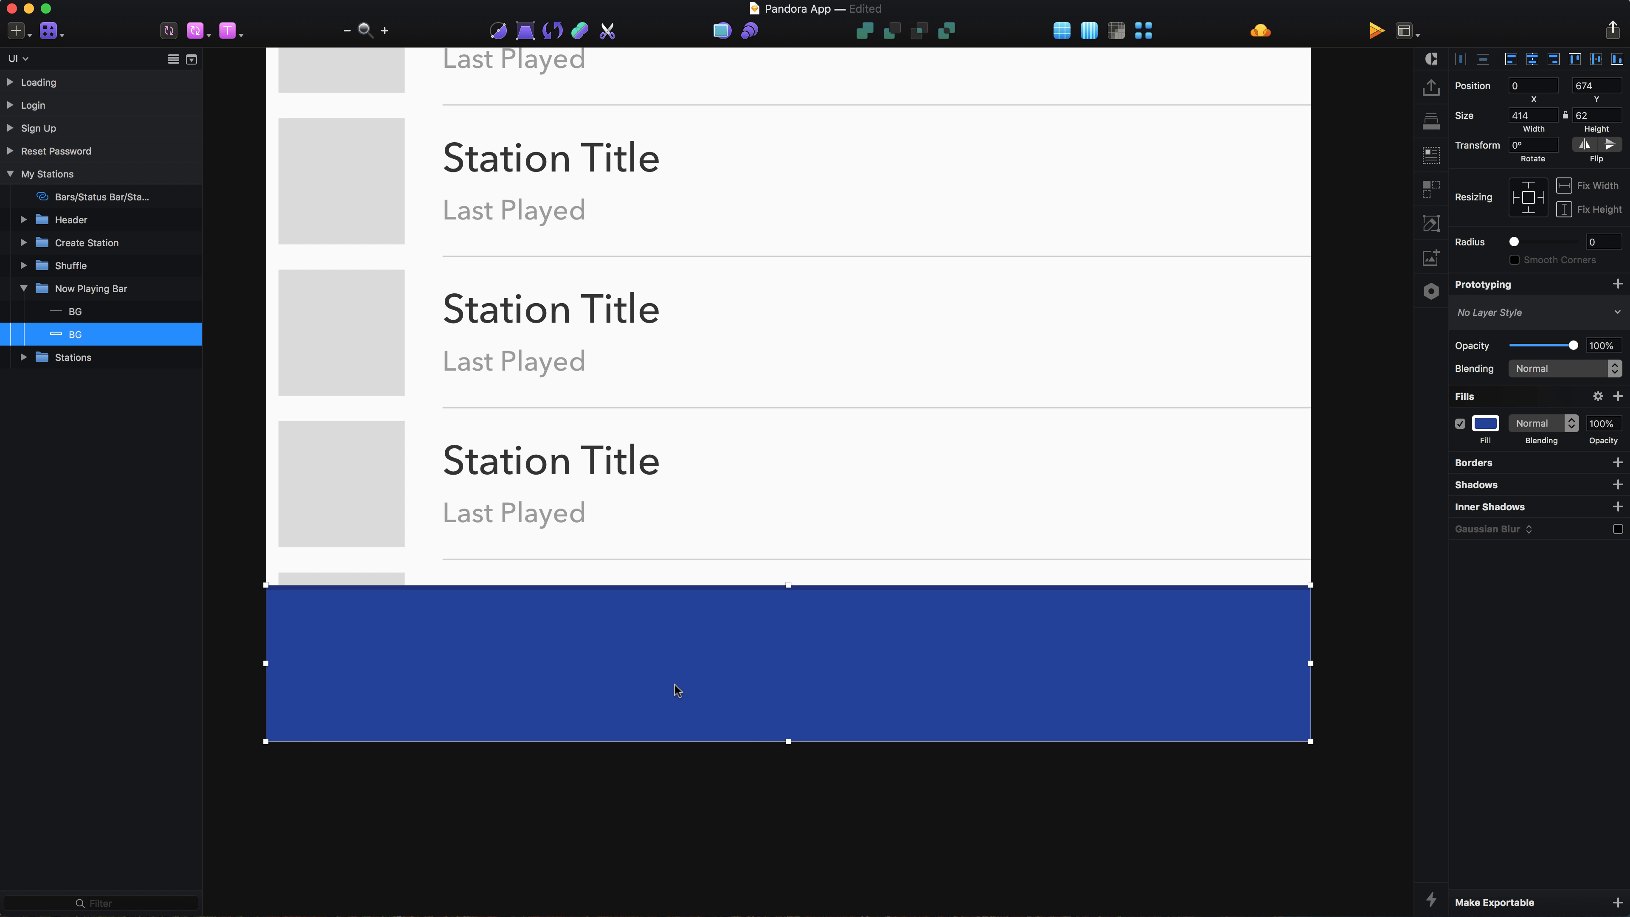
Rename the 2-high strip in the Now Playing Bar group as Track.
scroll(675, 686, "up", 3)
left_click(671, 581)
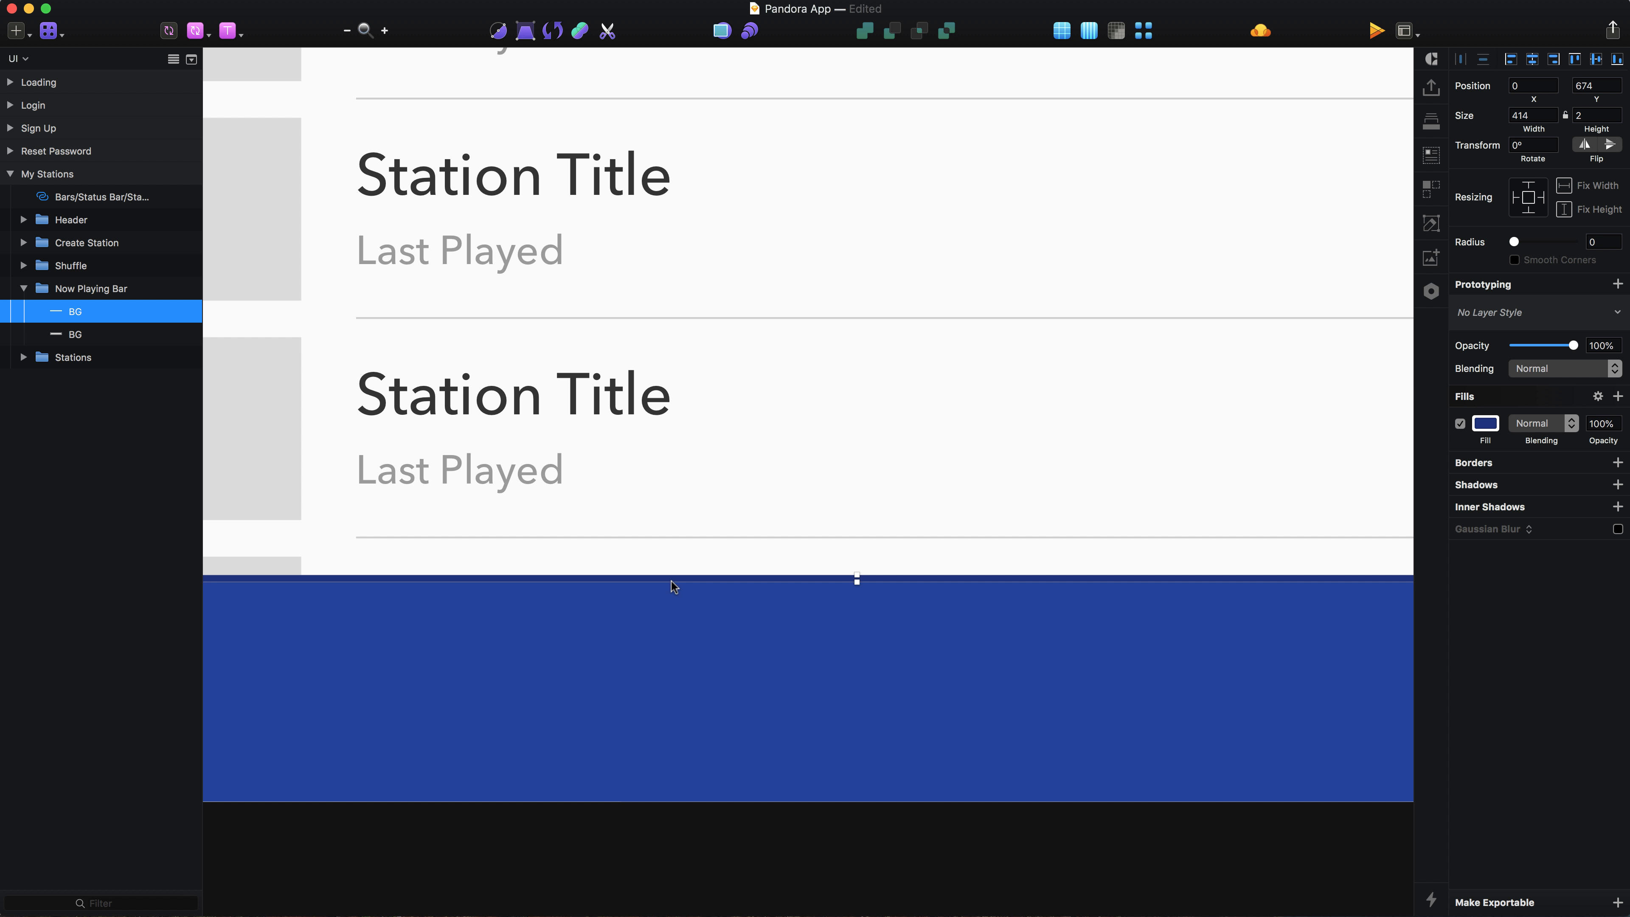
key("super+r")
type("Track")
key("Return")
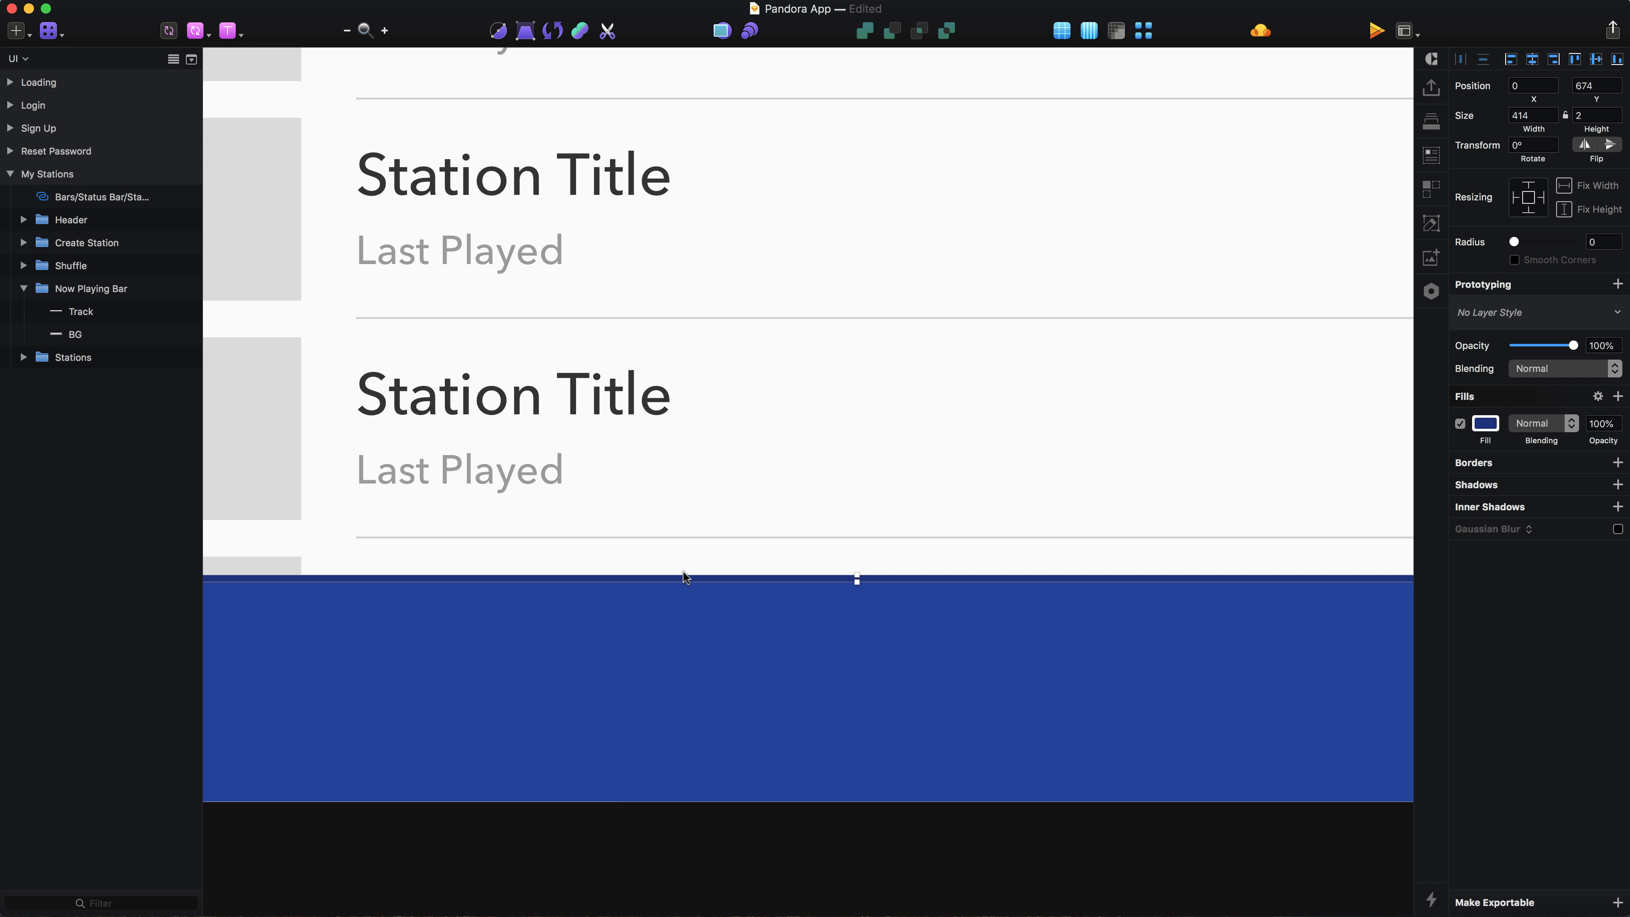
Duplicate the Track strip and set the copy's width to 103.
key("super+d")
left_click(1533, 115)
type("103")
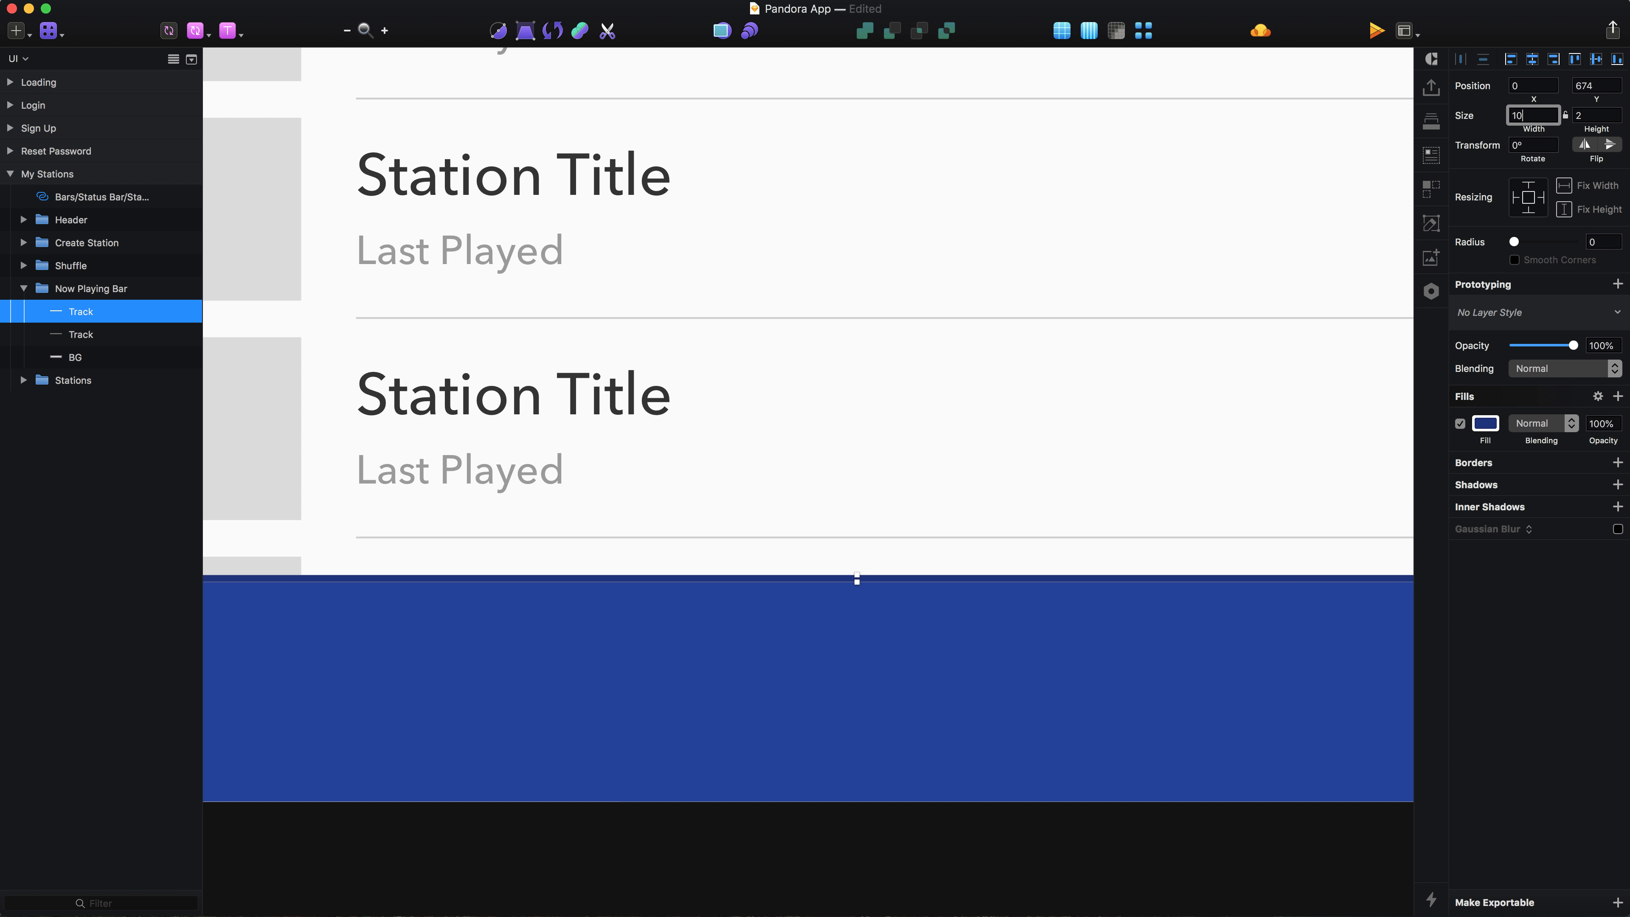
key("Return")
Fill the 103-wide strip with hex FFFFFF and set its opacity to 75%.
left_click(1485, 423)
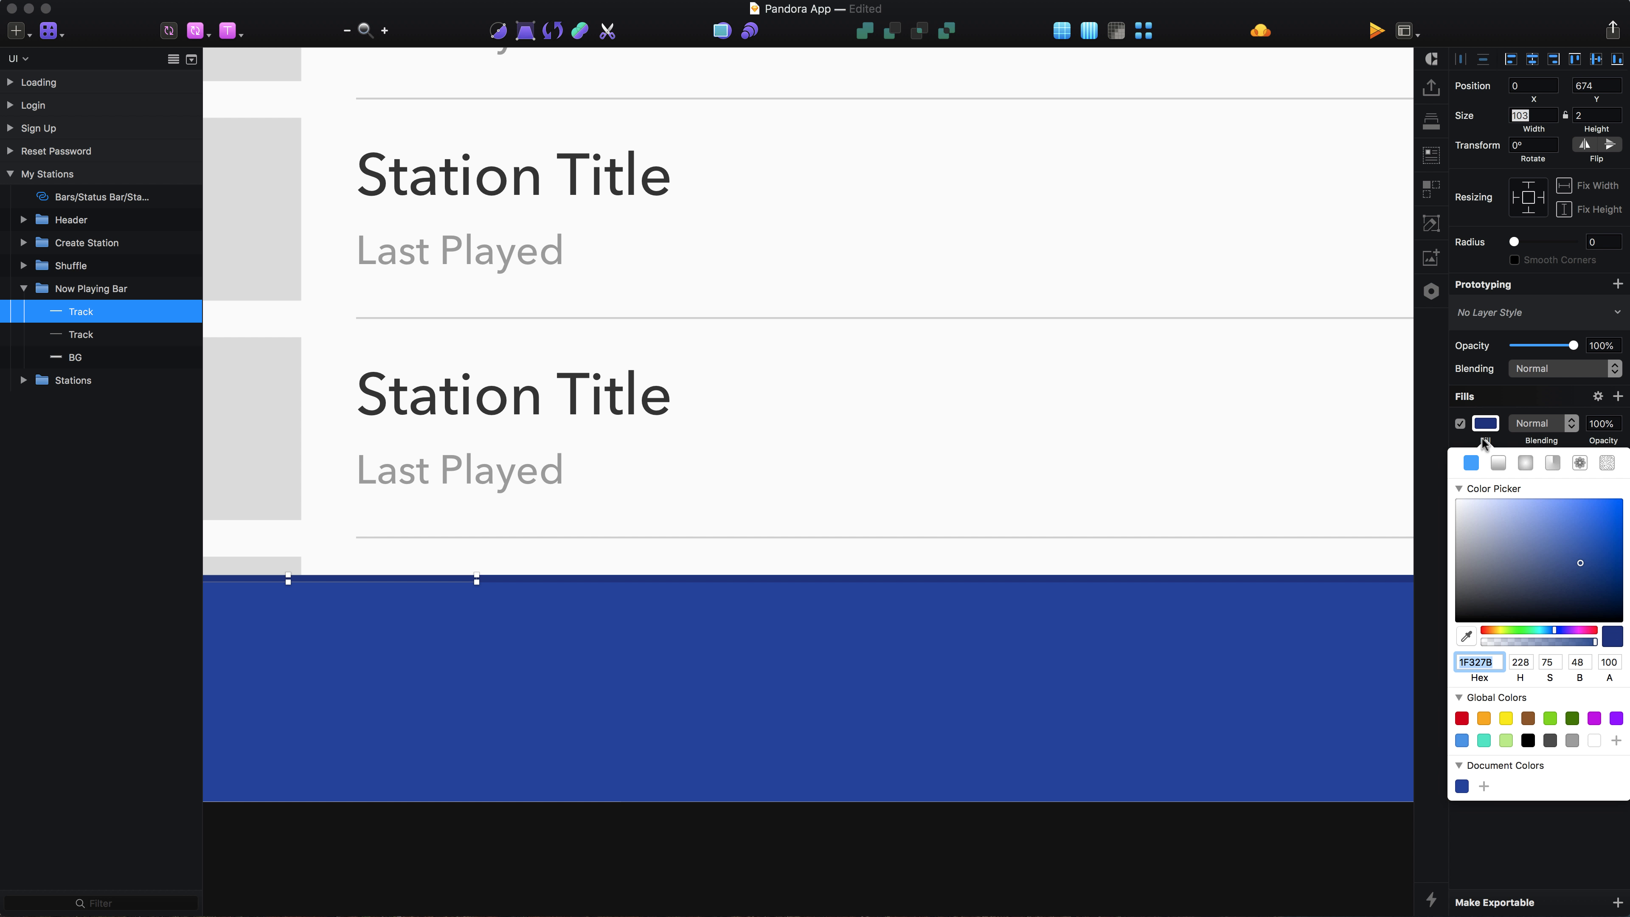
type("FFFFFF")
key("Return")
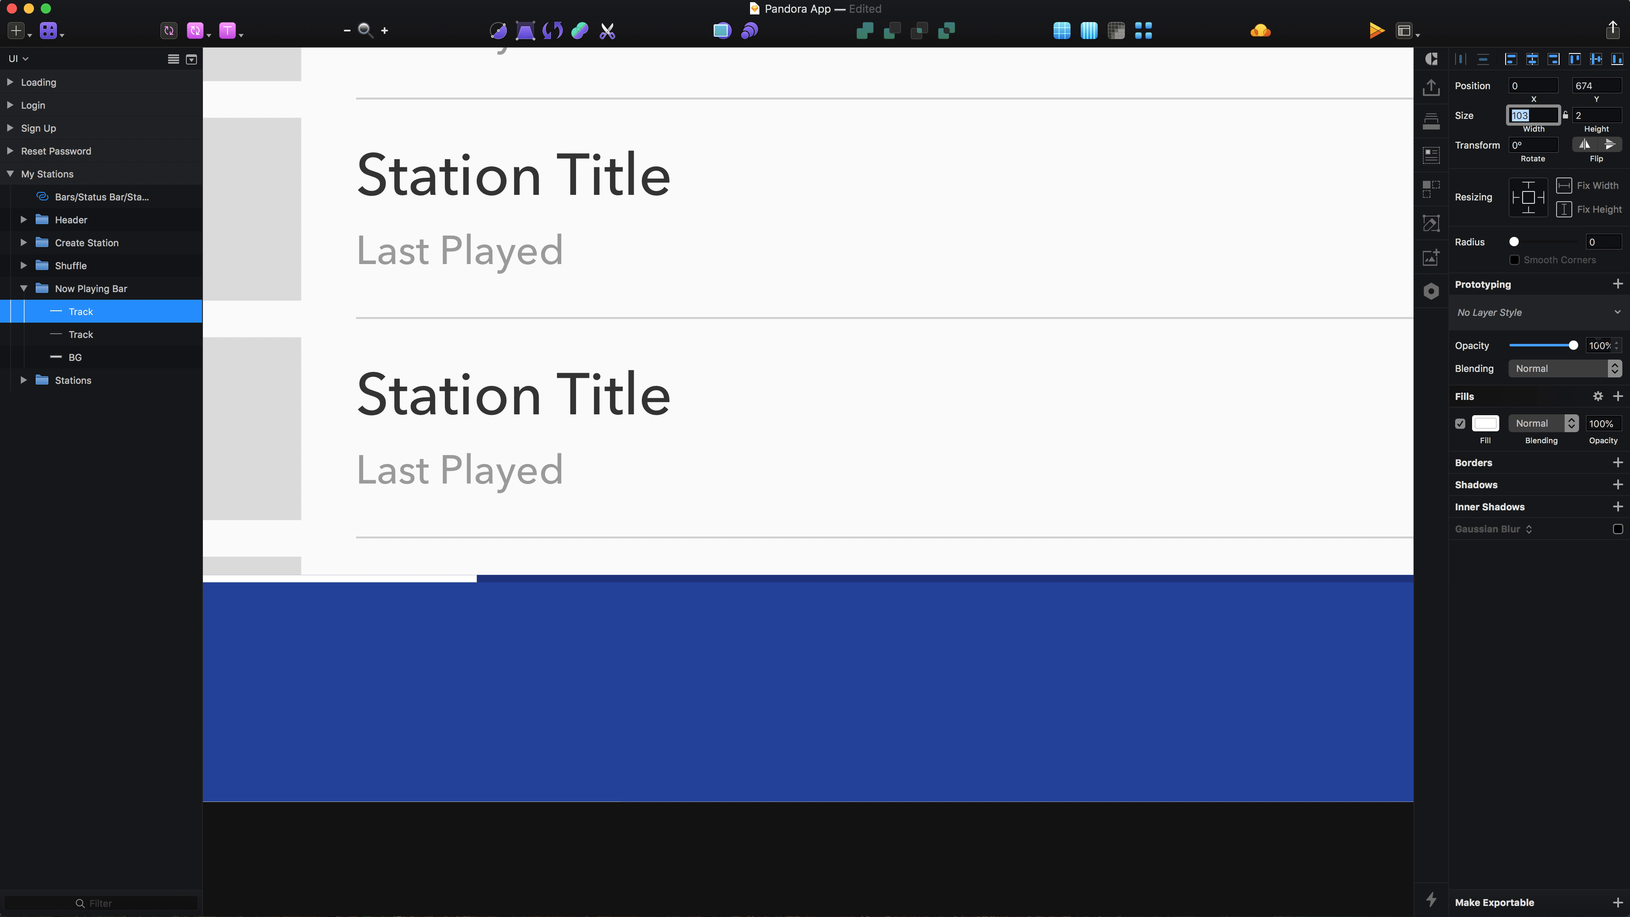
left_click(1600, 340)
type("7")
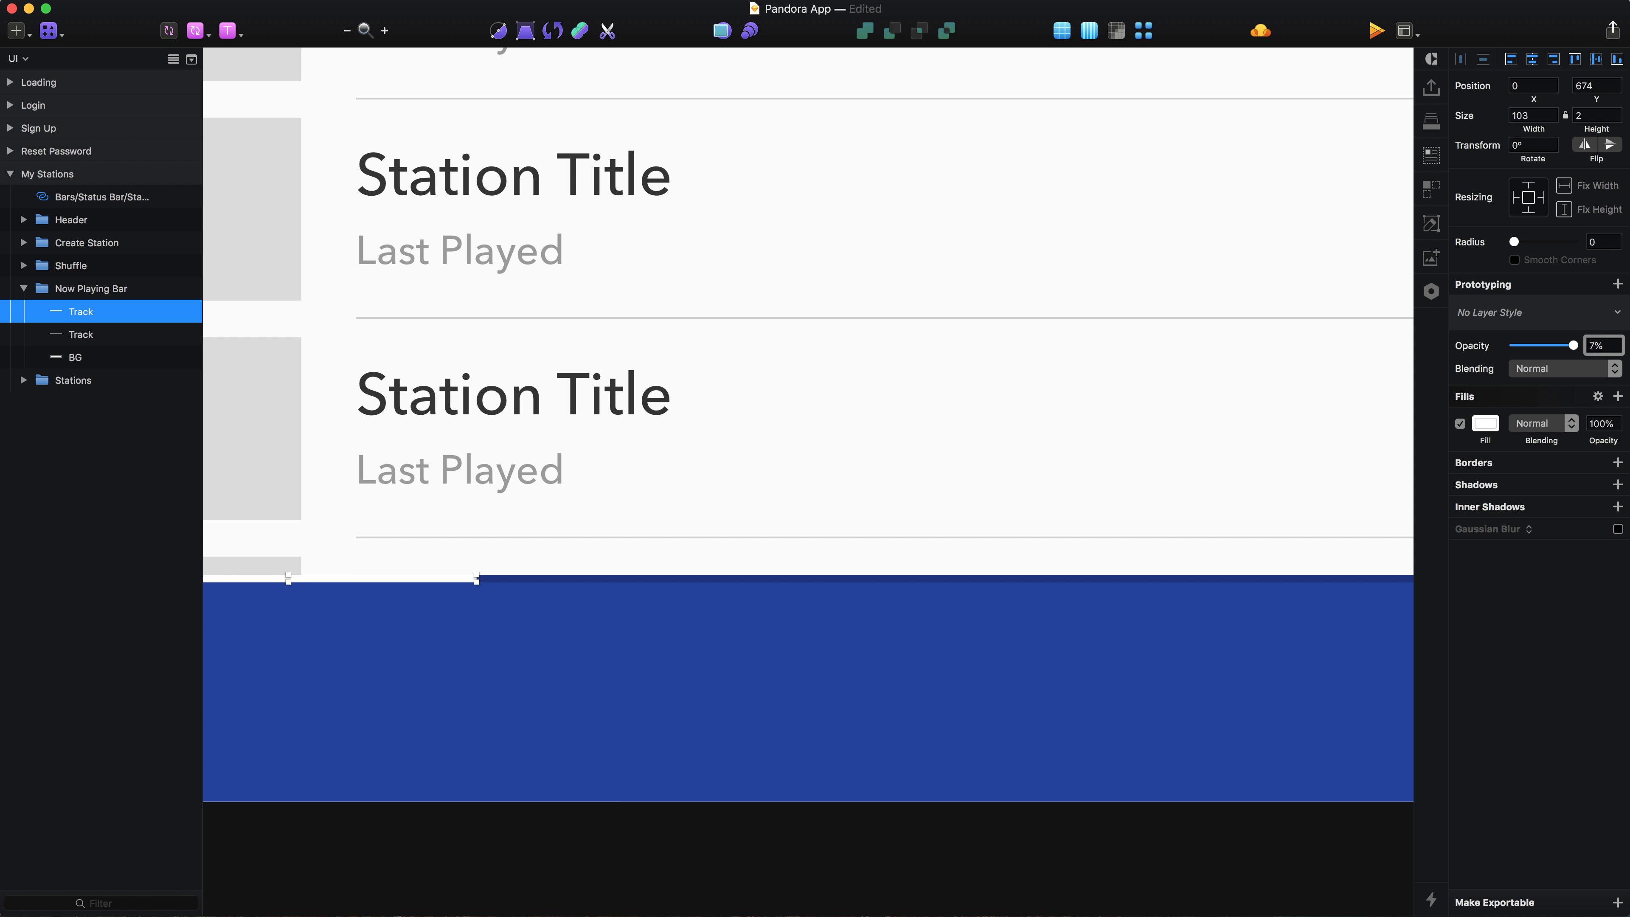
type("5")
key("Return")
Rename the white strip at the bar's upper edge as Progress.
scroll(886, 649, "left", 5)
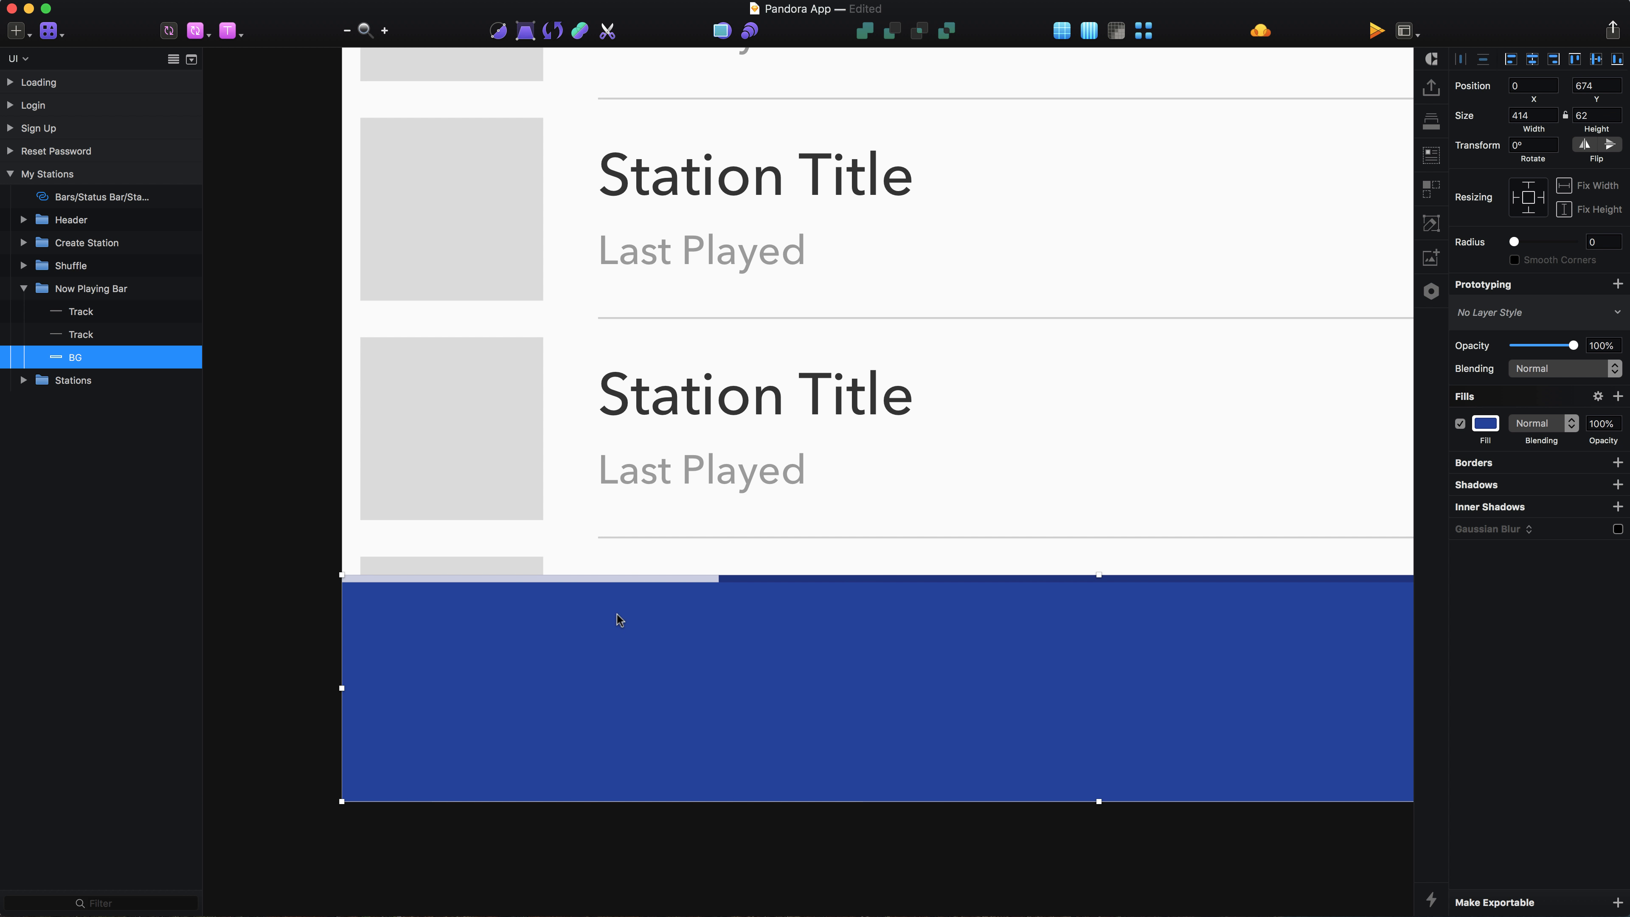
left_click(647, 580)
key("super+r")
type("P")
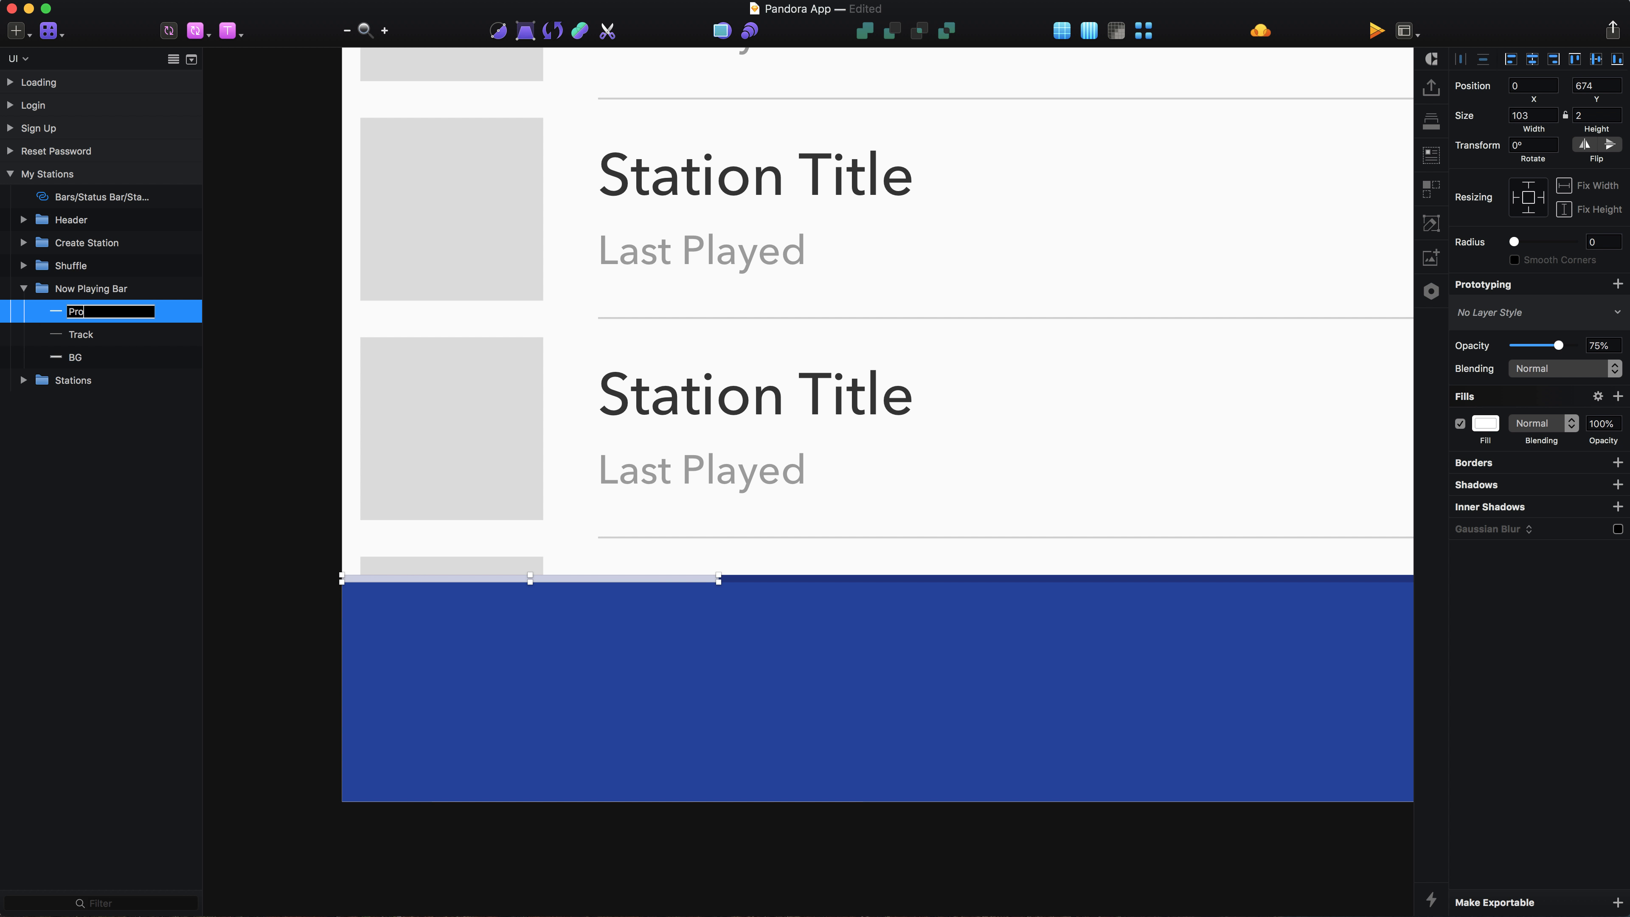
type("rogress")
key("Return")
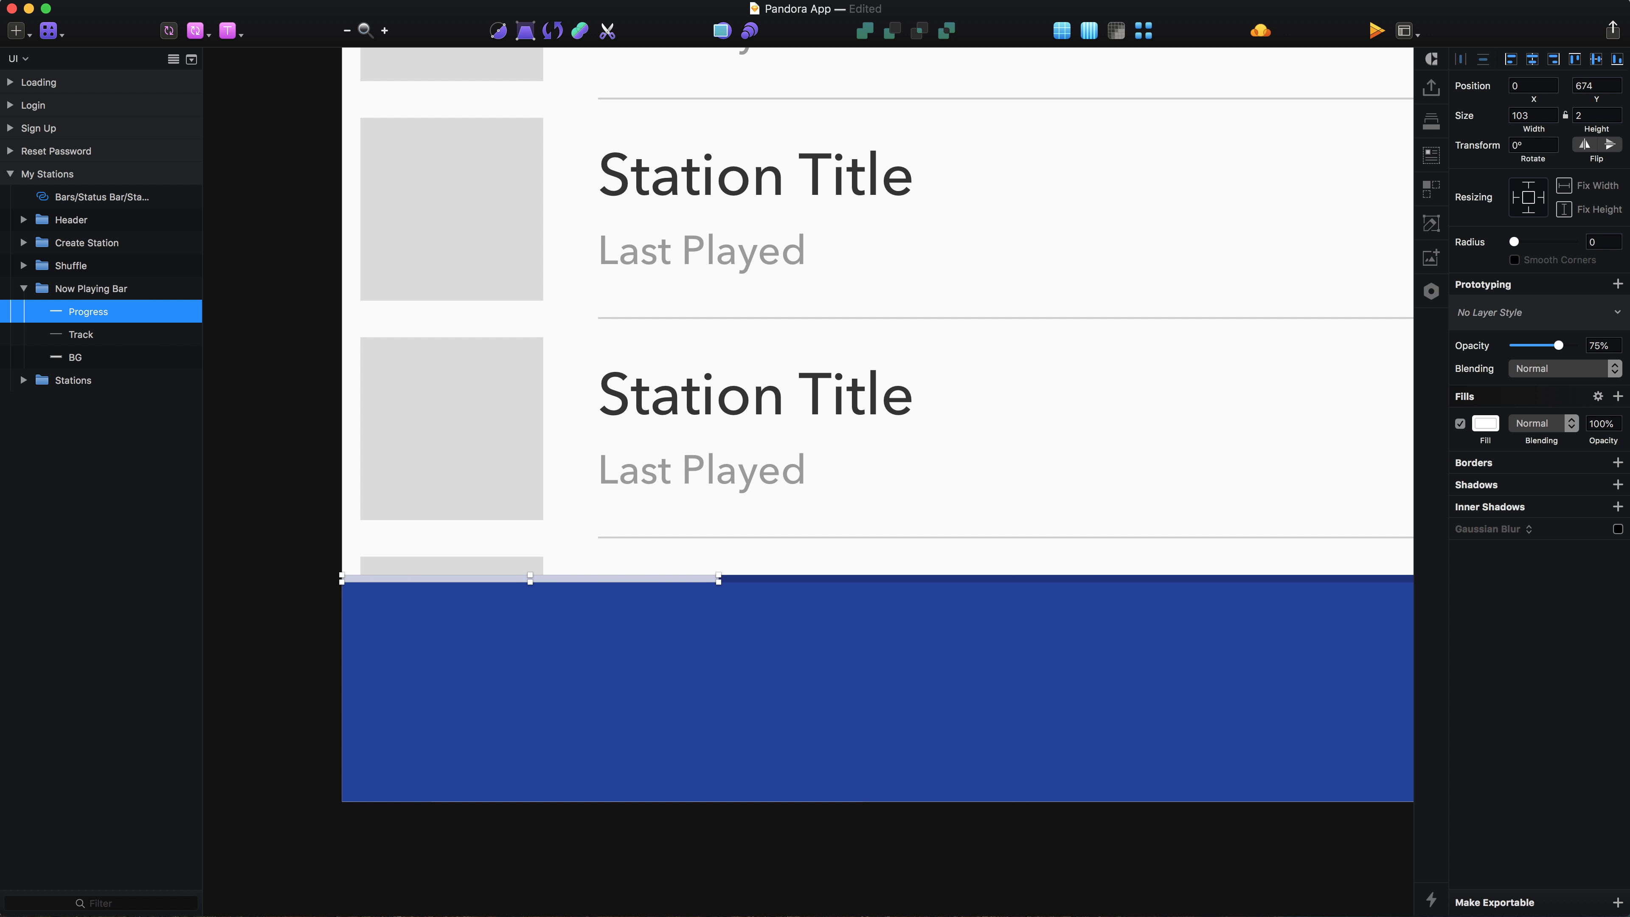
Group the Progress and Track strips and name the group Progress Track.
left_click(87, 337, "shift")
key("super+g")
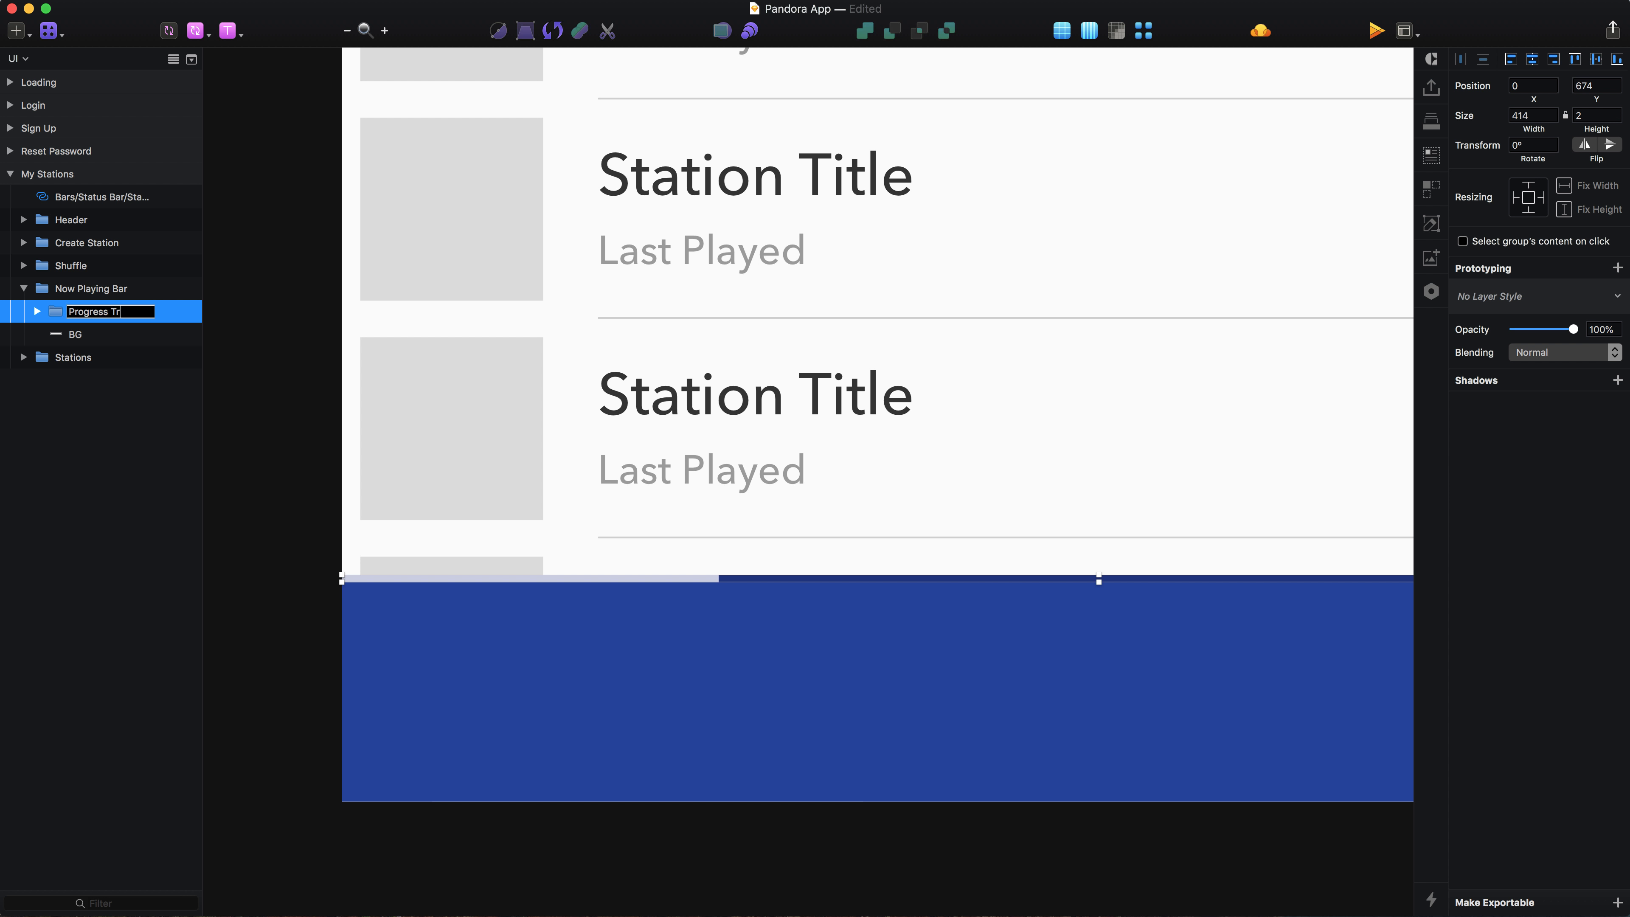
key("Return")
Draw a square near the start of the blue bar and set its size to 40 by 40.
scroll(548, 598, "down", 2)
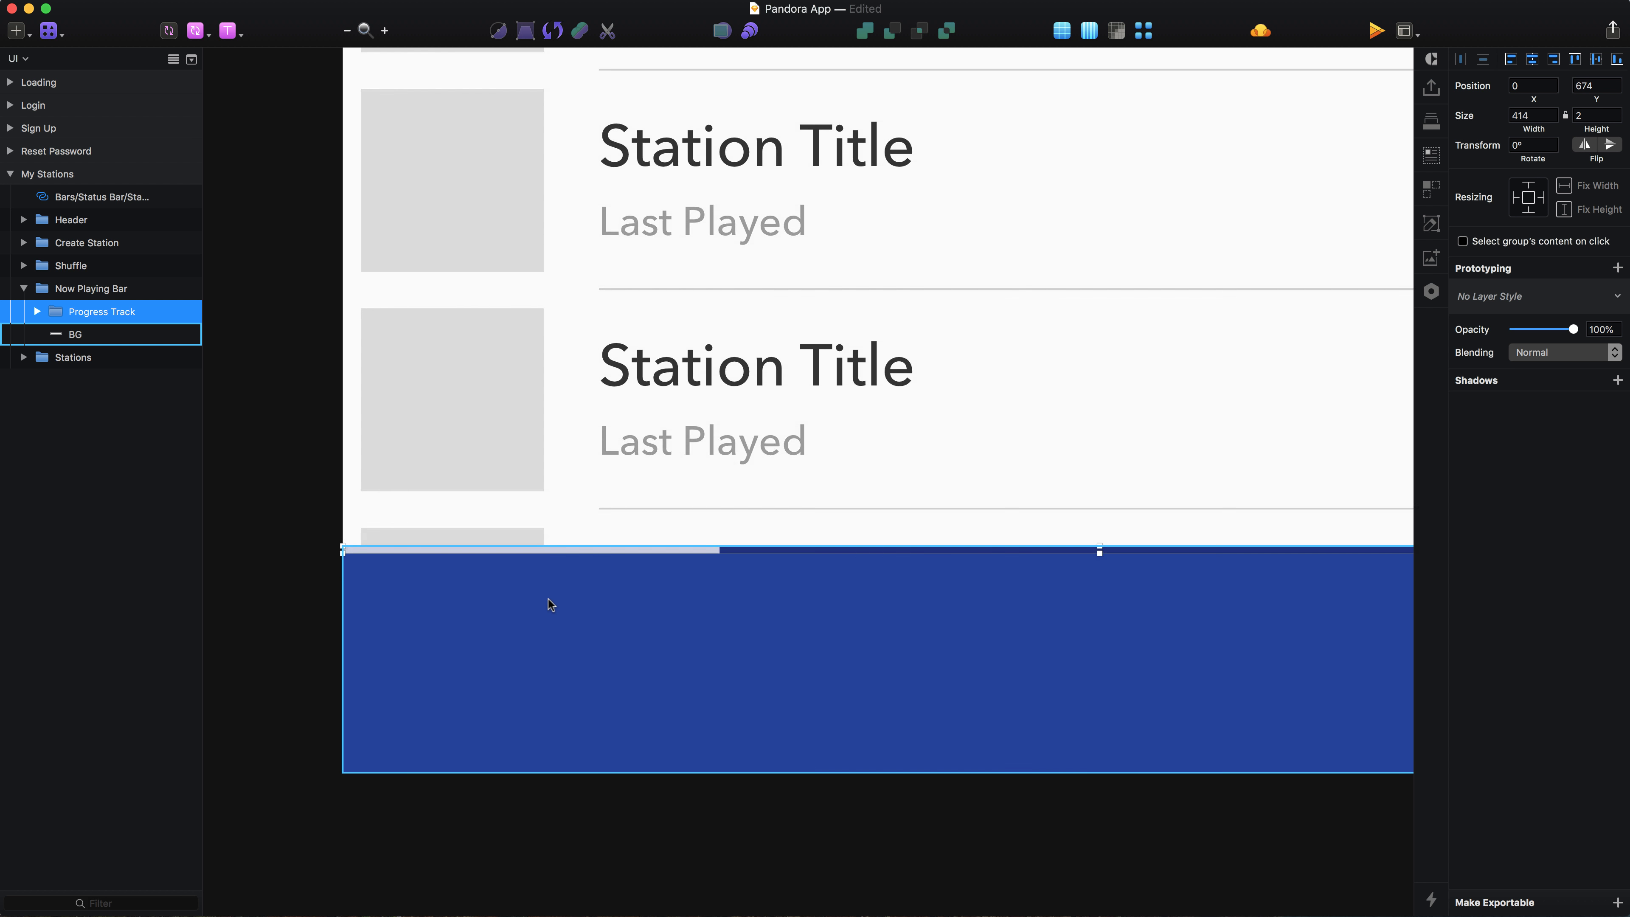
left_click(509, 610)
key("r")
left_click_drag(361, 557, 507, 707)
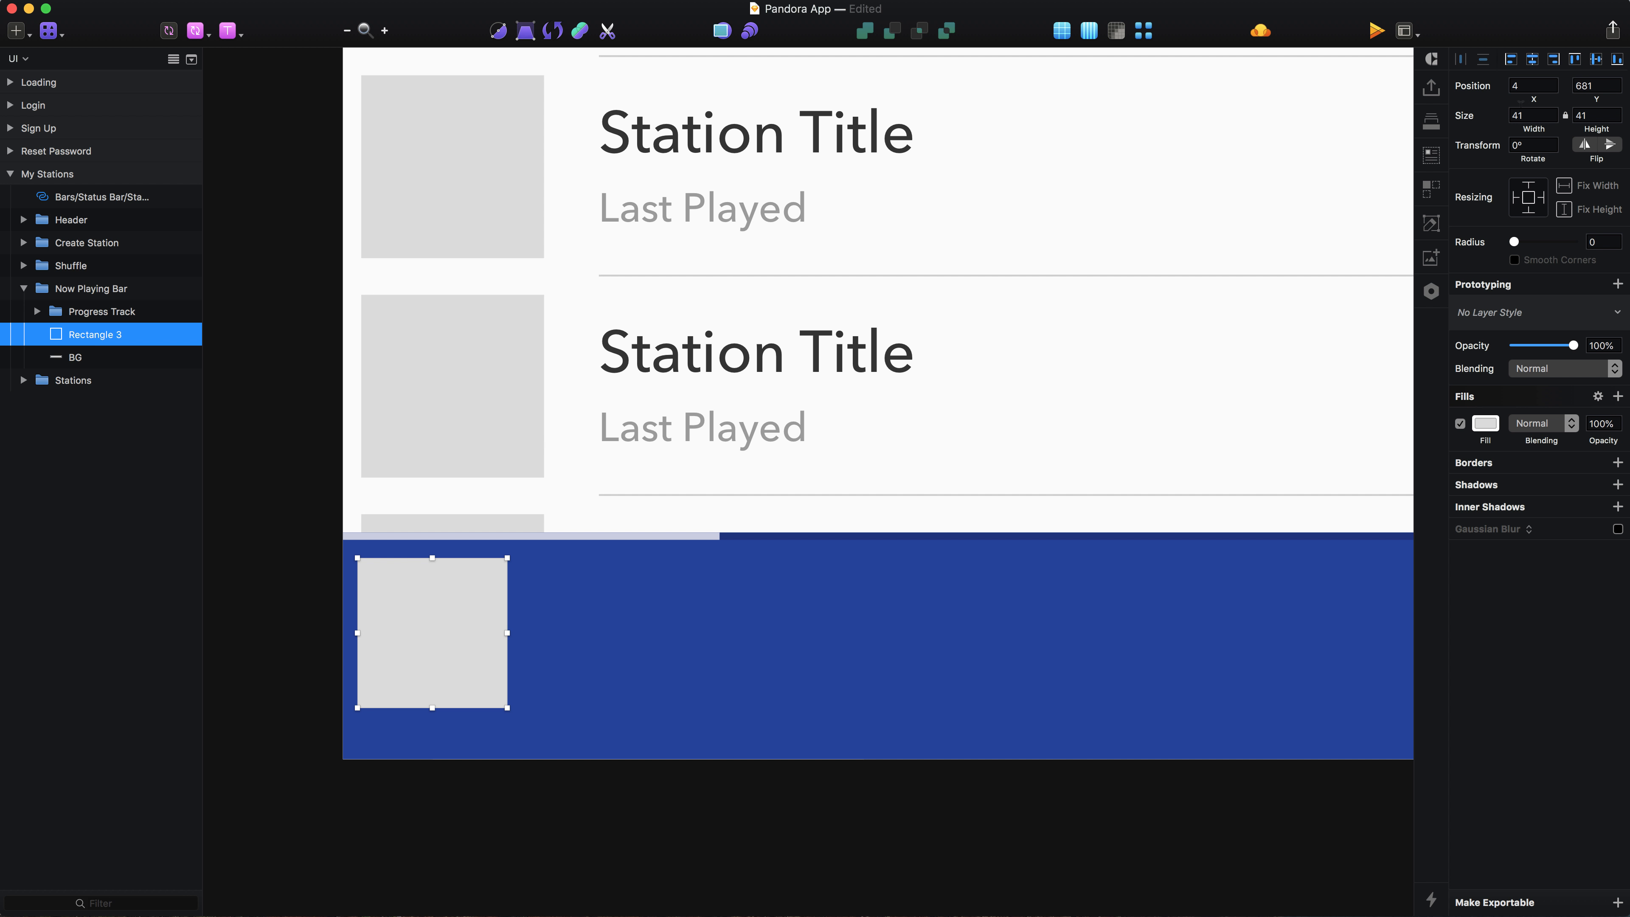
left_click(1522, 115)
key("BackSpace")
type("0")
key("Return")
Position the 40 by 40 square at X 10, Y 685 in the bar, checking its distances to the bar's edges.
key("Right")
key("Right")
key("Right")
key("Right")
key("Right")
key("Right")
key("Right")
key("Right")
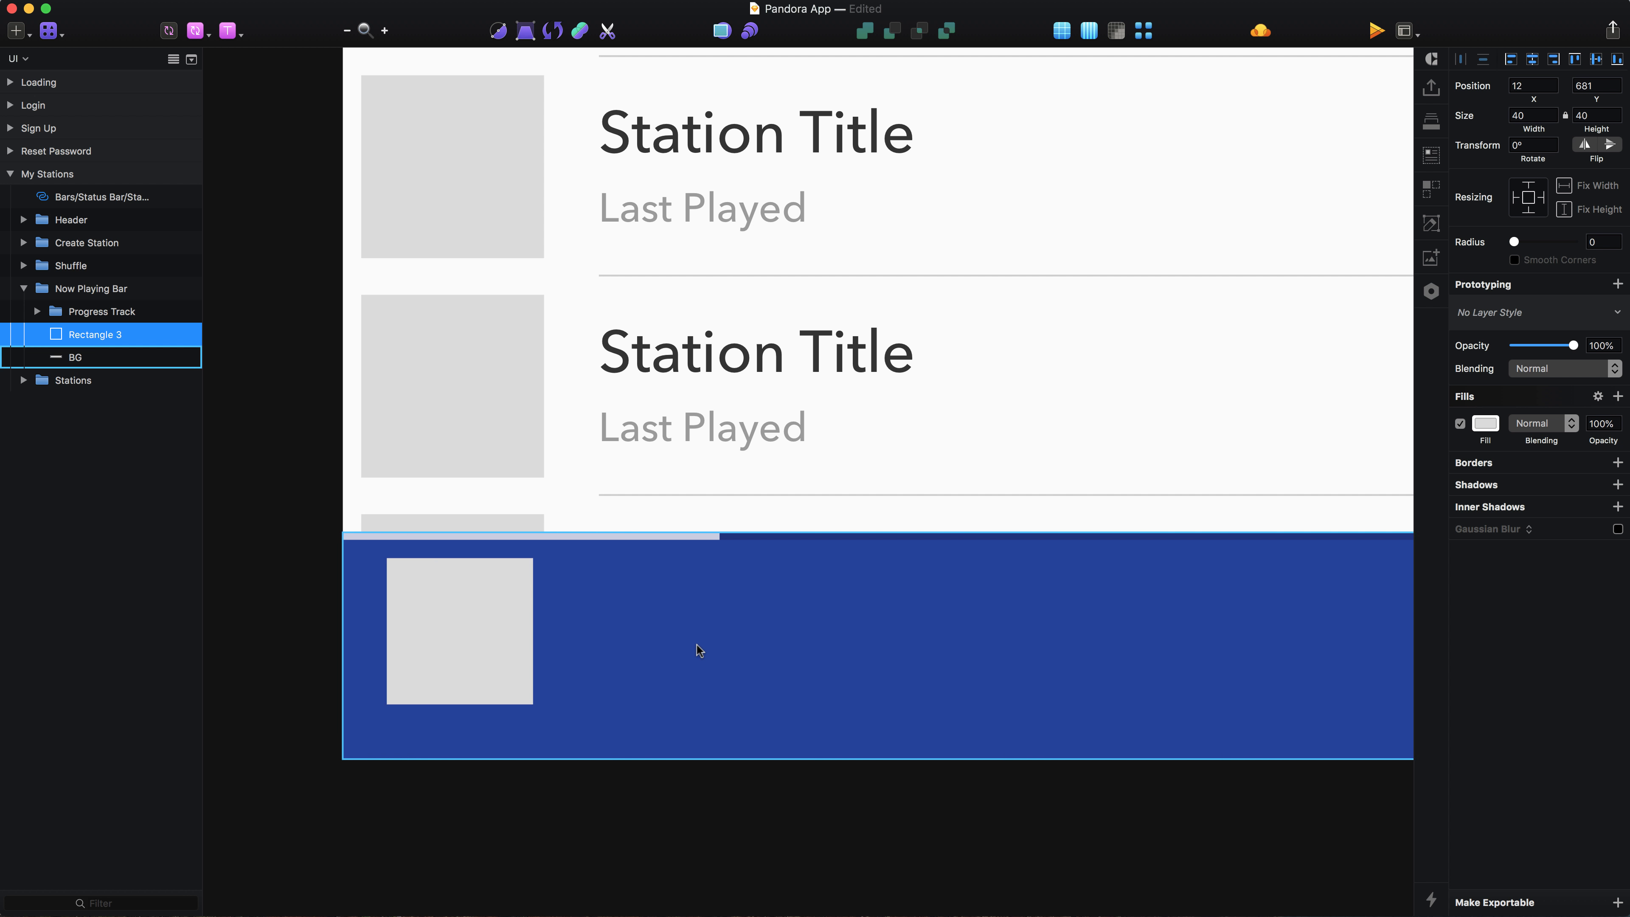
key("Down")
key("Down")
key("Down")
key("Down")
key("Down")
key("Down")
key("Down")
key("Down")
key("alt")
key("Up")
key("Up")
key("Up")
key("Up")
key("alt")
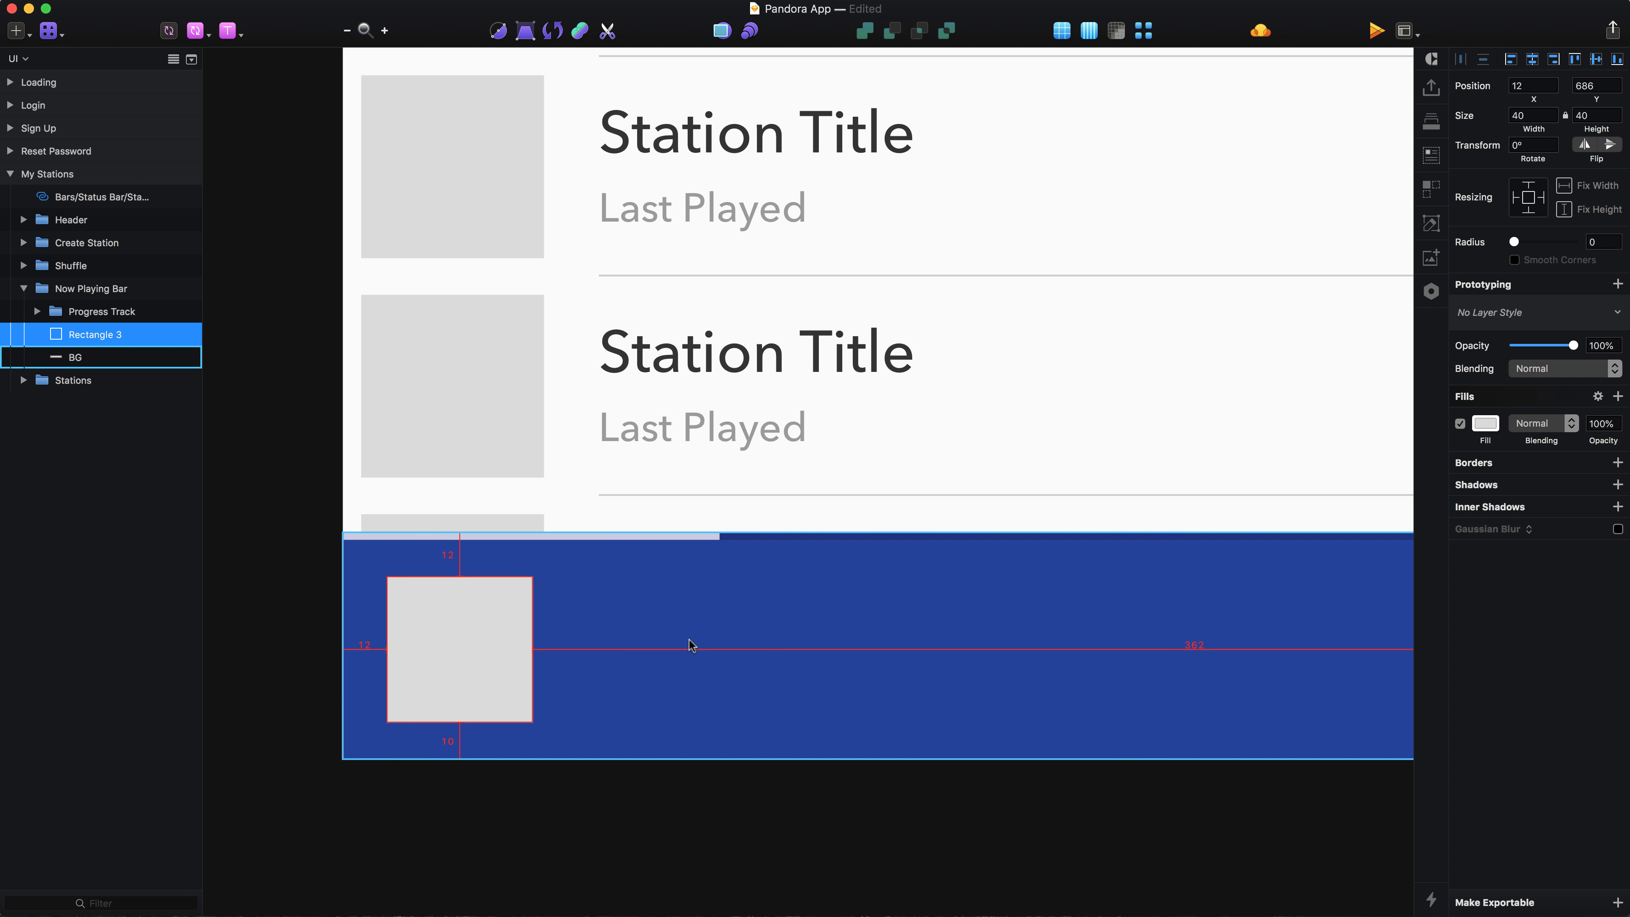
key("alt")
key("Left")
key("Left")
key("alt")
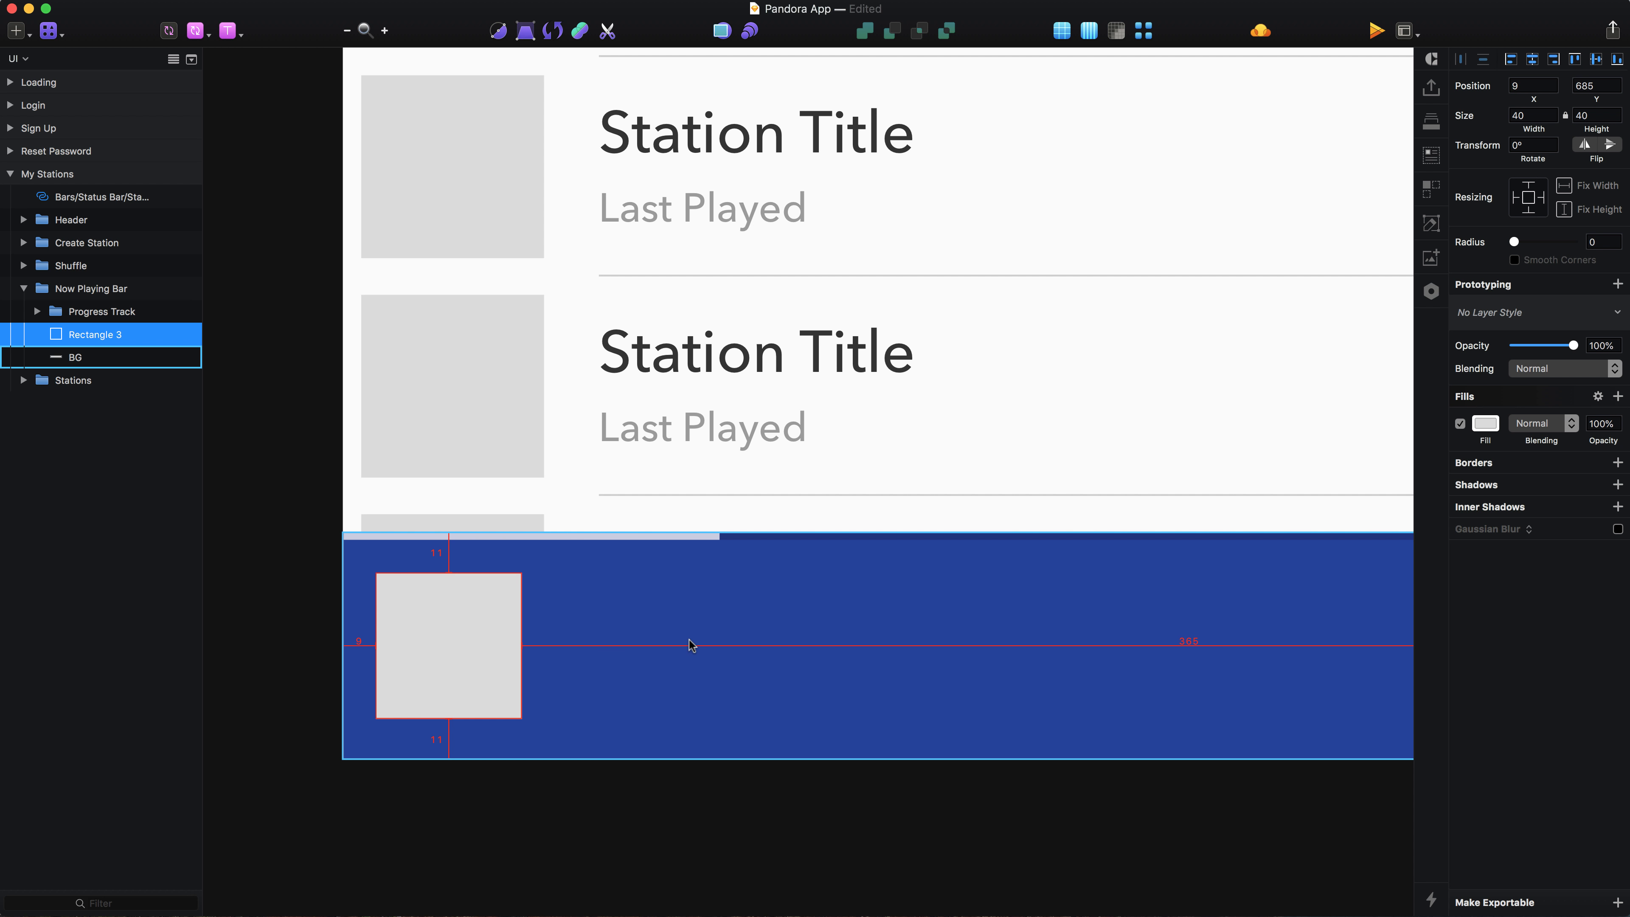
key("alt")
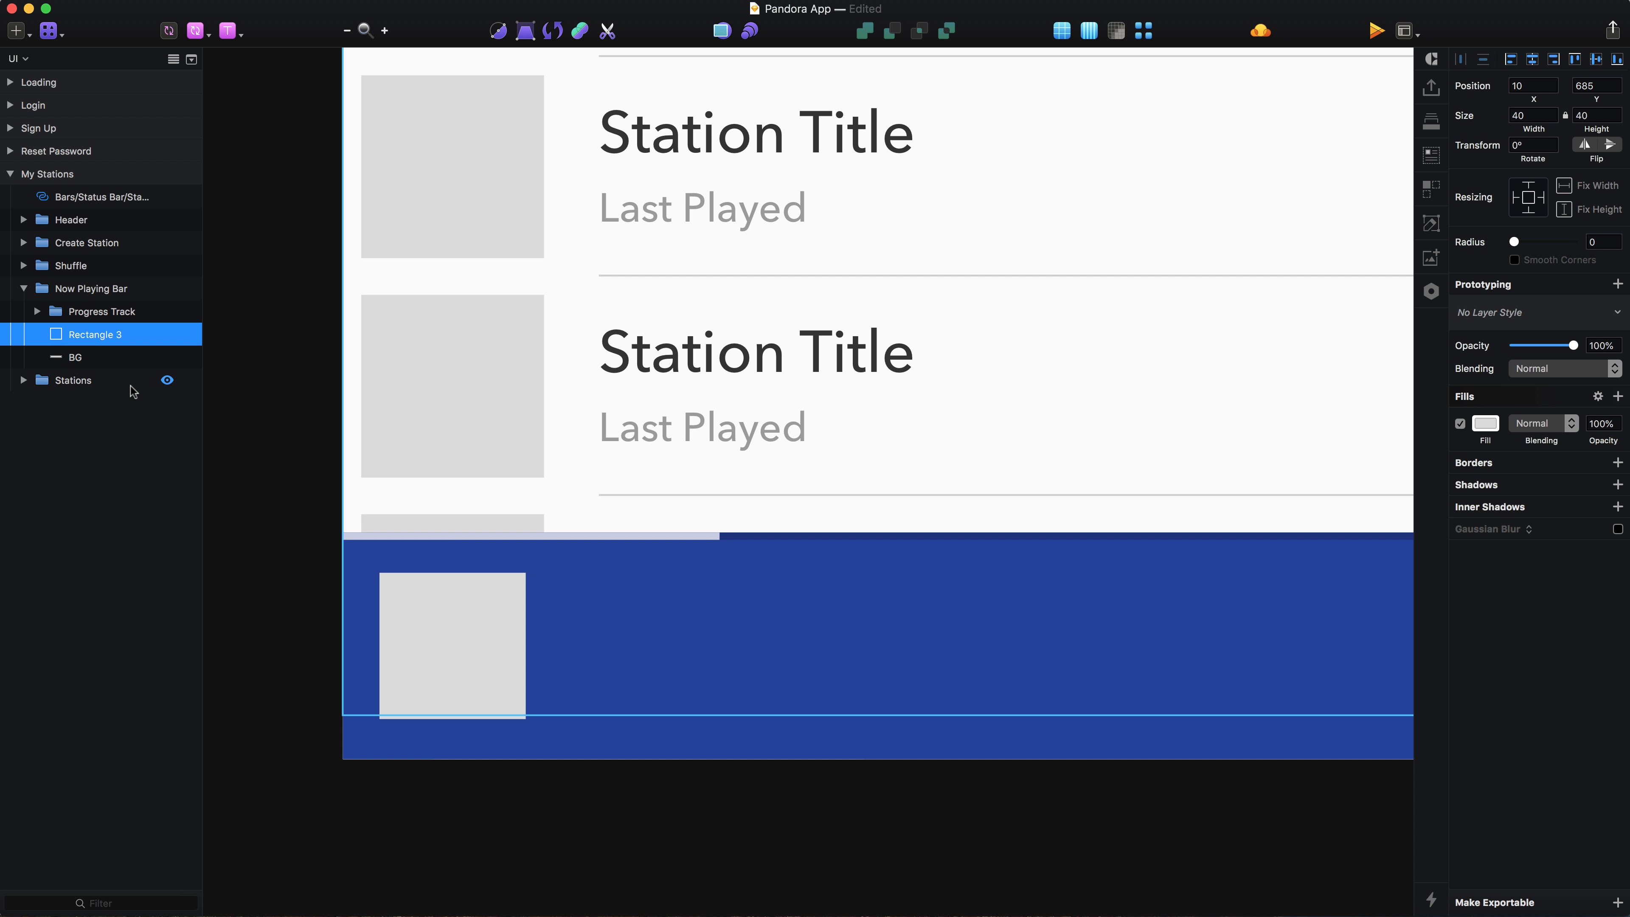
Rename the square in the Now Playing Bar group as Album Artwork.
key("super+r")
type("Album Artwork")
key("Return")
Add a text layer reading "Song Title" beside the album artwork in the bar.
key("t")
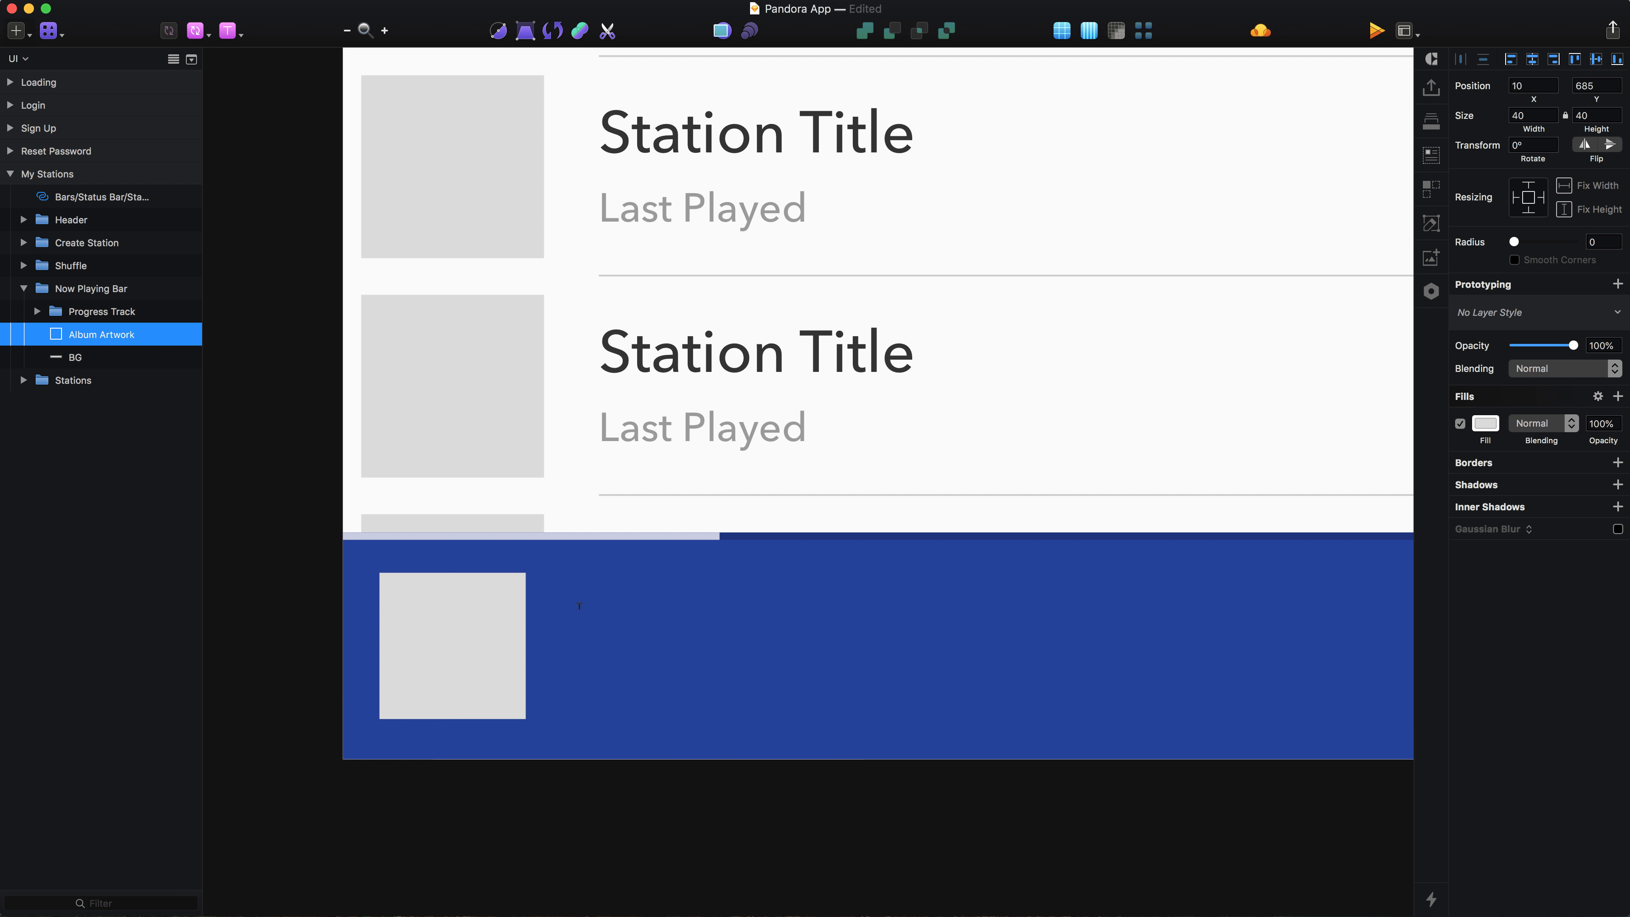
left_click(573, 609)
type("Sont")
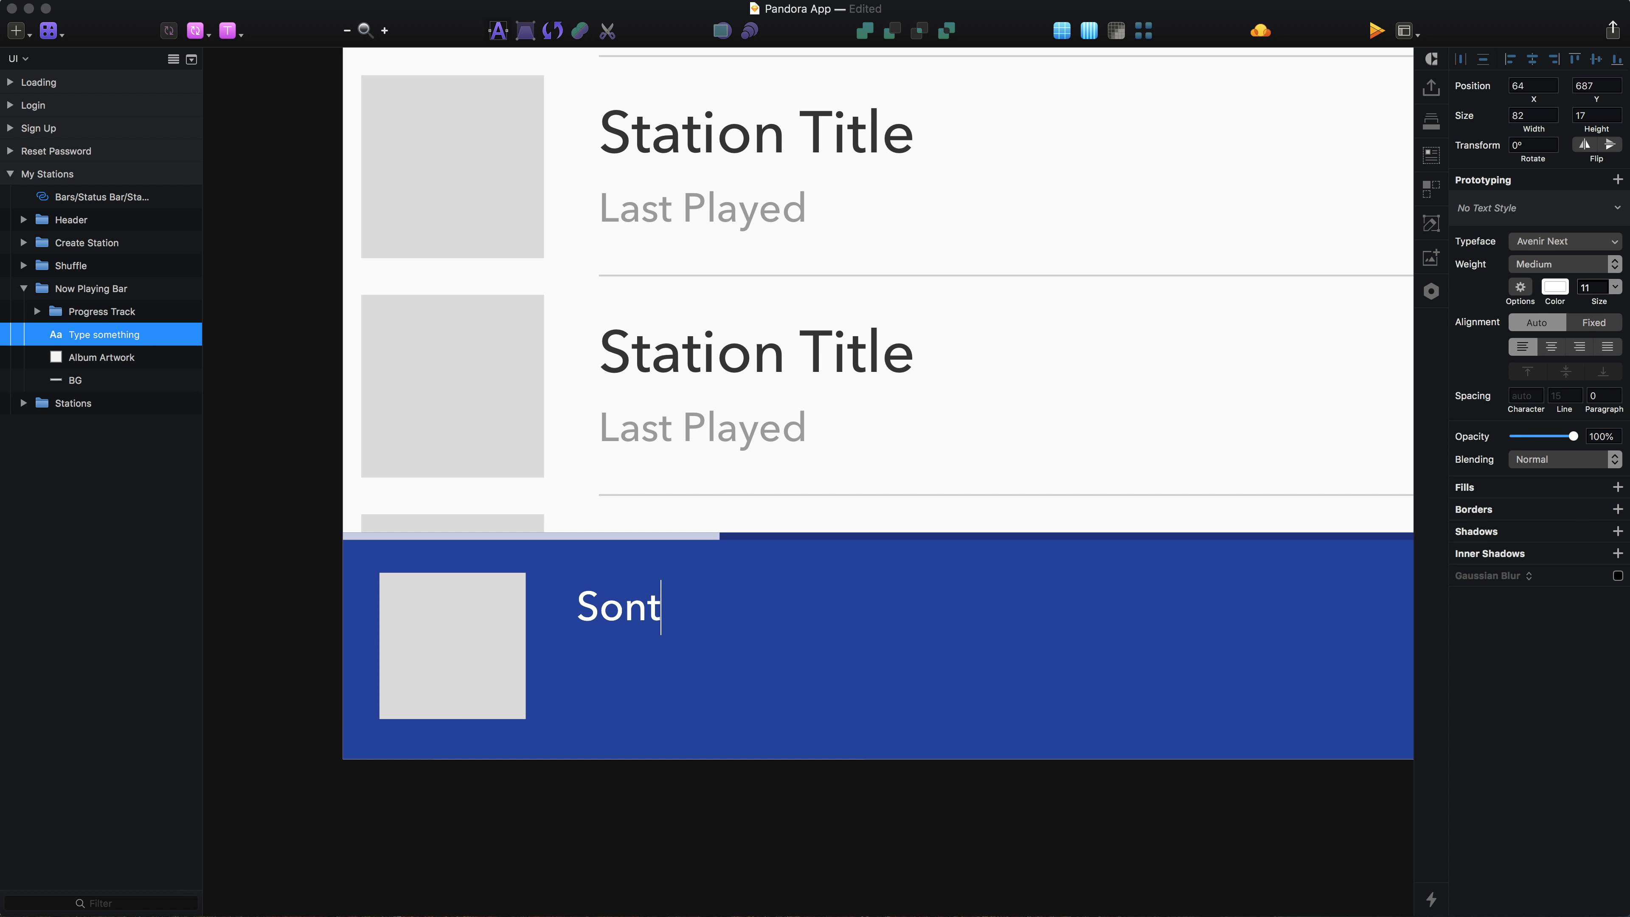
key("BackSpace")
type("g Title")
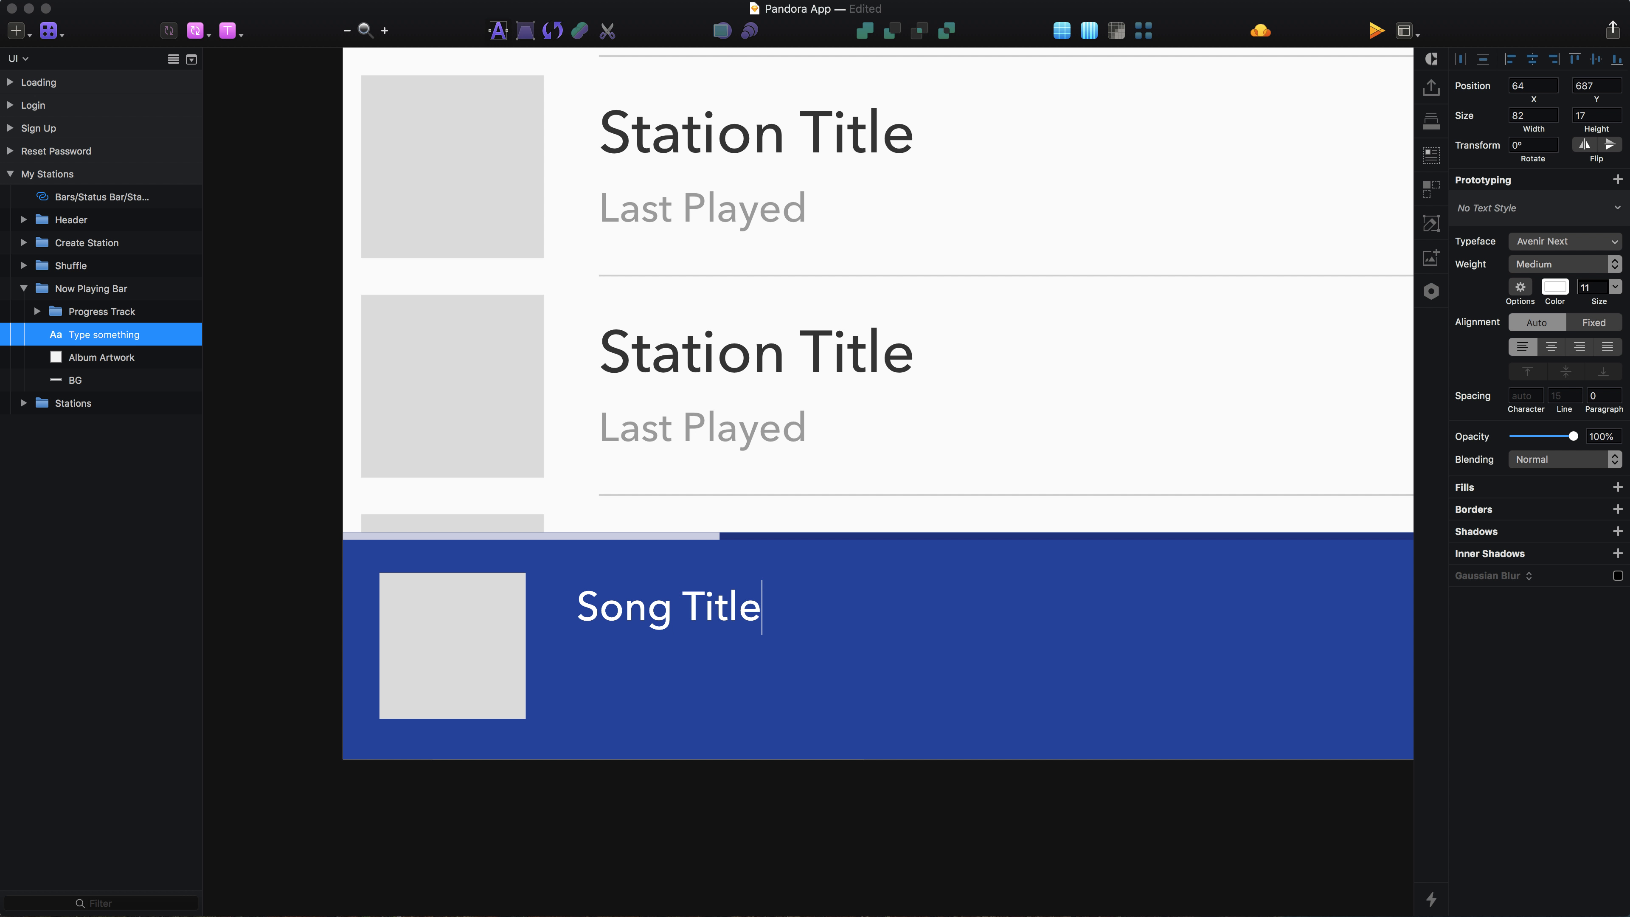
key("Escape")
Format the Song Title text with size 16, Demi Bold weight and line spacing 24.
key("Up")
key("Up")
key("Up")
key("Up")
key("Up")
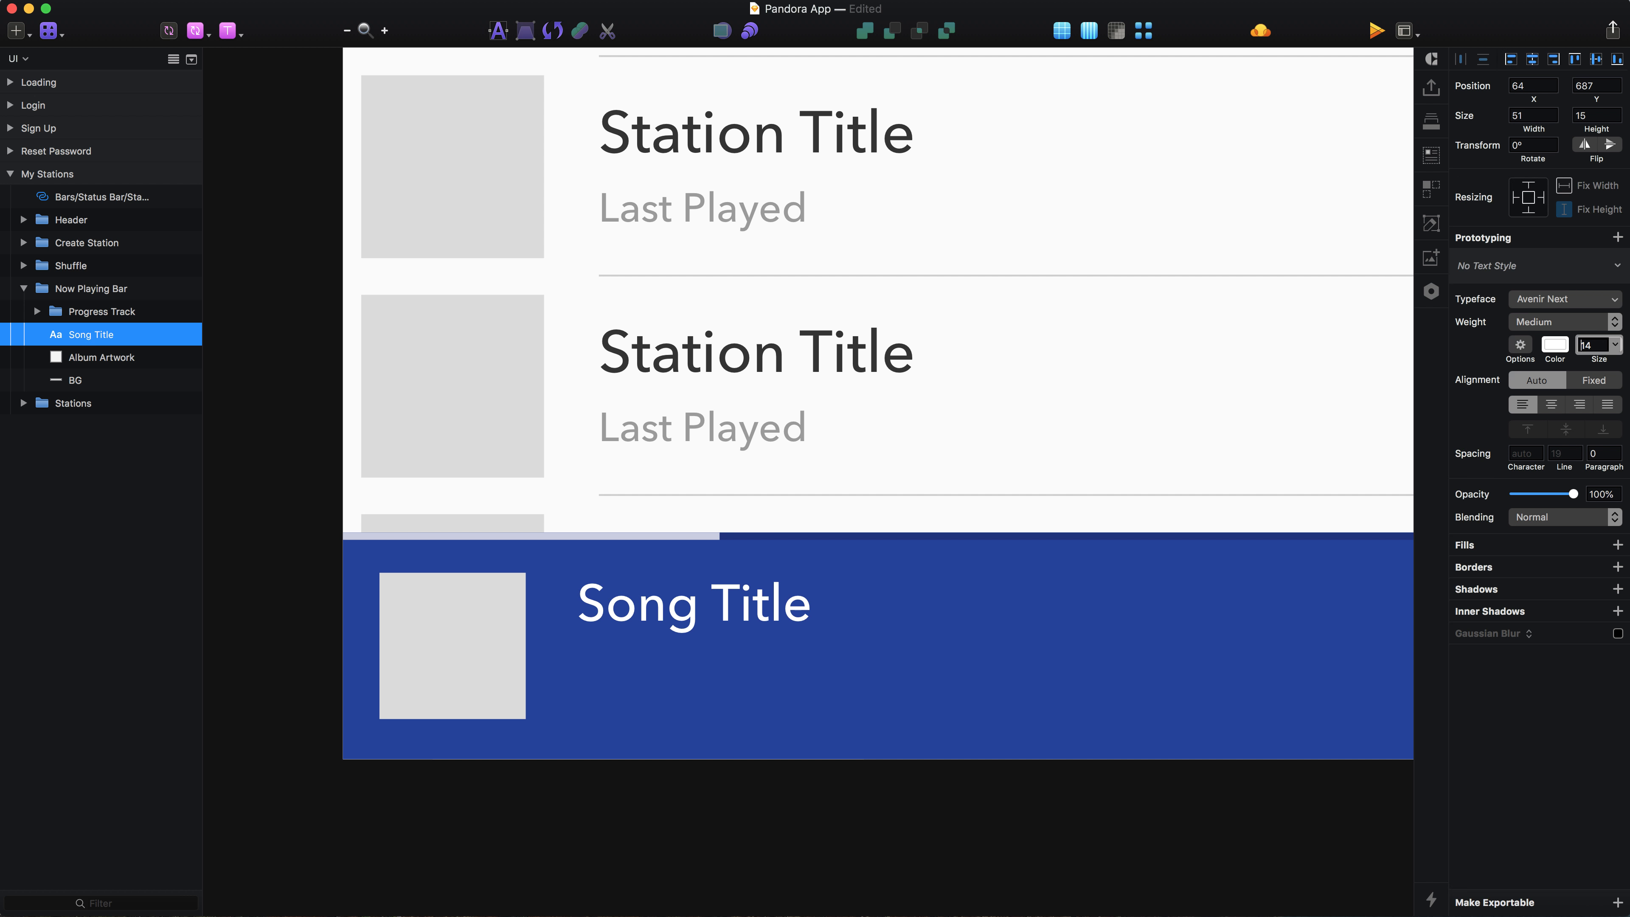
left_click(1565, 323)
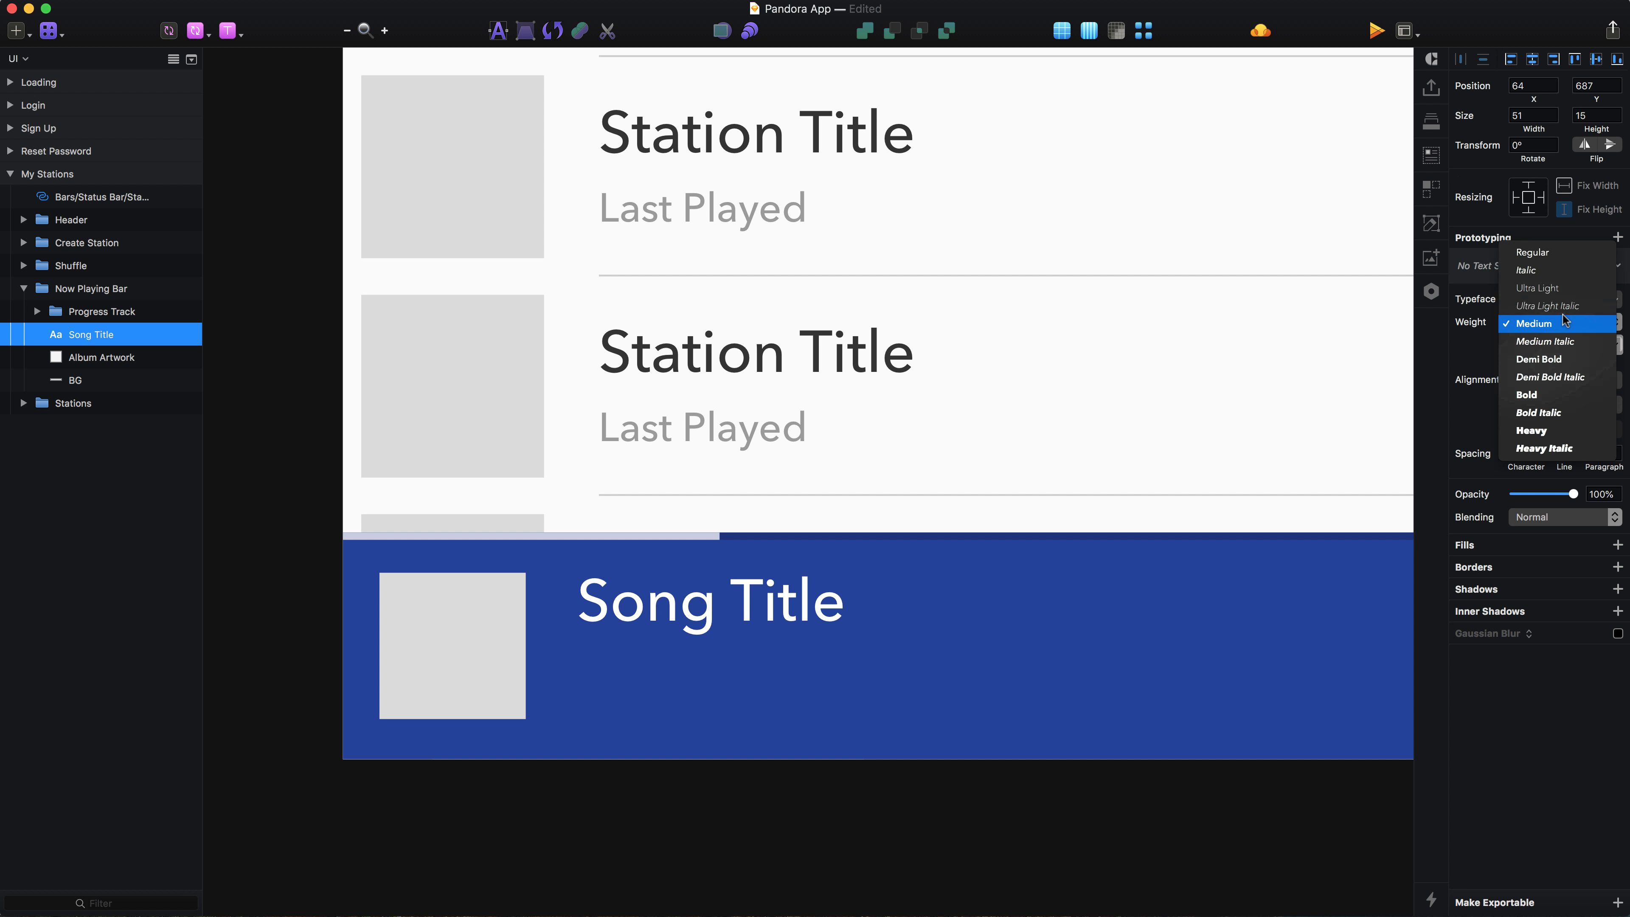
left_click(1562, 361)
left_click(1560, 453)
type("24")
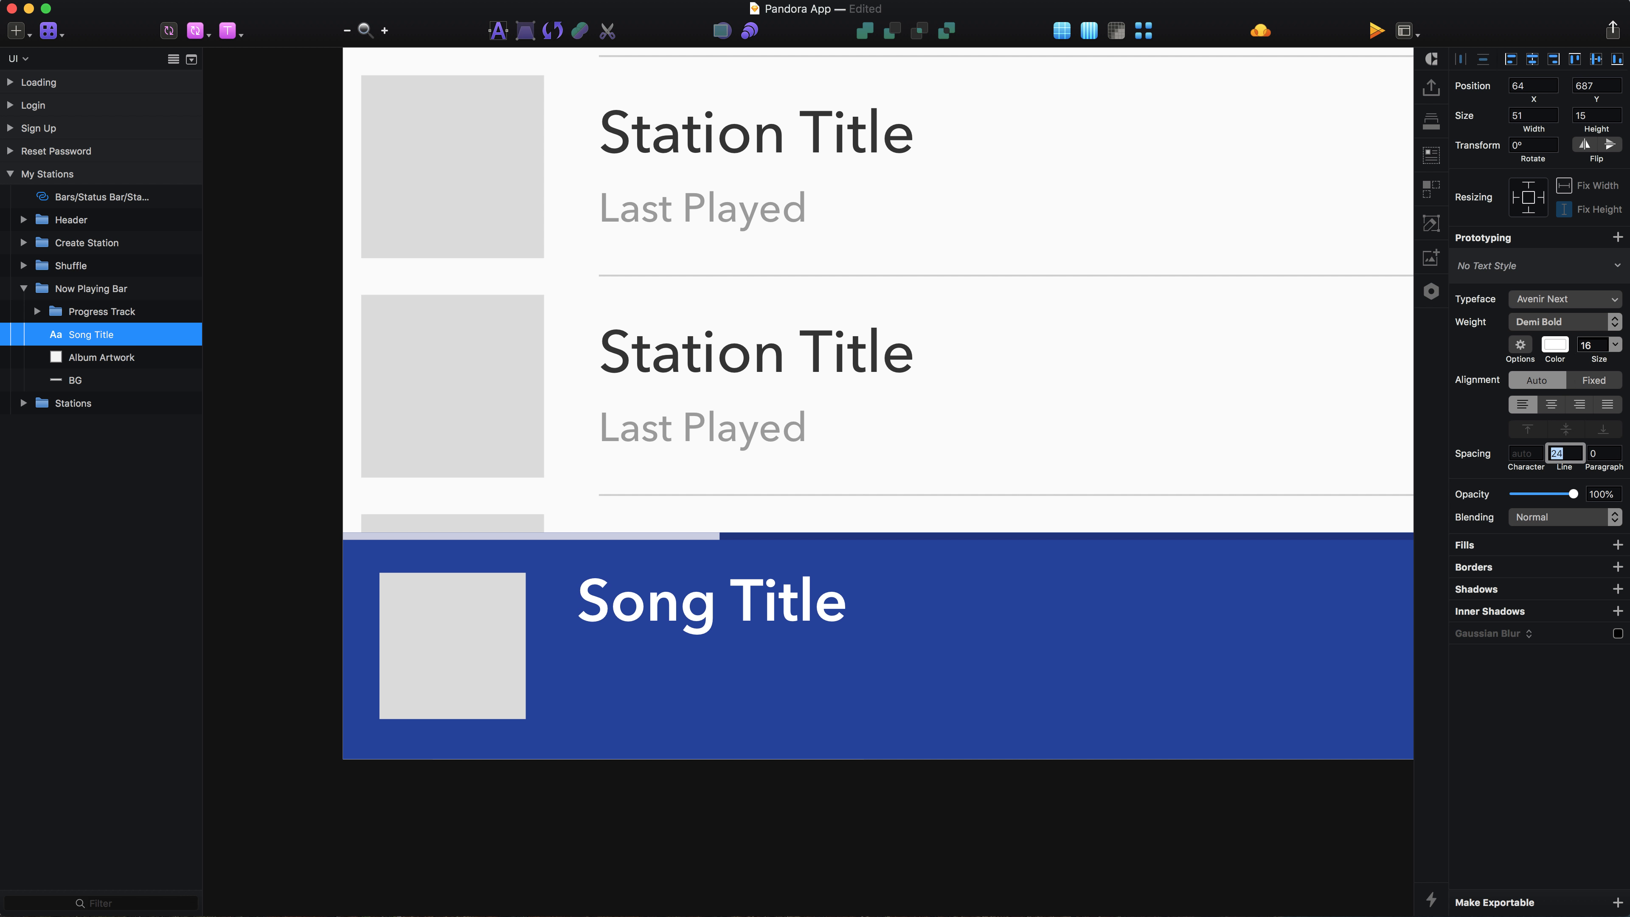
key("Return")
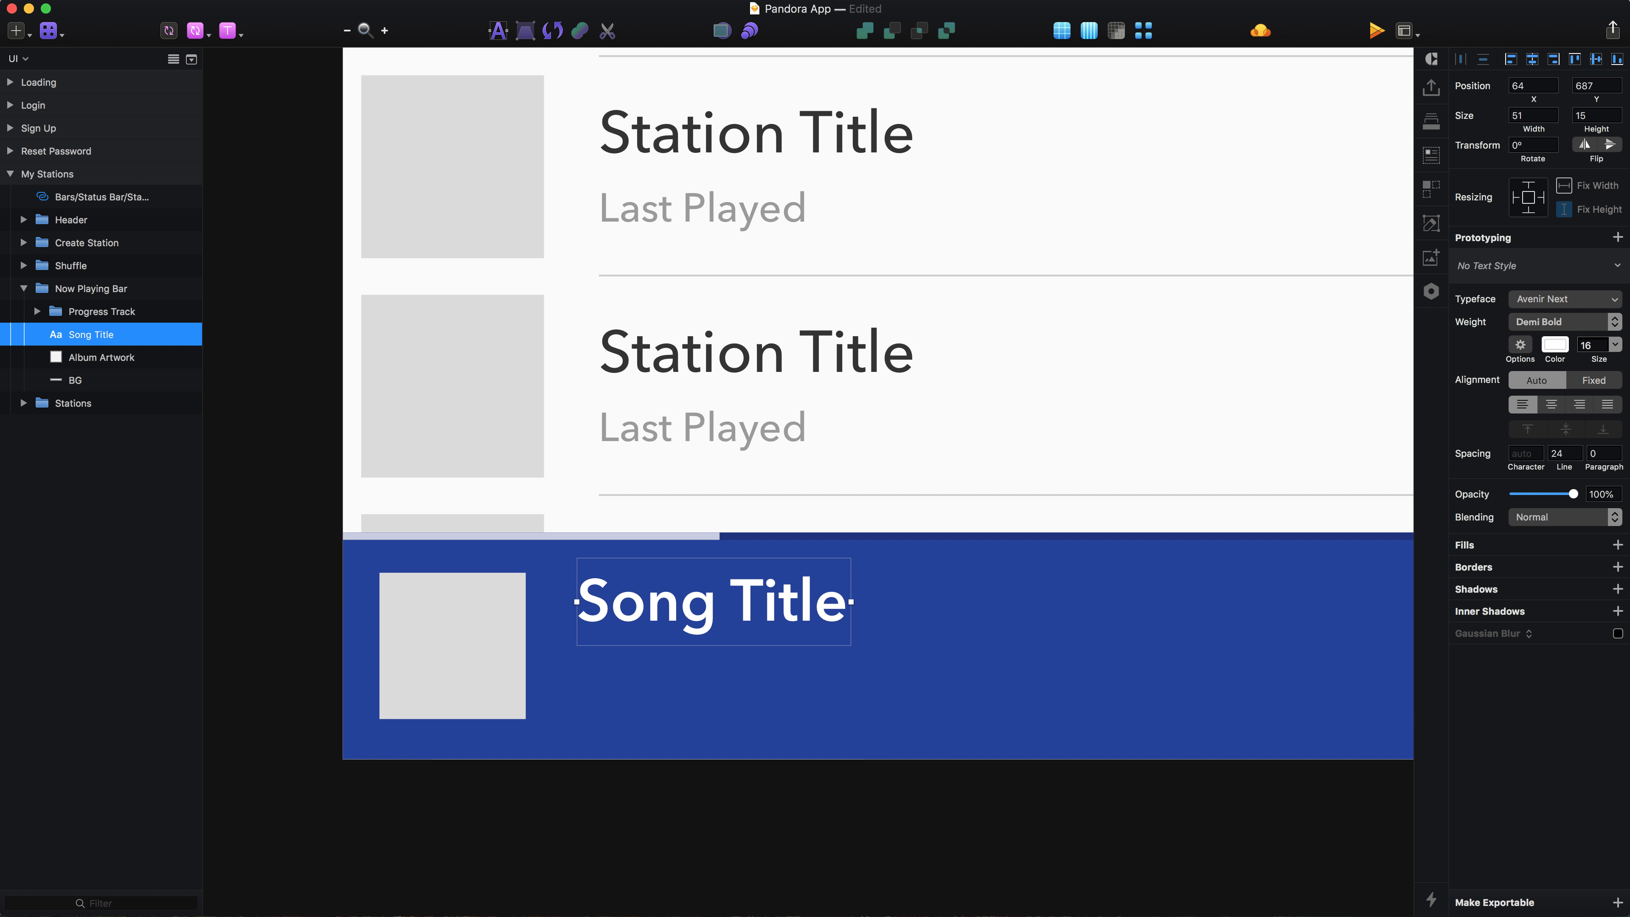
Move the Song Title text closer to the album artwork, to X 56, and nudge it into vertical alignment.
left_click(729, 611)
left_click(698, 587)
left_click_drag(699, 587, 684, 593)
key("Left")
key("Left")
key("Left")
key("Left")
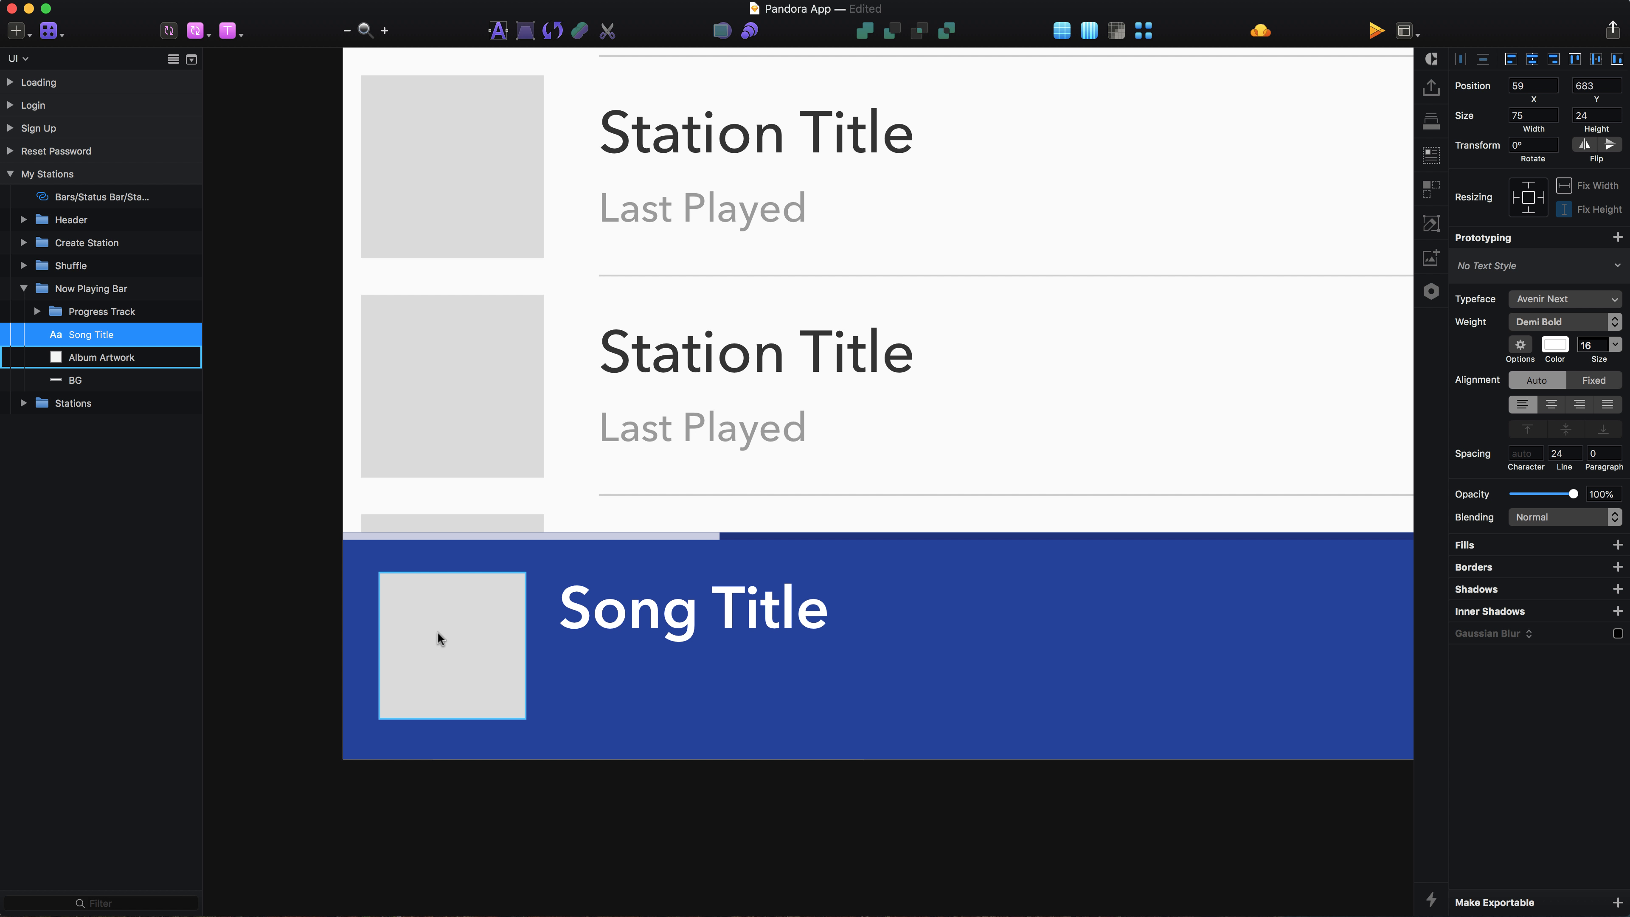
key("alt")
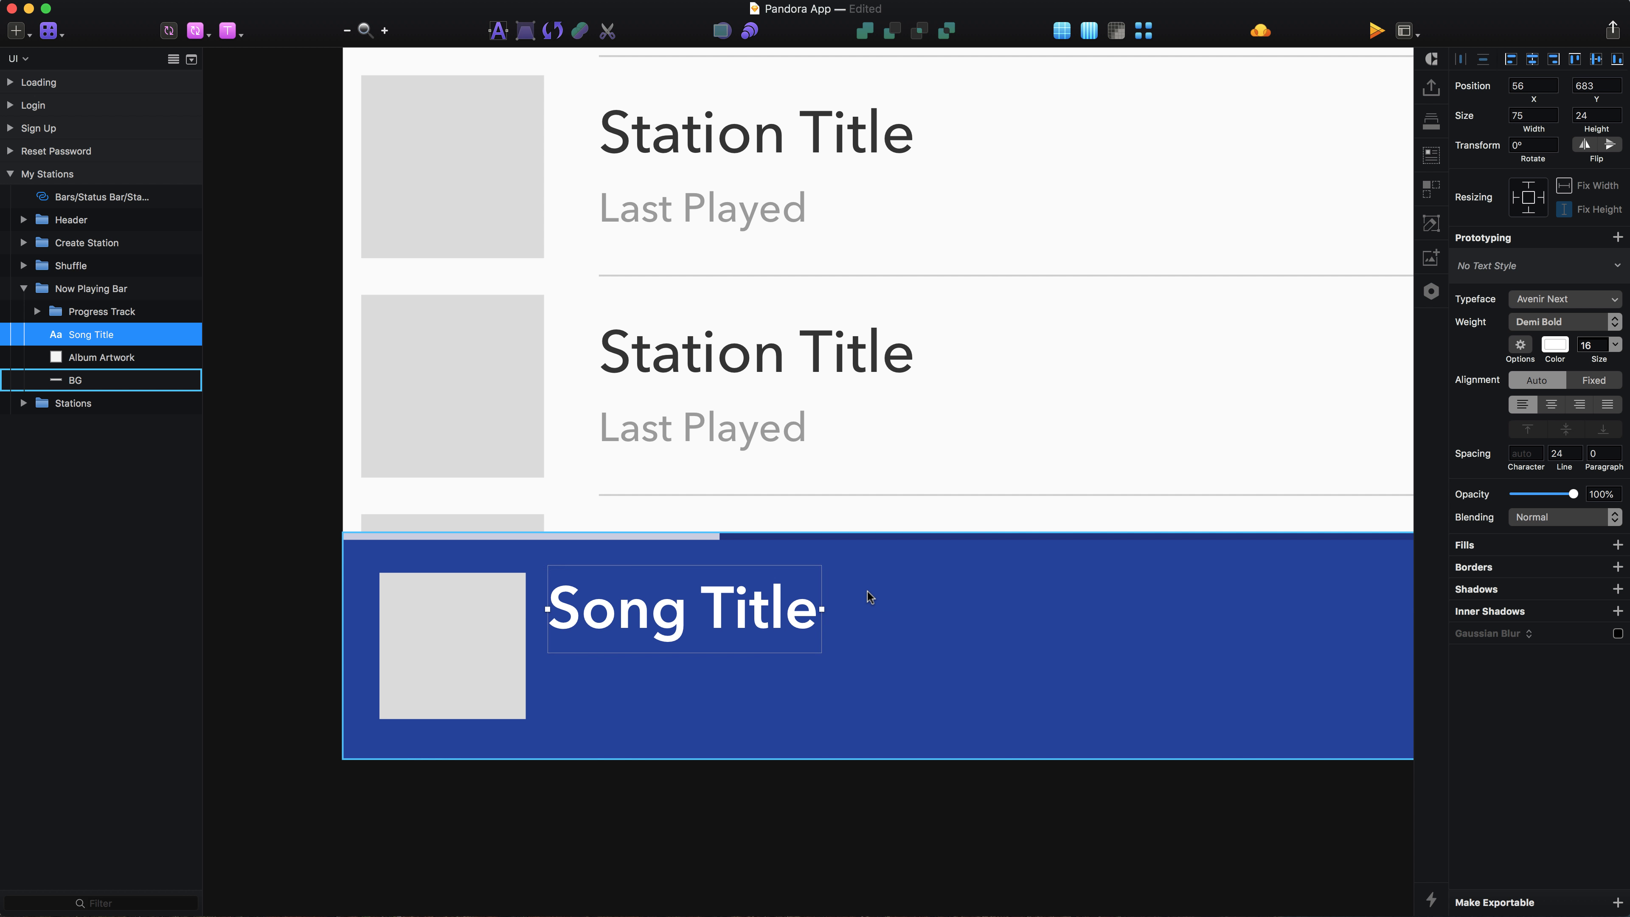
key("Down")
Duplicate the Song Title text directly below itself at Y 703 and change the copy's text to "Artist".
left_click_drag(708, 618, 709, 687)
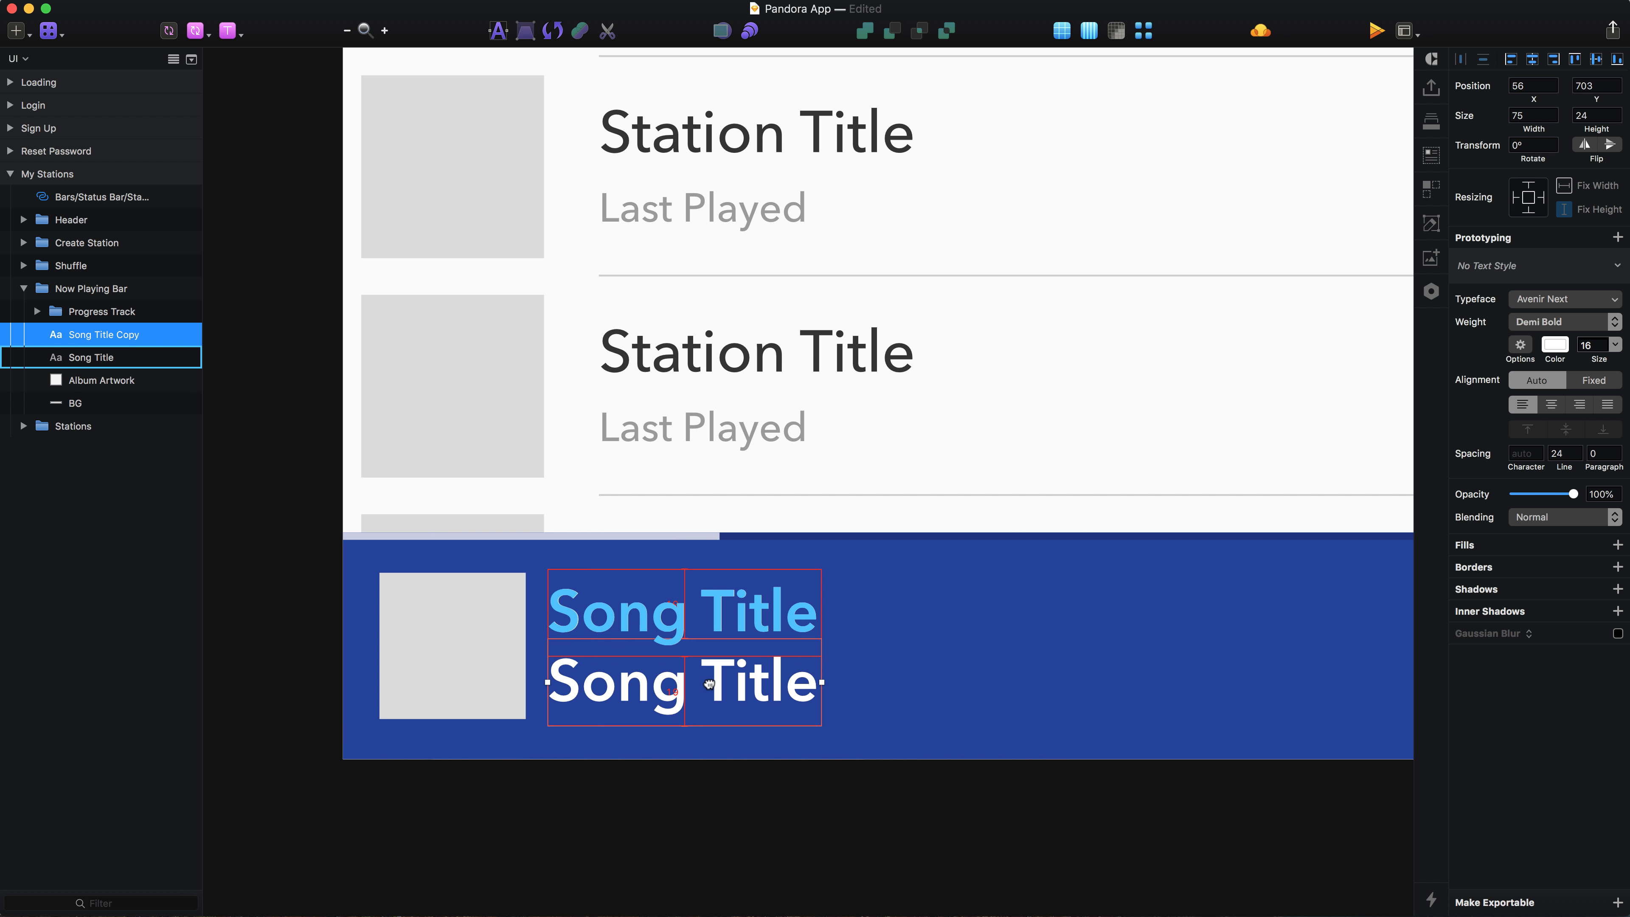
double_click(709, 685)
type("Artist")
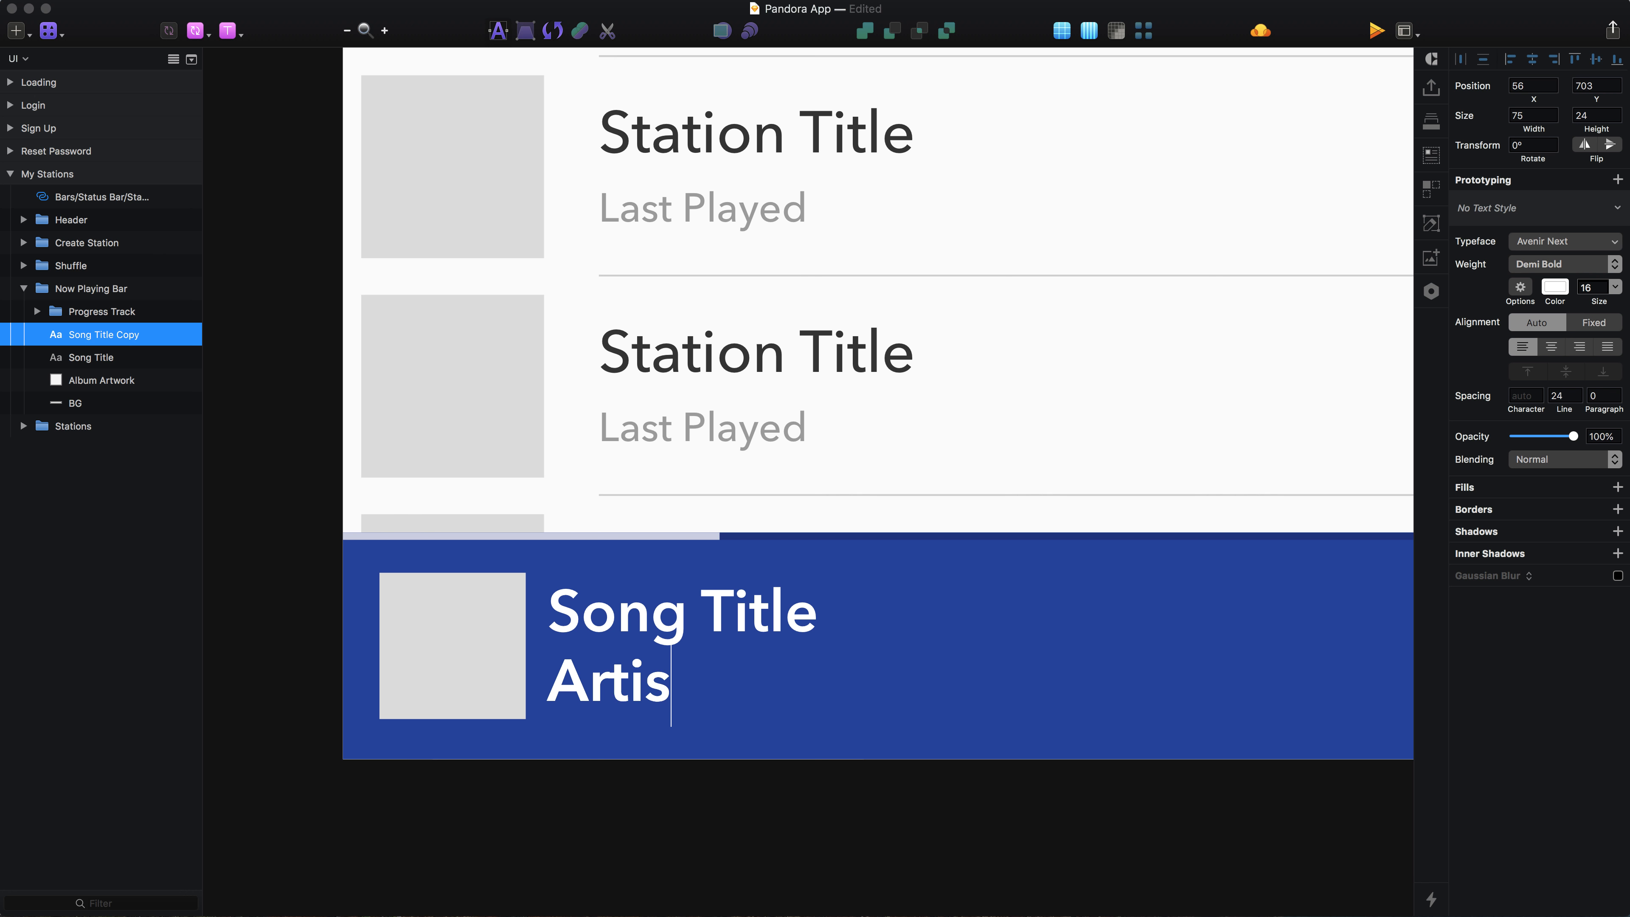
key("Escape")
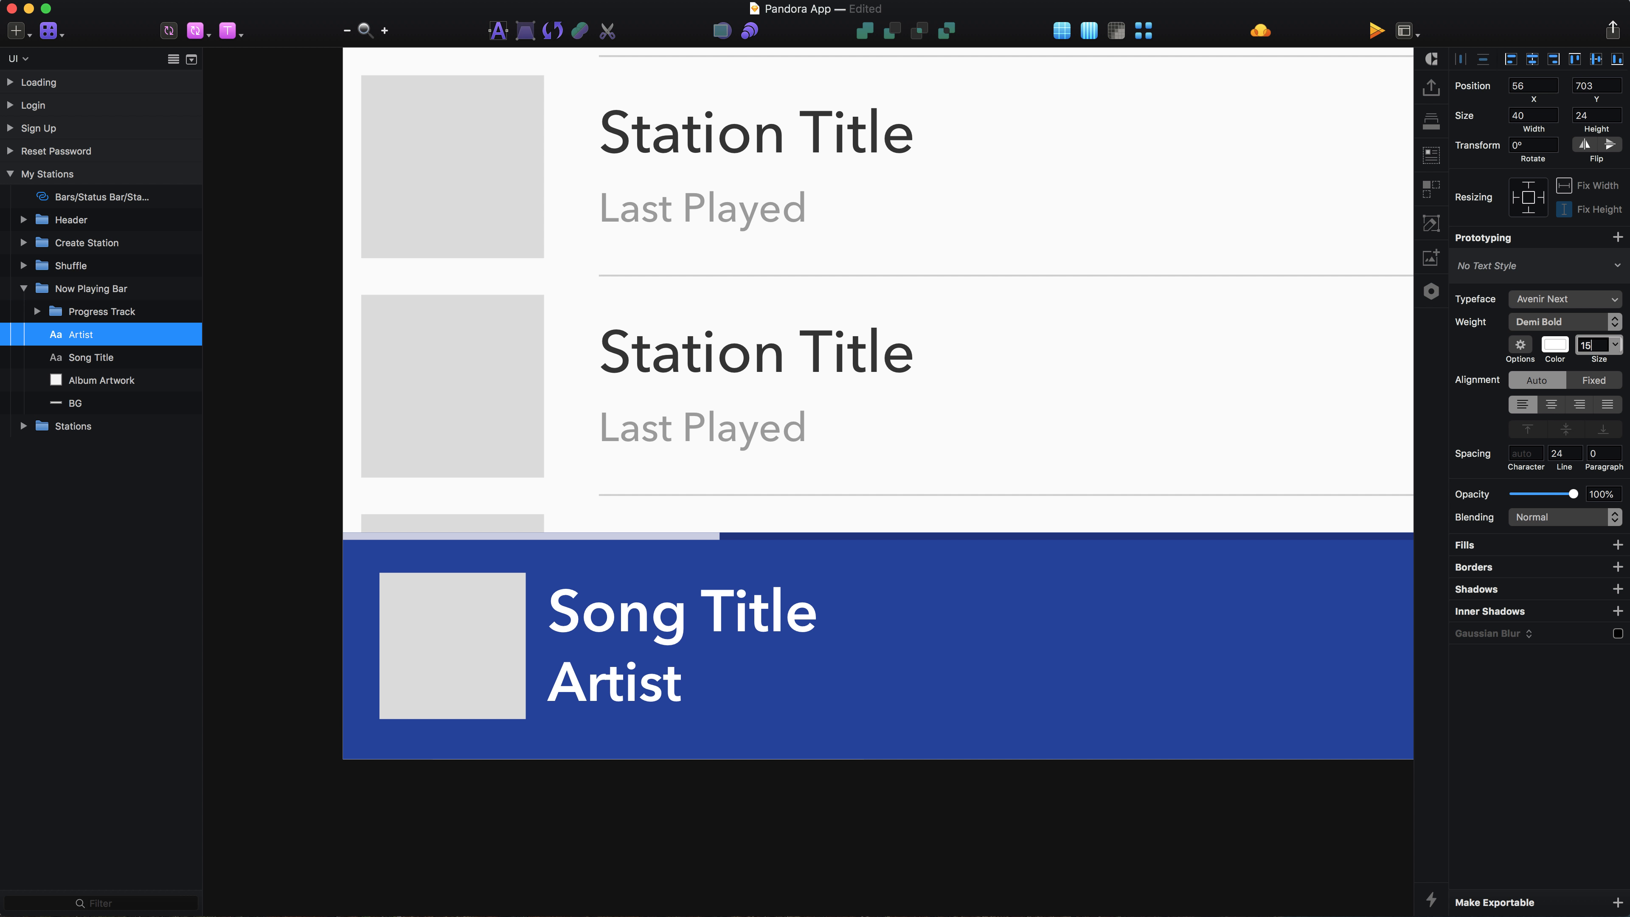
Format the Artist text with size 14, Regular weight and line spacing 20.
left_click(1565, 321)
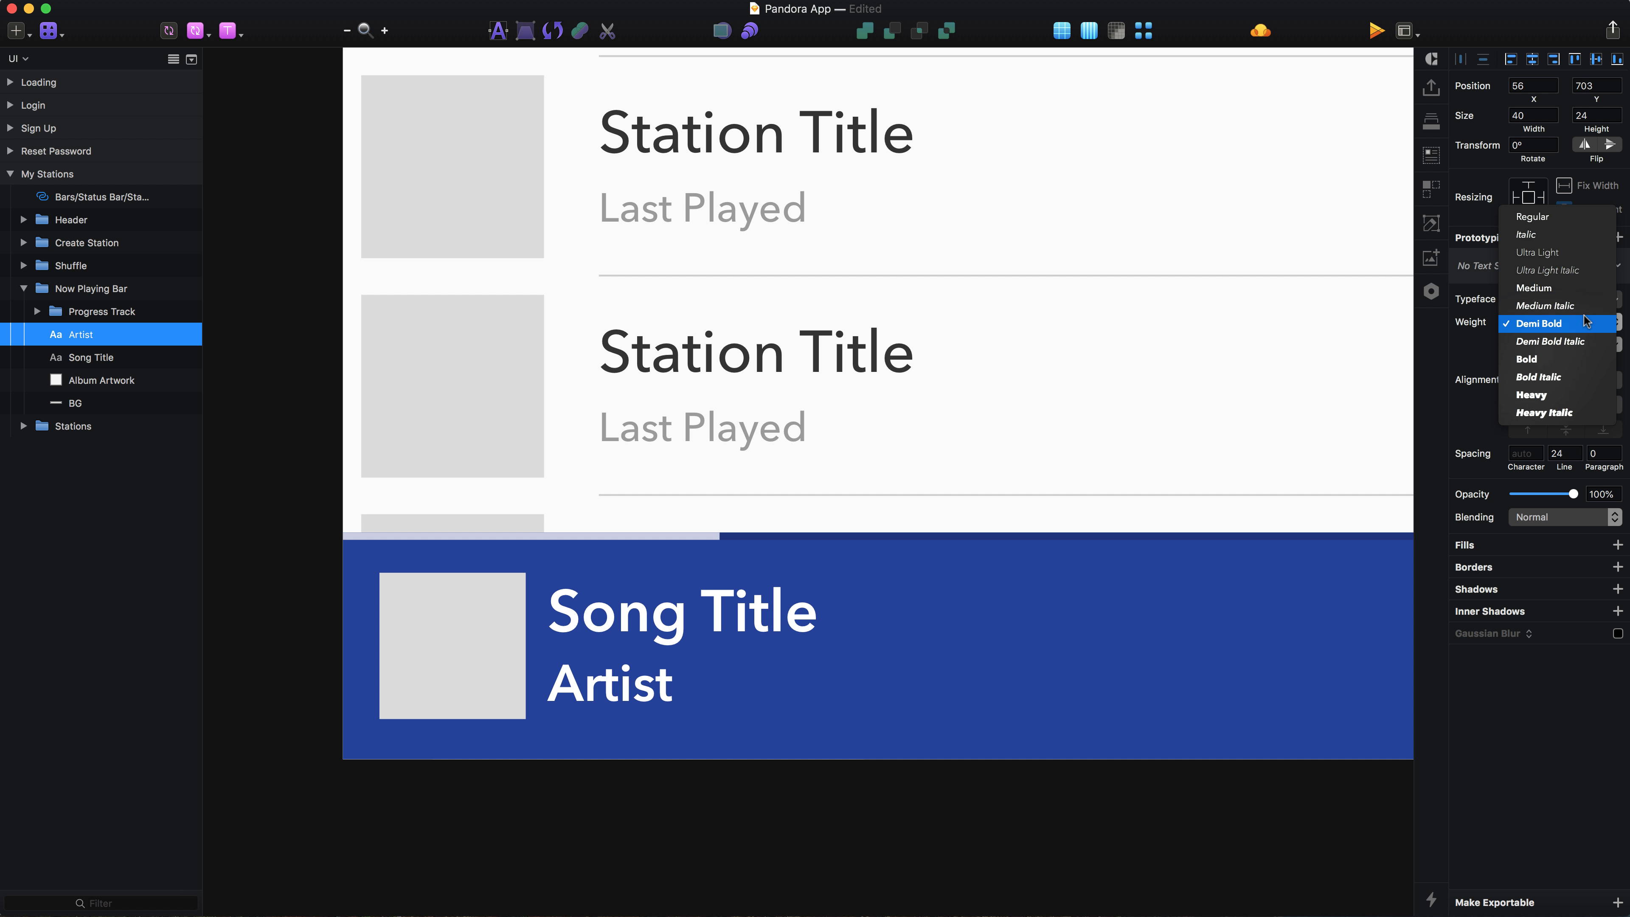
left_click(1532, 217)
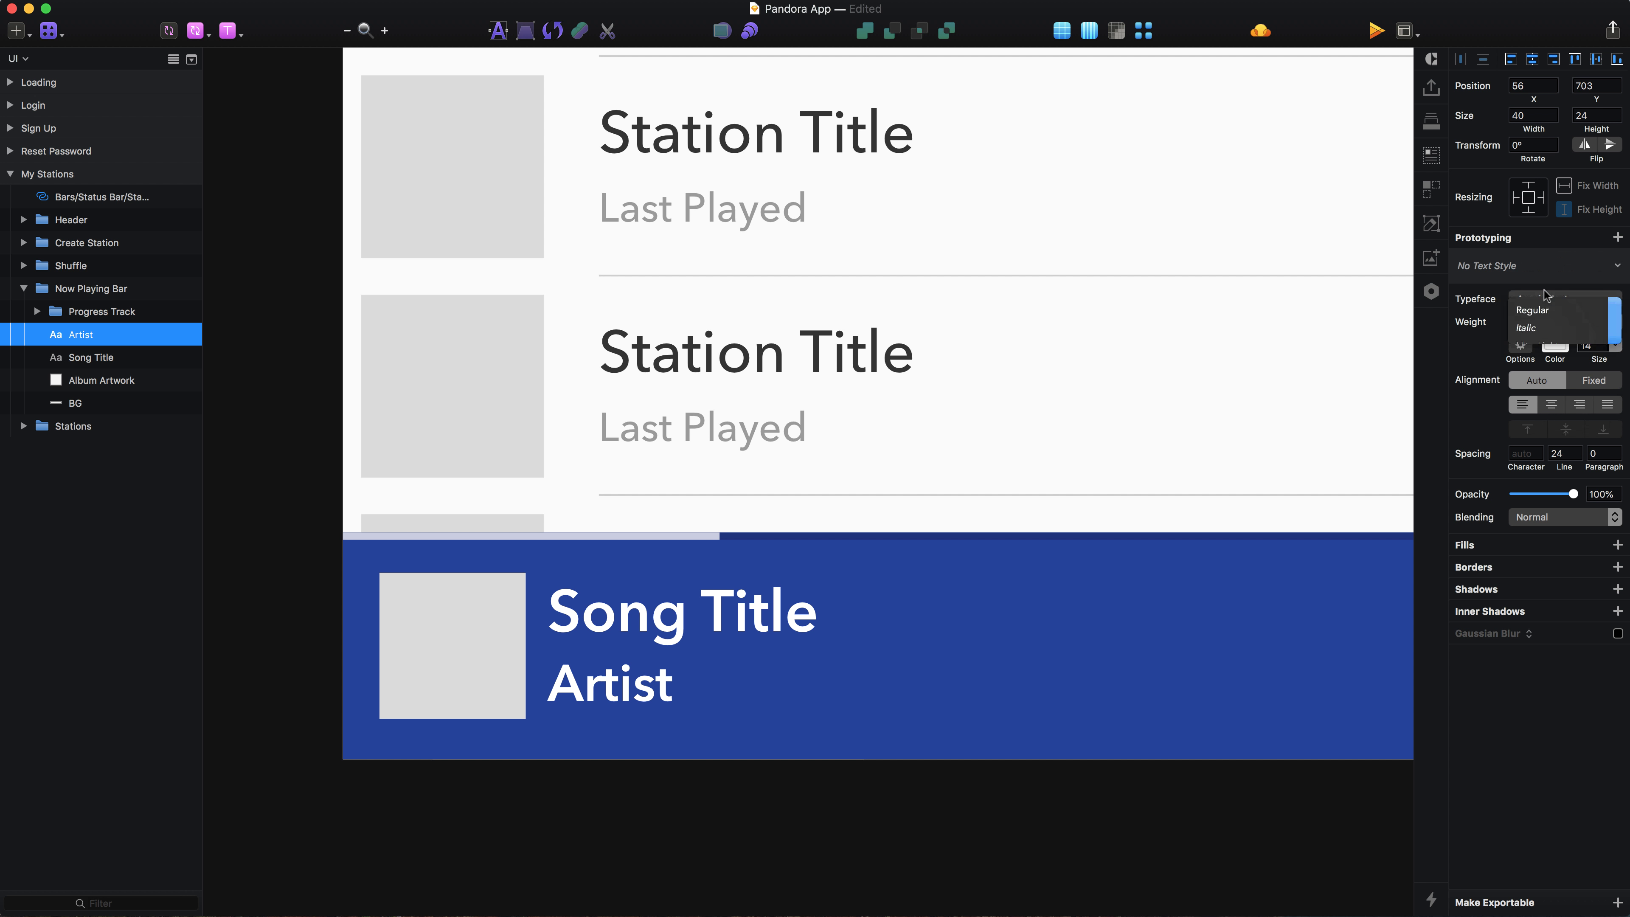
left_click(1556, 457)
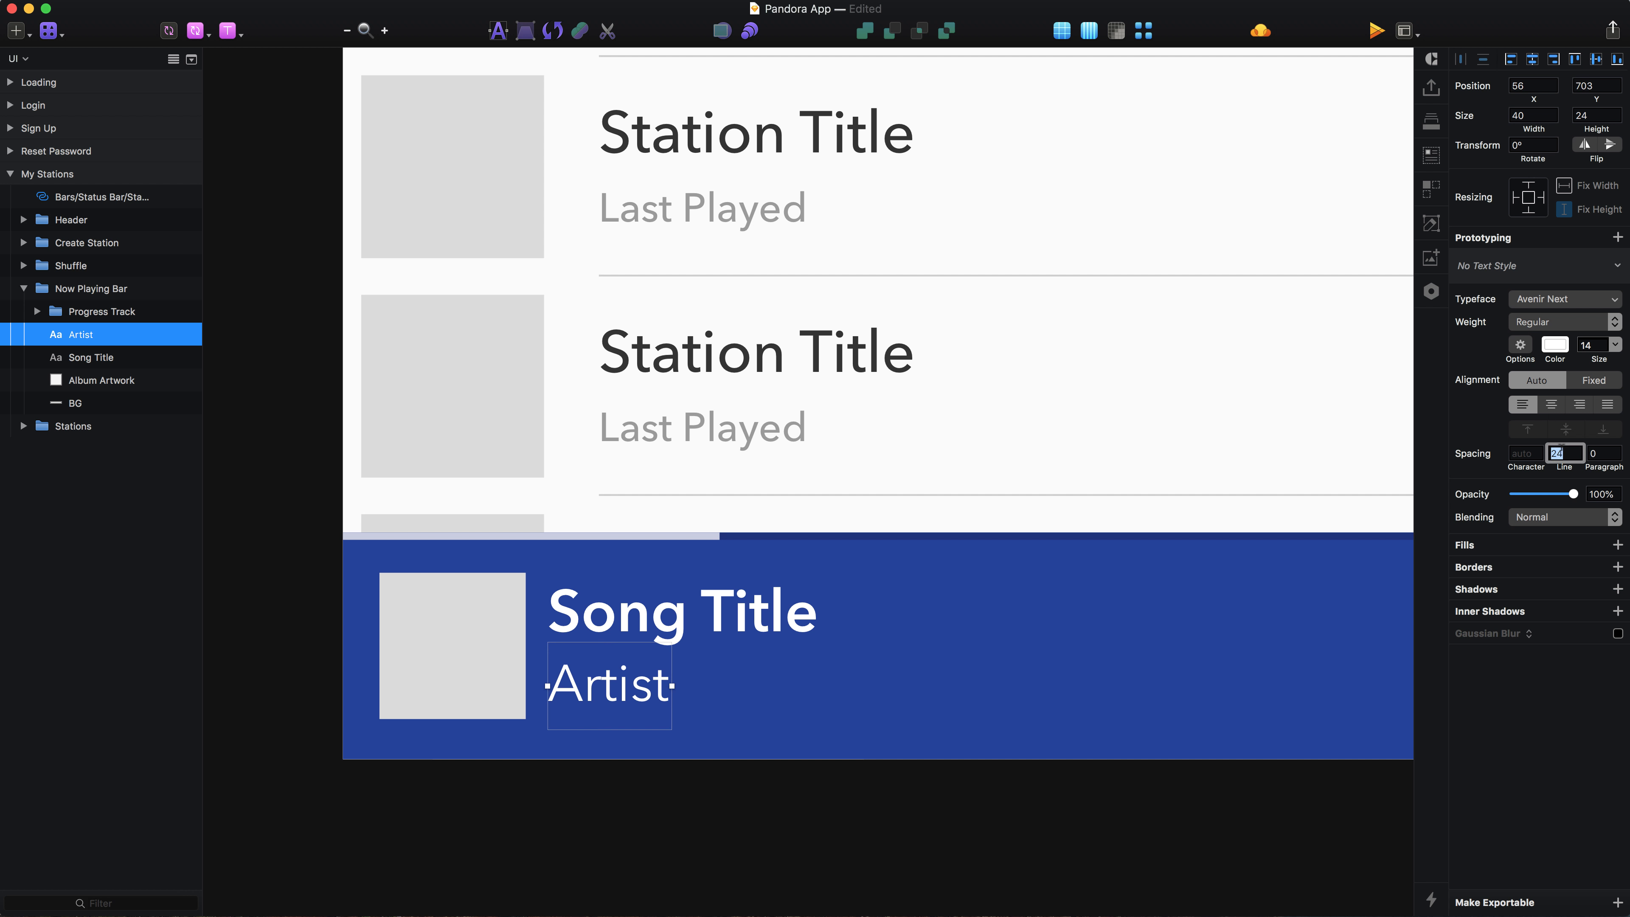
type("2")
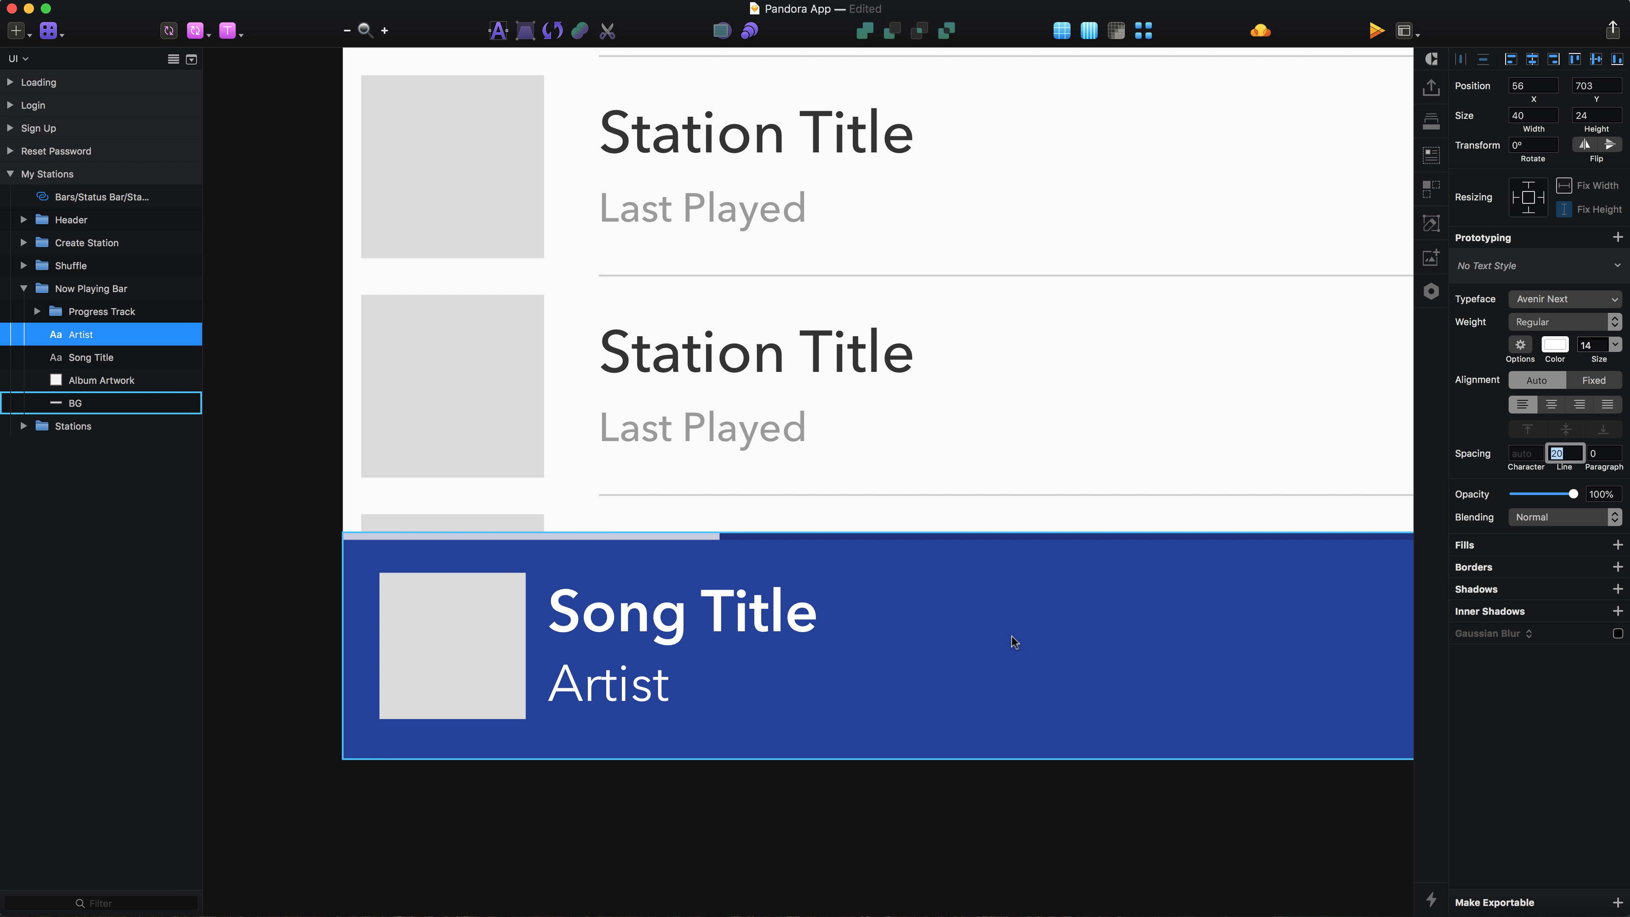
left_click(1011, 642)
Measure the spacing between the Artist and Song Title texts, and view the finished bar at actual size with nothing selected.
left_click(641, 685)
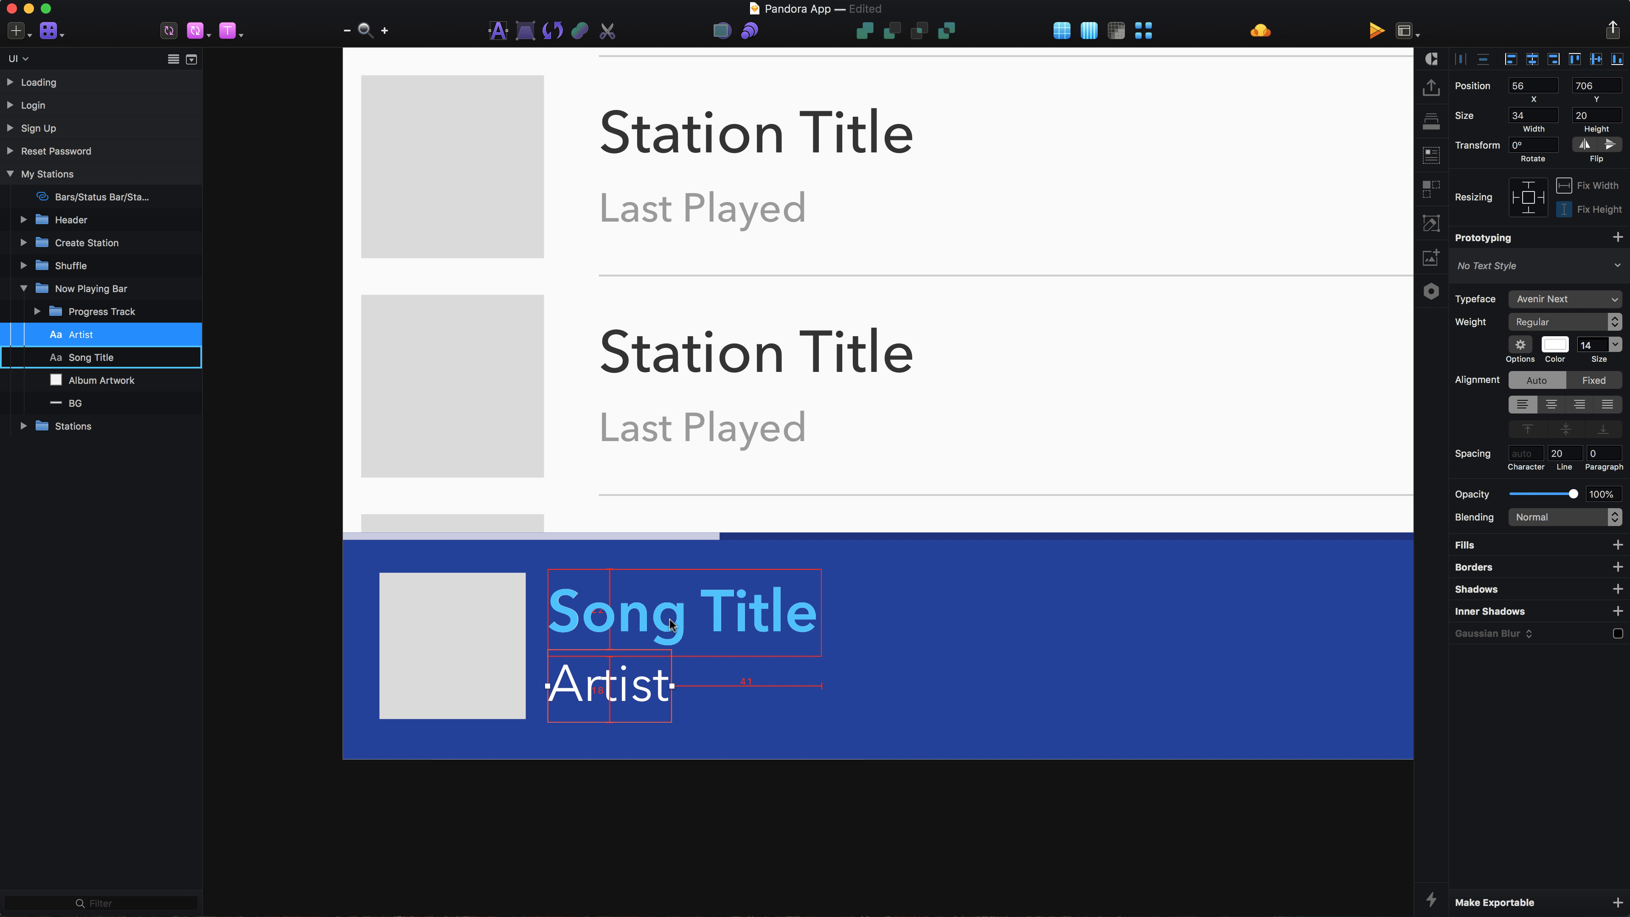
scroll(657, 639, "up", 5)
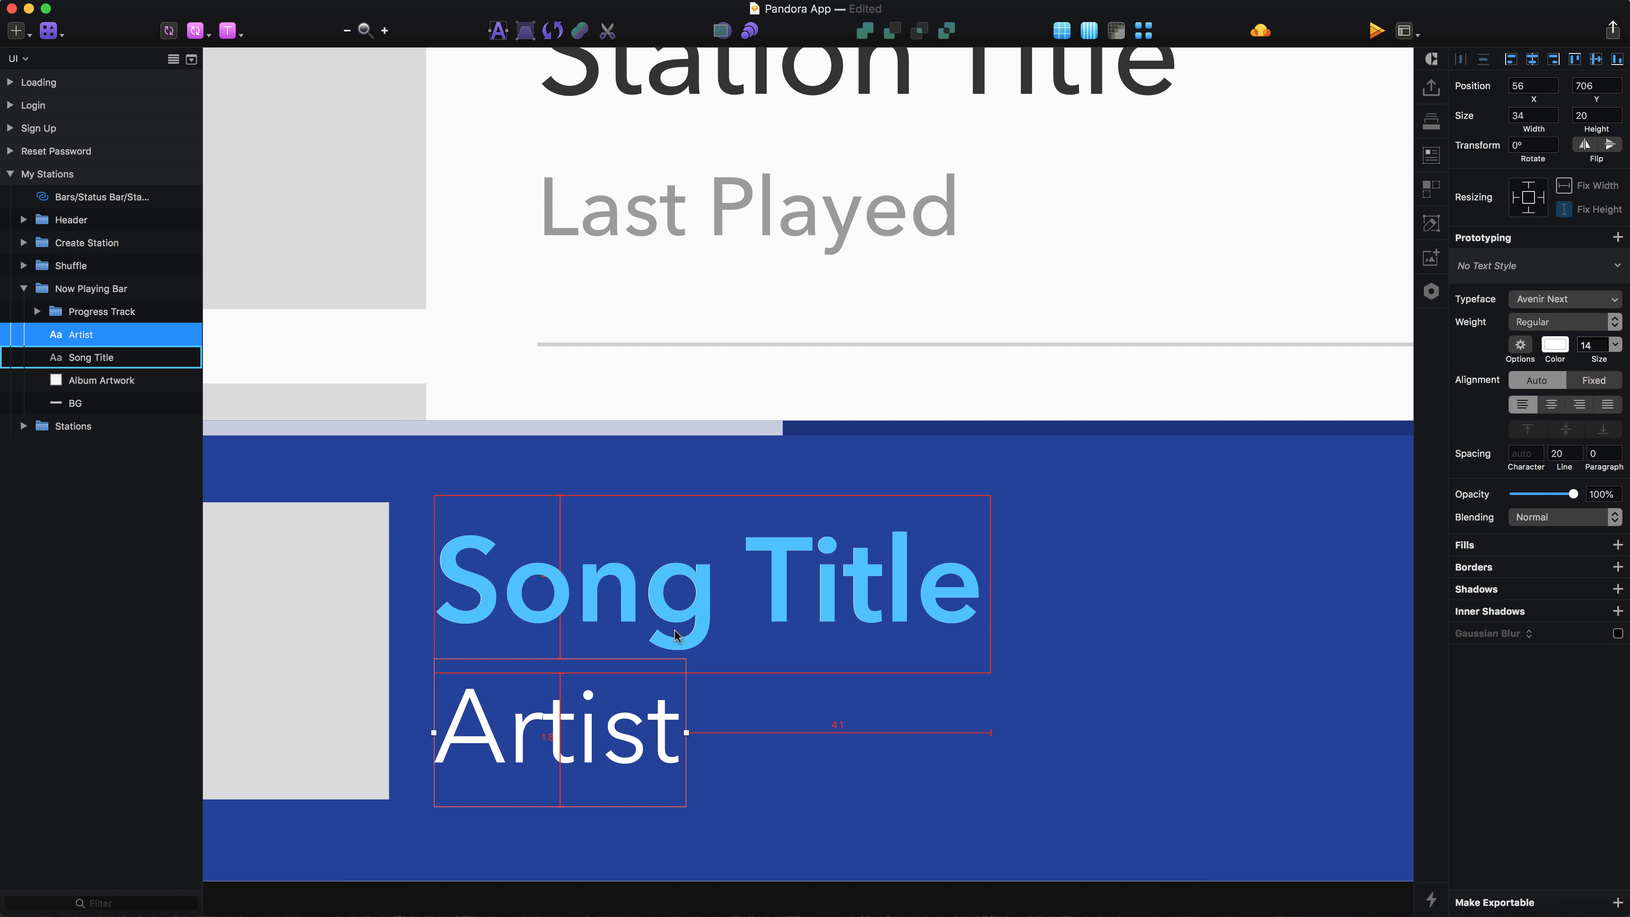
left_click(684, 645)
key("super+0")
left_click(636, 713)
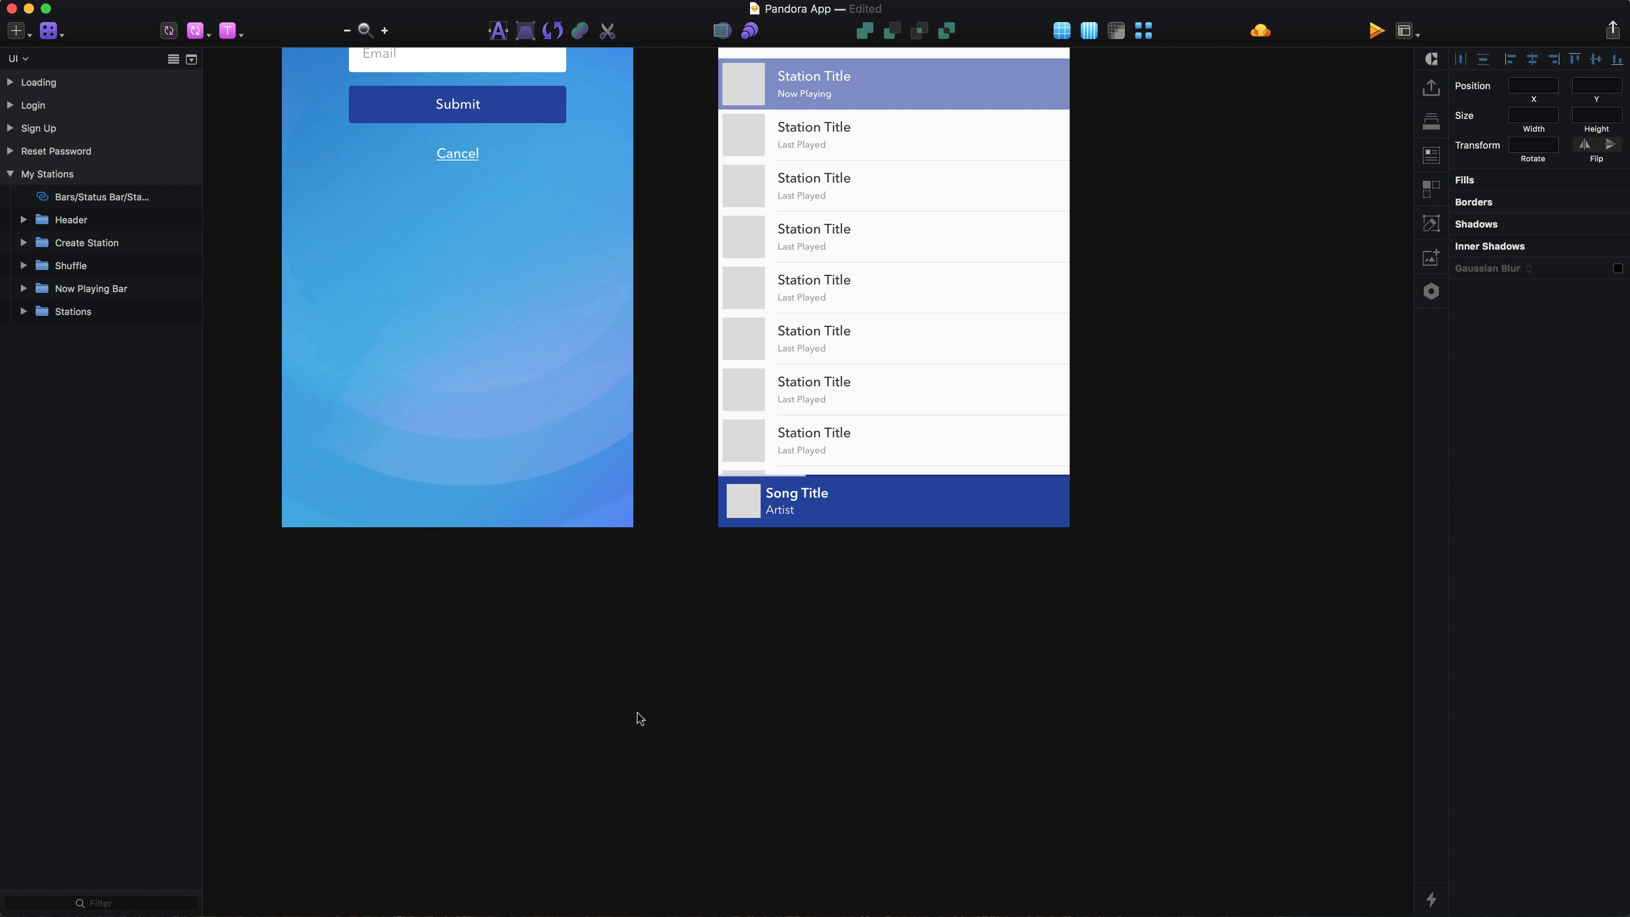
Move the Song Title layer above the Artist layer in the Now Playing Bar group.
scroll(847, 401, "up", 5)
double_click(714, 585)
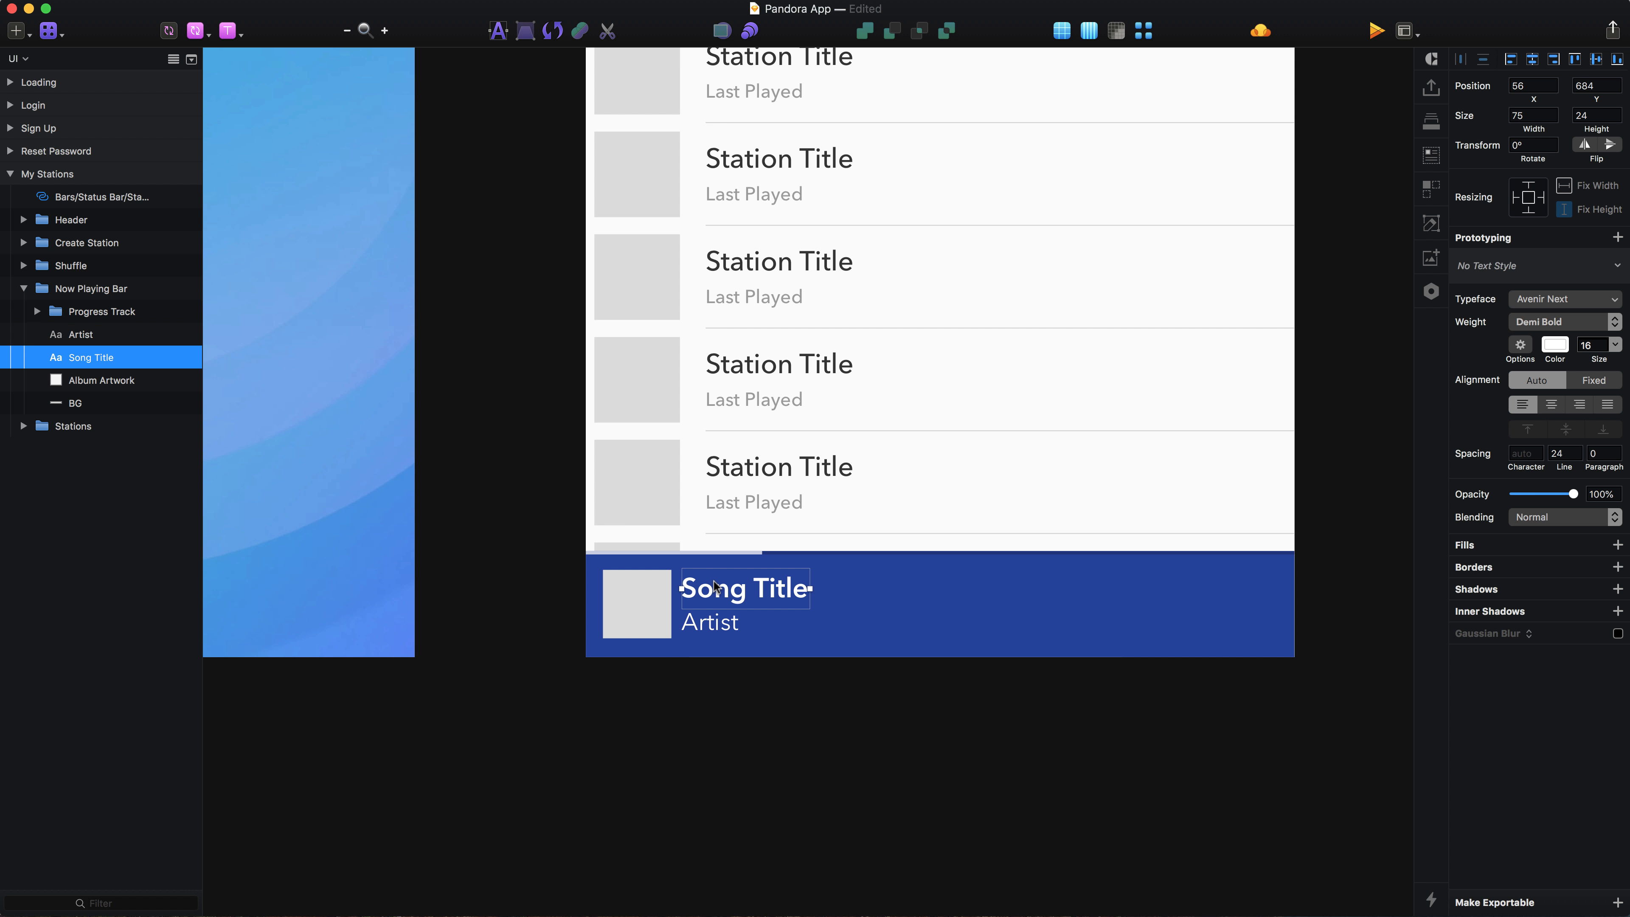
key("super+alt+Up")
Draw a circle about 3 × 3 directly above the bar's BG layer, near the bar's right end at about X 362, Y 690.
scroll(864, 637, "right", 3)
scroll(864, 637, "up", 5)
left_click(906, 618)
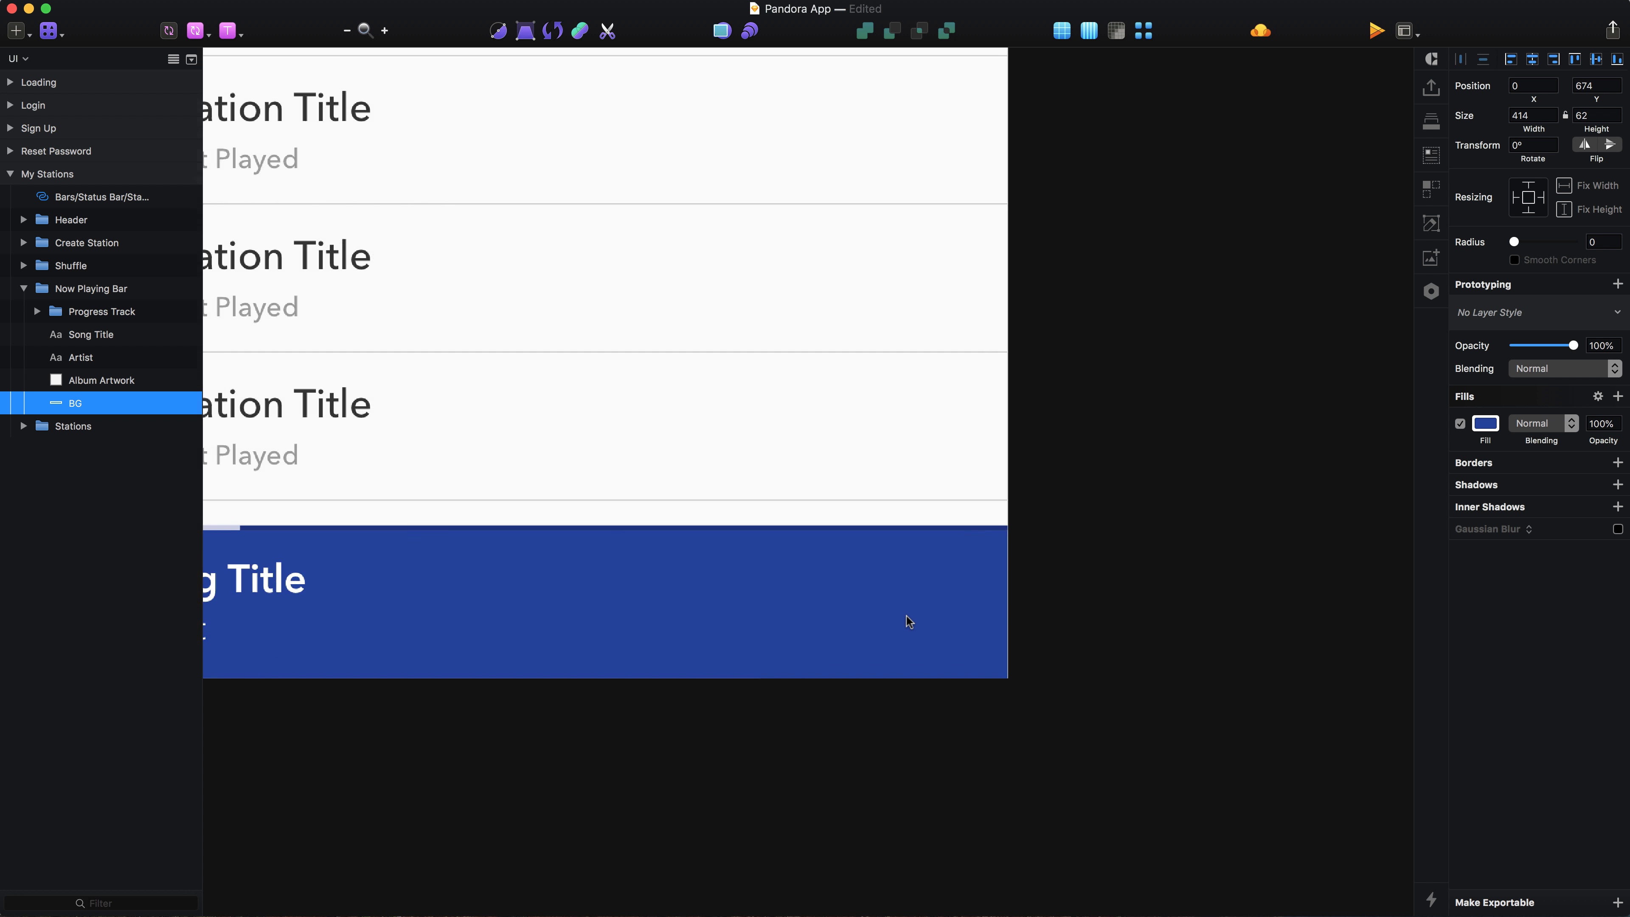
scroll(907, 616, "up", 2)
key("o")
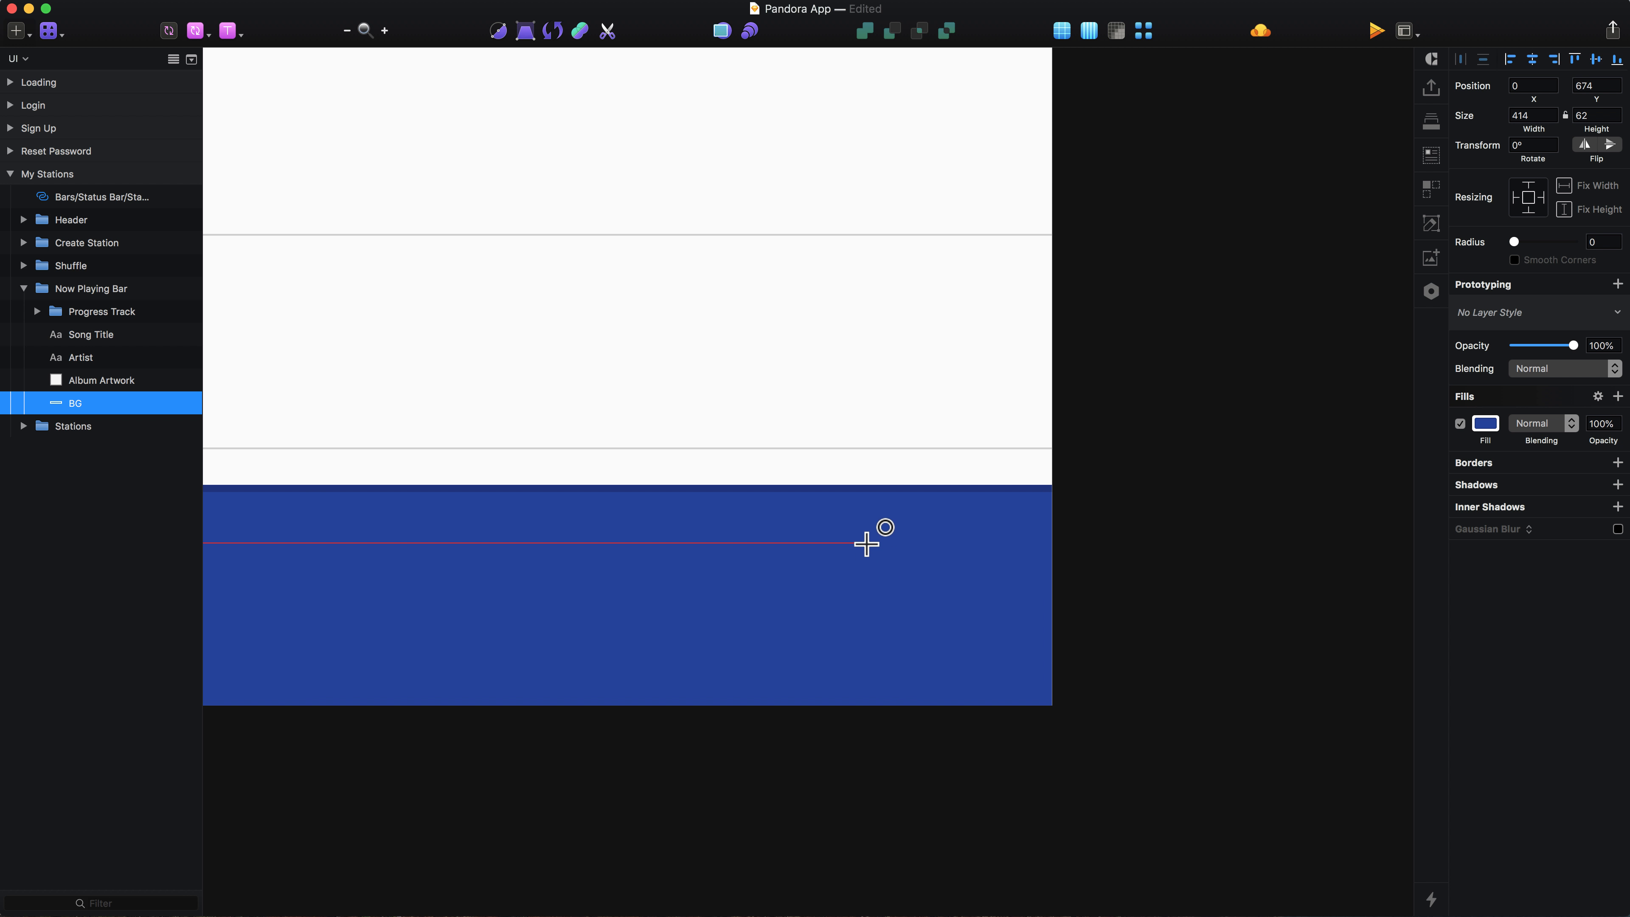
left_click_drag(866, 544, 870, 551)
scroll(870, 551, "up", 1)
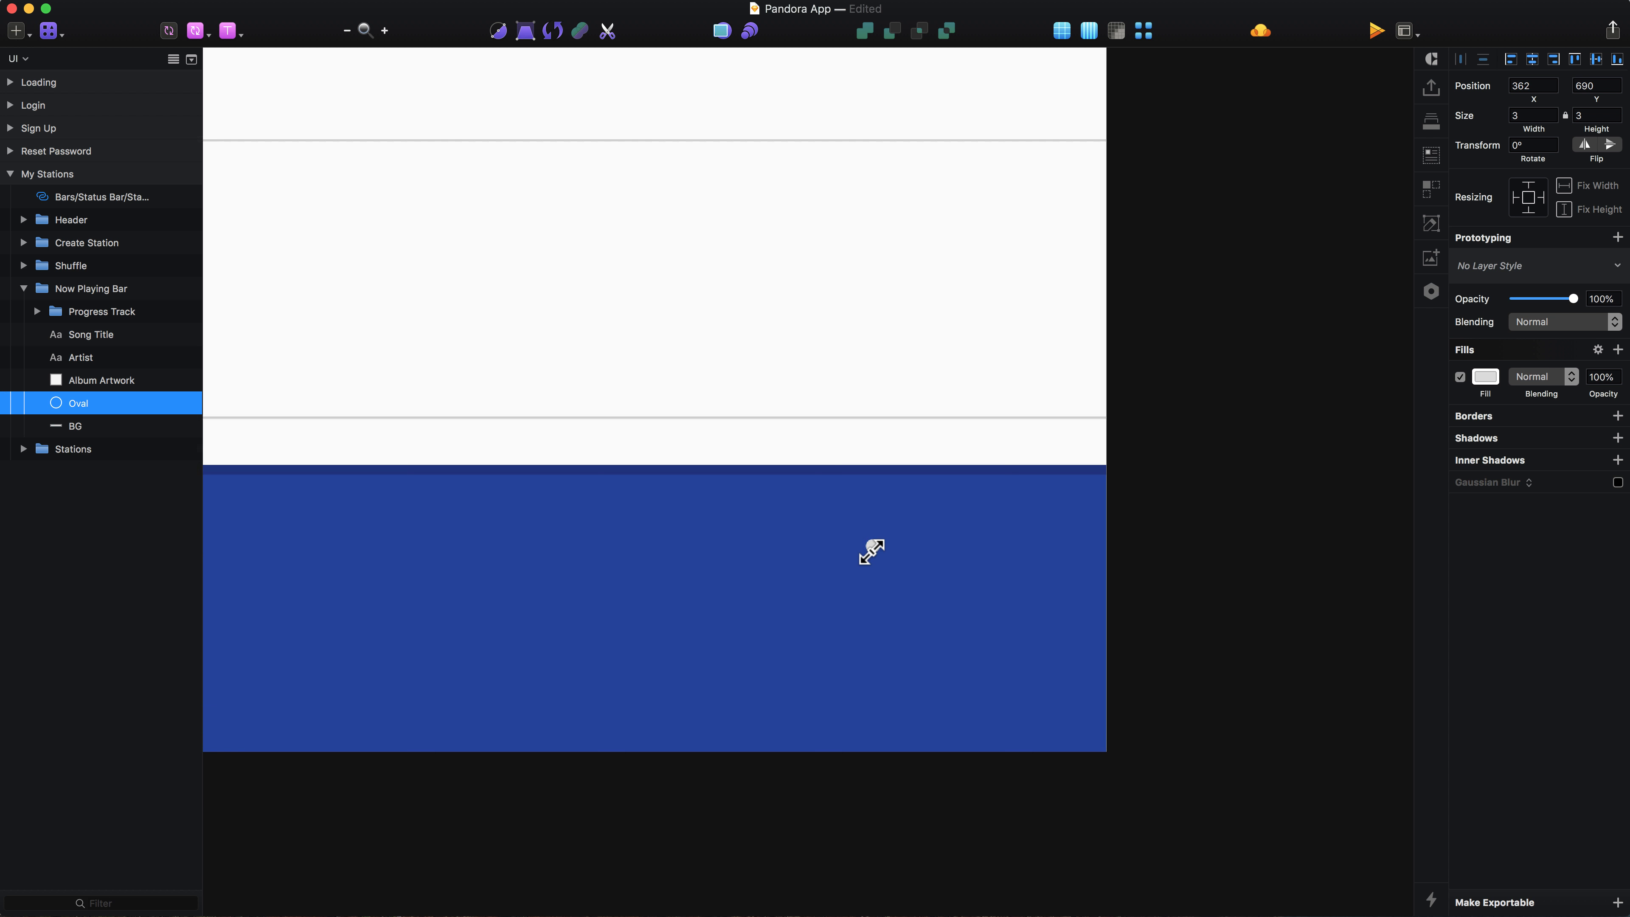
Set the circle's size to 2 × 2 and its fill to white, FFFFFF.
scroll(871, 551, "up", 1)
left_click(1530, 109)
type("2")
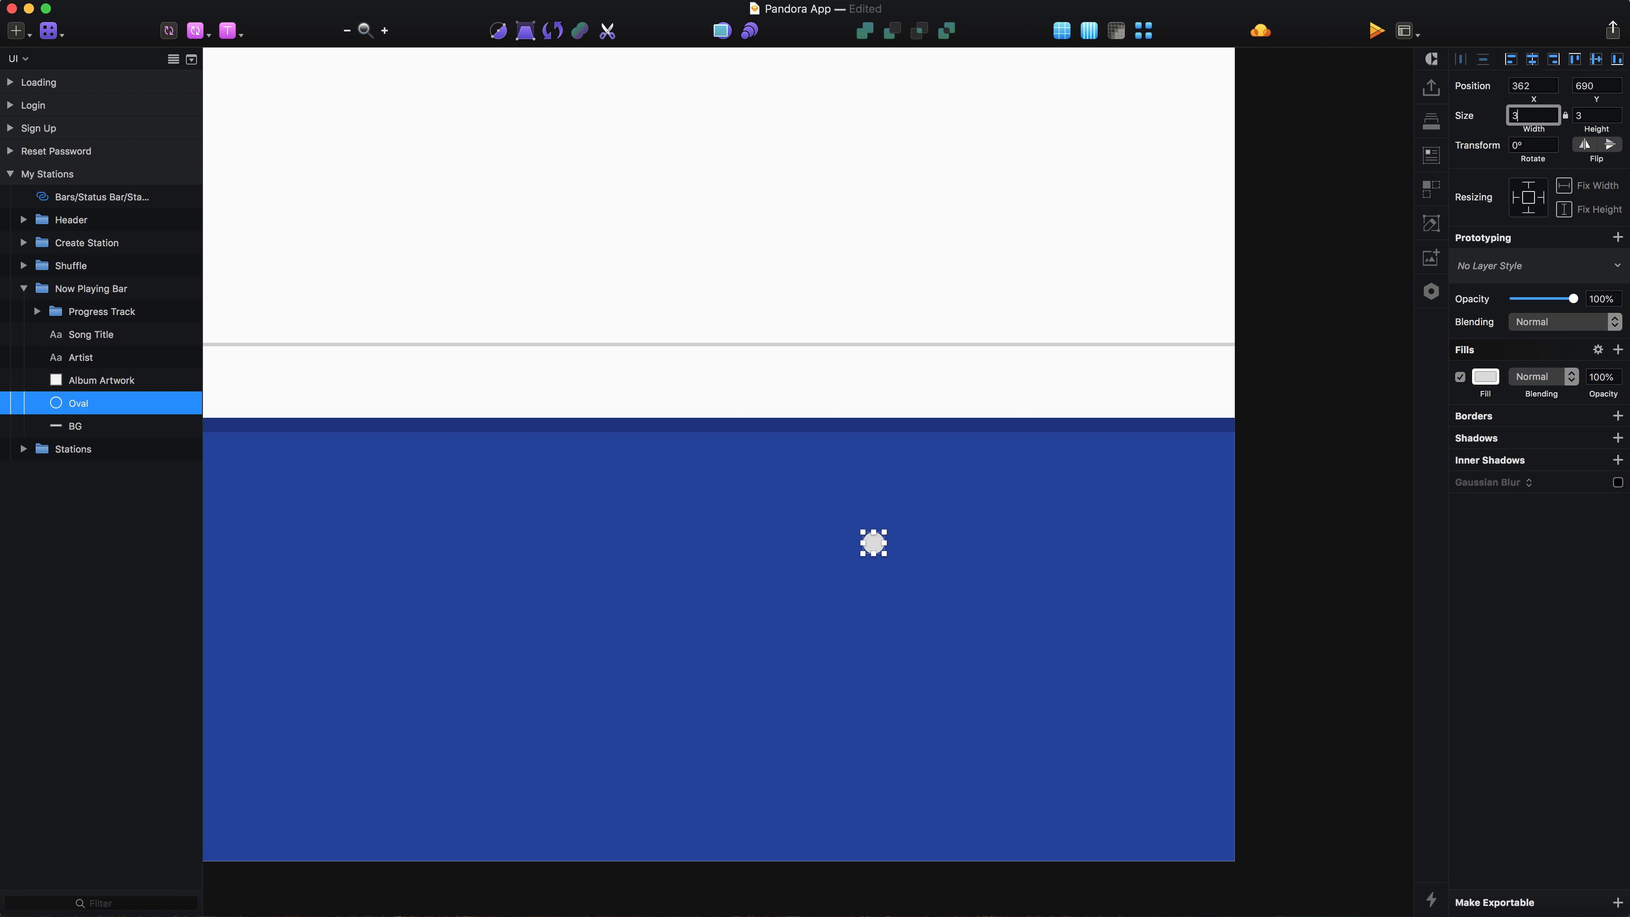
key("Return")
left_click(1486, 377)
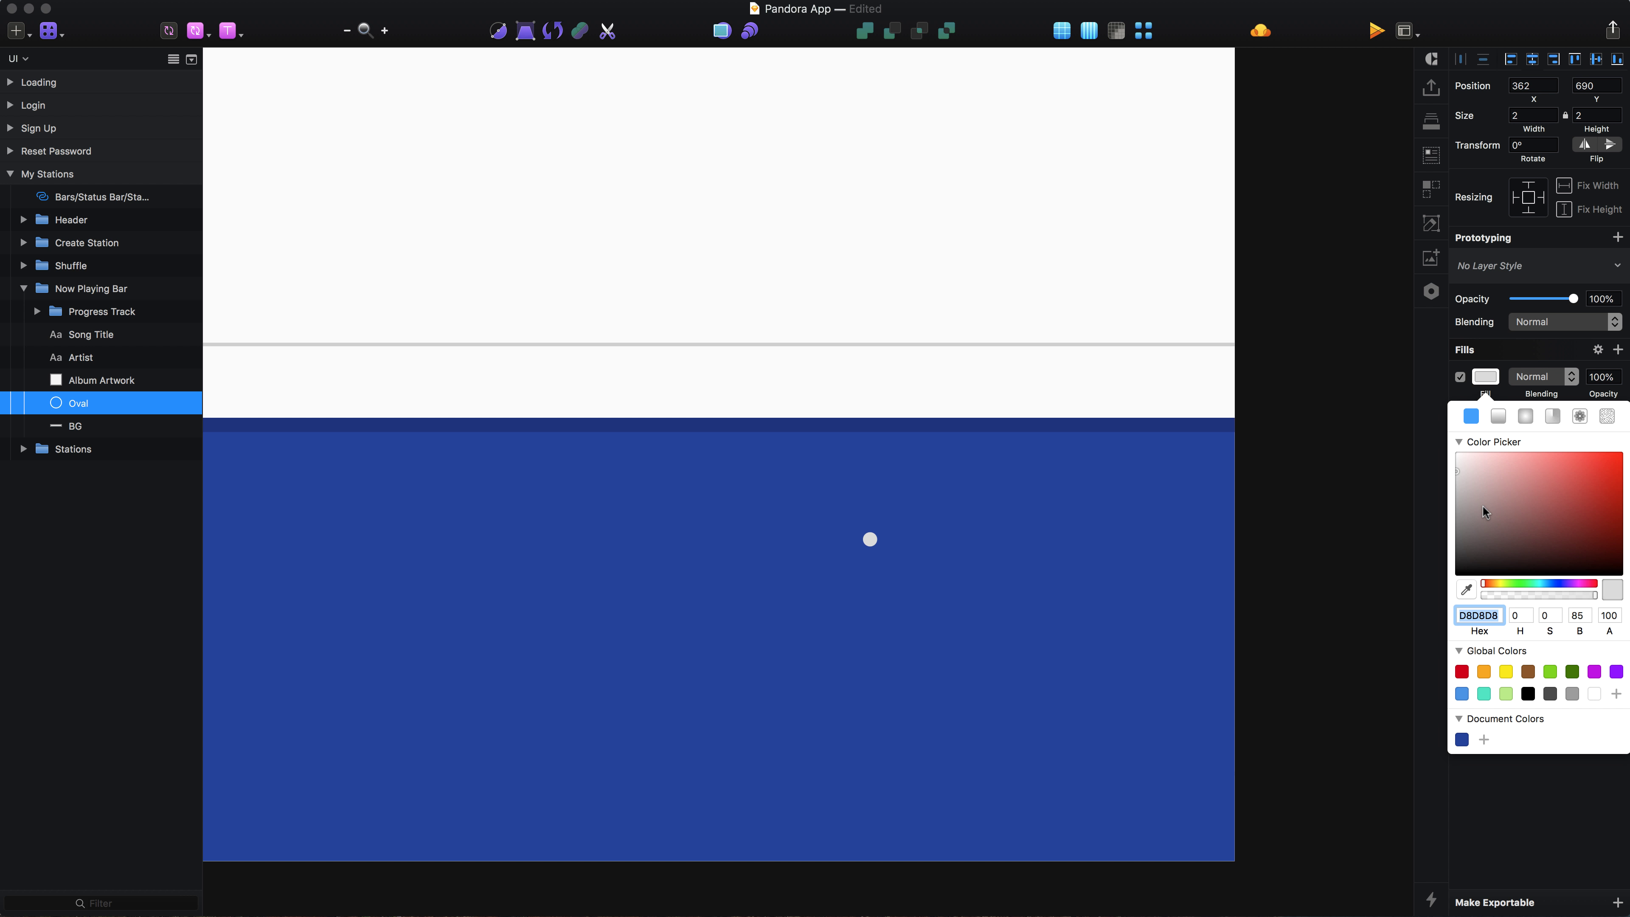
left_click(953, 600)
Duplicate the white circle directly below itself and nudge the copy to Y 694.
left_click(870, 539)
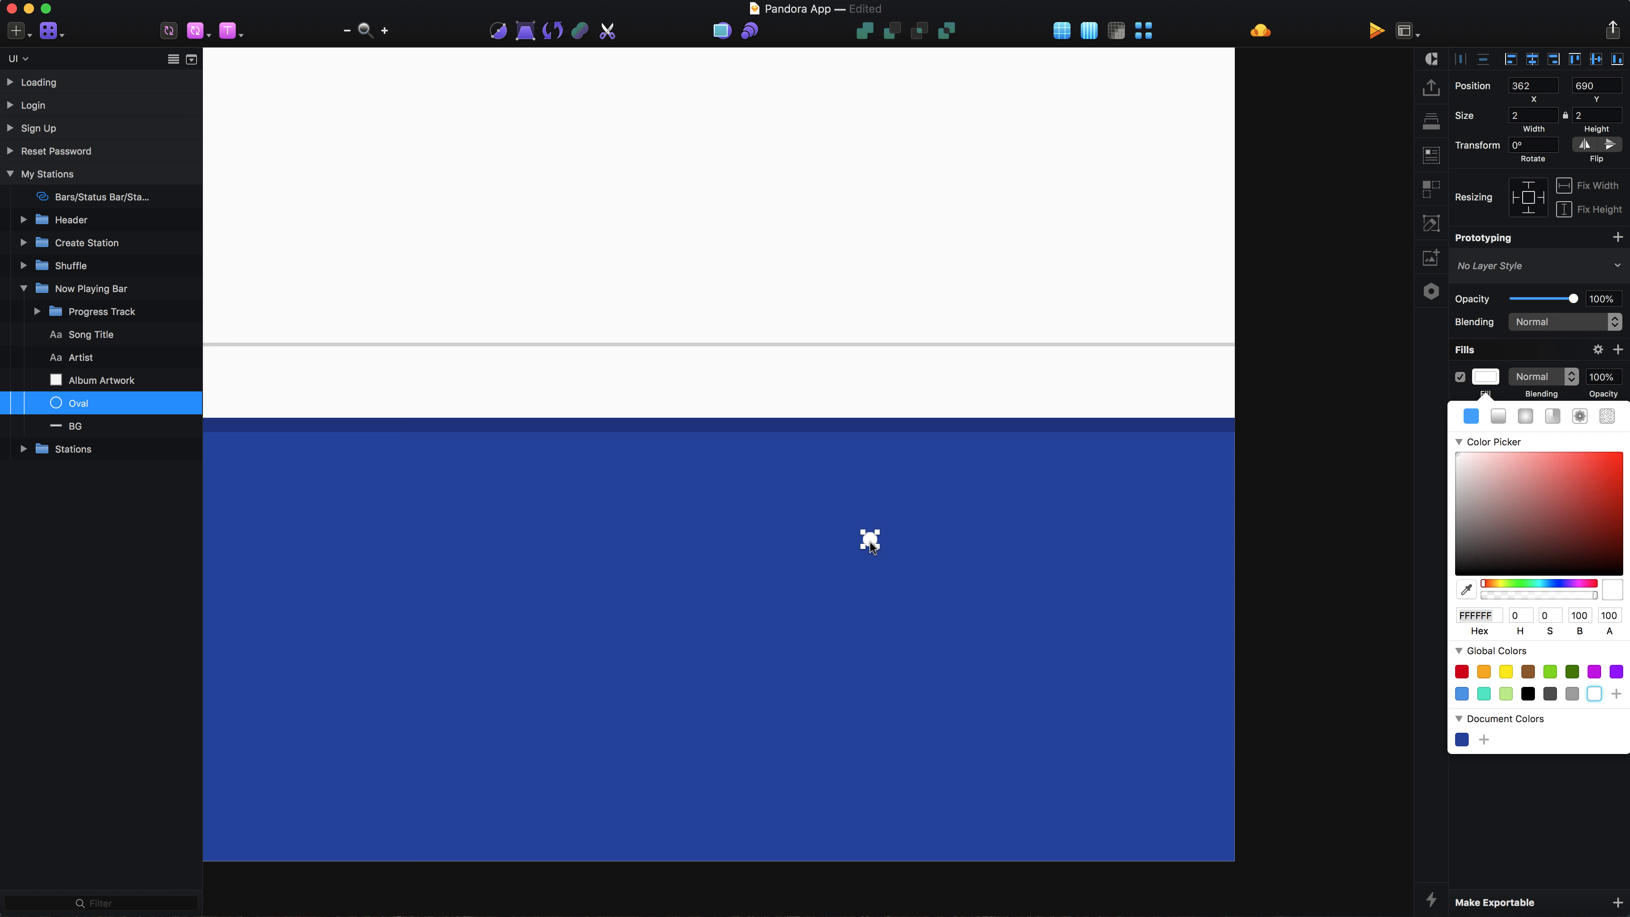
key("super+d")
key("Up")
key("Up")
key("Up")
key("Up")
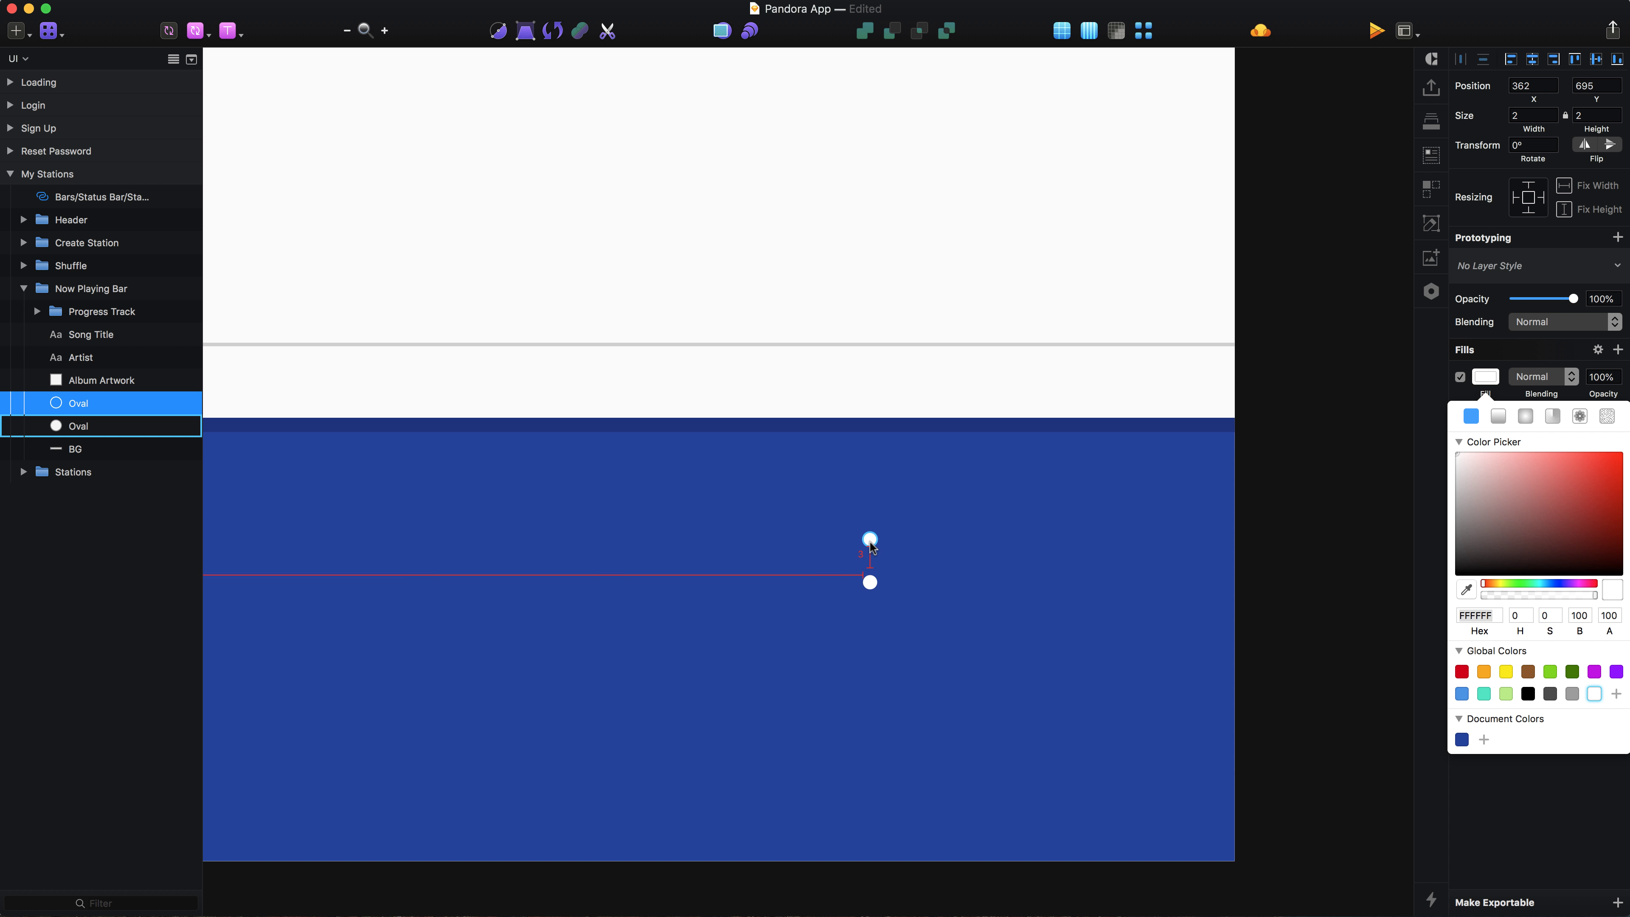
Repeat the circle downward at 4 px intervals until the column holds six circles.
key("super+d")
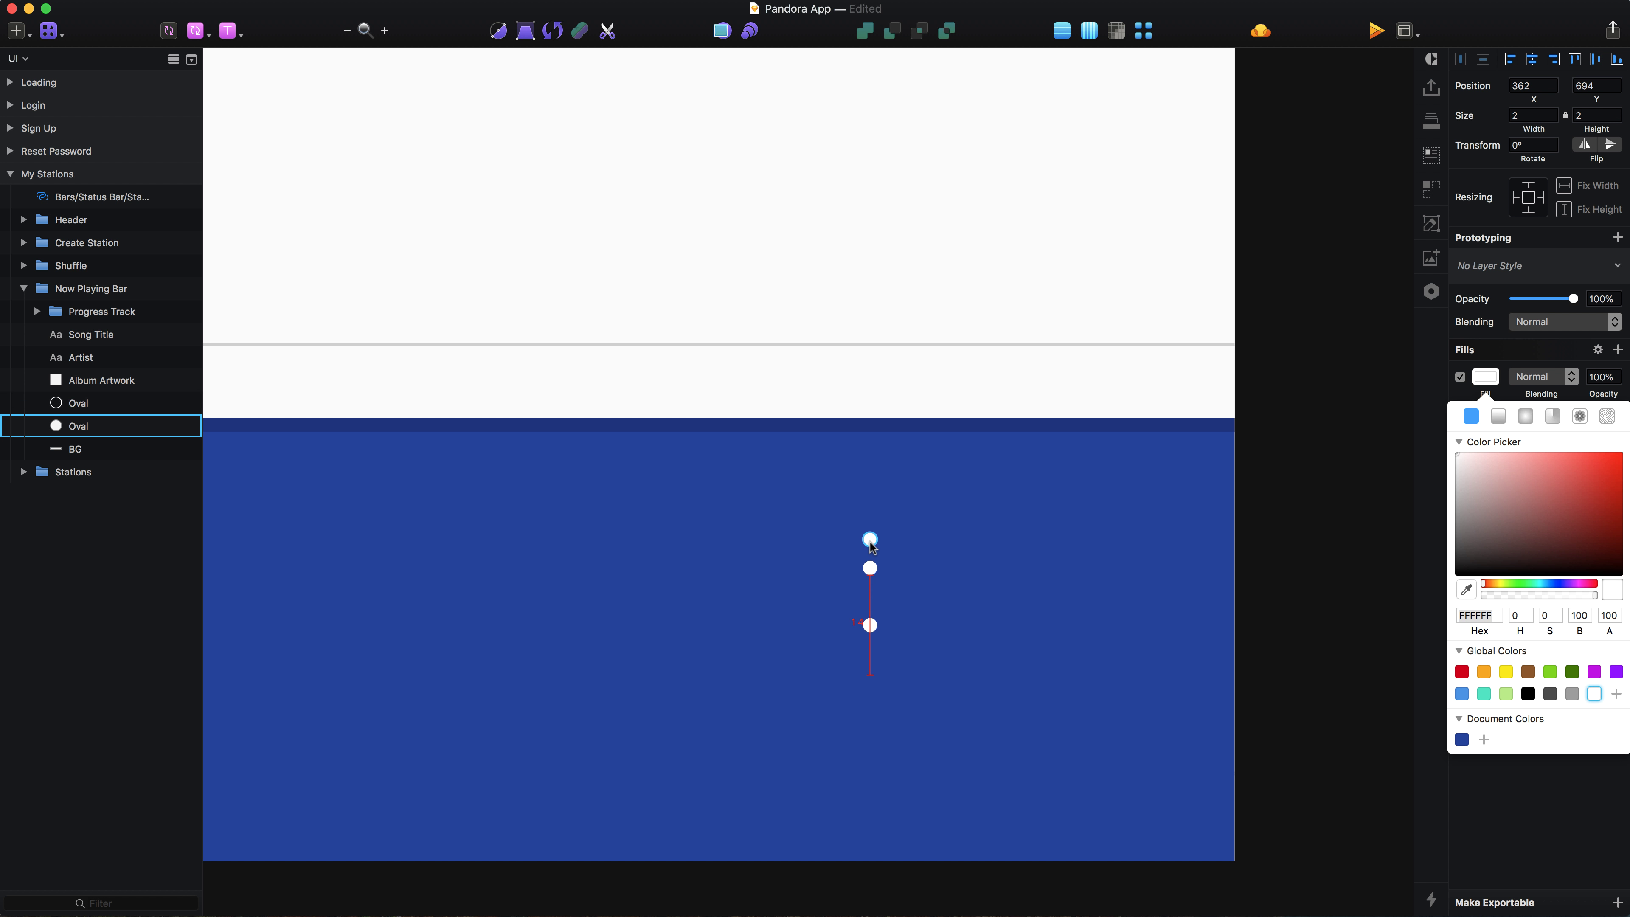
key("Down")
key("Down")
key("Down")
key("Down")
key("Up")
key("Up")
key("Up")
key("Up")
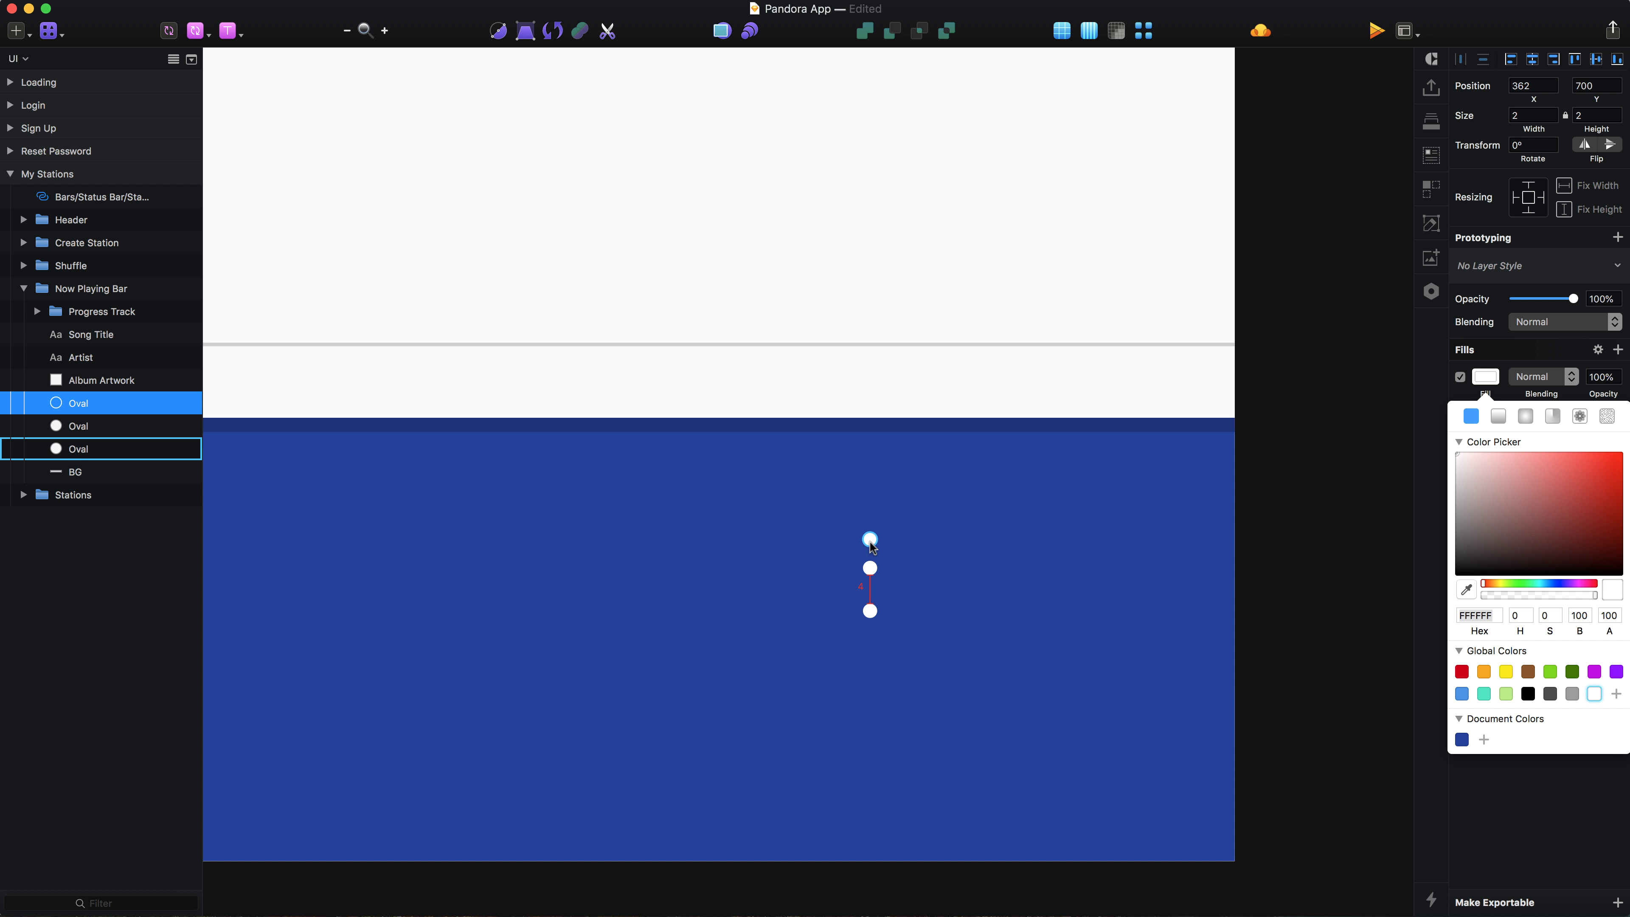
key("super+d")
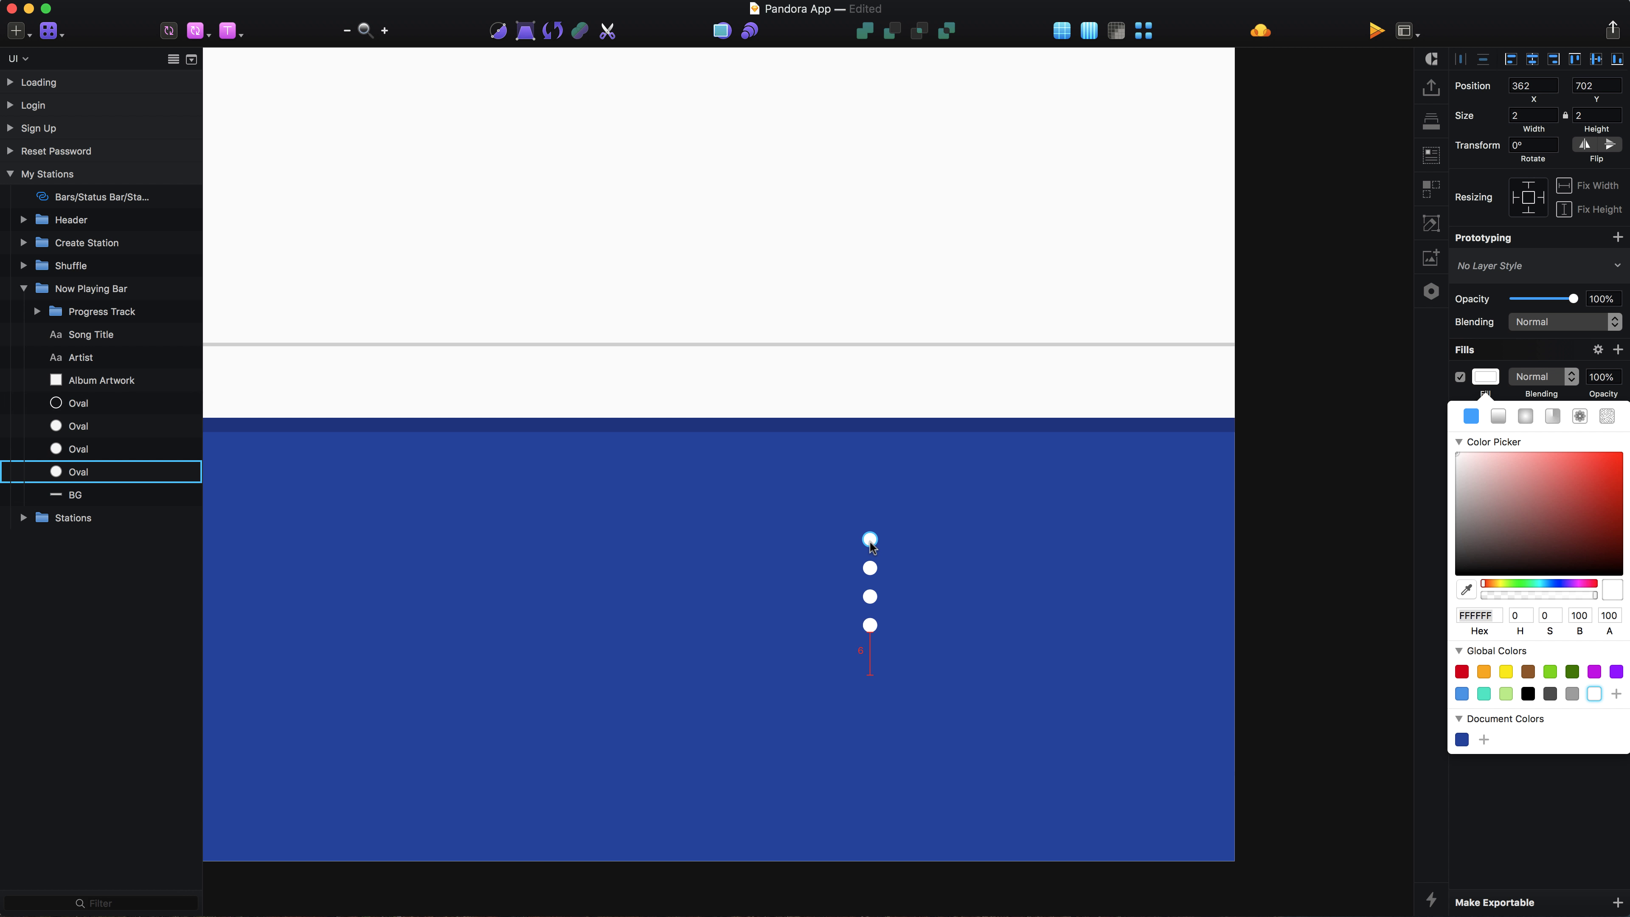
key("super+d")
key("super+d")
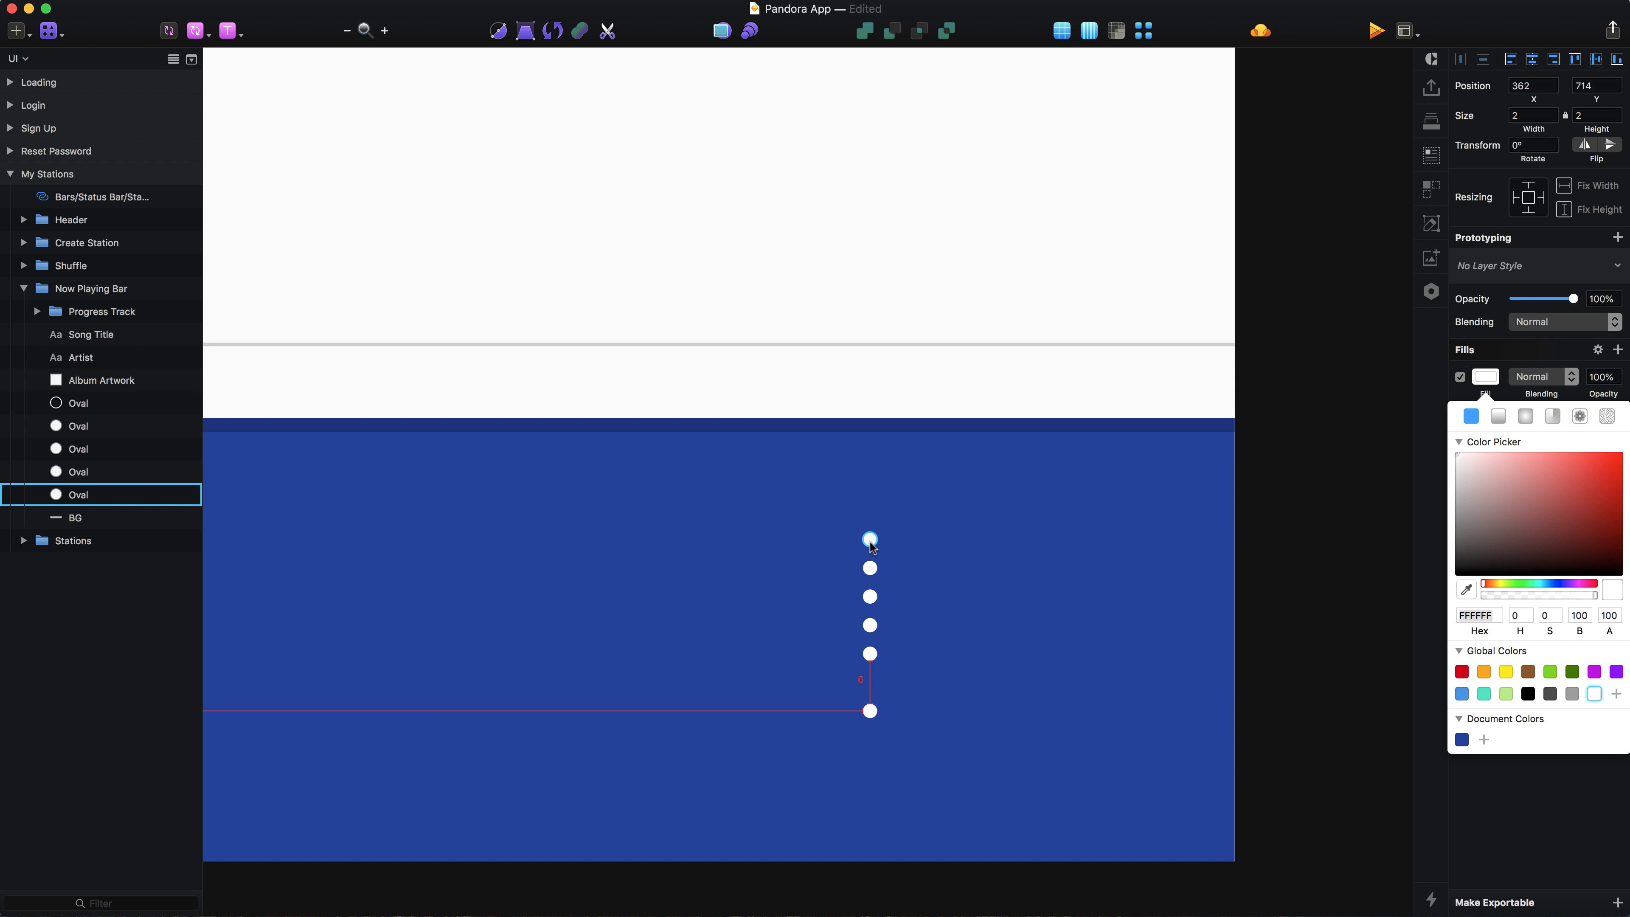
Duplicate the entire column of six circles and position the copy beside it at X 367.
left_click(127, 518, "shift")
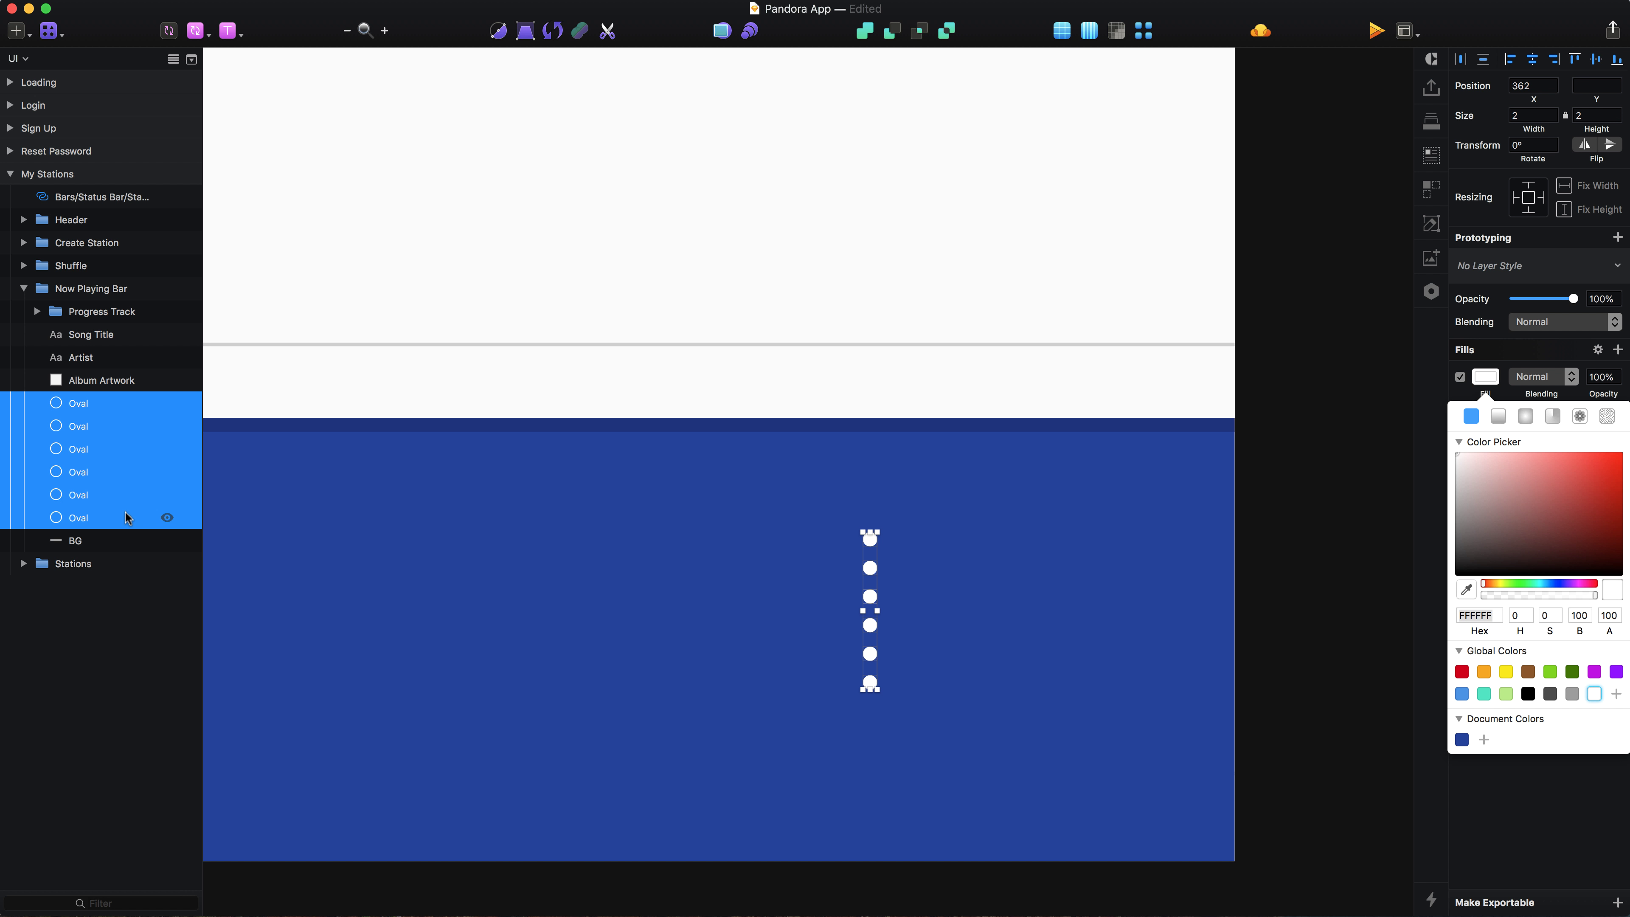
key("super+d")
key("shift+Right")
key("Right")
key("Right")
key("Right")
key("Right")
key("Right")
key("Left")
key("Left")
key("Left")
key("Left")
key("Left")
key("Left")
key("Left")
key("Left")
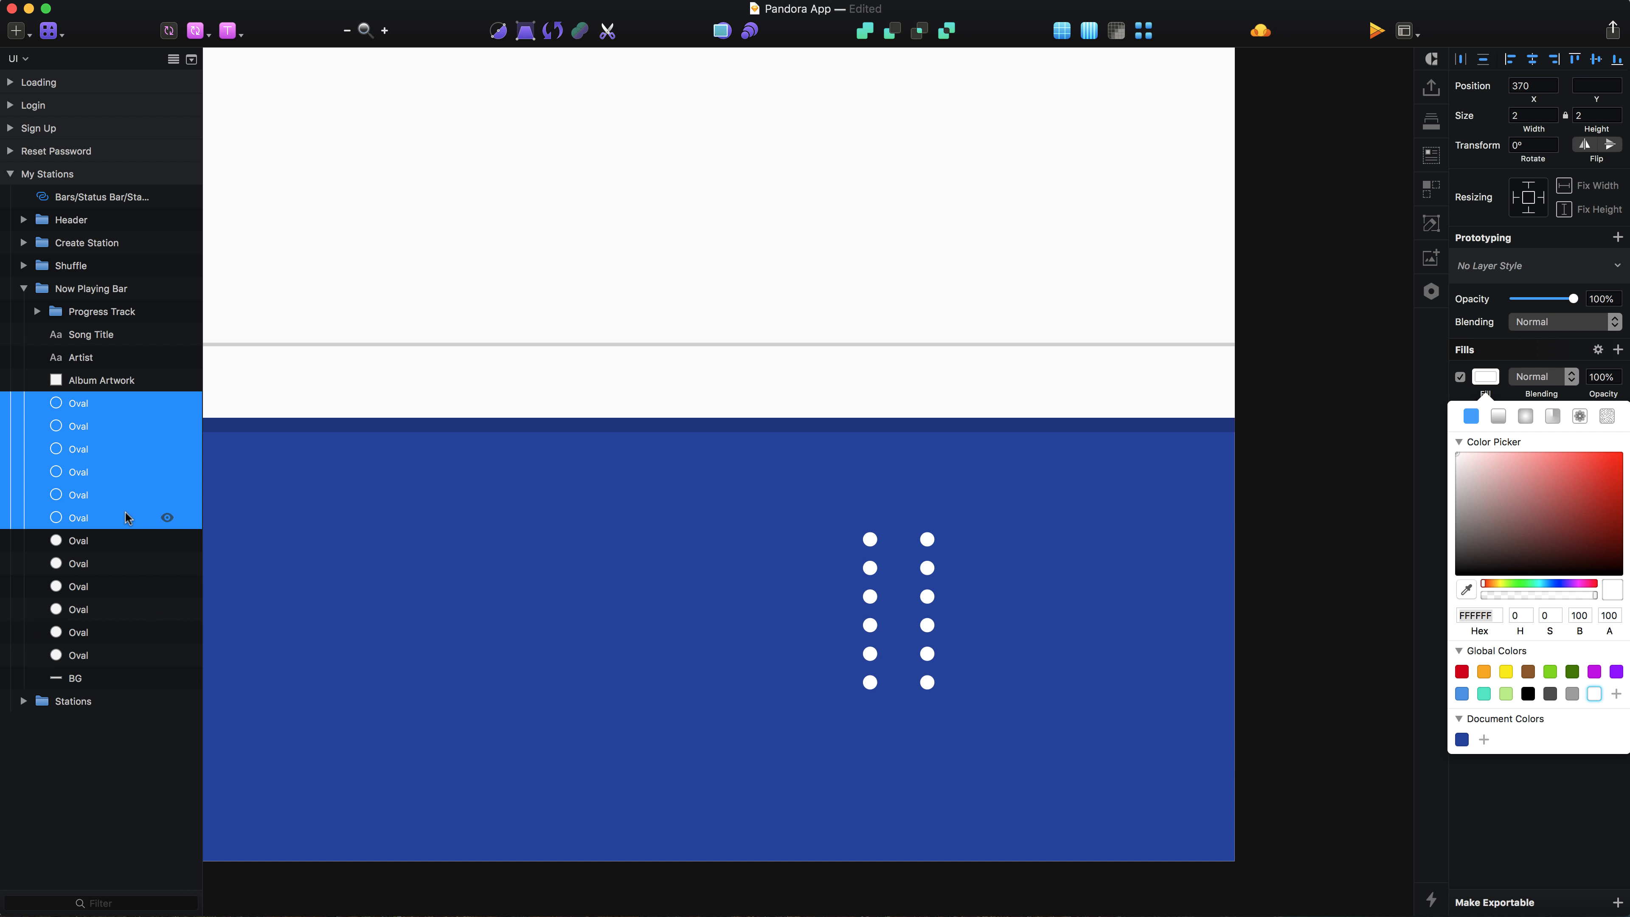
key("Left")
key("Left")
key("Left")
Duplicate the column three more times at X 372, 377 and 382 to form a grid of five columns.
key("super+d")
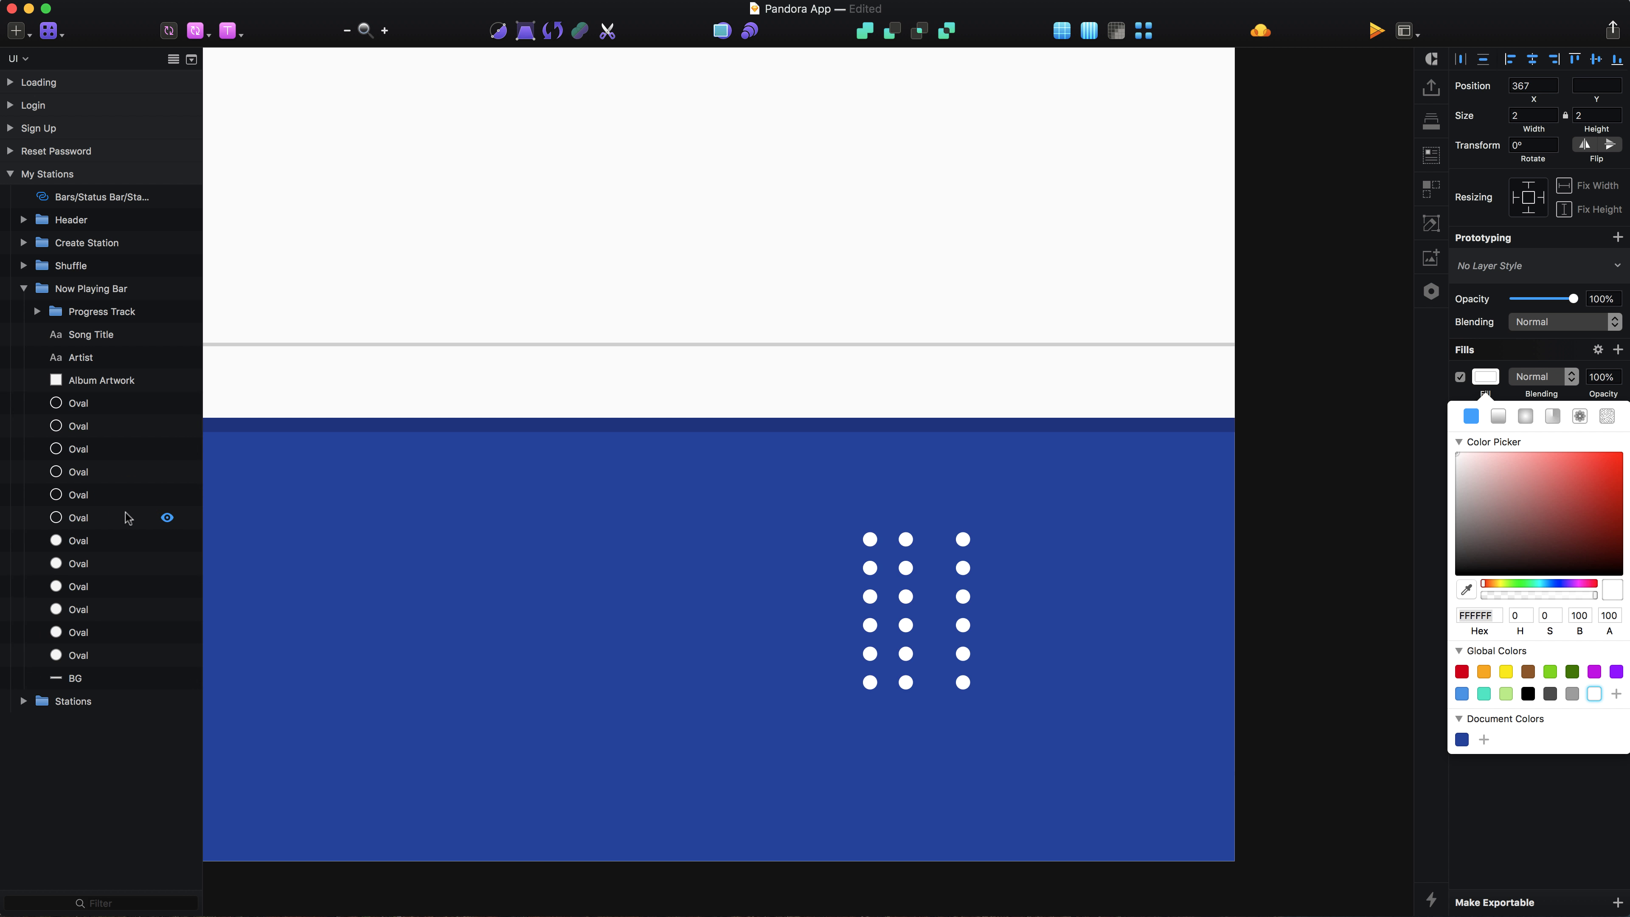
key("Left")
key("Left")
key("Left")
key("super+d")
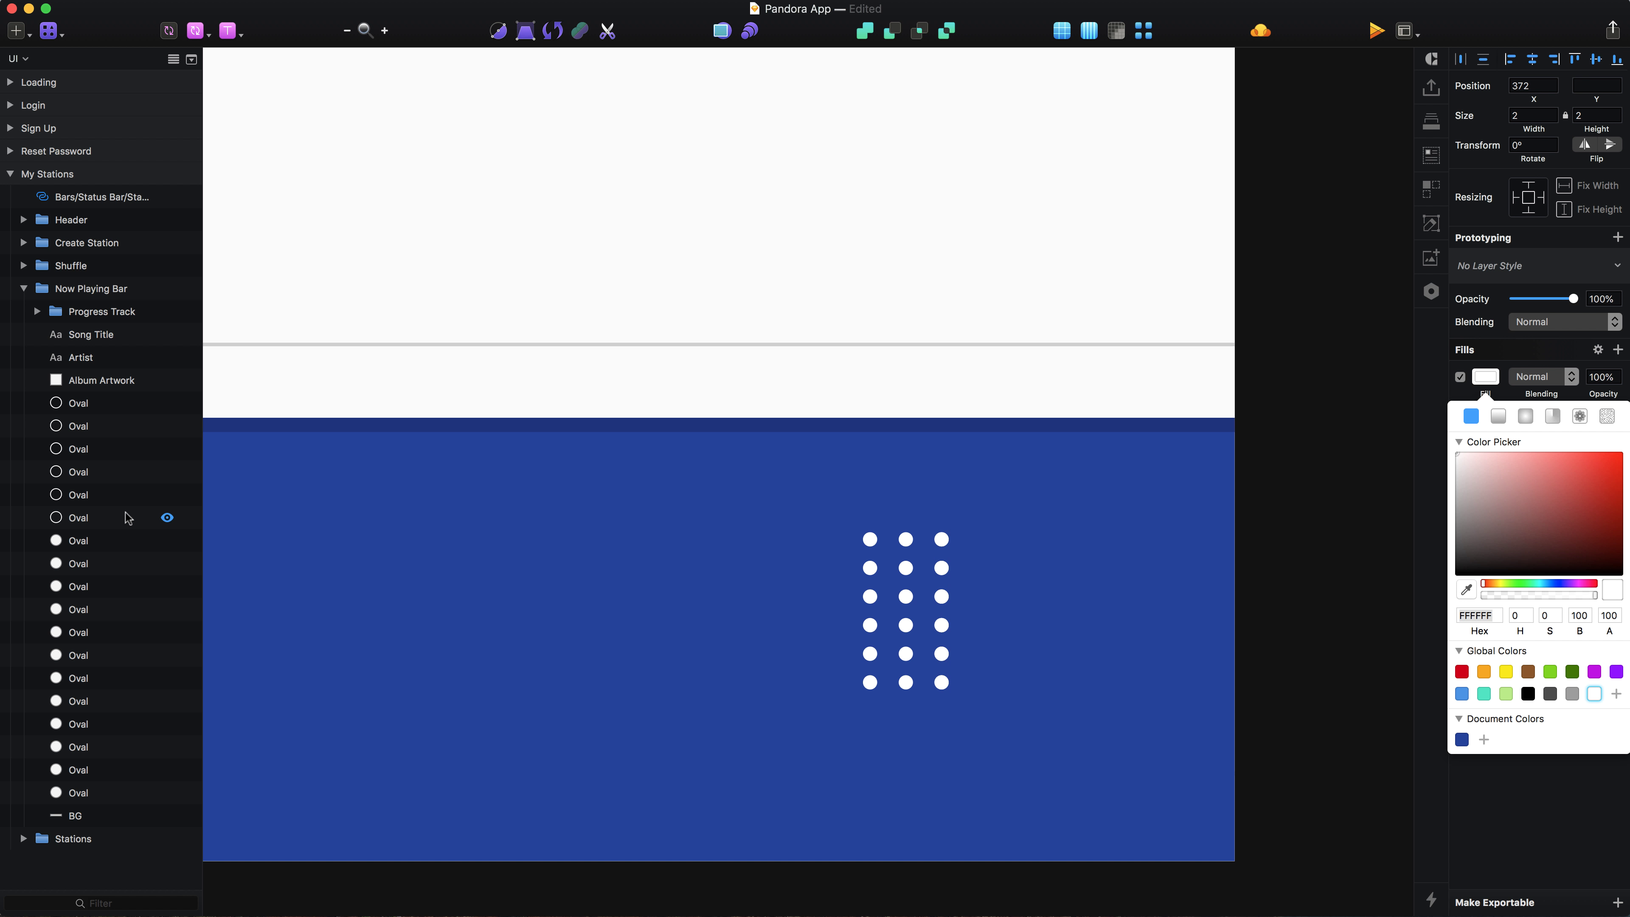
key("Left")
key("Left")
key("super+d")
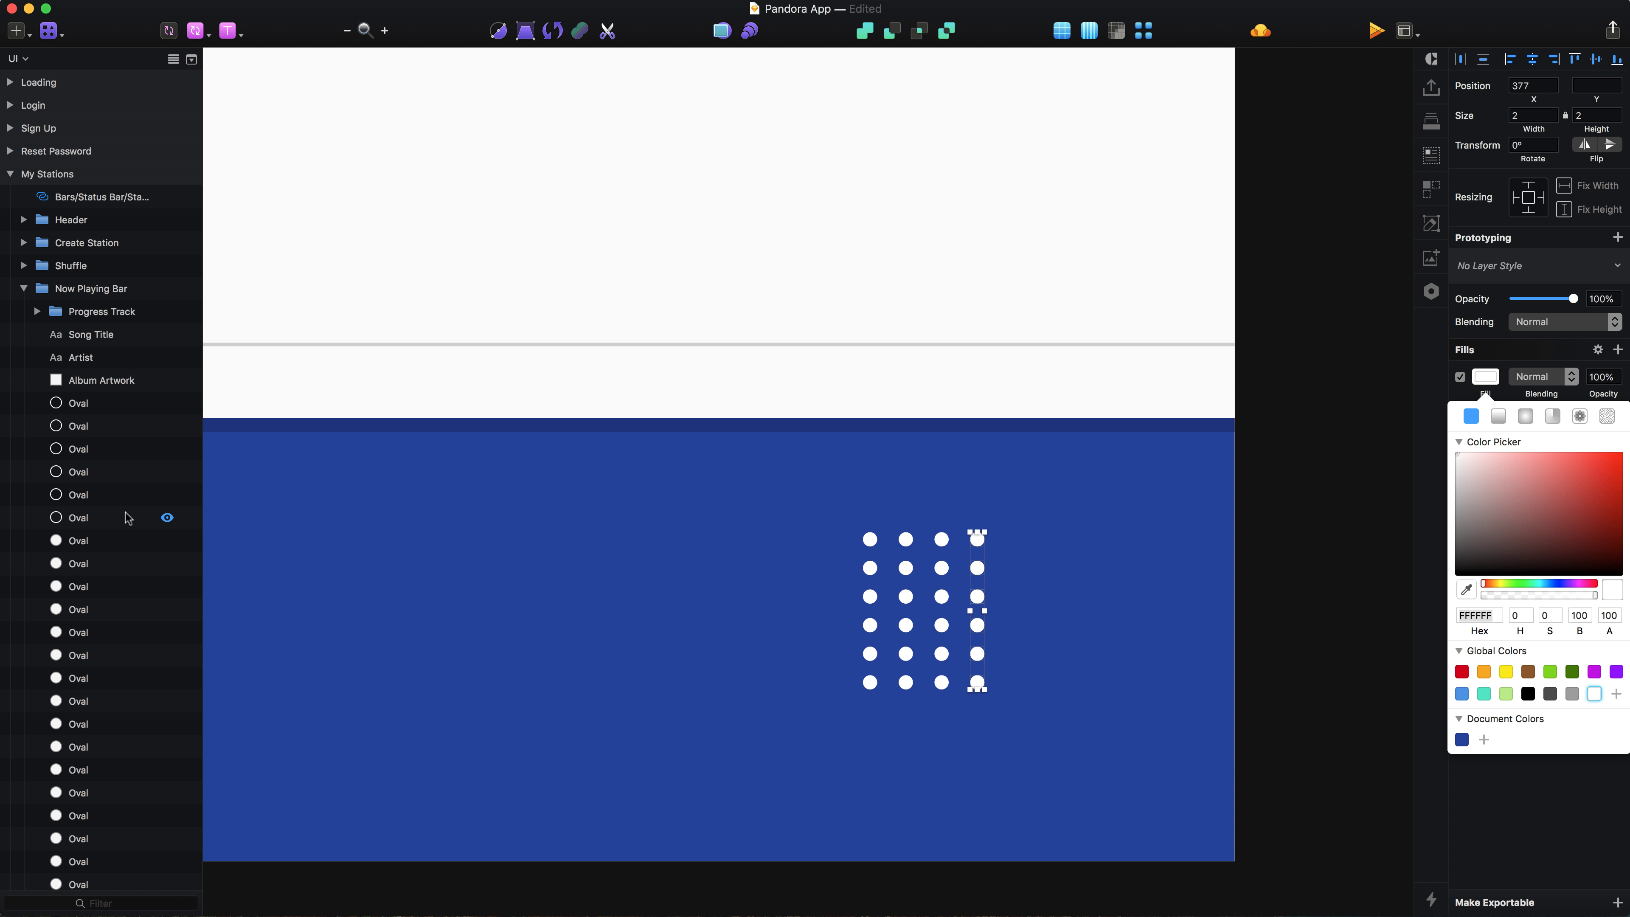
key("Left")
key("Left")
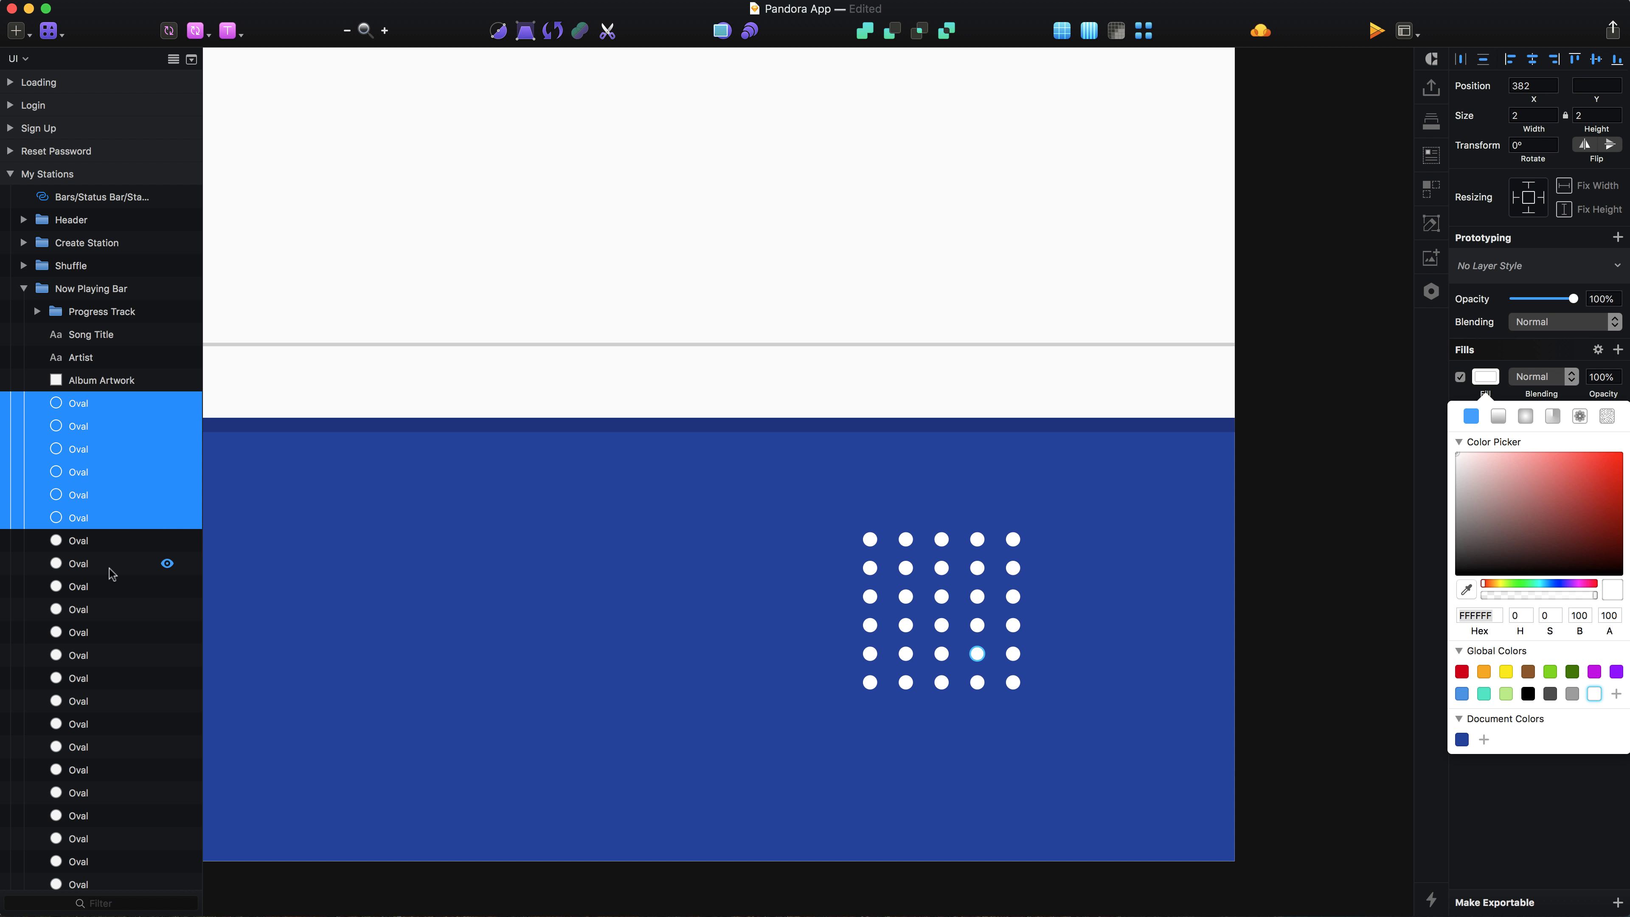
Group all the circles of the grid and name the group "Sound Grid".
scroll(110, 568, "down", 5)
left_click(93, 833, "shift")
key("super+g")
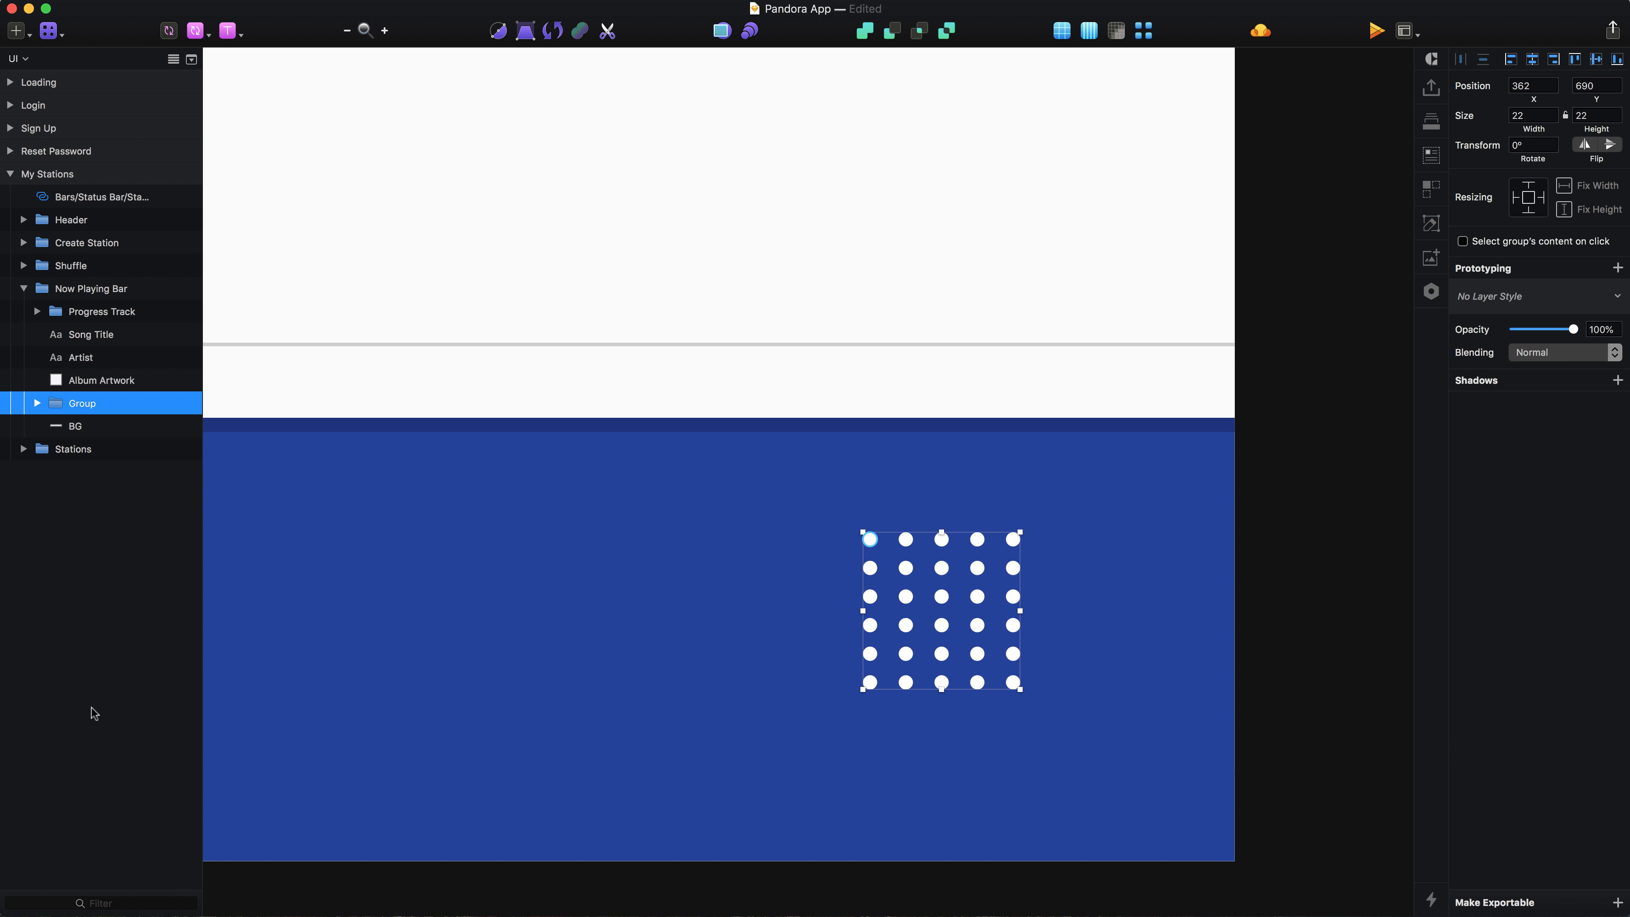
double_click(85, 404)
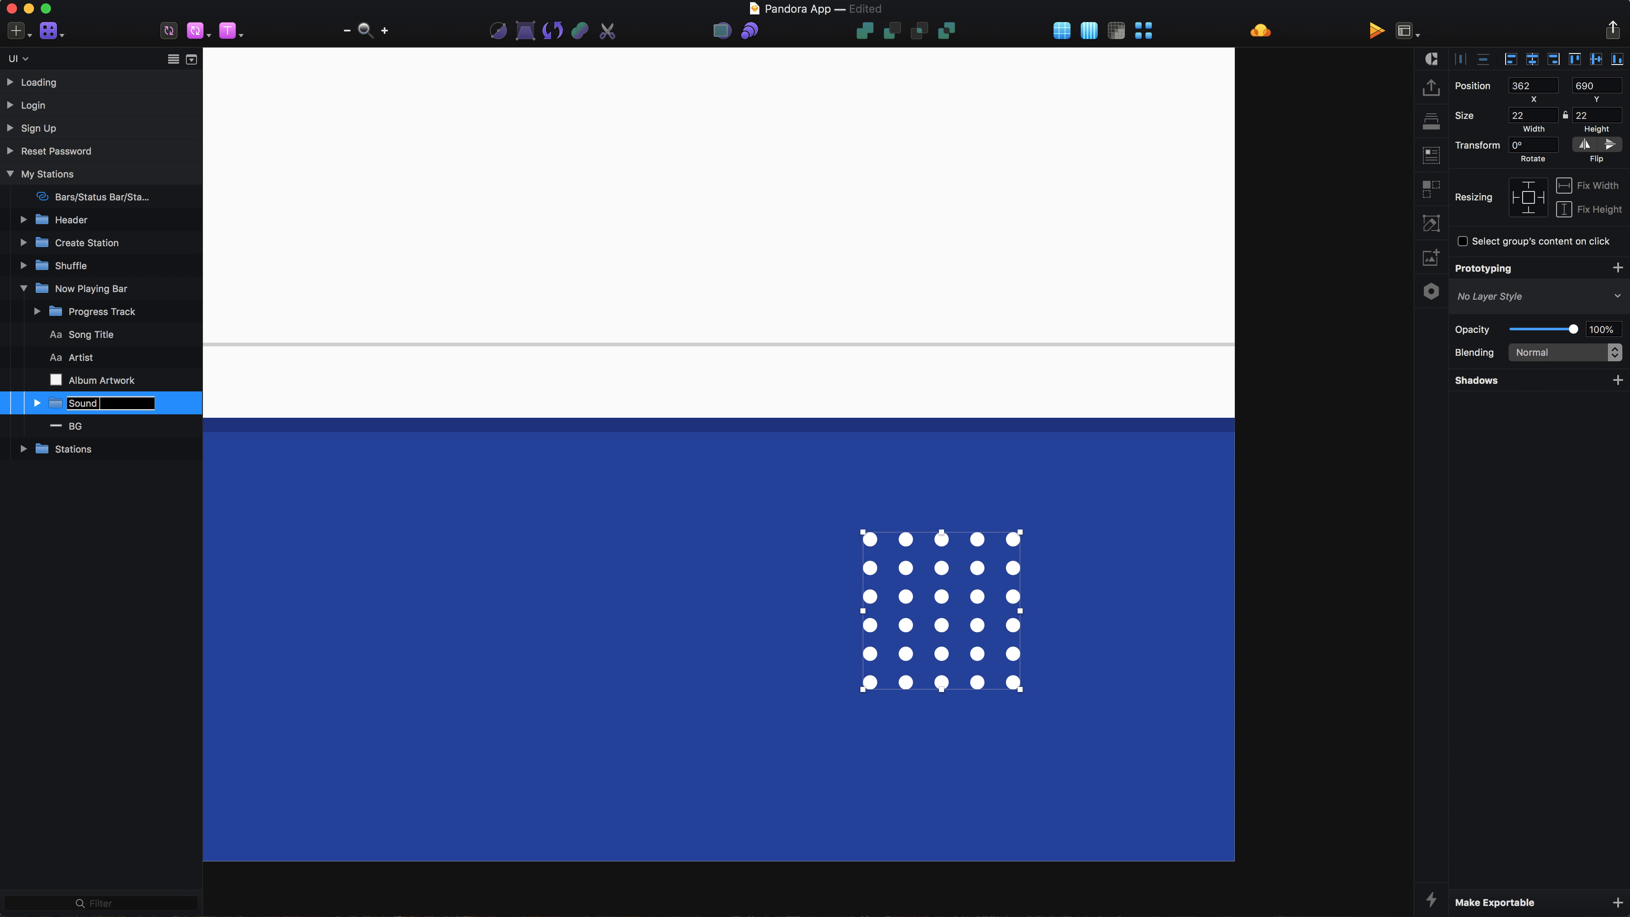
type("Sound Grid")
key("Return")
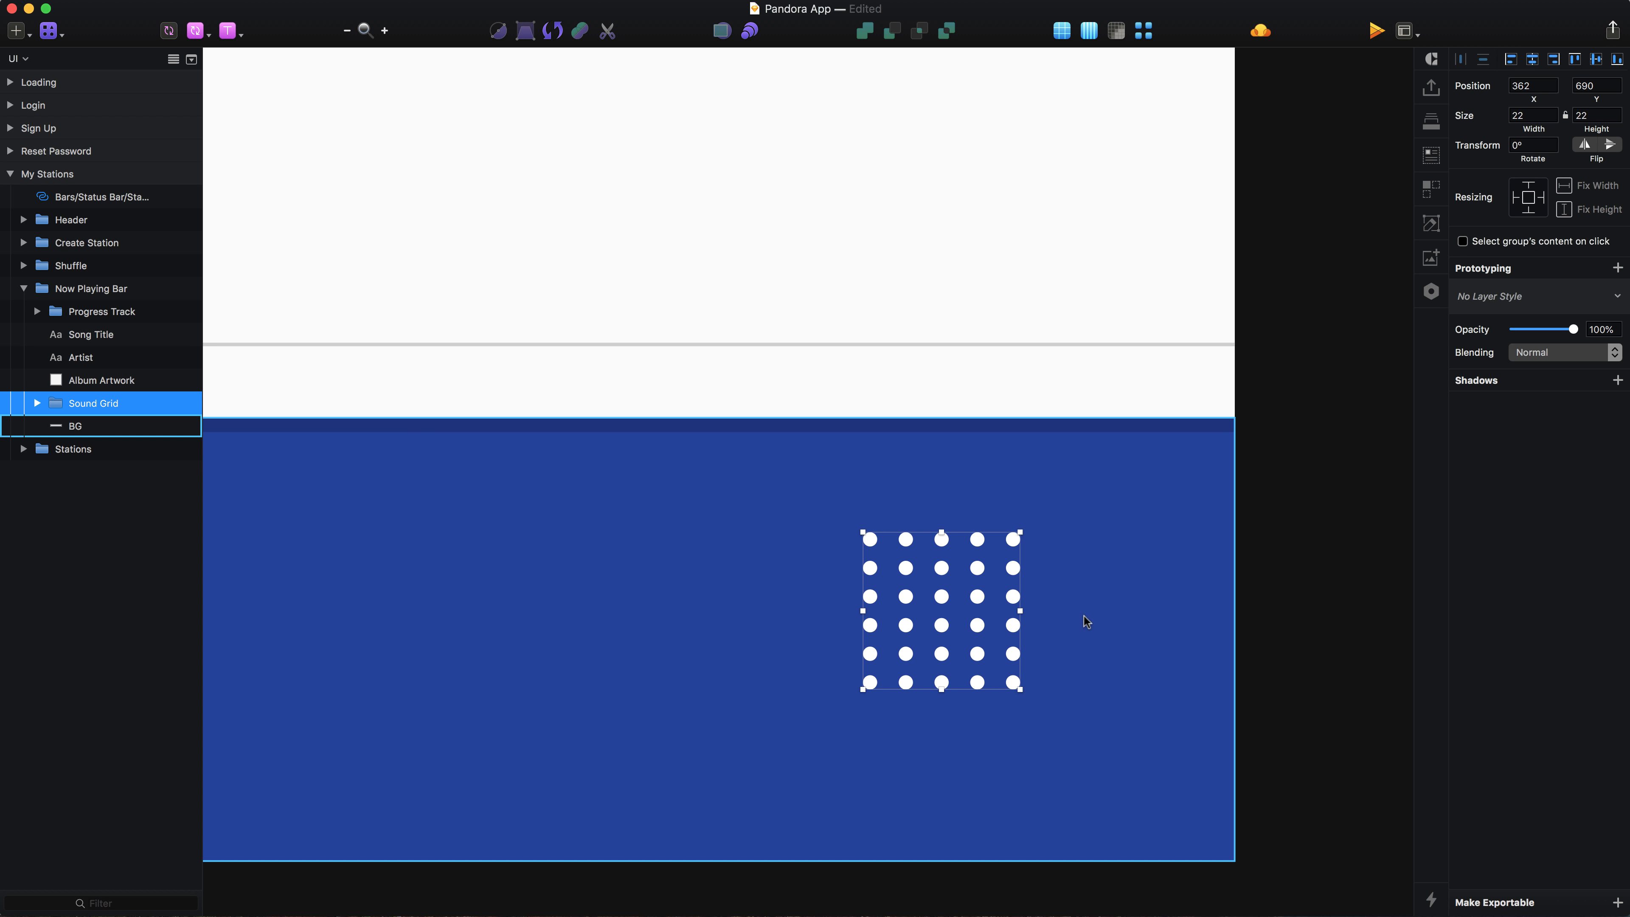
Measure the Sound Grid's margins within the bar and move the group to X 376, Y 694.
left_click(1136, 635)
left_click(982, 635)
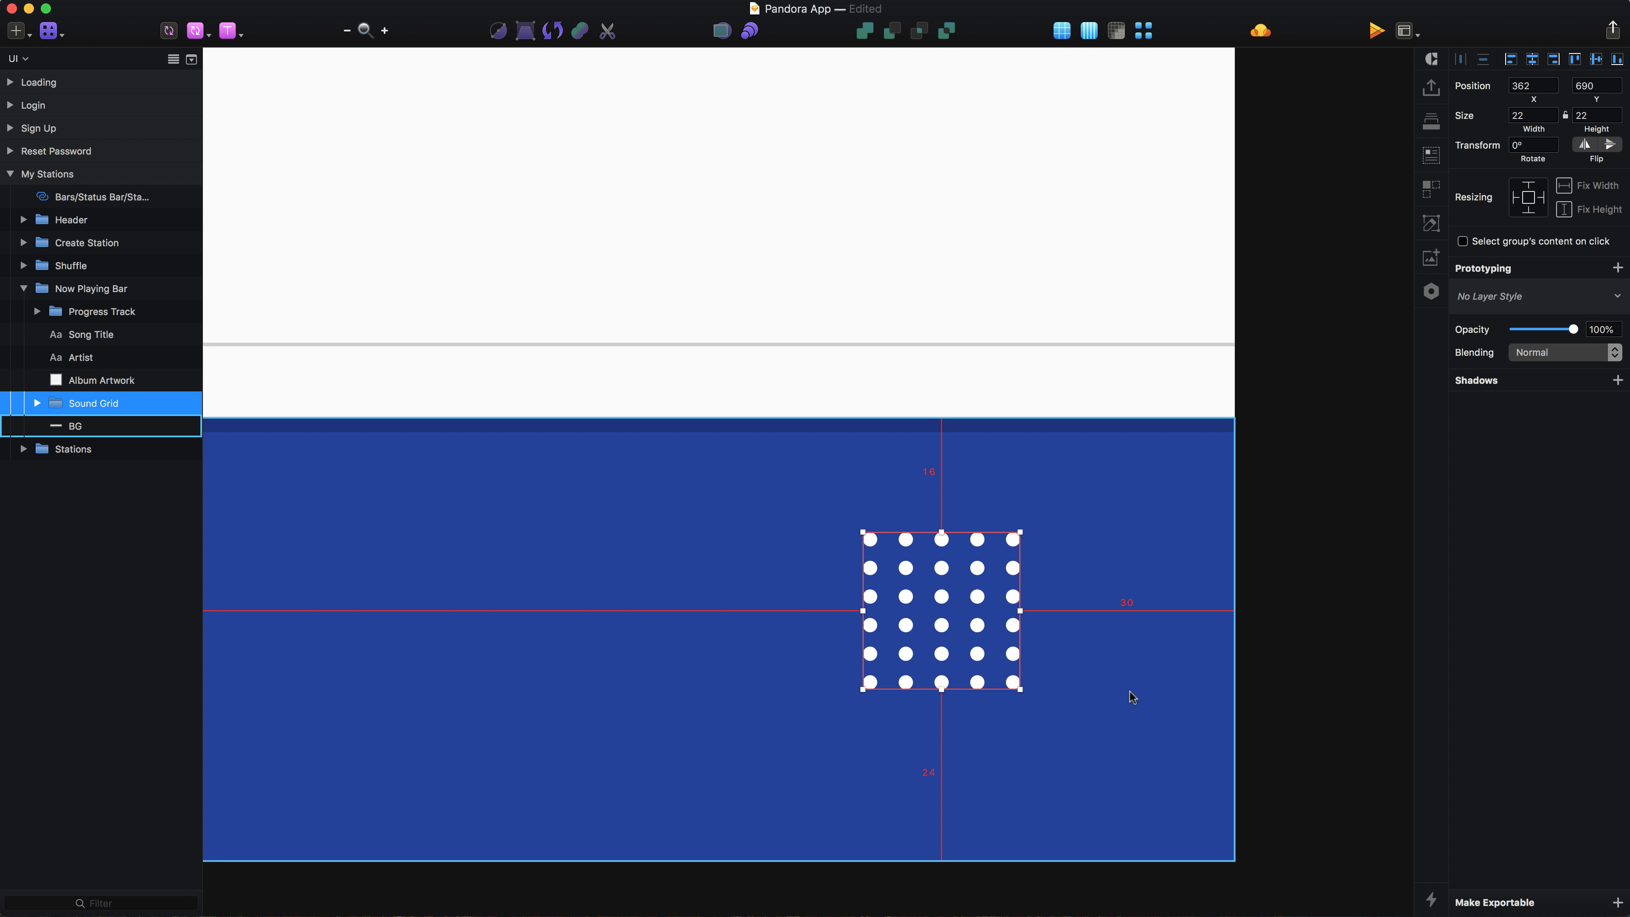
key("Right")
key("Right")
key("Right")
key("Right")
key("Right")
key("Right")
key("Right")
key("Right")
key("Right")
key("Right")
key("Right")
key("Right")
key("Right")
key("Right")
key("Right")
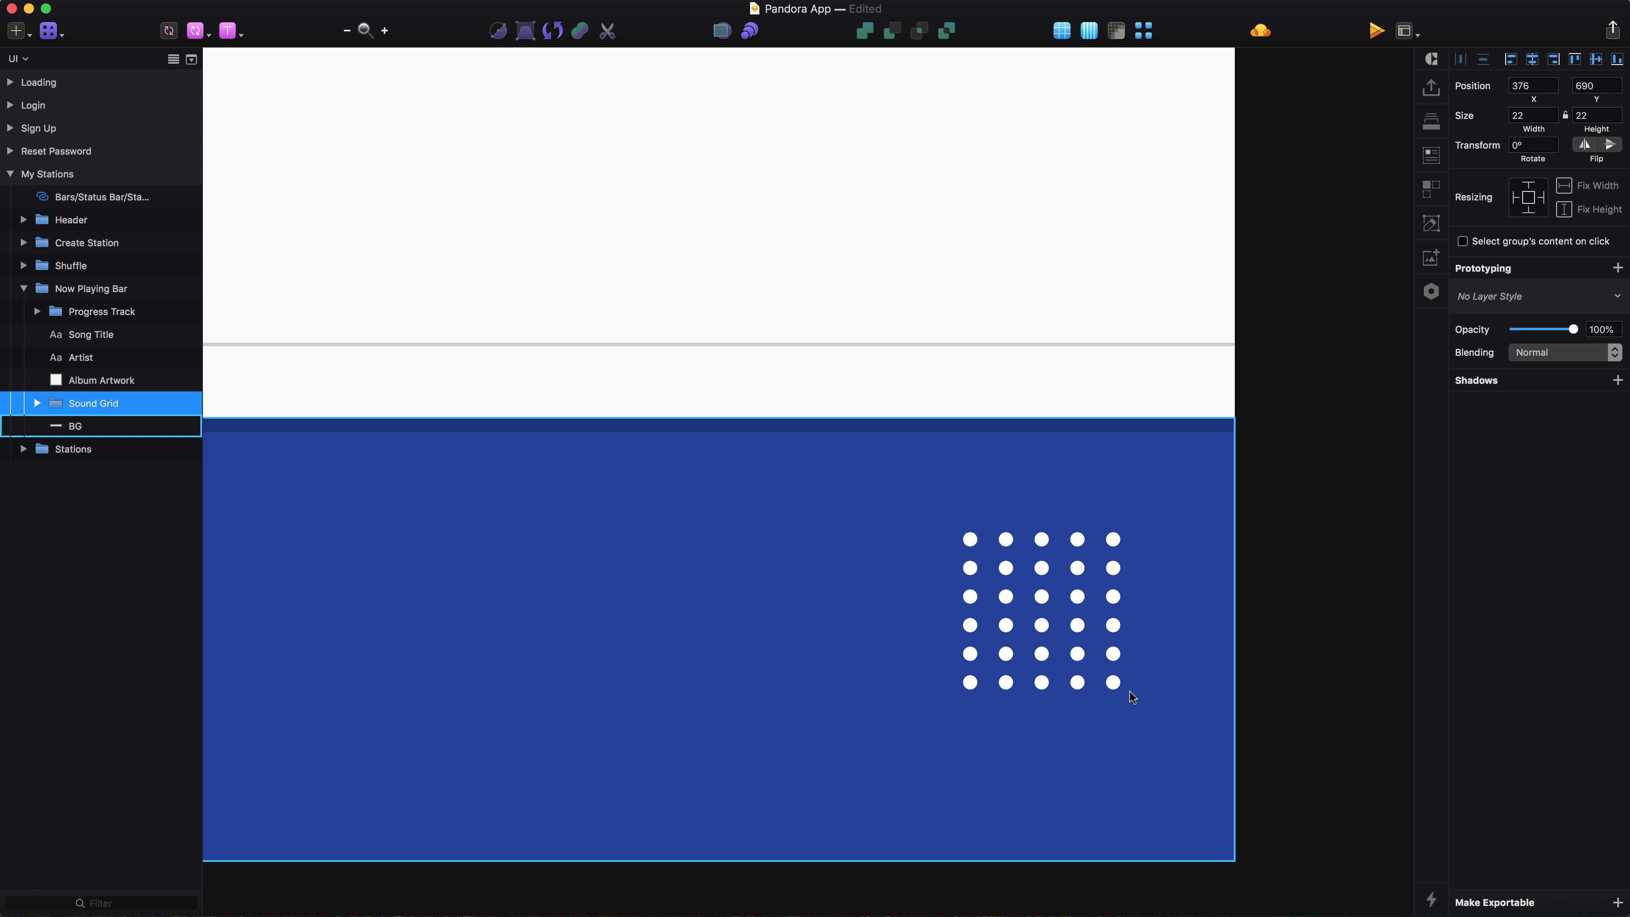
key("Down")
key("Down")
key("Down")
key("Down")
key("Left")
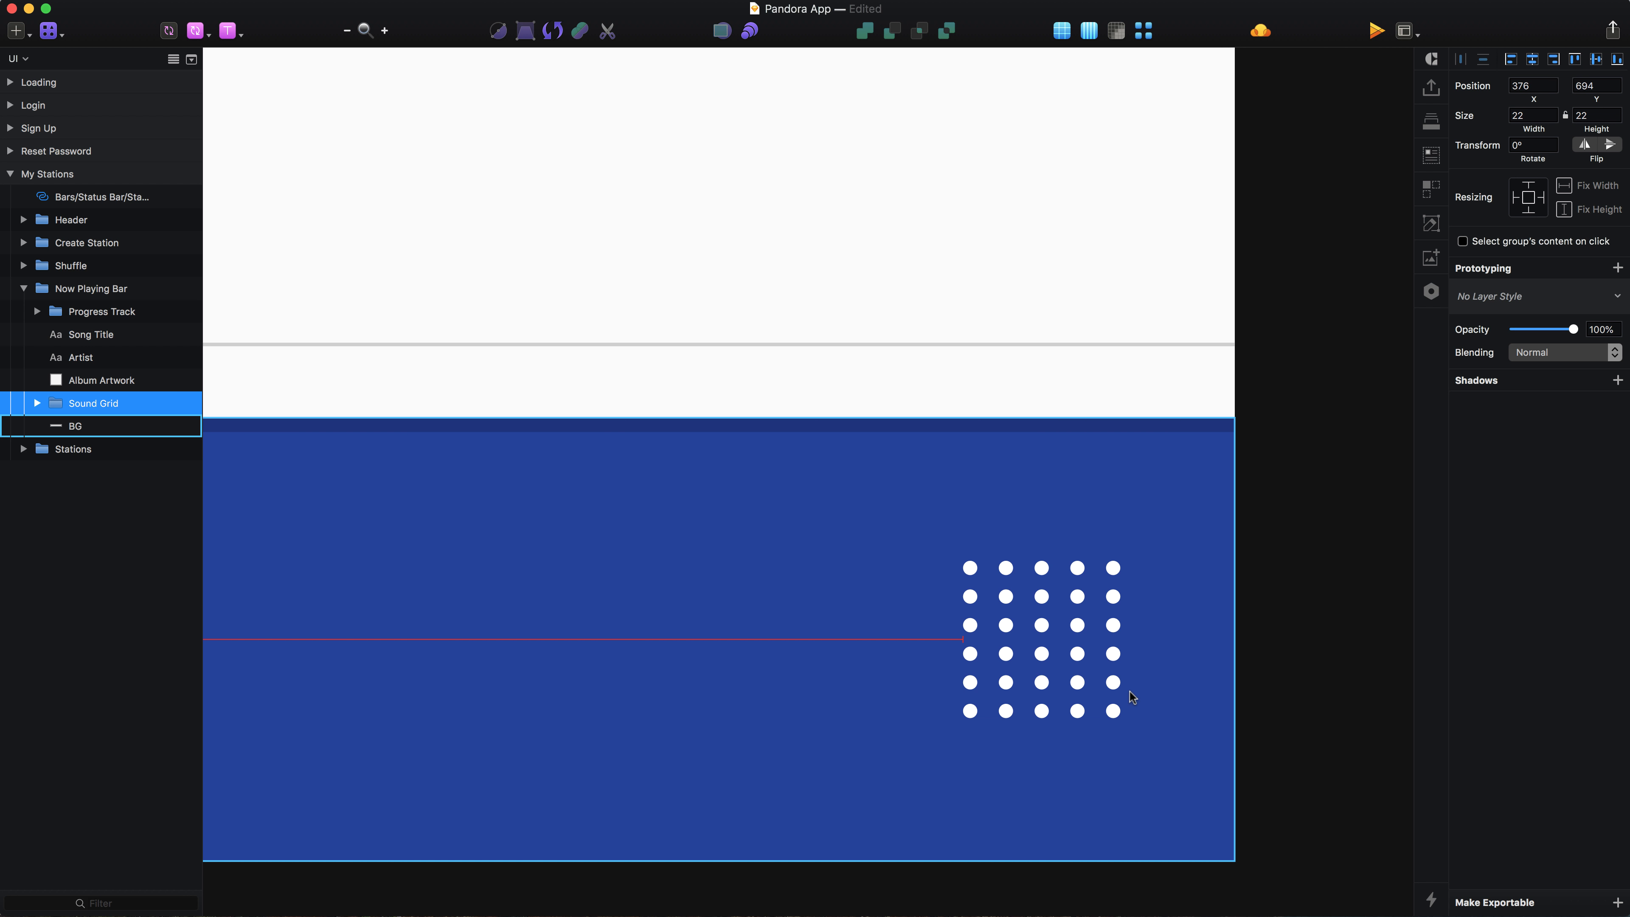
Set 20% opacity on the first column's upper five circles, third's top one, fourth's top two and fifth's upper four.
scroll(1129, 692, "up", 4)
double_click(817, 444)
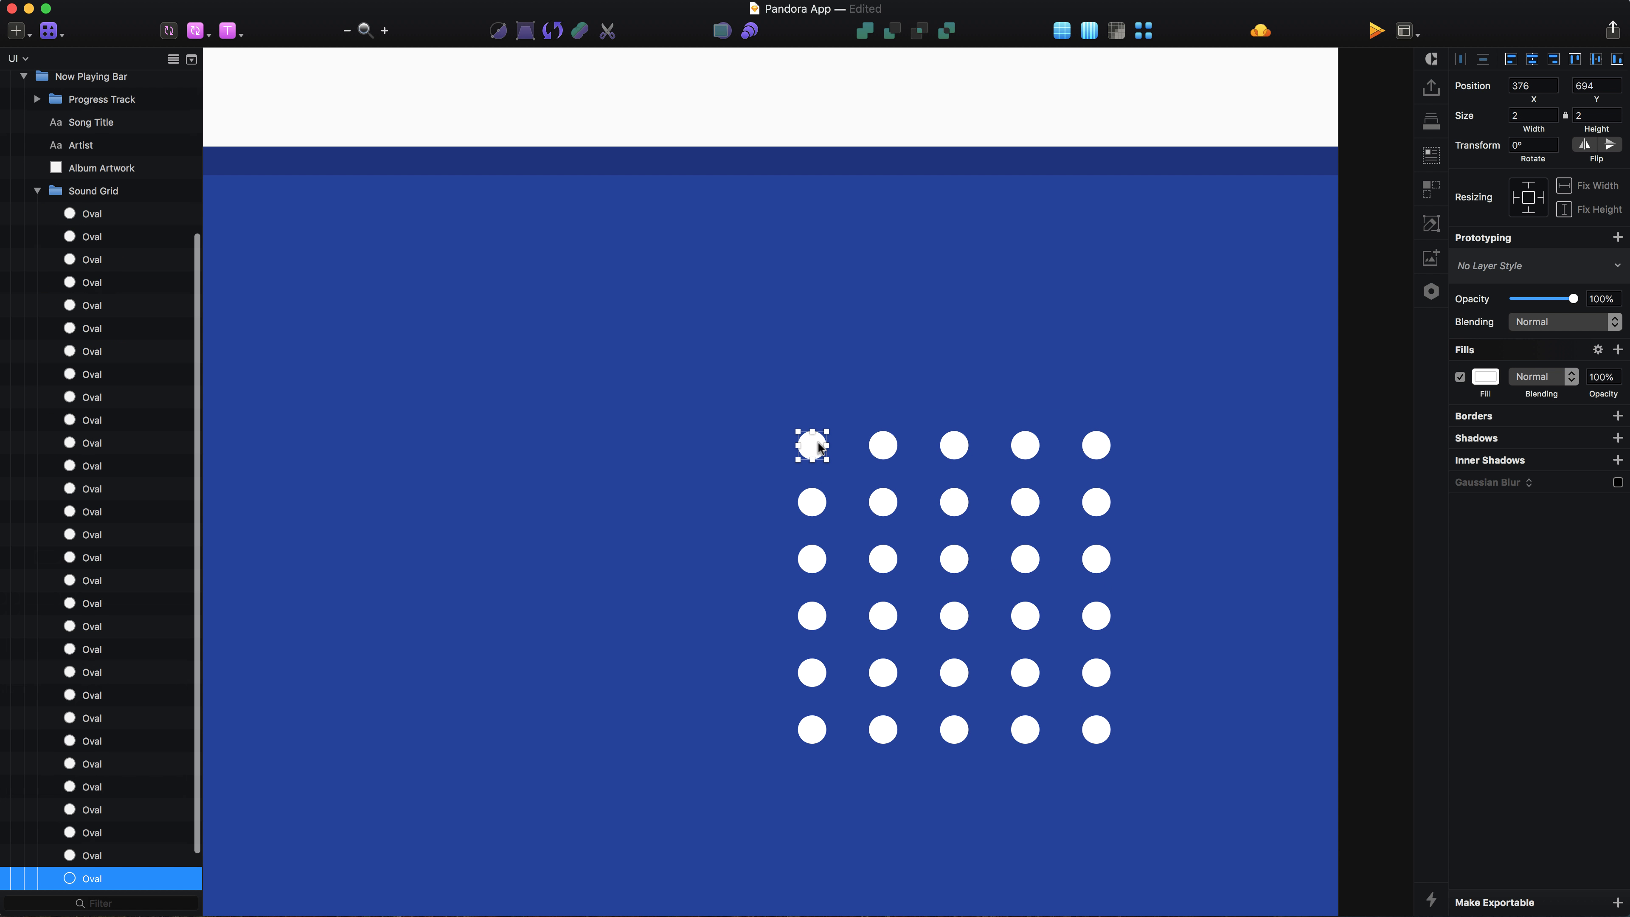
left_click(824, 510, "shift")
left_click(811, 558, "shift")
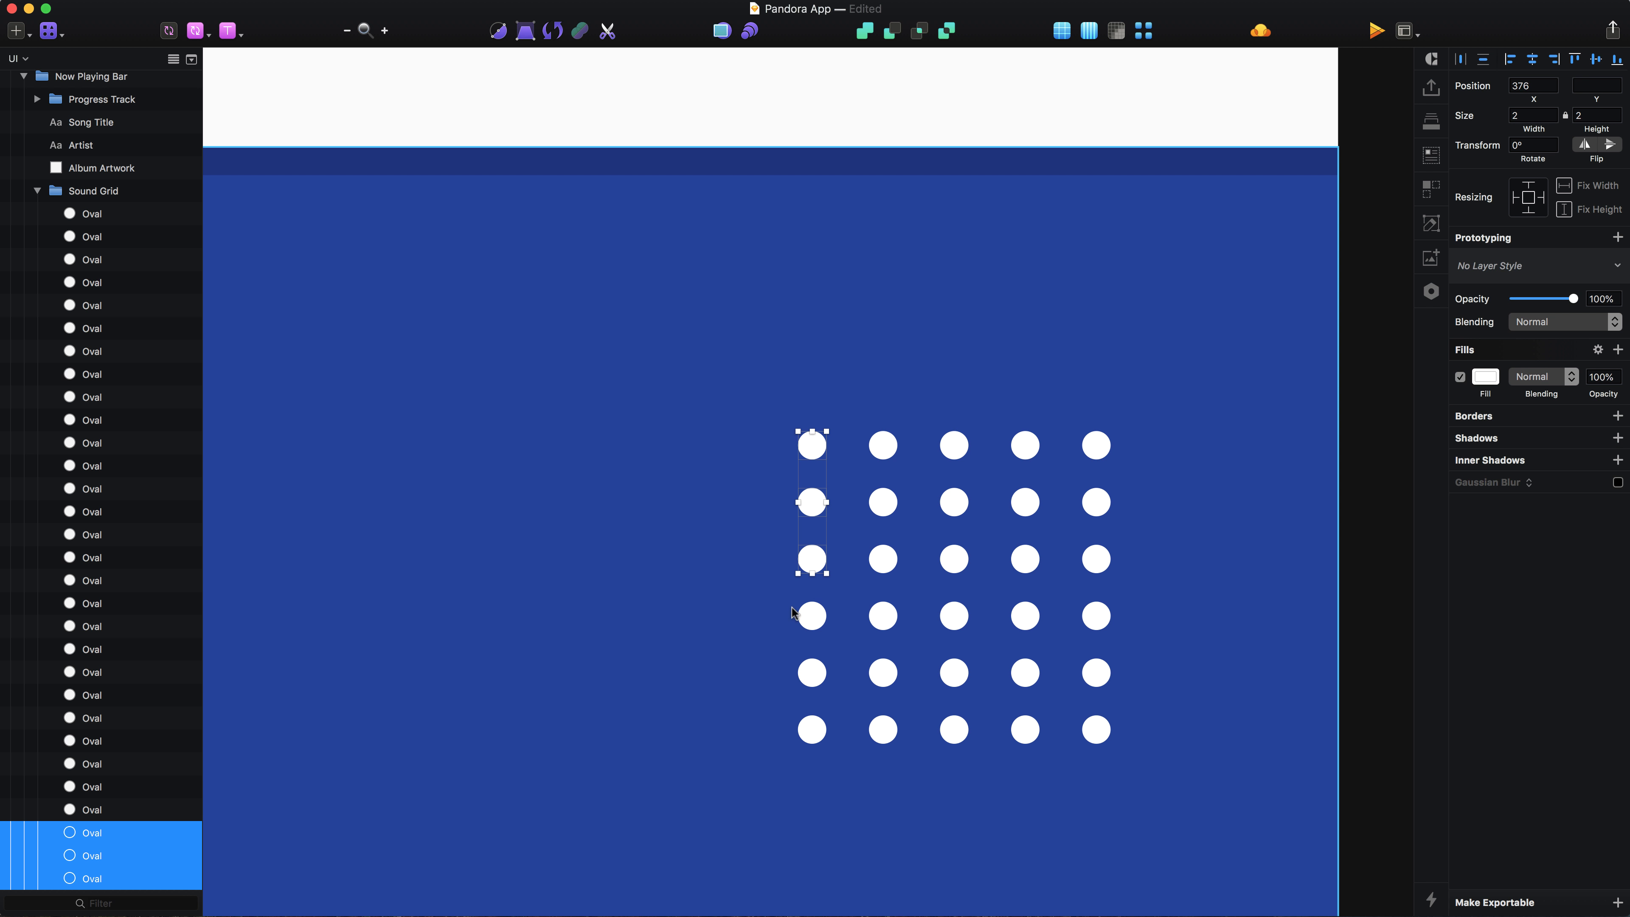
left_click(810, 615, "shift")
left_click(812, 672, "shift")
left_click(1096, 445, "shift")
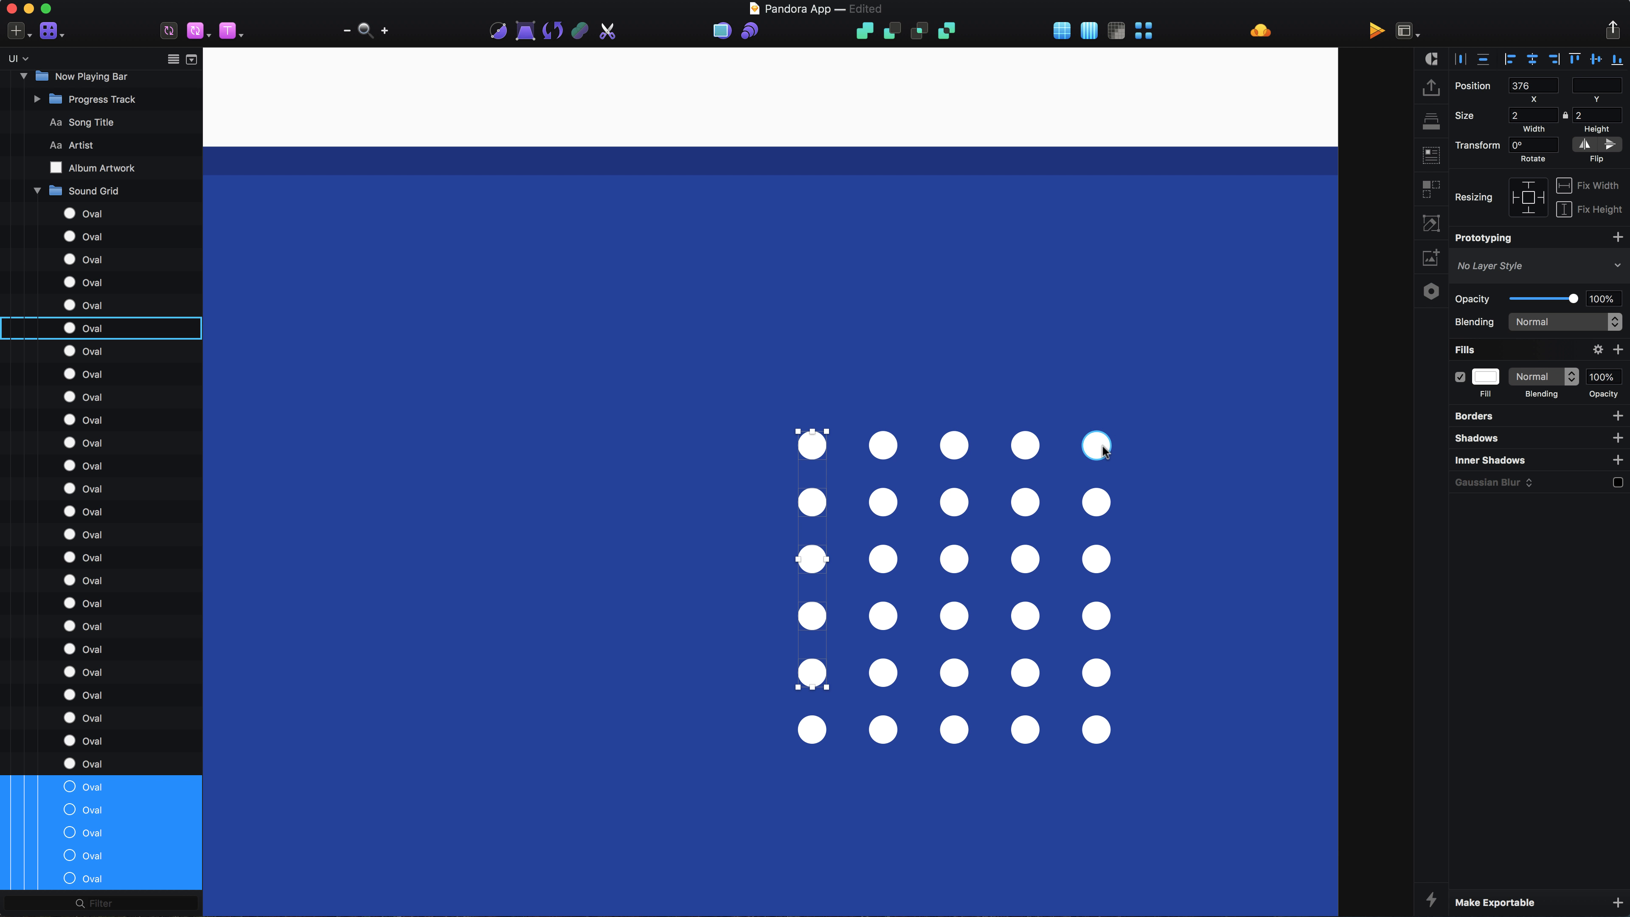
left_click(1027, 447, "shift")
left_click(954, 445, "shift")
left_click(1024, 502, "shift")
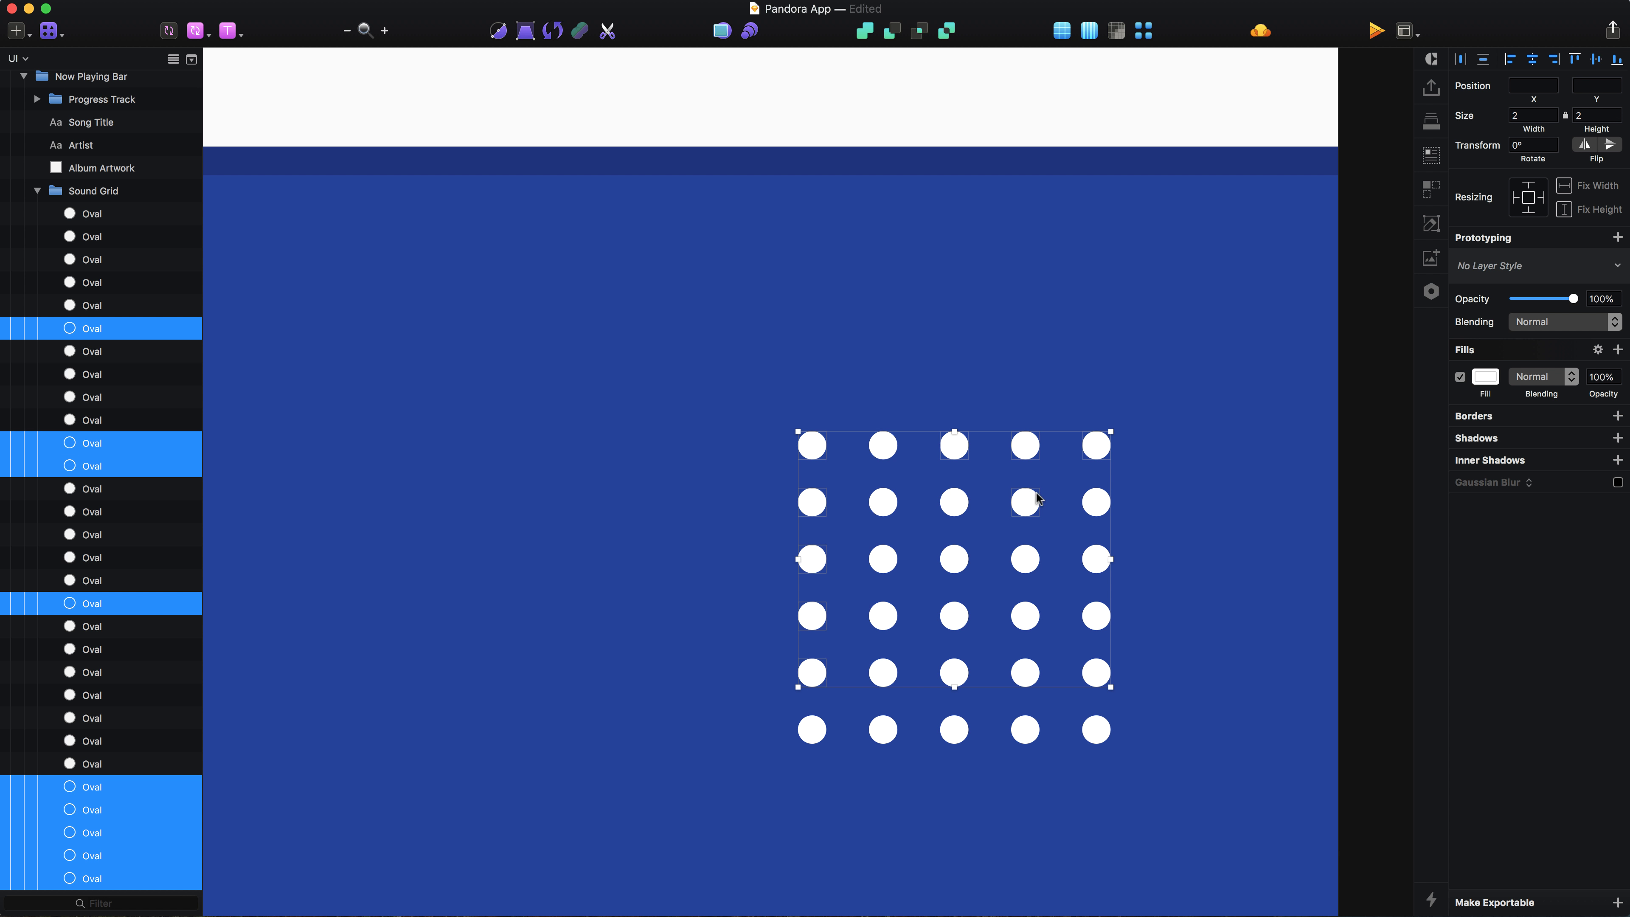
left_click(1095, 505, "shift")
left_click(1095, 558, "shift")
left_click(1093, 616, "shift")
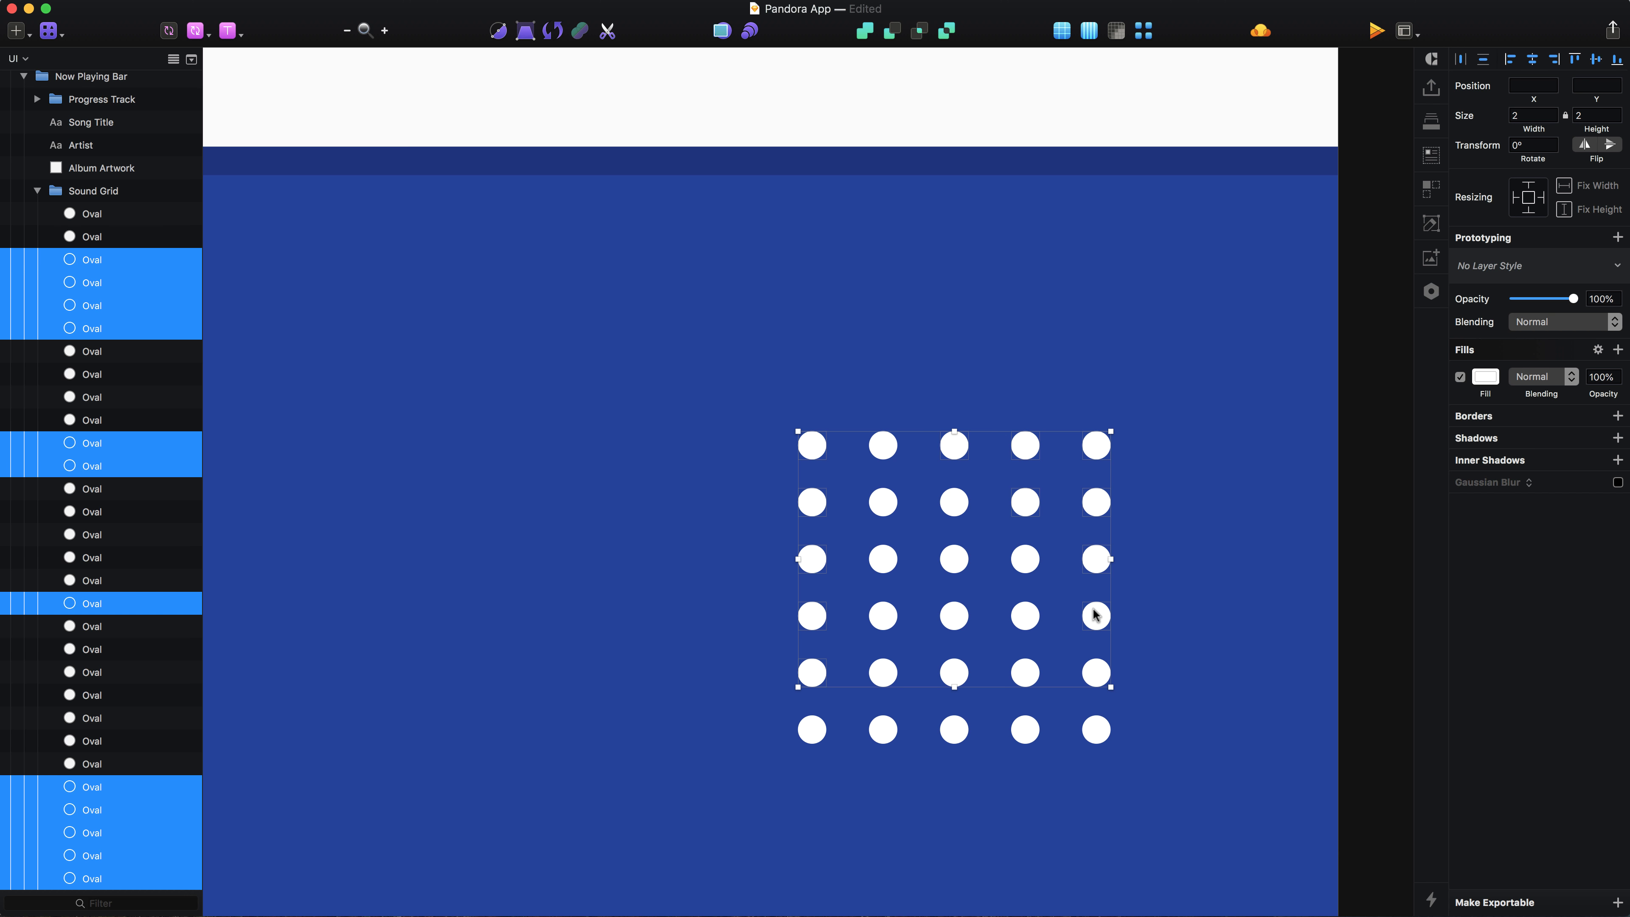
key("2")
Set 50% opacity on the third column's second and third circles, the fourth's third and fourth, and the fifth column's fifth.
scroll(1044, 637, "down", 2)
left_click(985, 548)
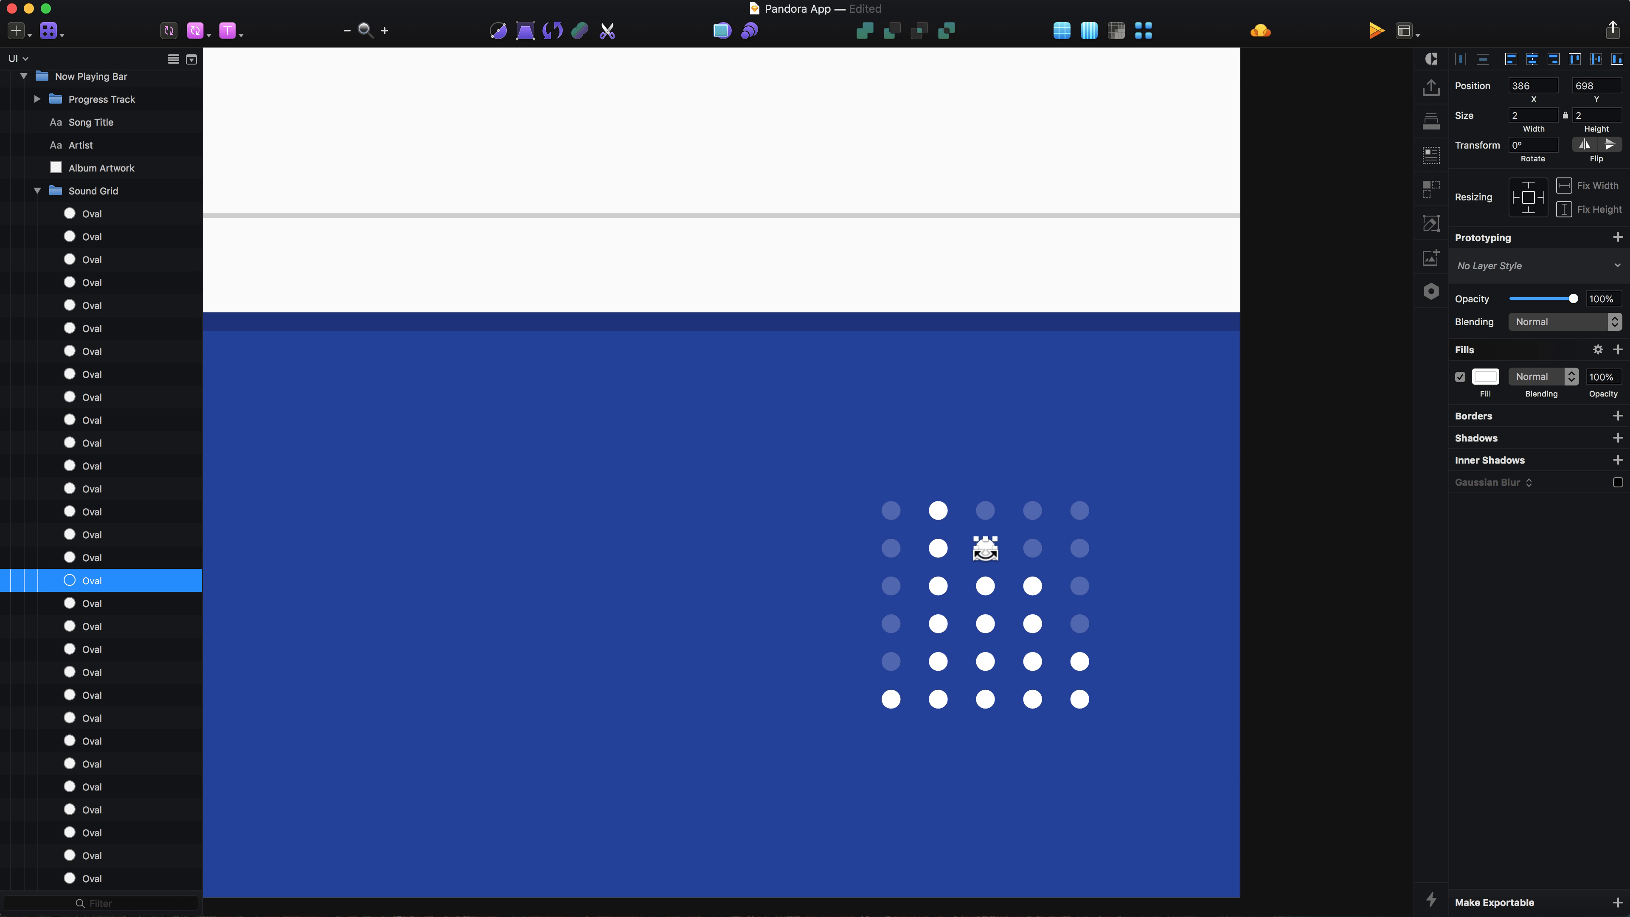
left_click(988, 584, "shift")
left_click(1031, 584, "shift")
left_click(1079, 661, "shift")
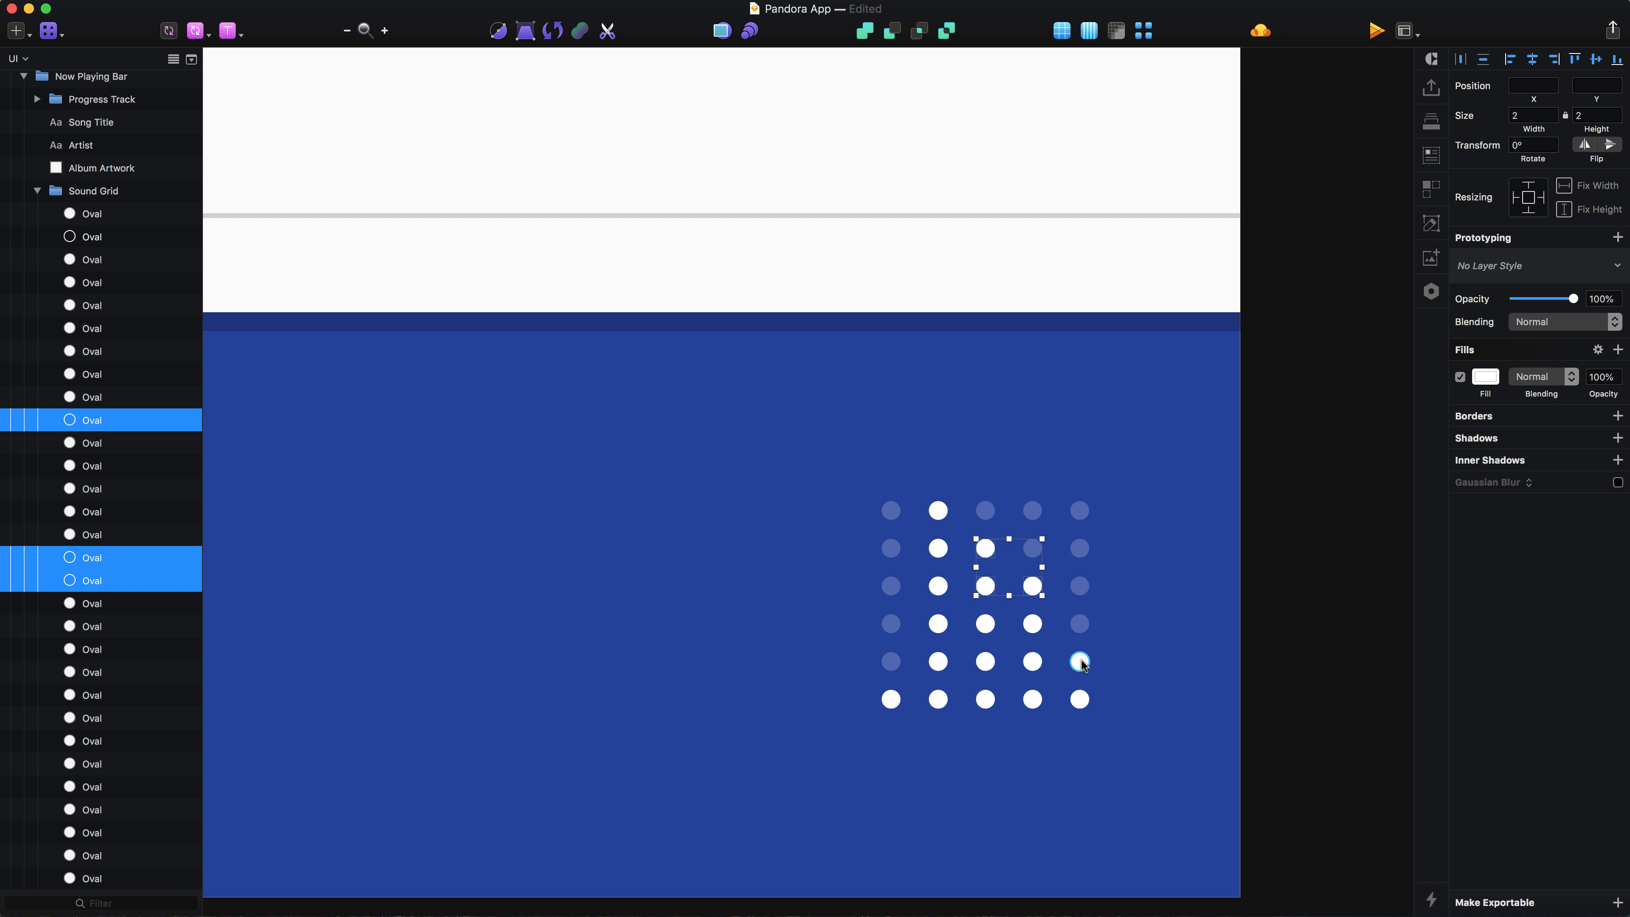
left_click(1033, 624, "shift")
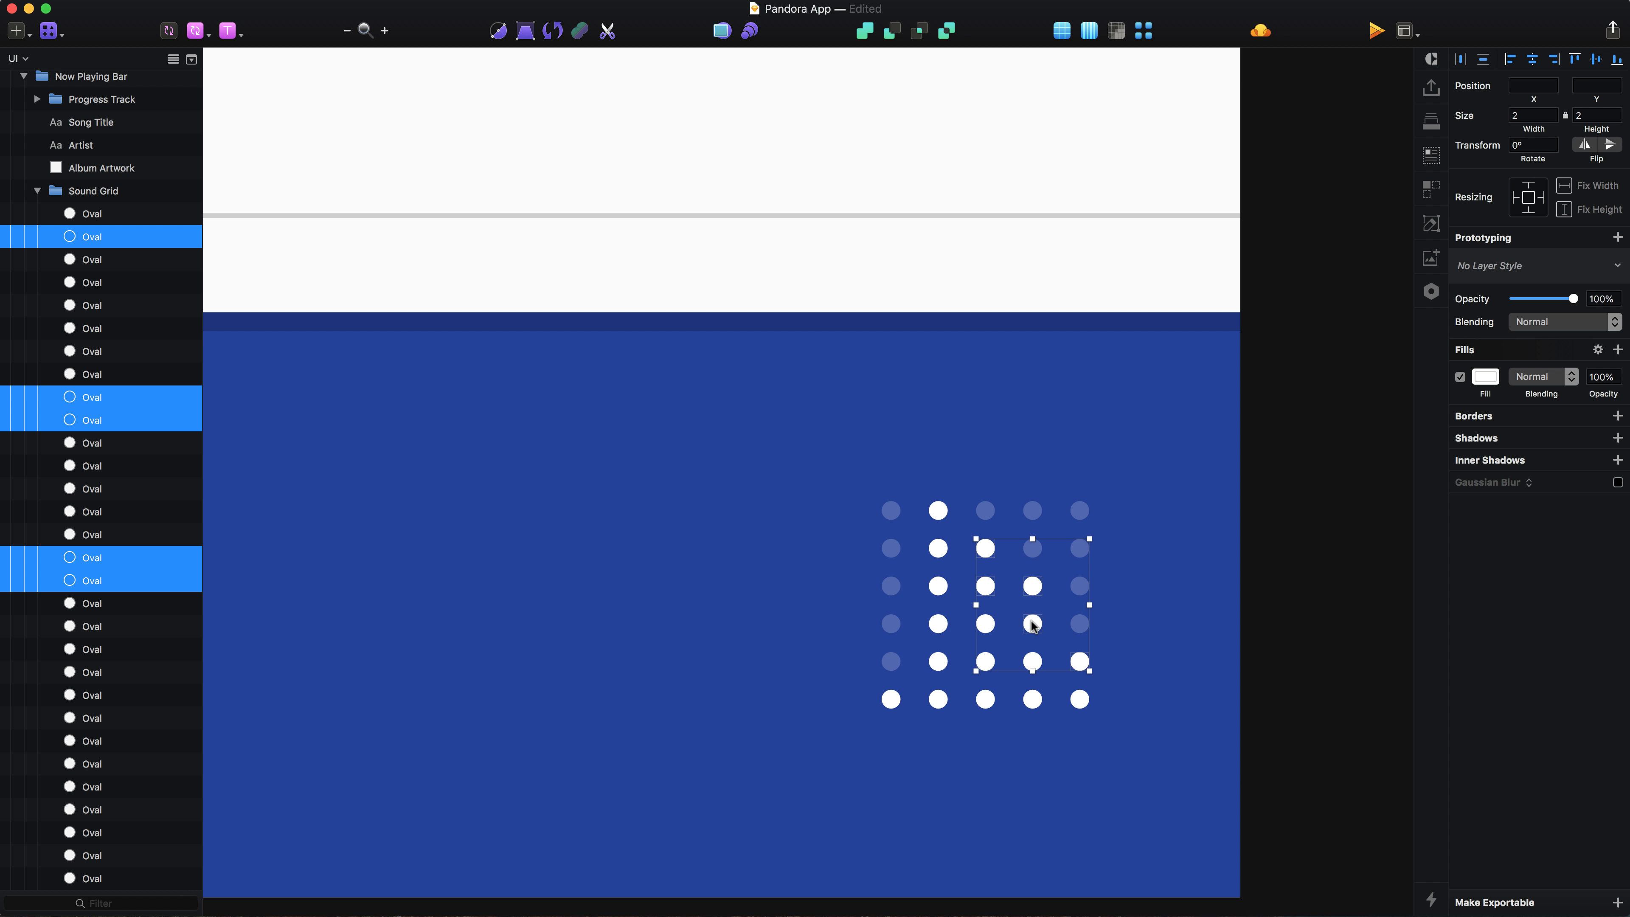
key("5")
left_click(1328, 662)
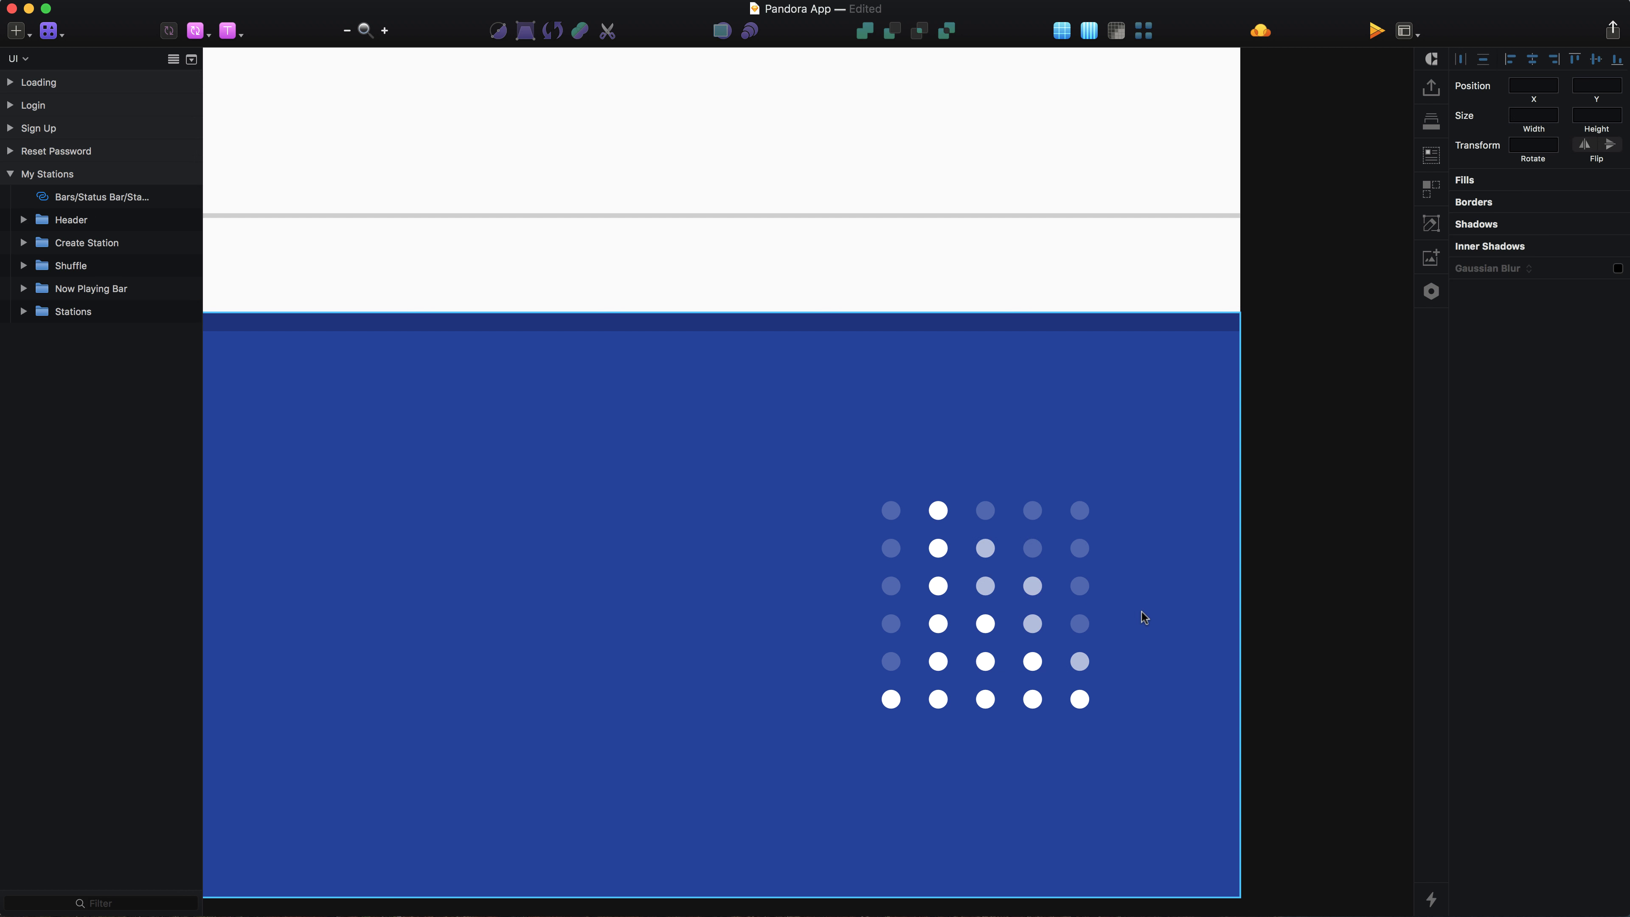
Save the document and view the whole My Stations screen beside the Reset Password screen.
key("super+s")
key("super+1")
scroll(924, 556, "up", 2)
scroll(924, 557, "left", 3)
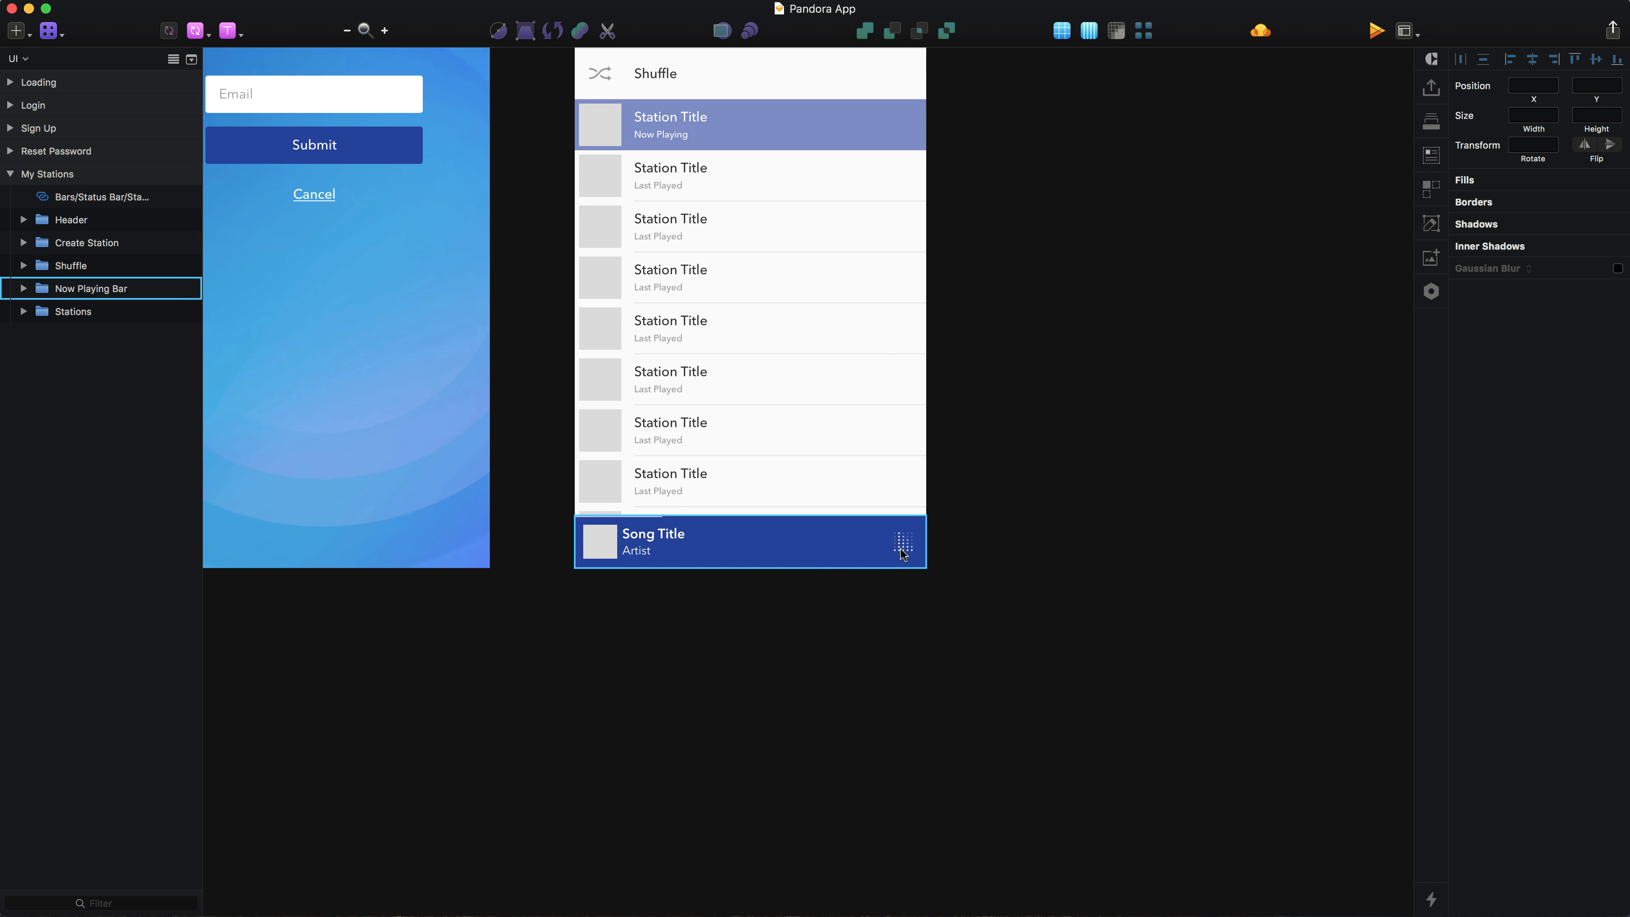
scroll(876, 613, "up", 3)
scroll(877, 611, "left", 2)
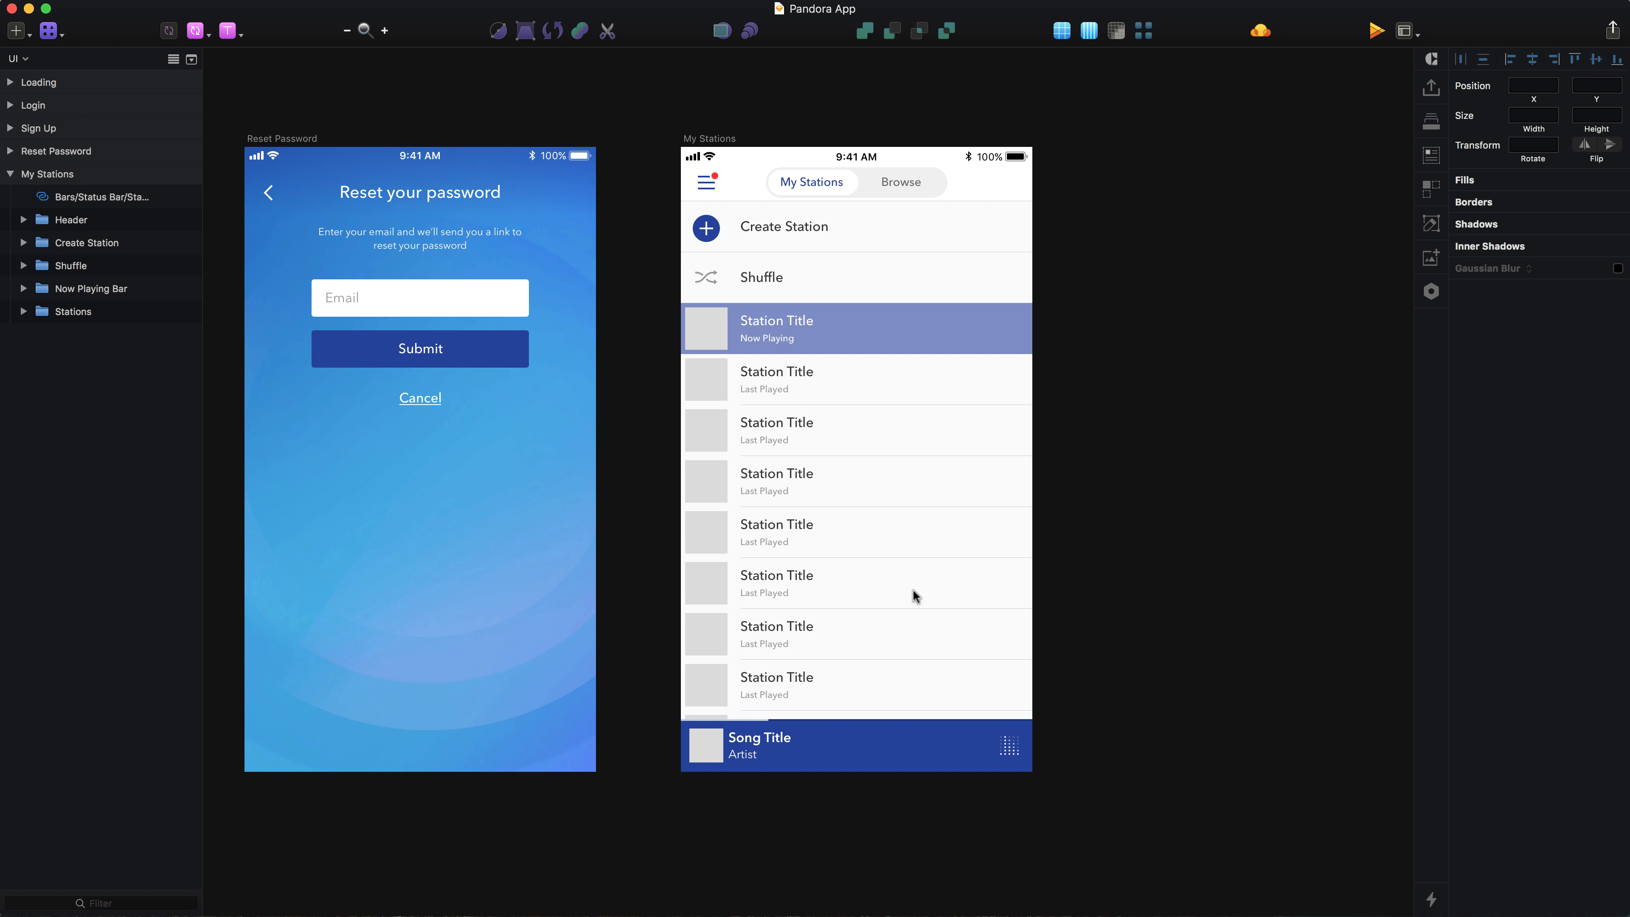